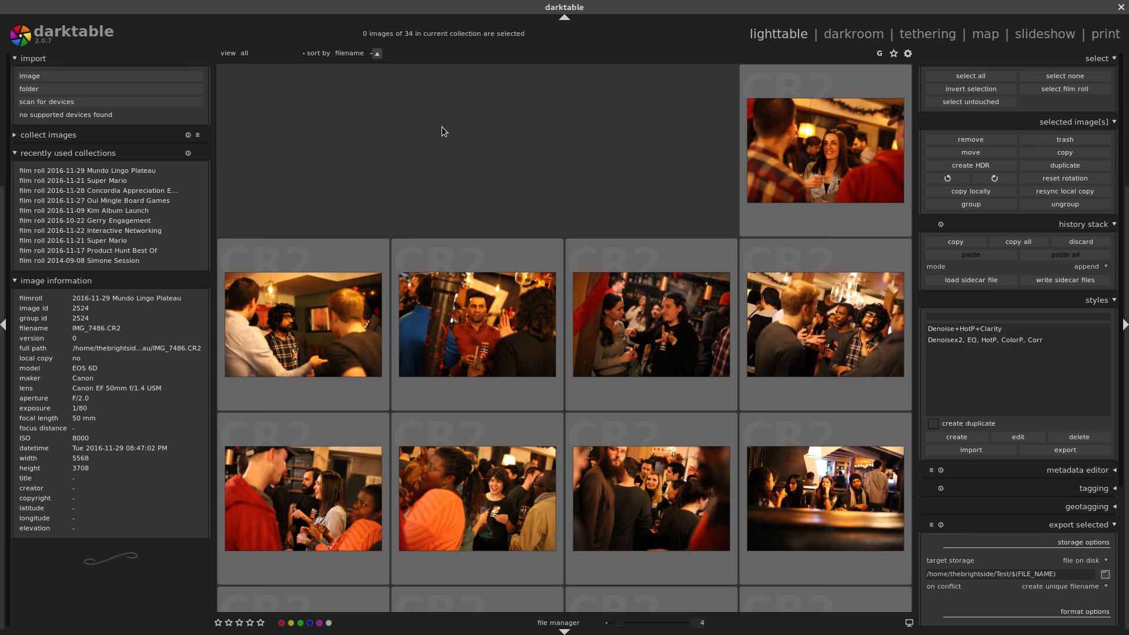
# Open the film roll's first photo, IMG_7484.CR2, in the darkroom for editing.
pyautogui.moveTo(829, 166)
pyautogui.scroll(-5, 622, 300)
pyautogui.scroll(5, 622, 298)
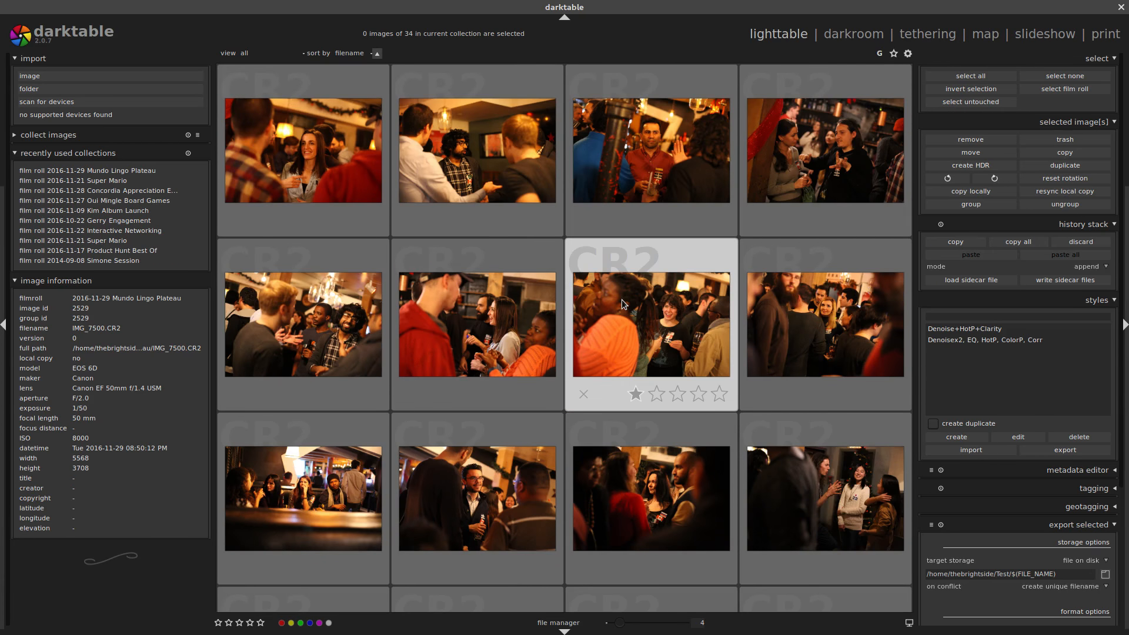
pyautogui.scroll(-8, 621, 300)
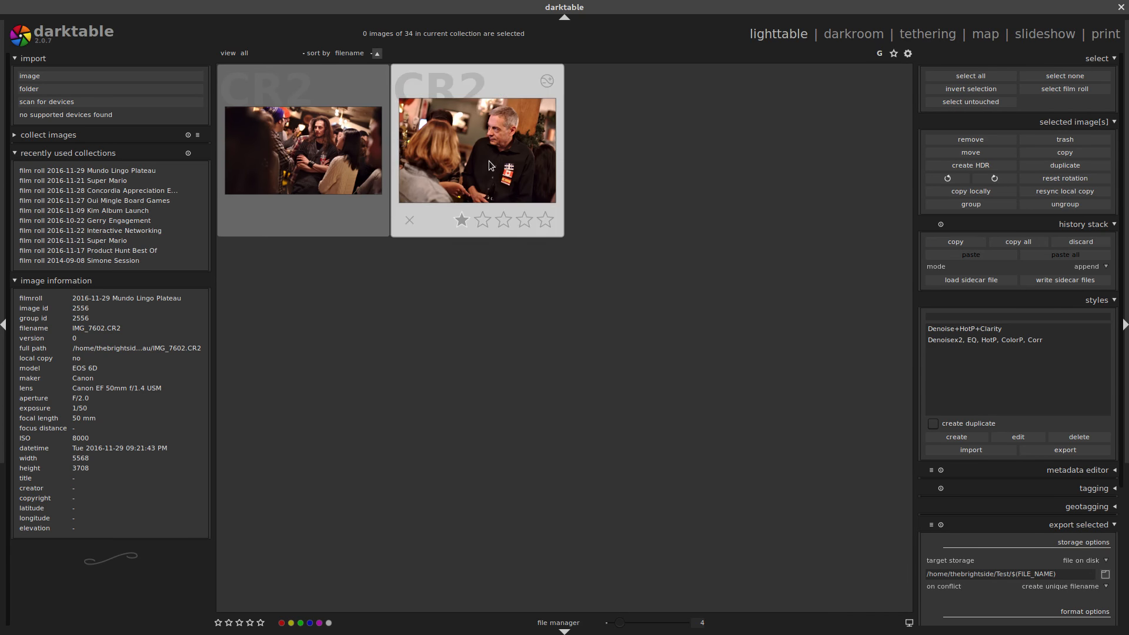
pyautogui.scroll(8, 674, 255)
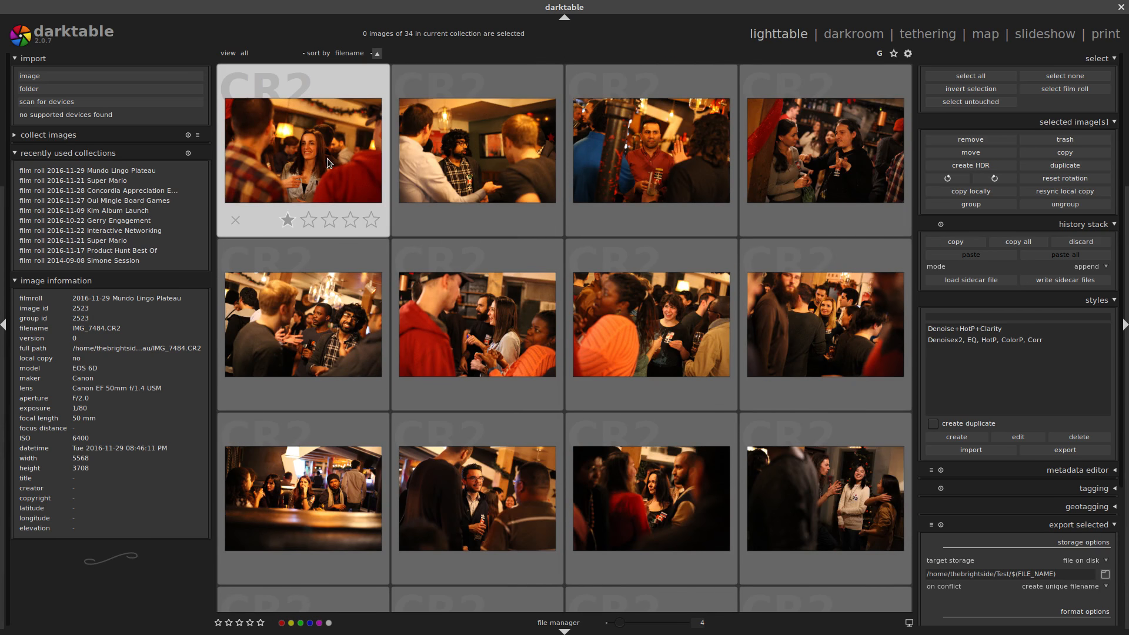
pyautogui.doubleClick(290, 156)
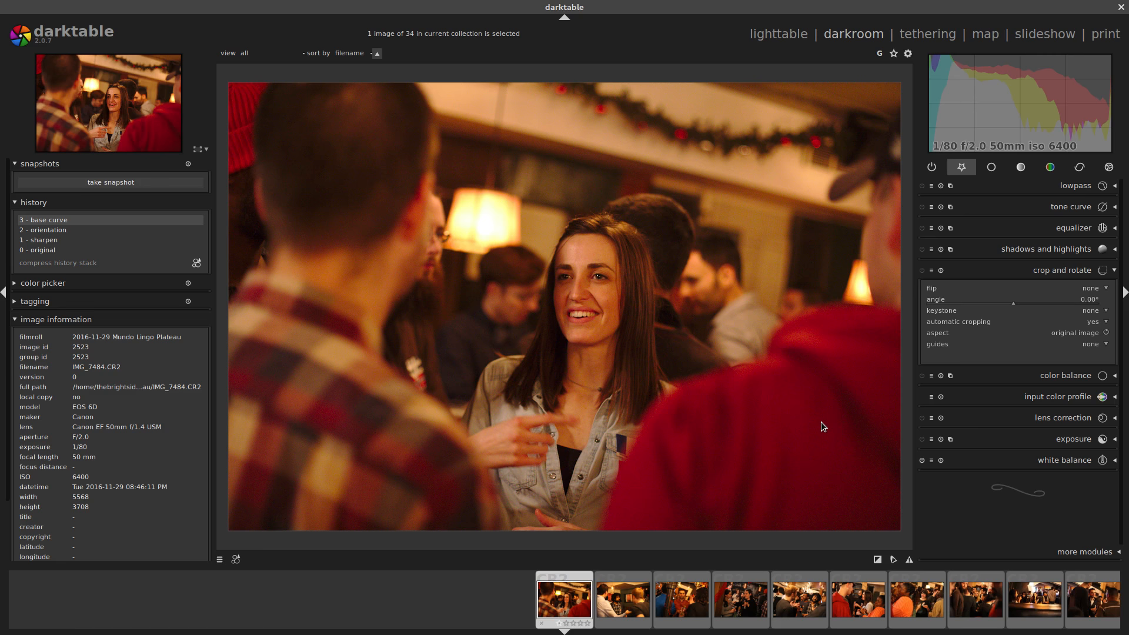
# Expand the white balance settings and apply the Denoise+HotP+Clarity style to the photo.
pyautogui.click(1061, 461)
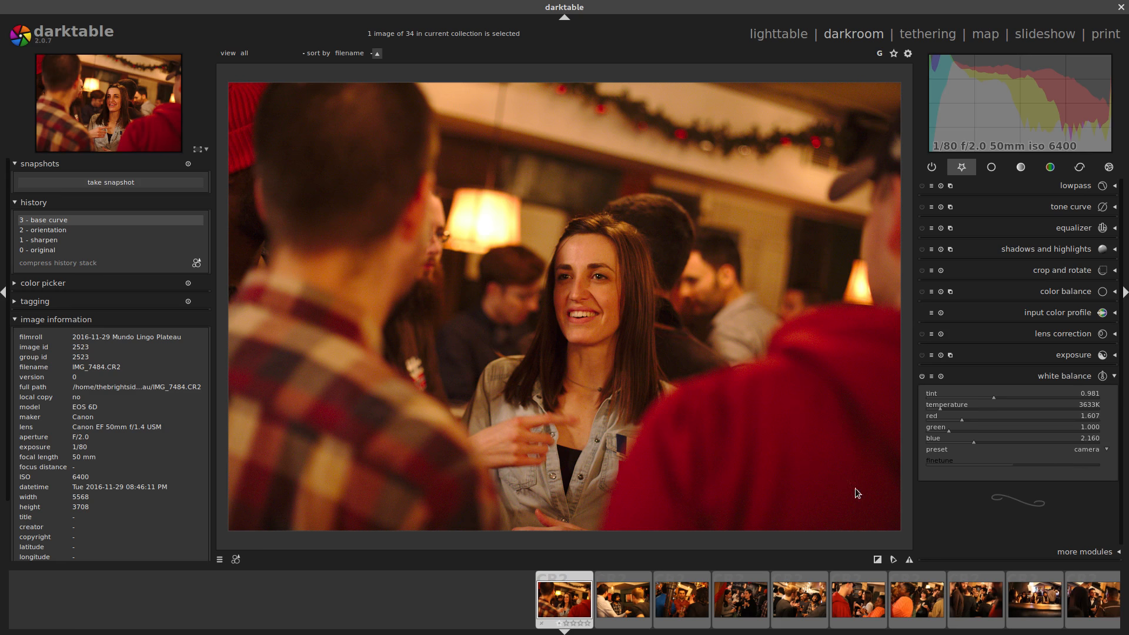
pyautogui.click(235, 559)
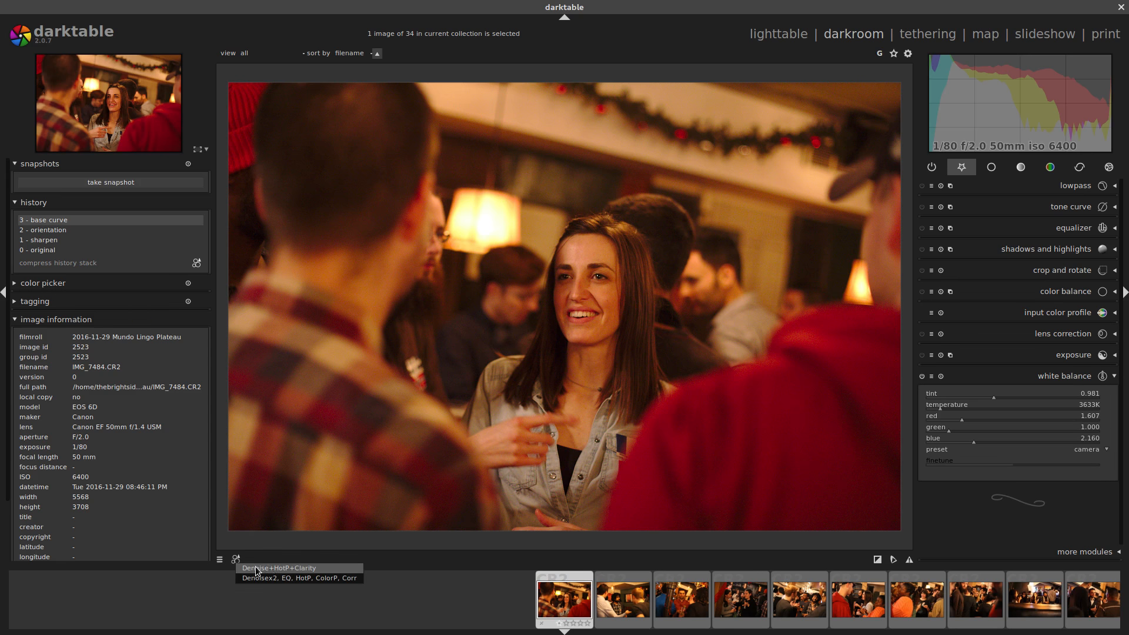
pyautogui.moveTo(267, 571)
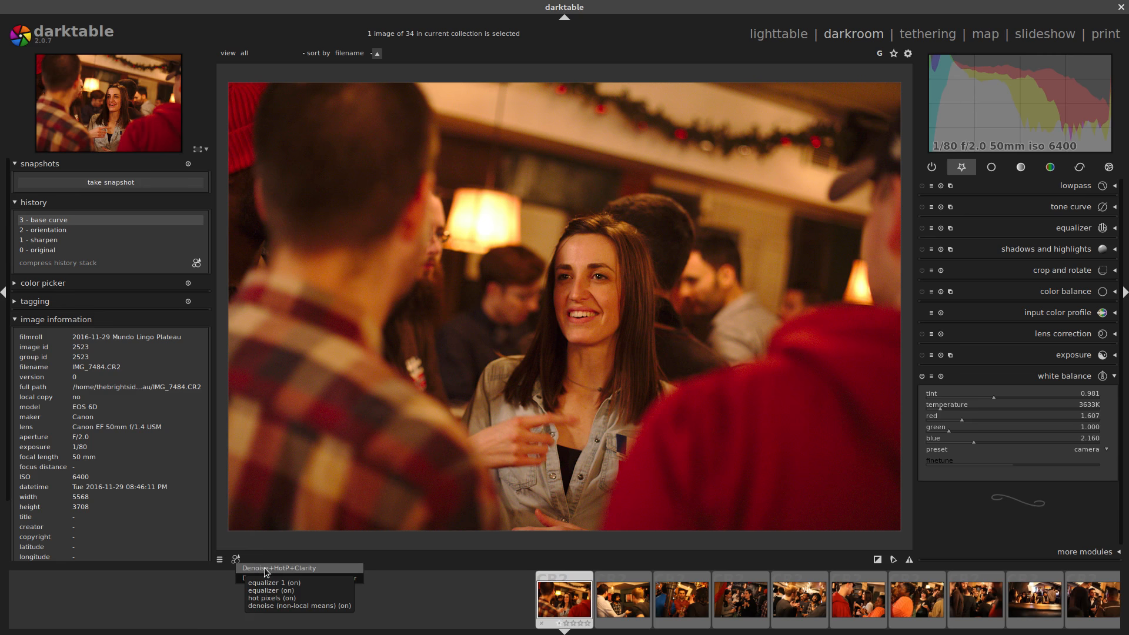
pyautogui.click(266, 569)
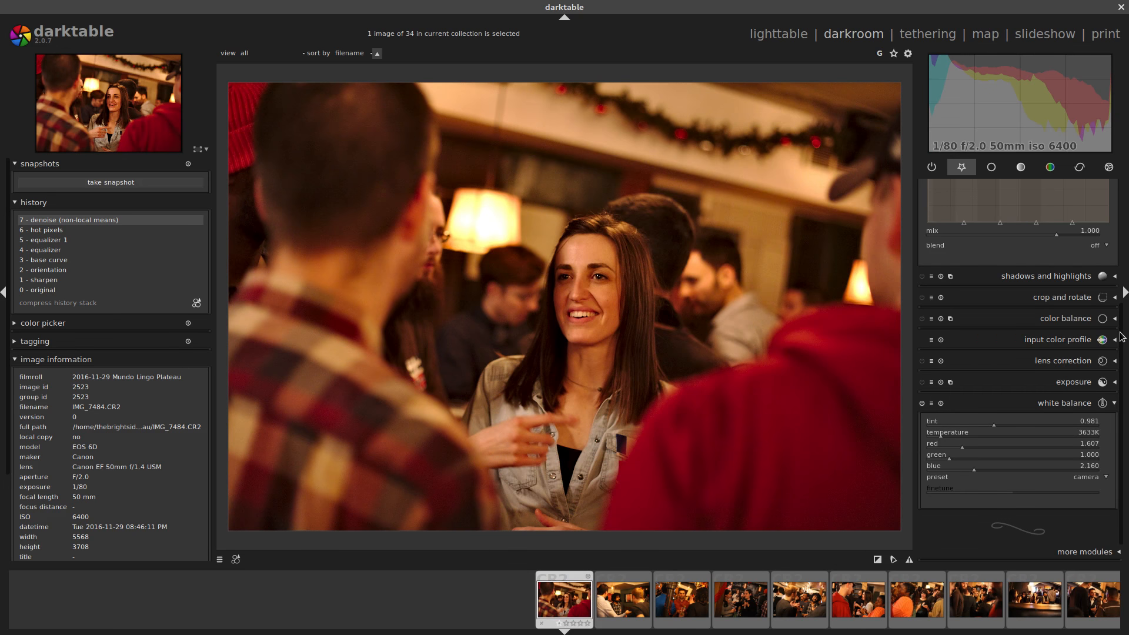
pyautogui.moveTo(1121, 336)
pyautogui.mouseDown()
pyautogui.moveTo(1121, 257)
pyautogui.moveTo(1120, 336)
pyautogui.mouseUp()
pyautogui.click(238, 558)
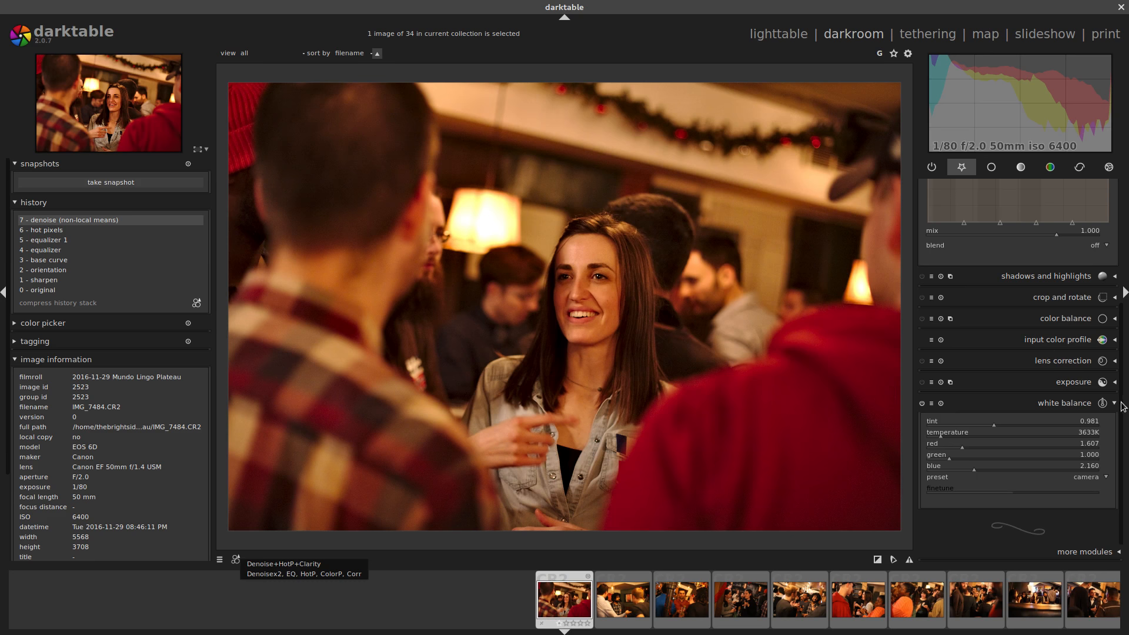
pyautogui.click(1124, 447)
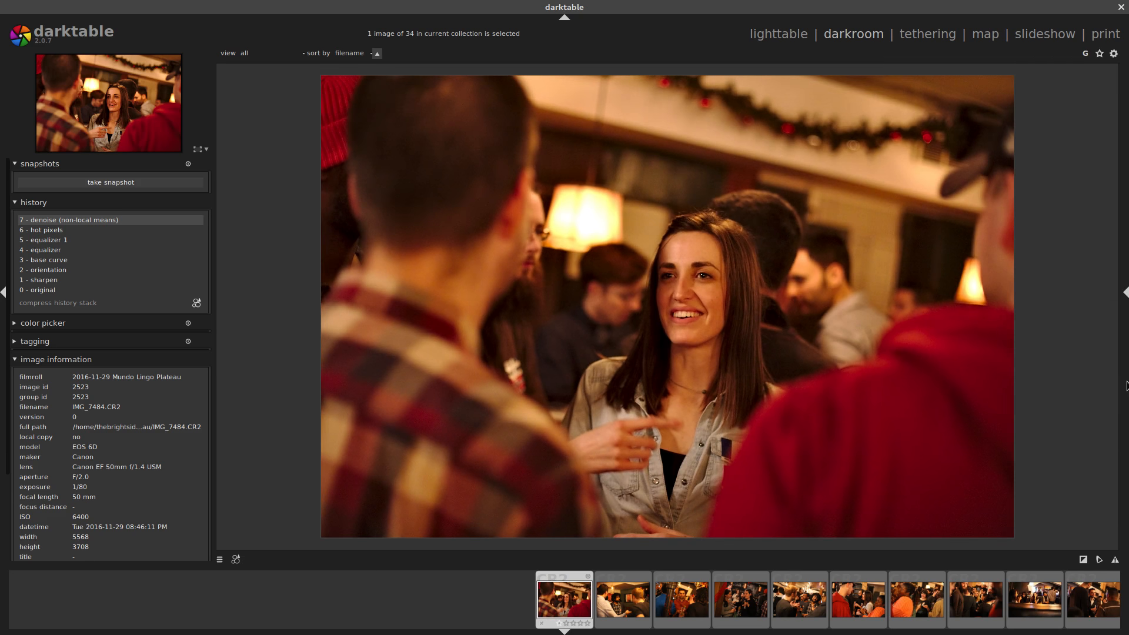
pyautogui.click(1124, 327)
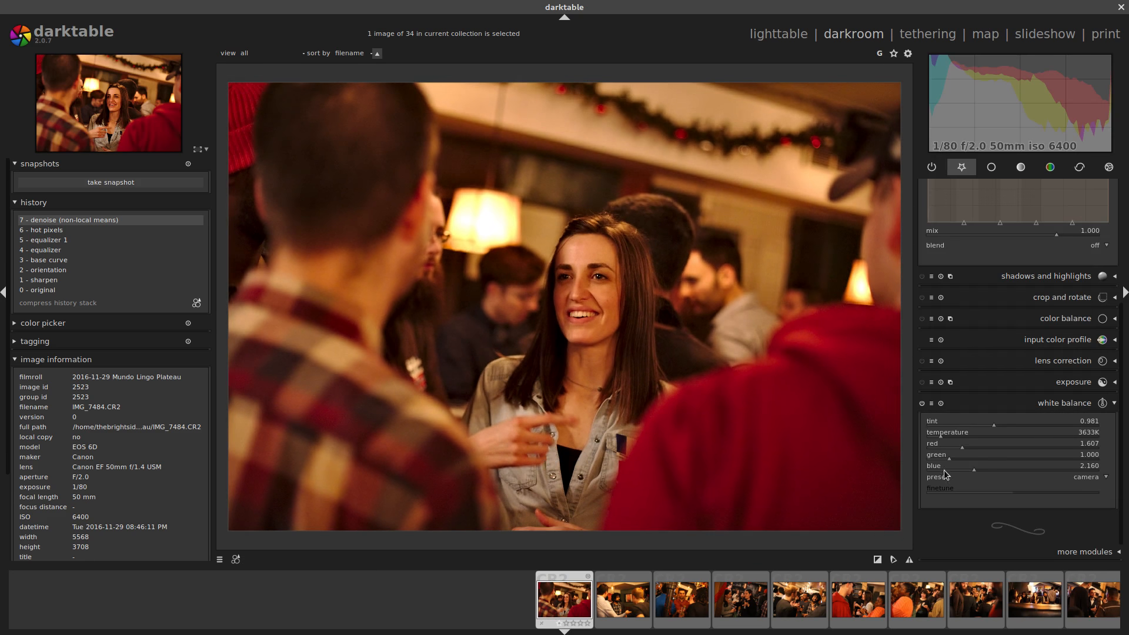
# Set the photo's white balance temperature to 2900K.
pyautogui.rightClick(941, 437)
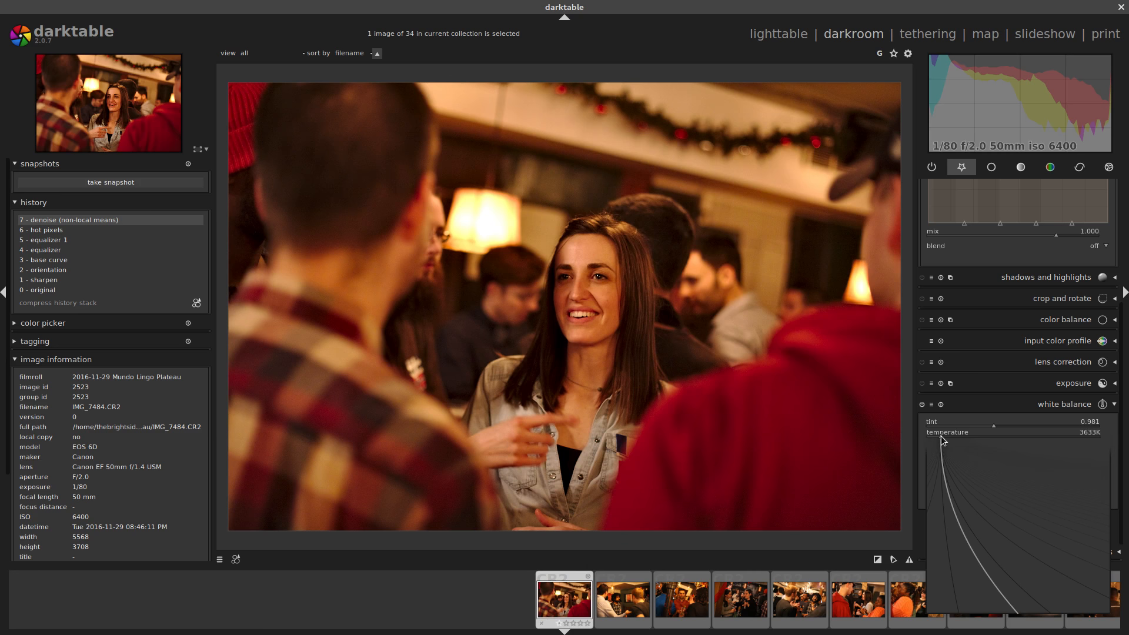
pyautogui.write('2900')
pyautogui.press('Return')
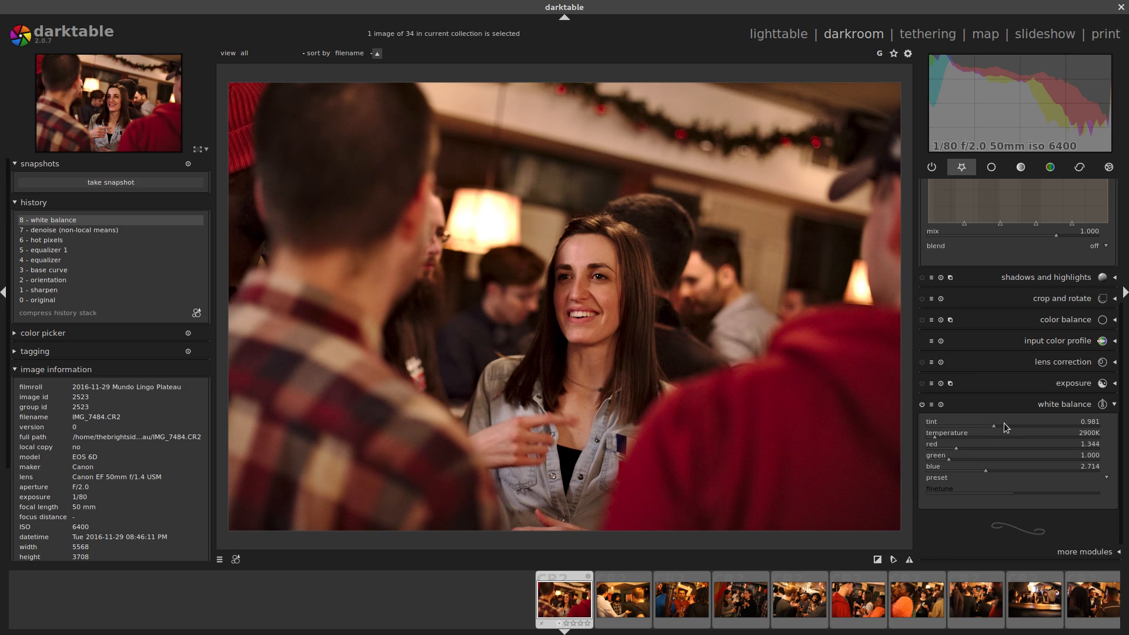
# Fine-tune the white balance to a tint of 0.961 and a temperature of about 3179K.
pyautogui.scroll(-2, 1003, 423)
pyautogui.rightClick(934, 438)
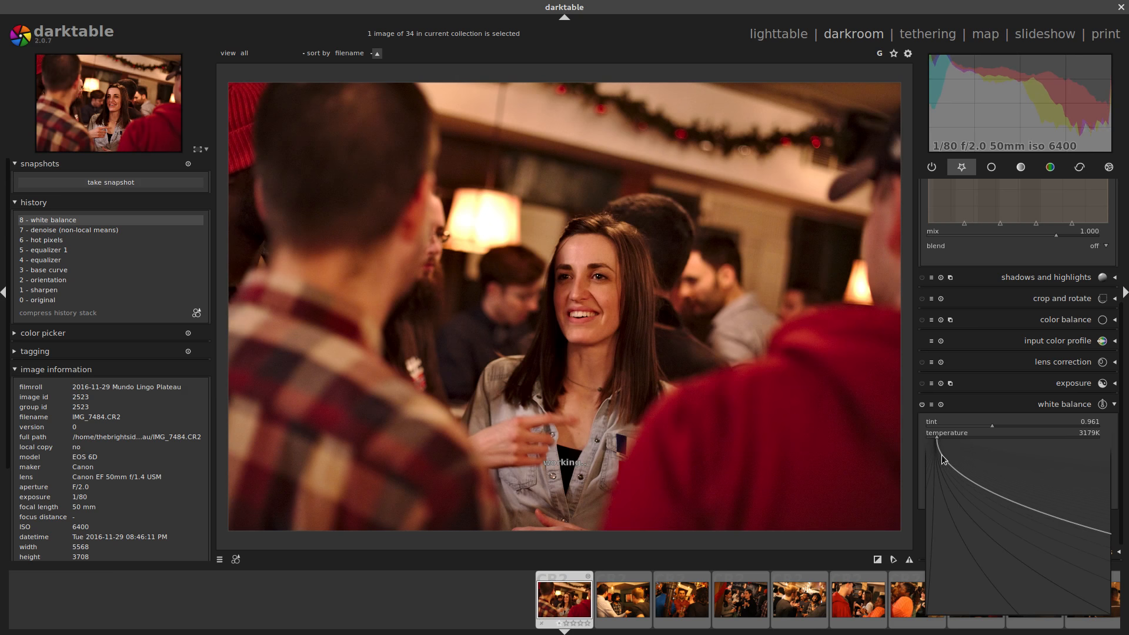
pyautogui.click(940, 454)
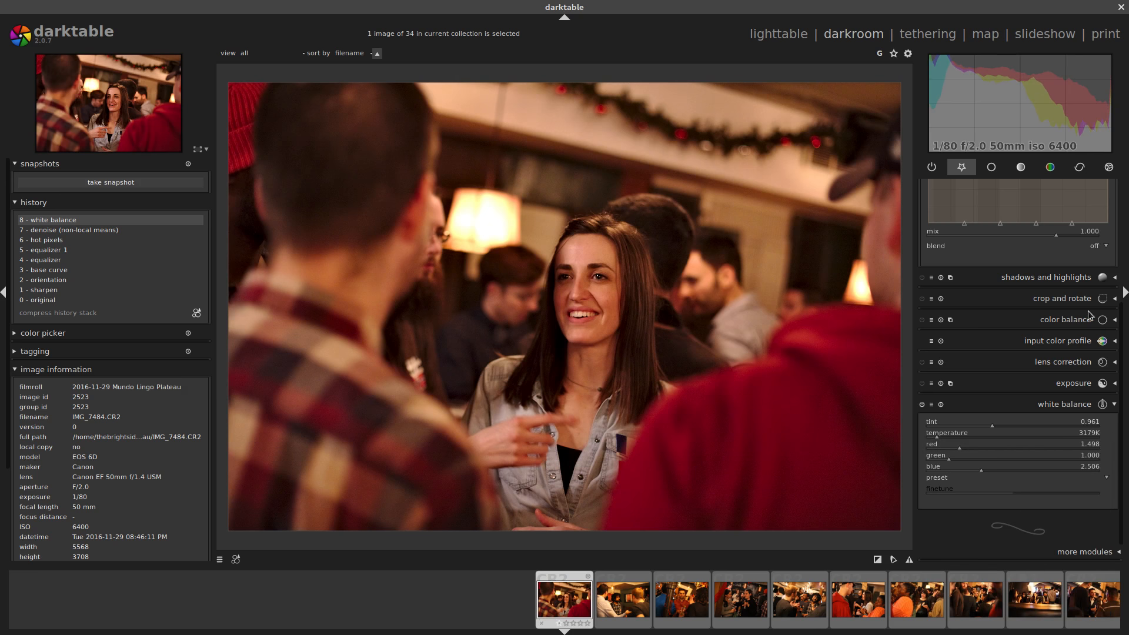
# Crop the photo to the 16:9, HDTV aspect, cutting away the area above and a strip along the left.
pyautogui.click(1063, 302)
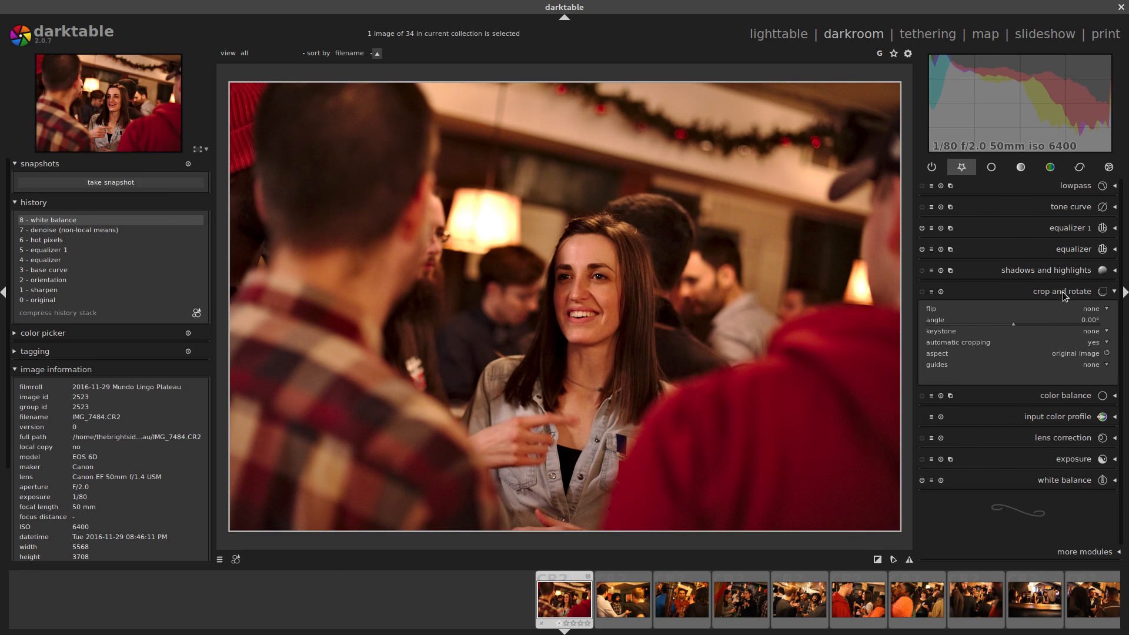
pyautogui.click(1073, 354)
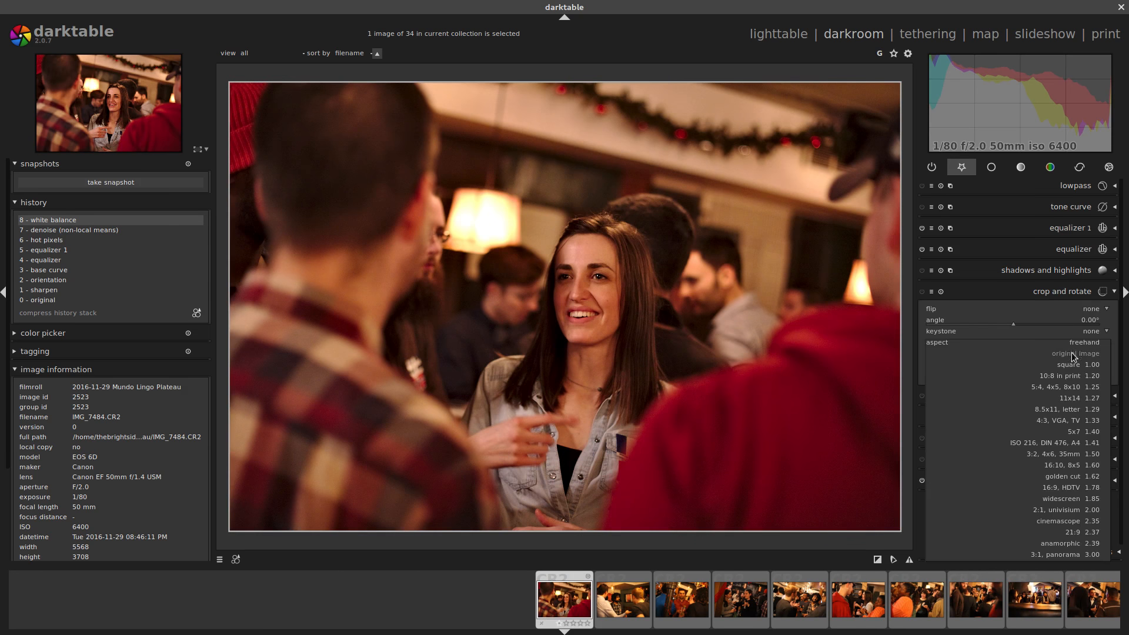
pyautogui.click(1065, 488)
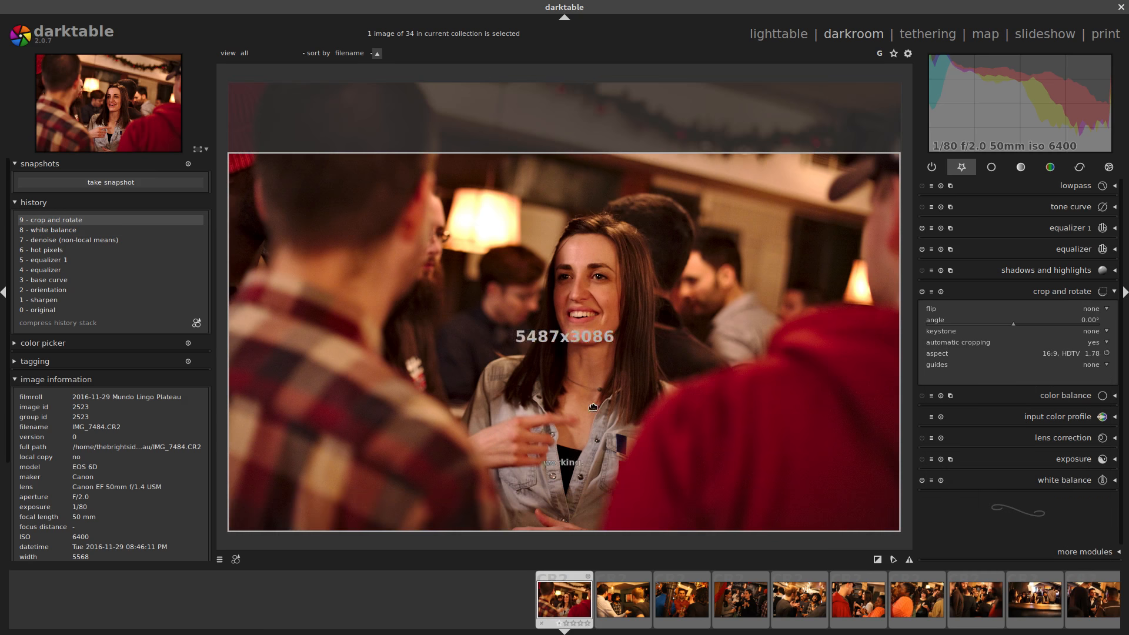
pyautogui.moveTo(622, 201); pyautogui.dragTo(568, 463)
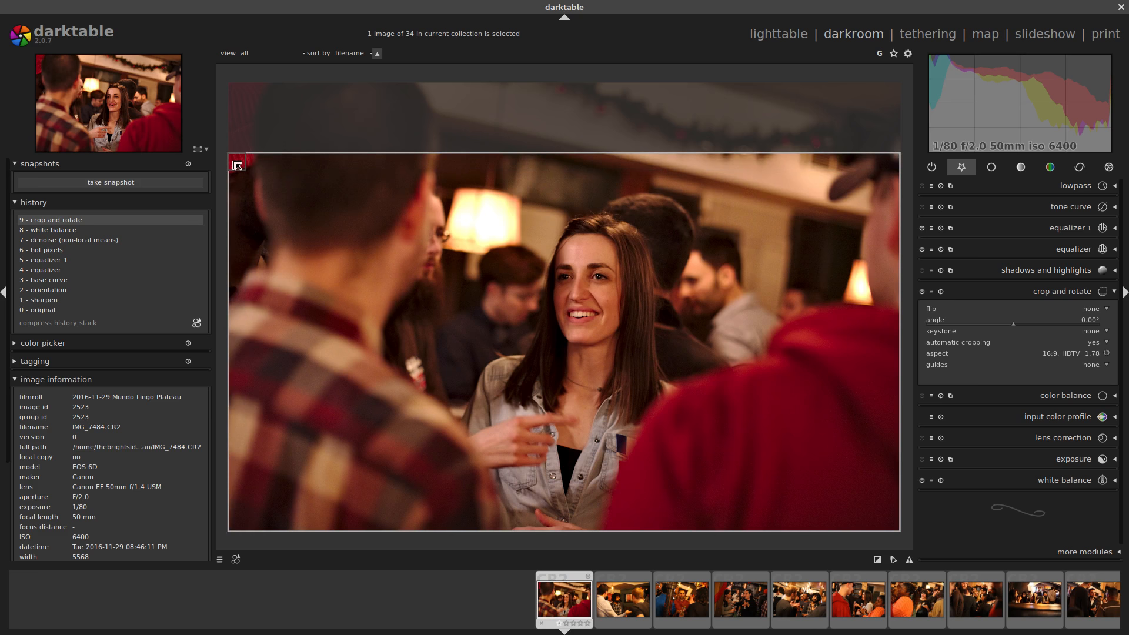
pyautogui.moveTo(237, 165); pyautogui.dragTo(268, 189)
pyautogui.press('Return')
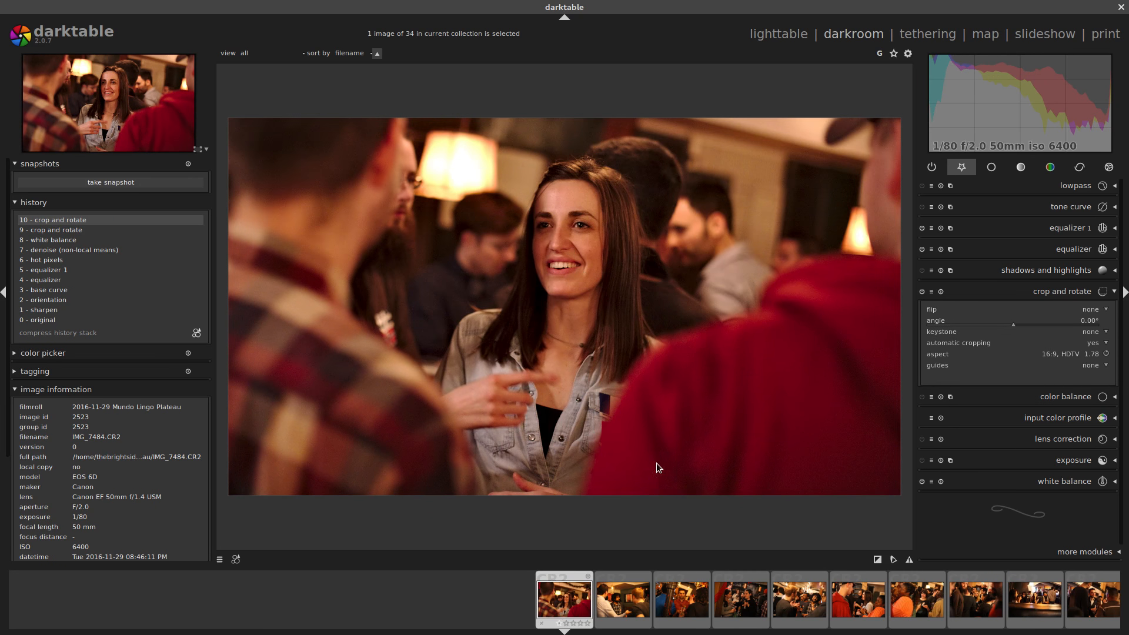
# Go to the next photo, IMG_7486.CR2, and crop it to 16:9, trimming its upper area and left edge.
pyautogui.press('space')
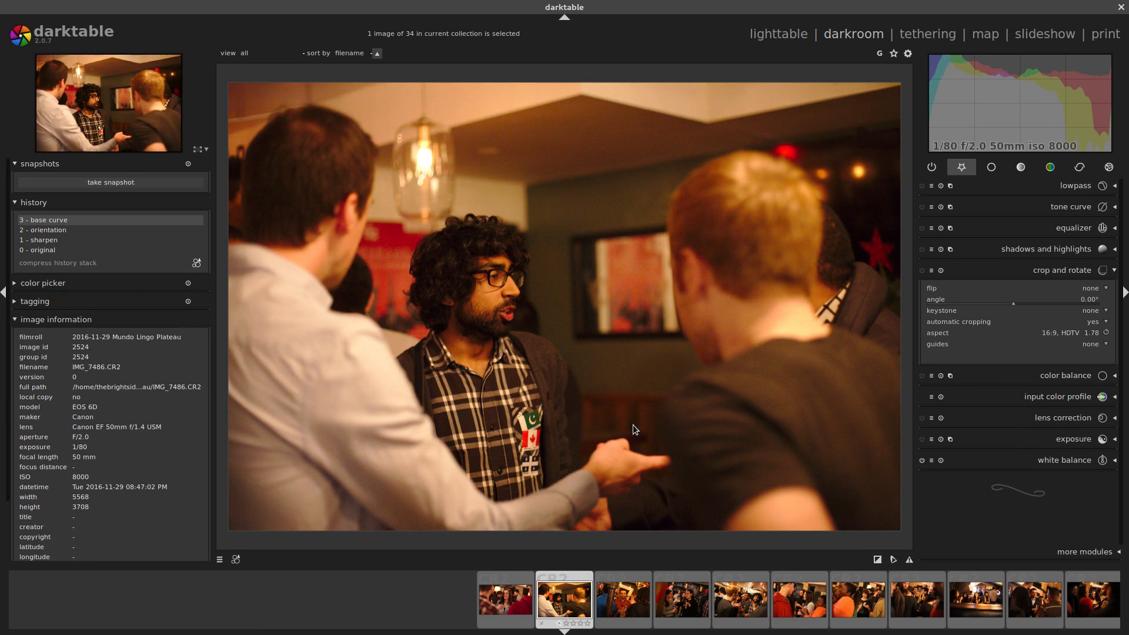
pyautogui.click(1062, 335)
pyautogui.moveTo(532, 187); pyautogui.dragTo(543, 375)
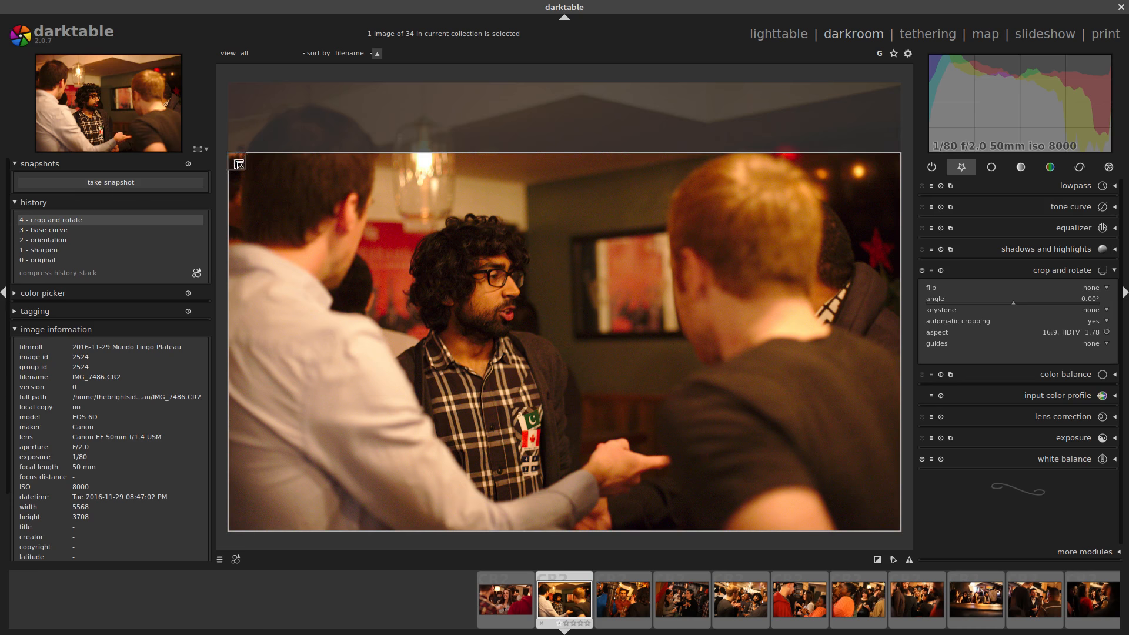
pyautogui.moveTo(230, 175); pyautogui.dragTo(245, 173)
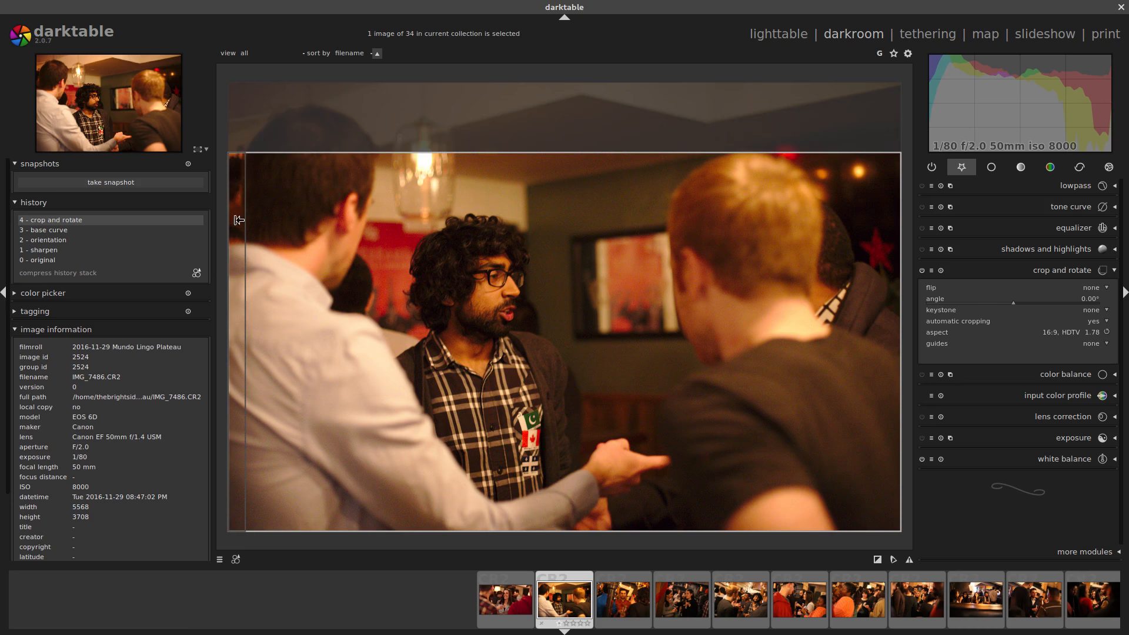
pyautogui.moveTo(238, 220); pyautogui.dragTo(250, 222)
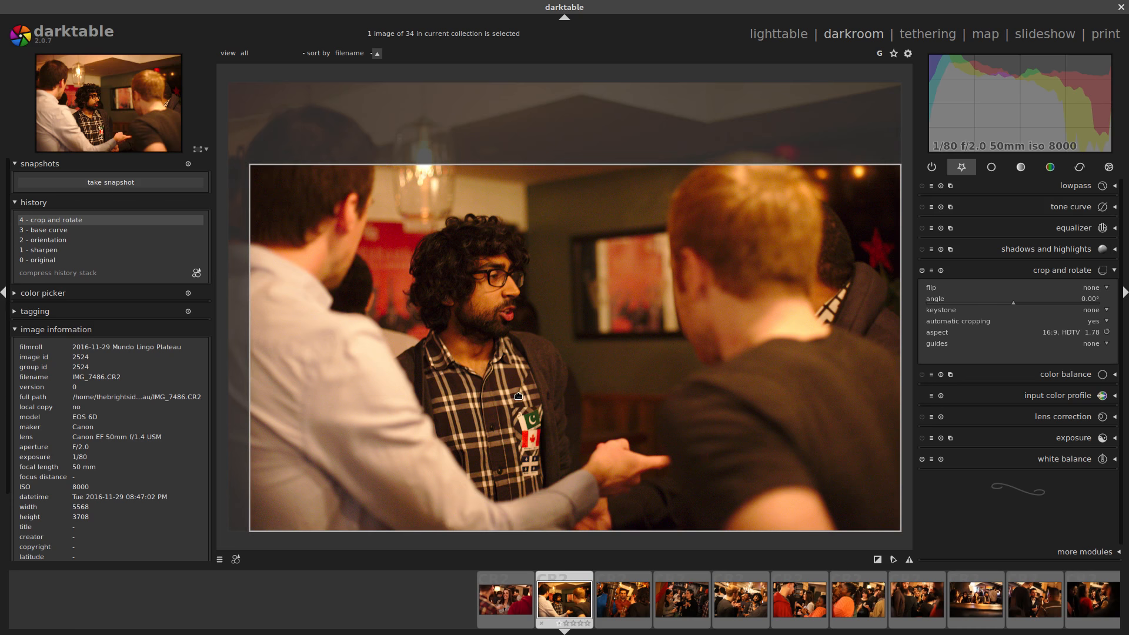
pyautogui.press('Return')
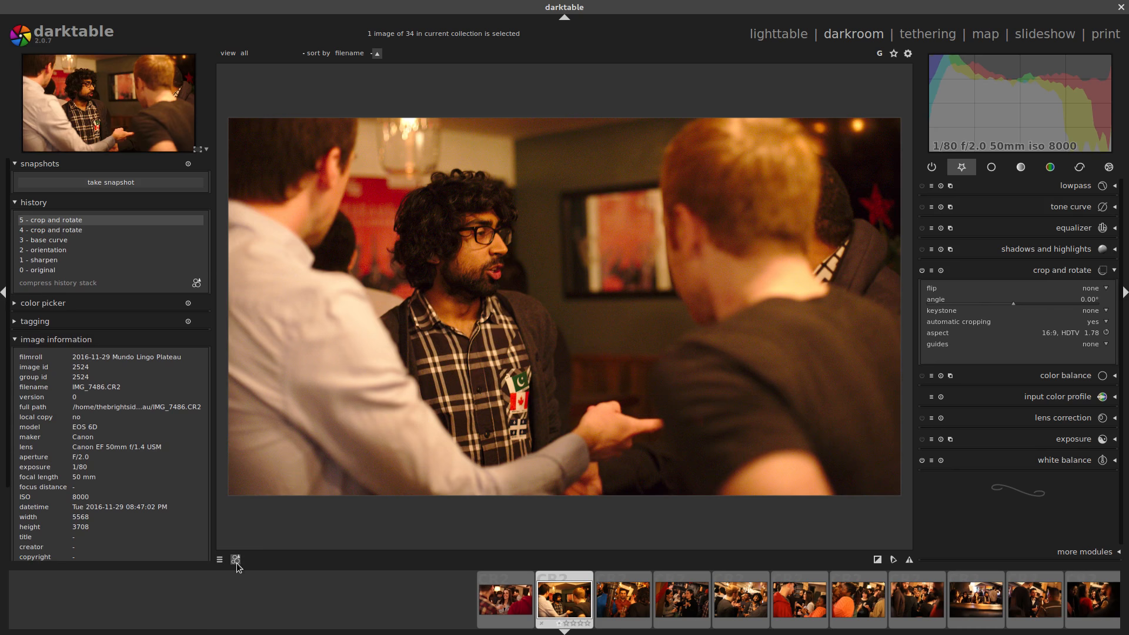
# Apply the Denoise+HotP+Clarity style to IMG_7486.CR2.
pyautogui.click(237, 563)
pyautogui.click(278, 569)
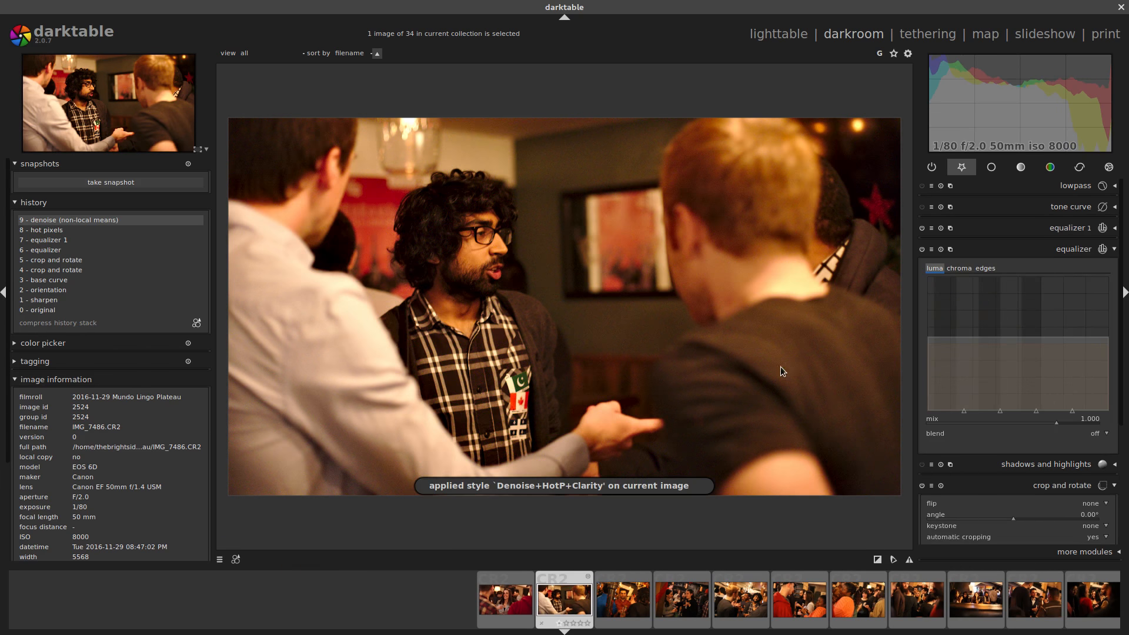
pyautogui.click(1125, 337)
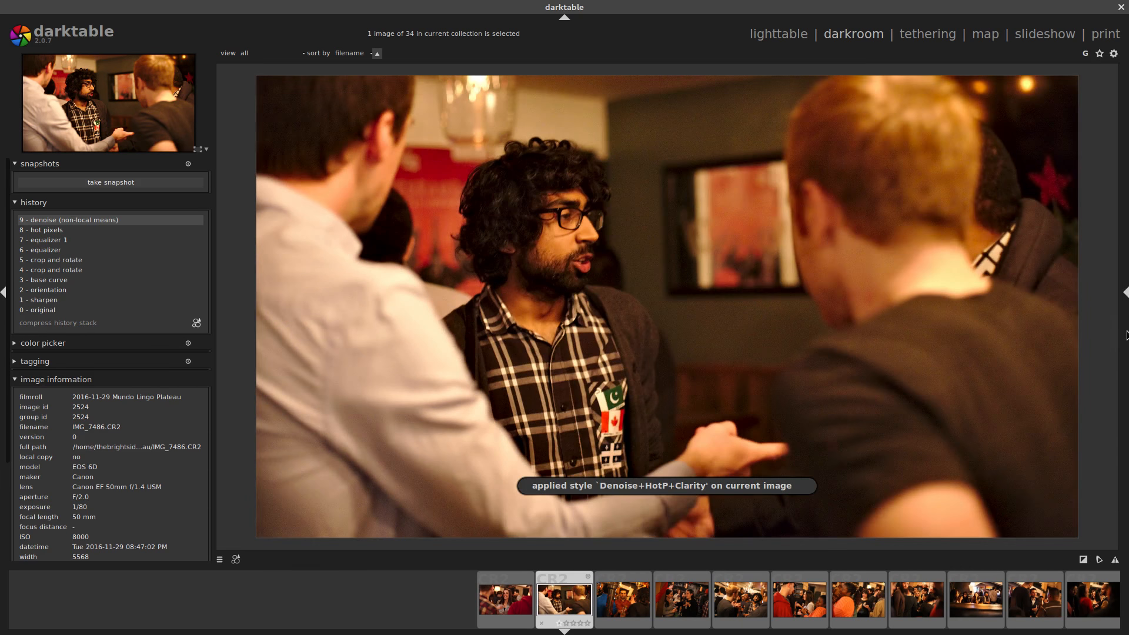
pyautogui.click(1126, 336)
# Convert the photo to black and white with the monochrome module, keeping the color filter near the center.
pyautogui.moveTo(1121, 330); pyautogui.dragTo(1121, 475)
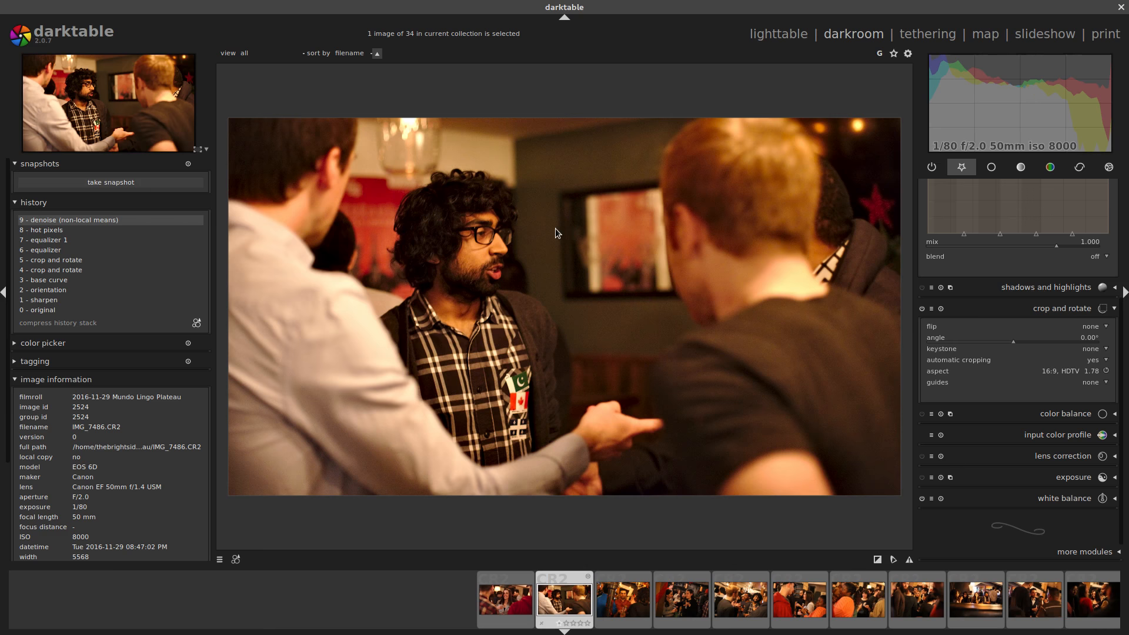
pyautogui.click(1049, 160)
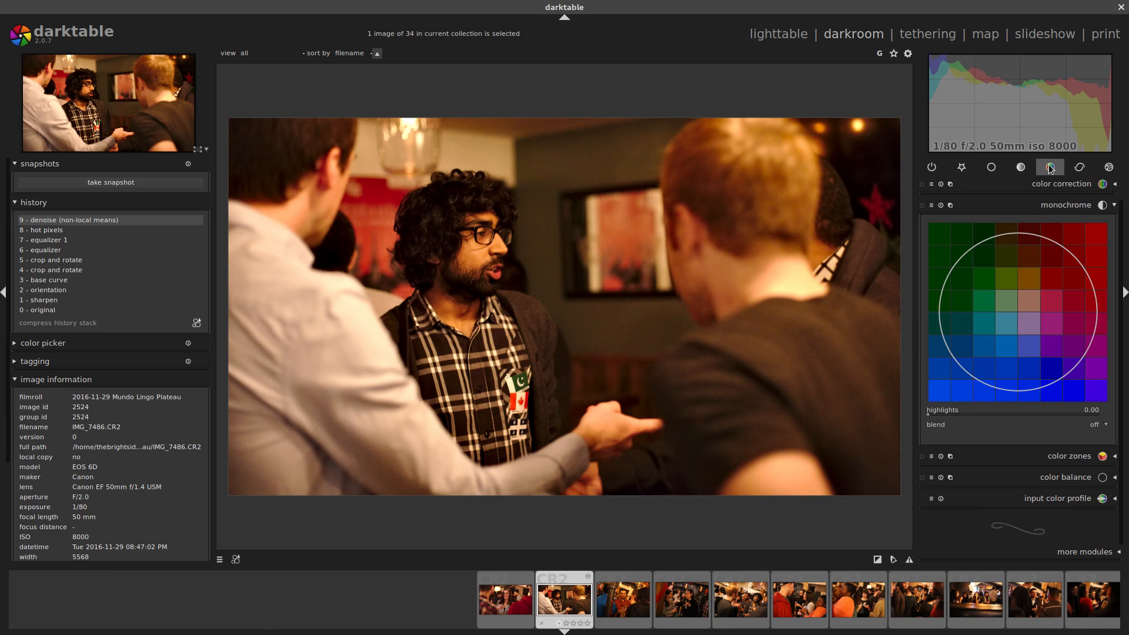
pyautogui.click(1017, 312)
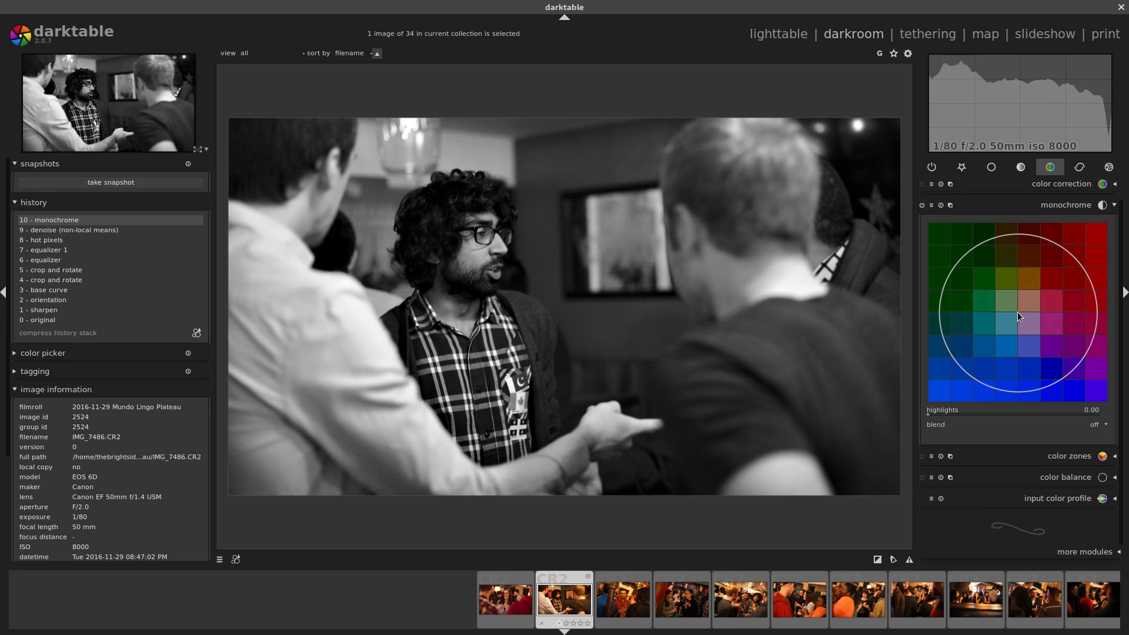
# Increase the contrast with the lightness tone curve by raising the highlights and slightly lowering the shadows.
pyautogui.click(959, 168)
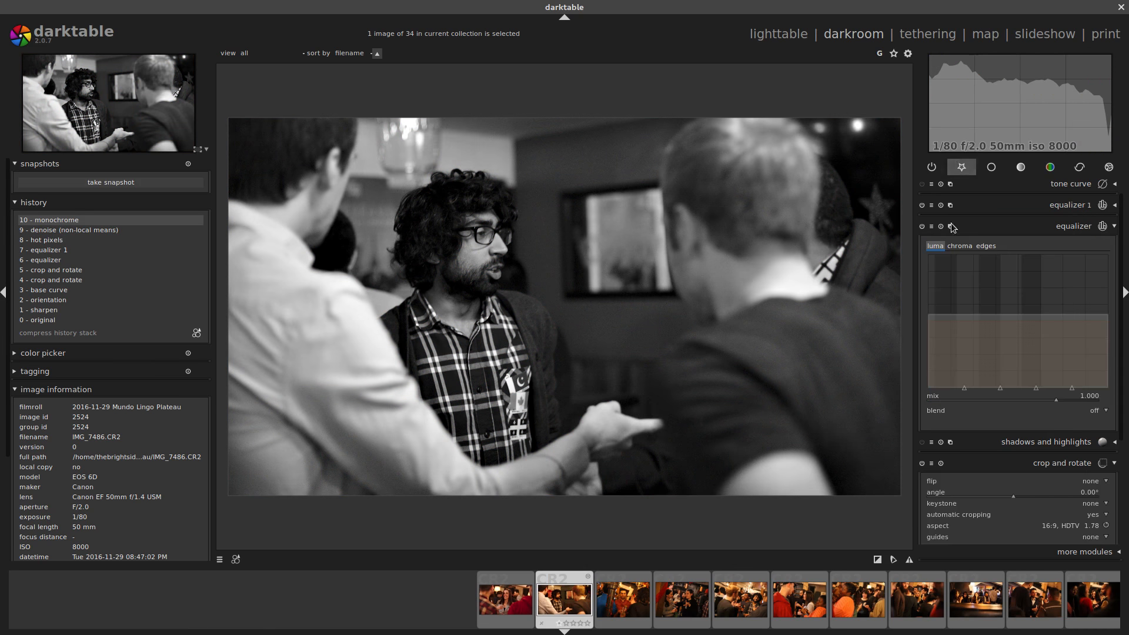
pyautogui.click(1077, 184)
pyautogui.moveTo(1095, 227); pyautogui.dragTo(1085, 212)
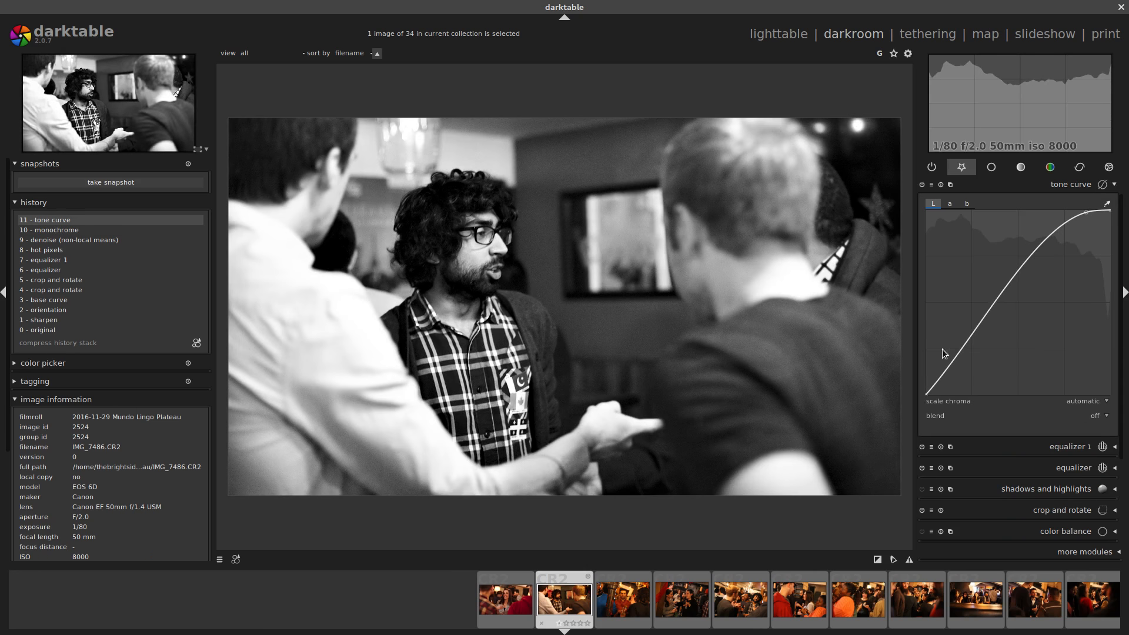
pyautogui.moveTo(943, 376); pyautogui.dragTo(944, 380)
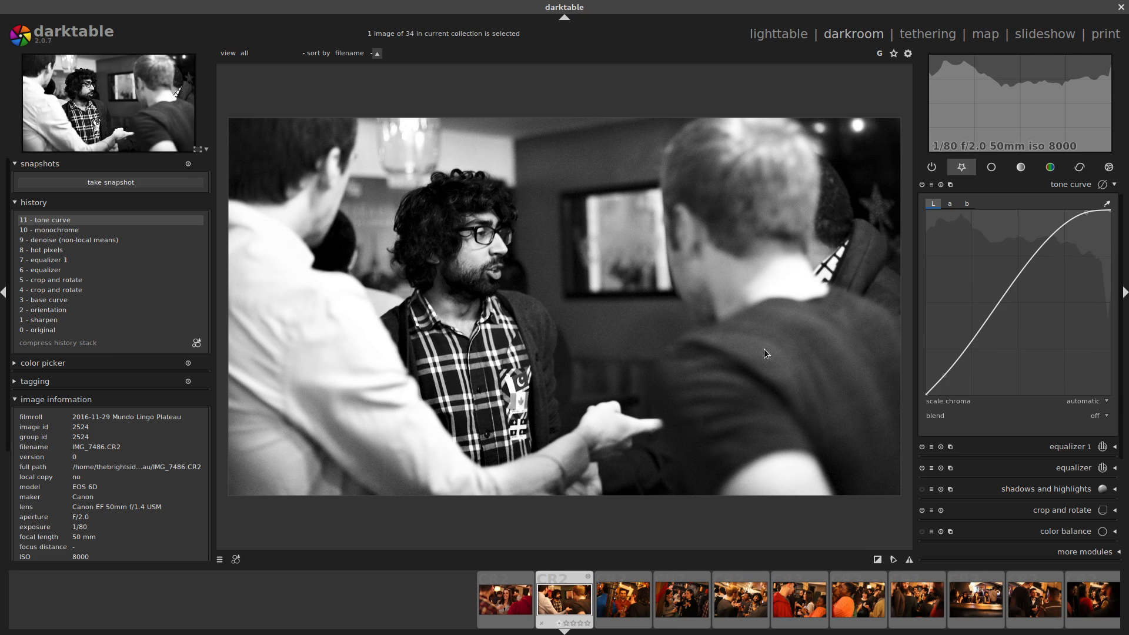
# Add vignetting to IMG_7486.CR2 with the 0 Saturation preset and set its scale to 48%.
pyautogui.click(1108, 167)
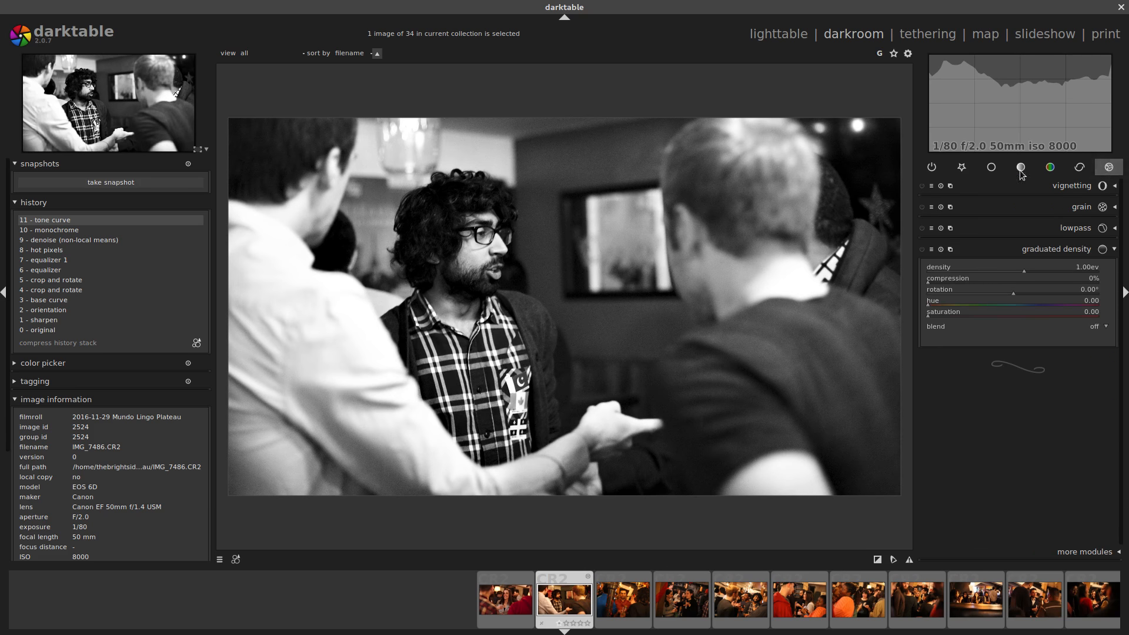
pyautogui.click(1096, 187)
pyautogui.click(930, 186)
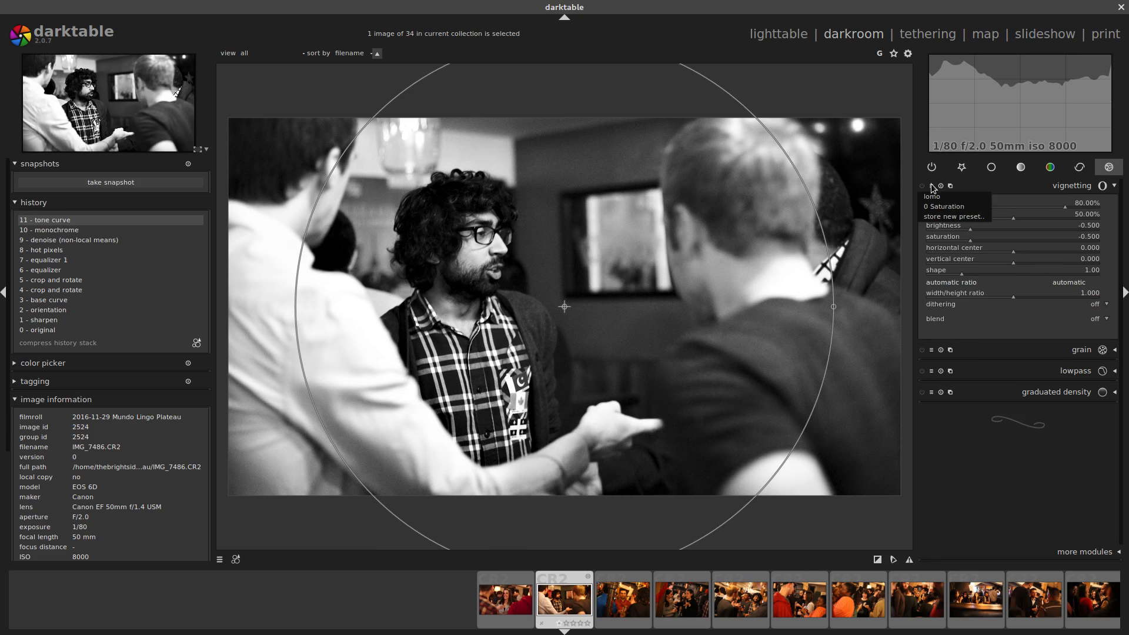
pyautogui.click(939, 209)
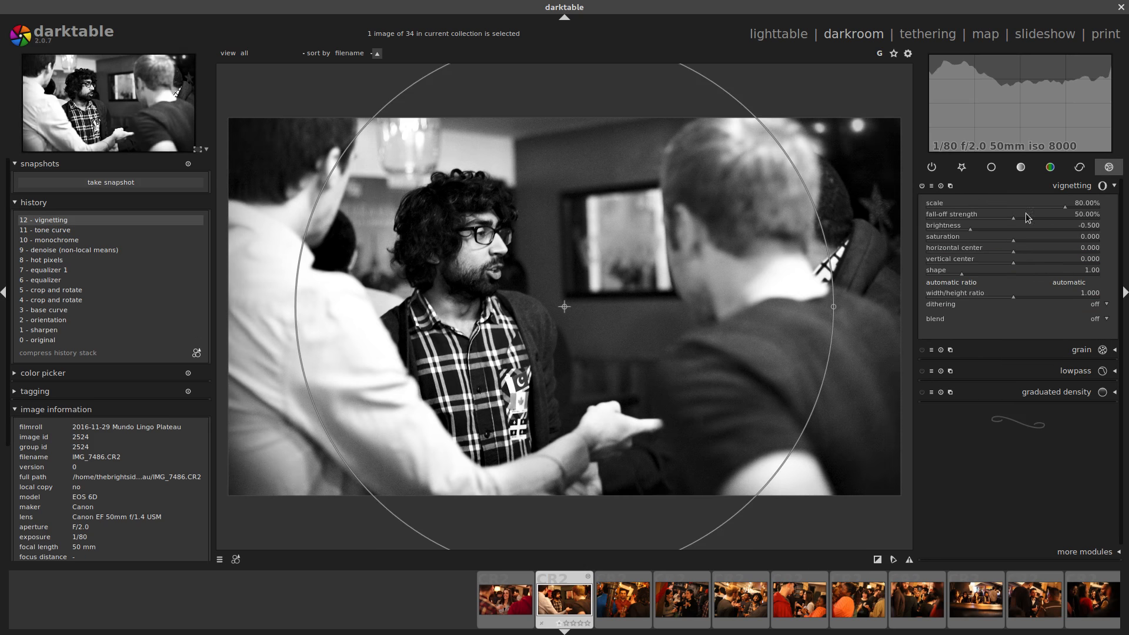
pyautogui.scroll(-19, 1022, 208)
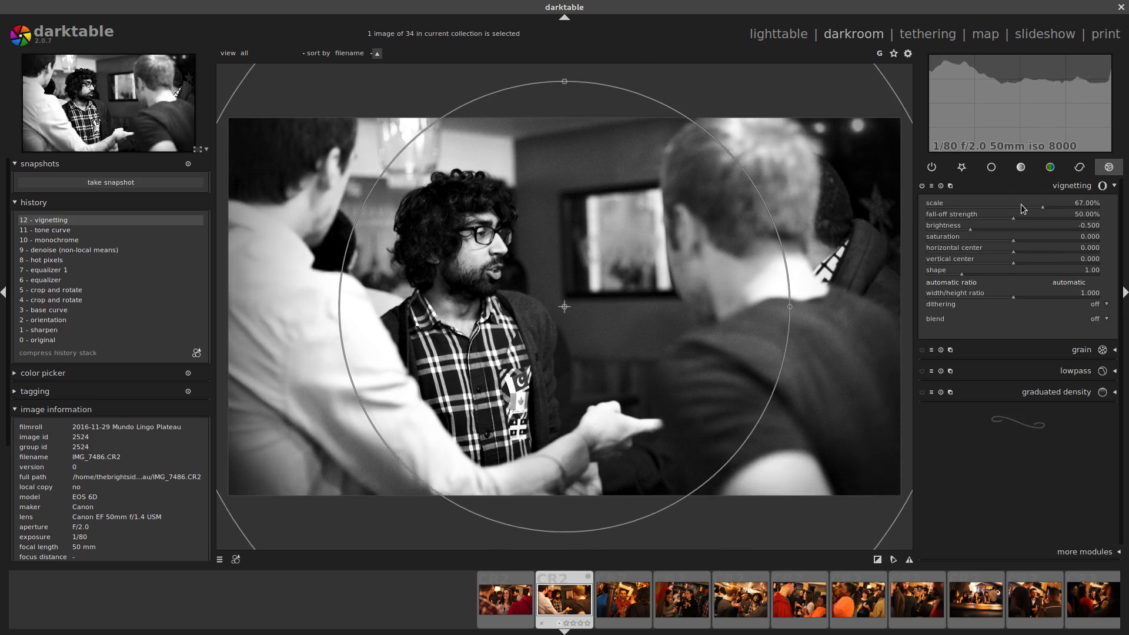
pyautogui.scroll(-13, 1021, 205)
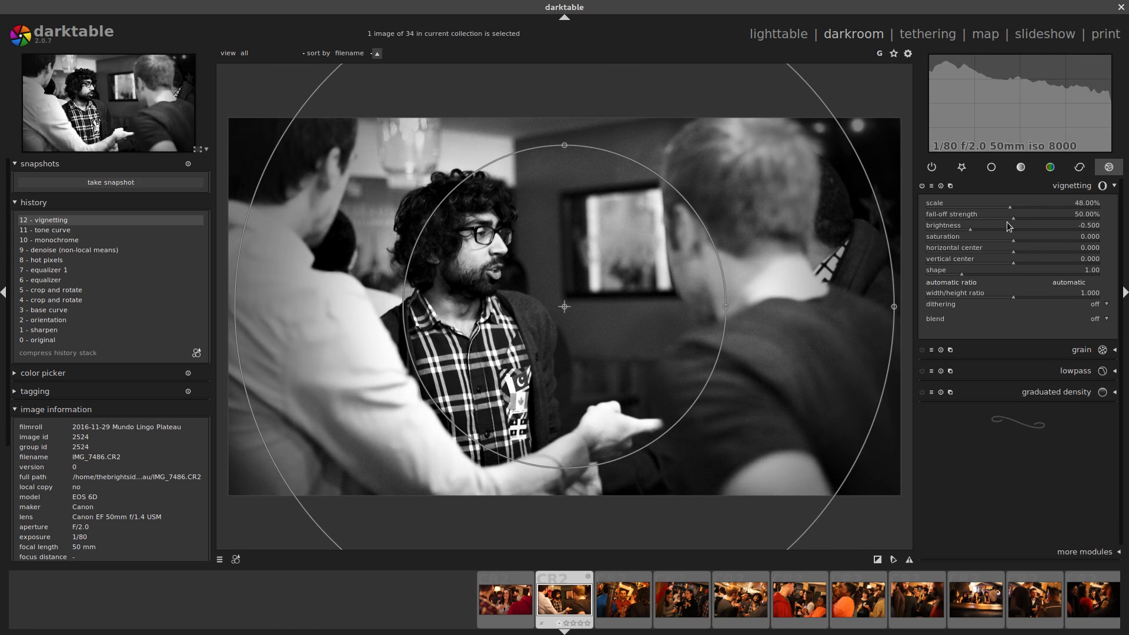
# Set the vignette's fall-off strength to 65% and its brightness to -0.800.
pyautogui.scroll(15, 1004, 216)
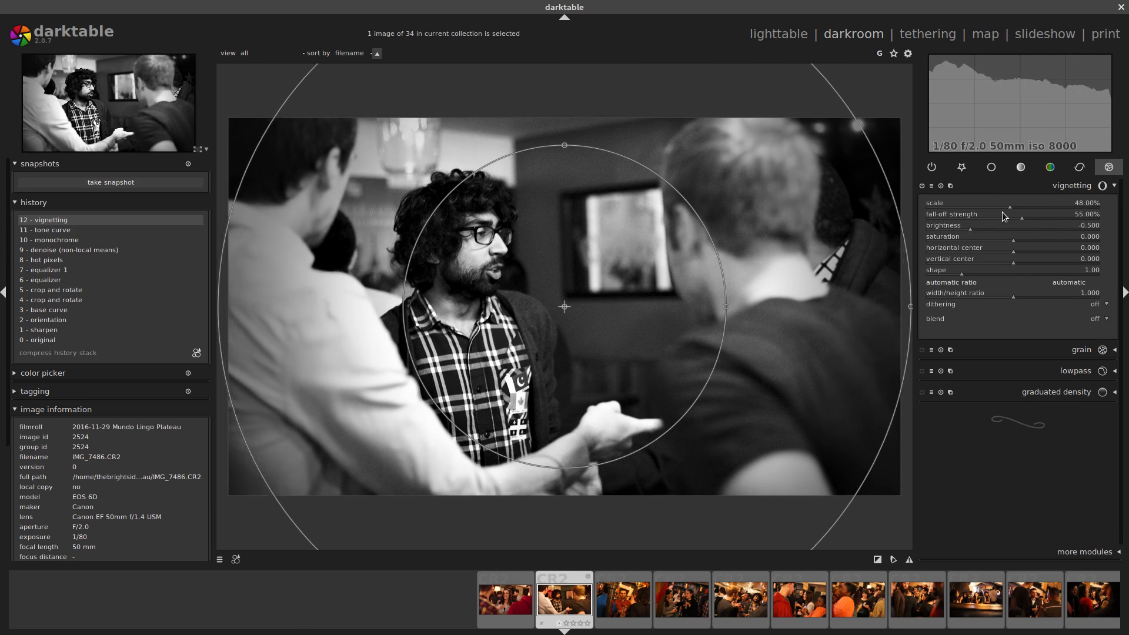
pyautogui.scroll(-16, 985, 227)
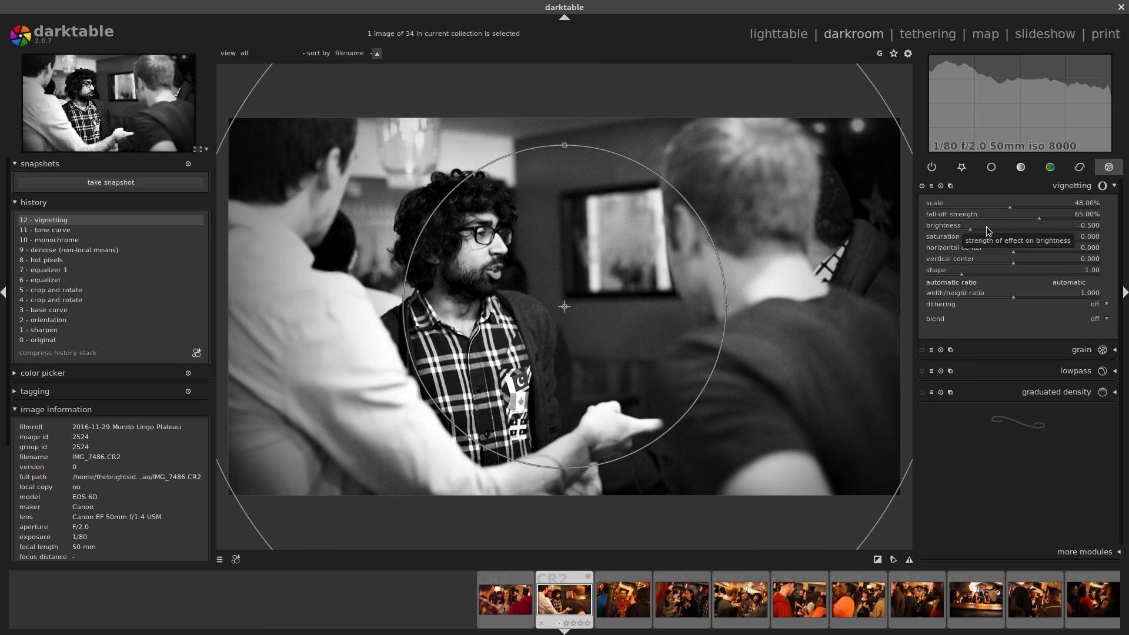
pyautogui.scroll(-11, 986, 227)
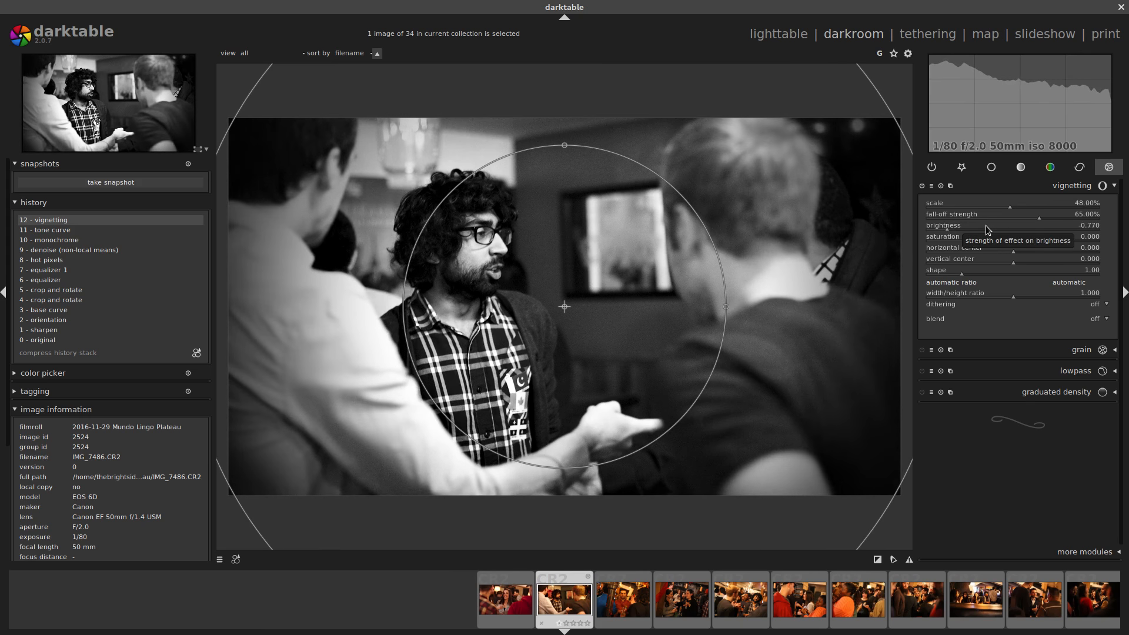
pyautogui.scroll(-3, 985, 225)
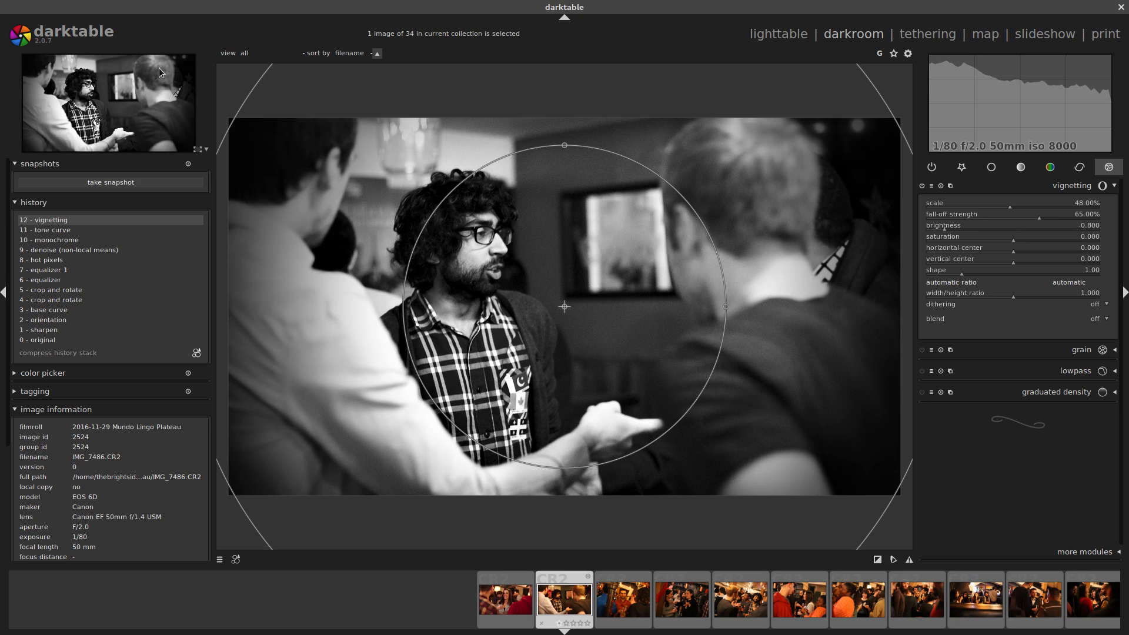
# Compare the photo before and after vignetting using the tone curve and vignetting history states, ending on the vignetted version.
pyautogui.click(65, 232)
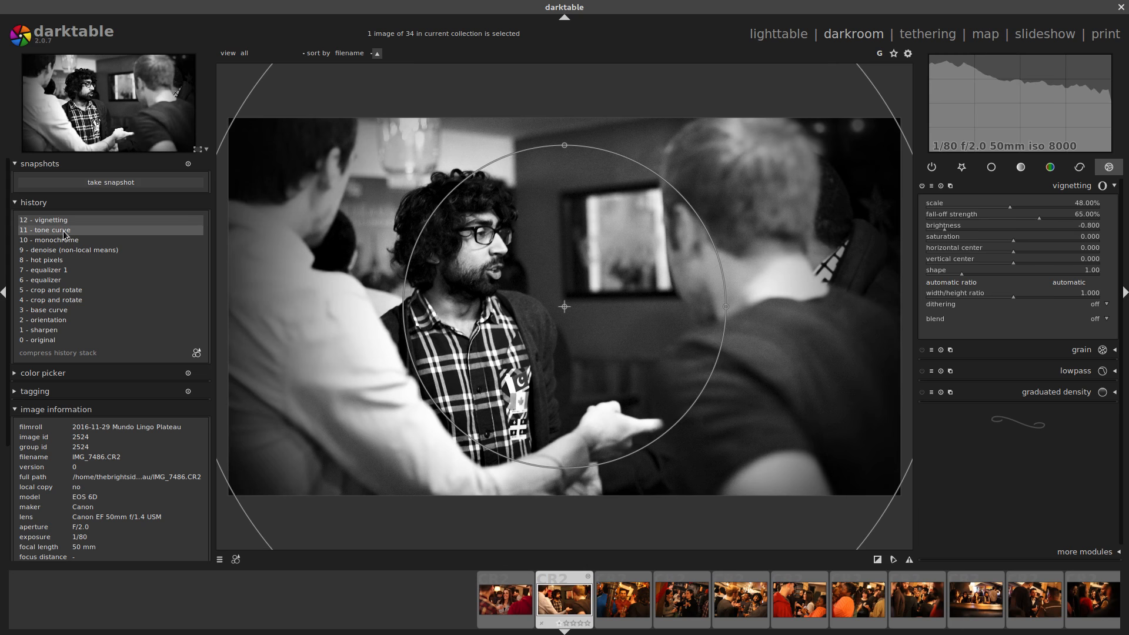
pyautogui.click(62, 221)
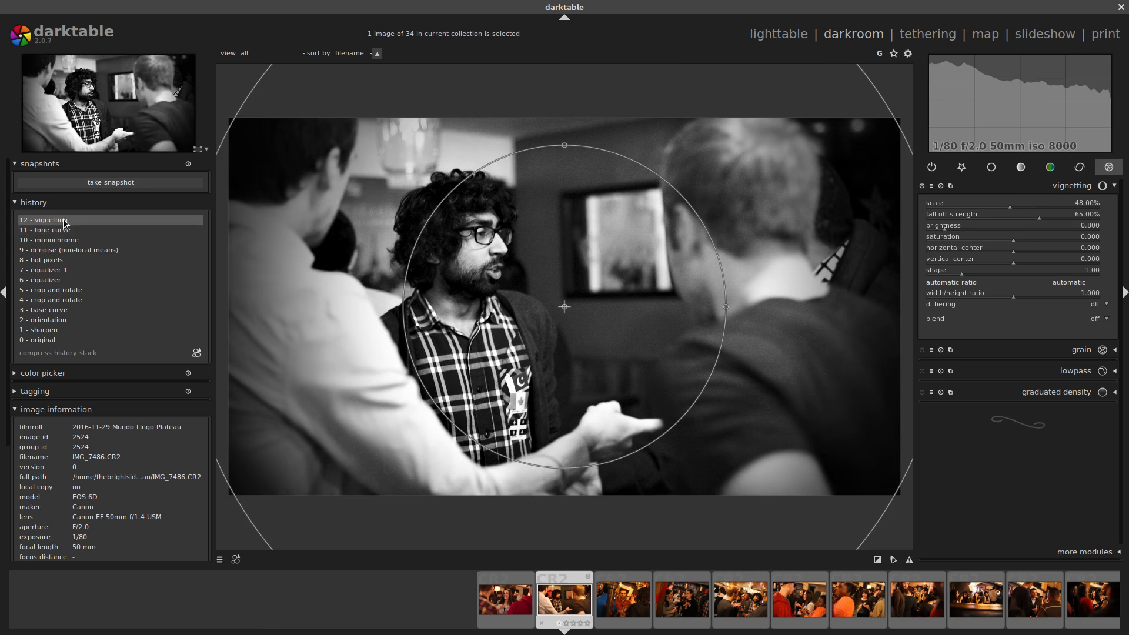
pyautogui.click(61, 233)
pyautogui.click(61, 221)
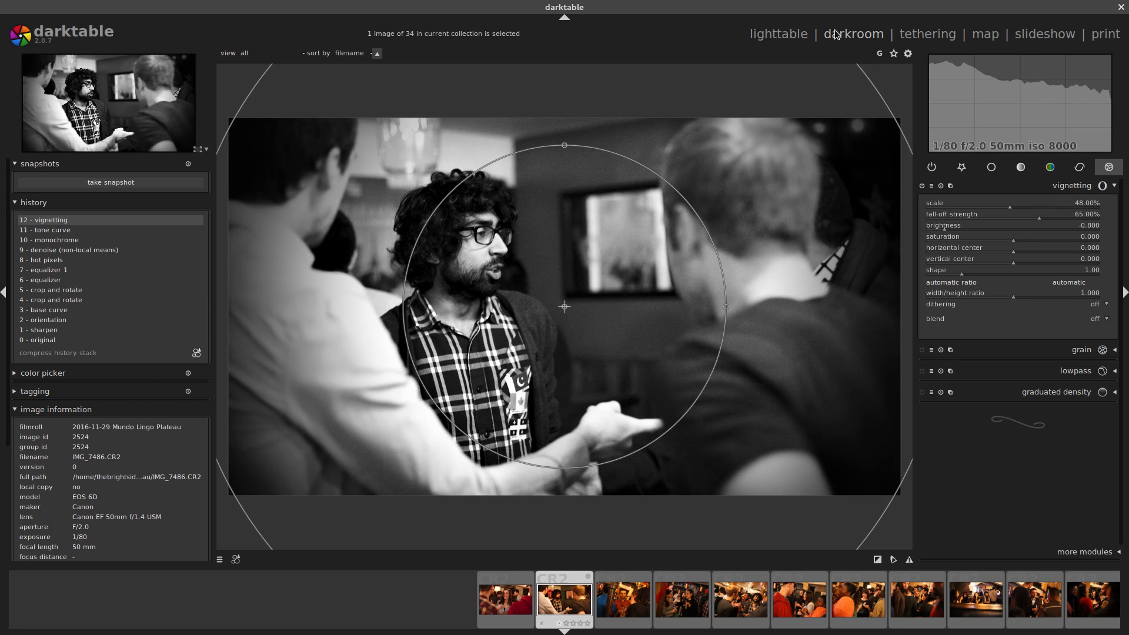
# Go to the next photo, IMG_7488.CR2, and crop it at the original image aspect, framing the man in the red shirt more tightly.
pyautogui.click(620, 600)
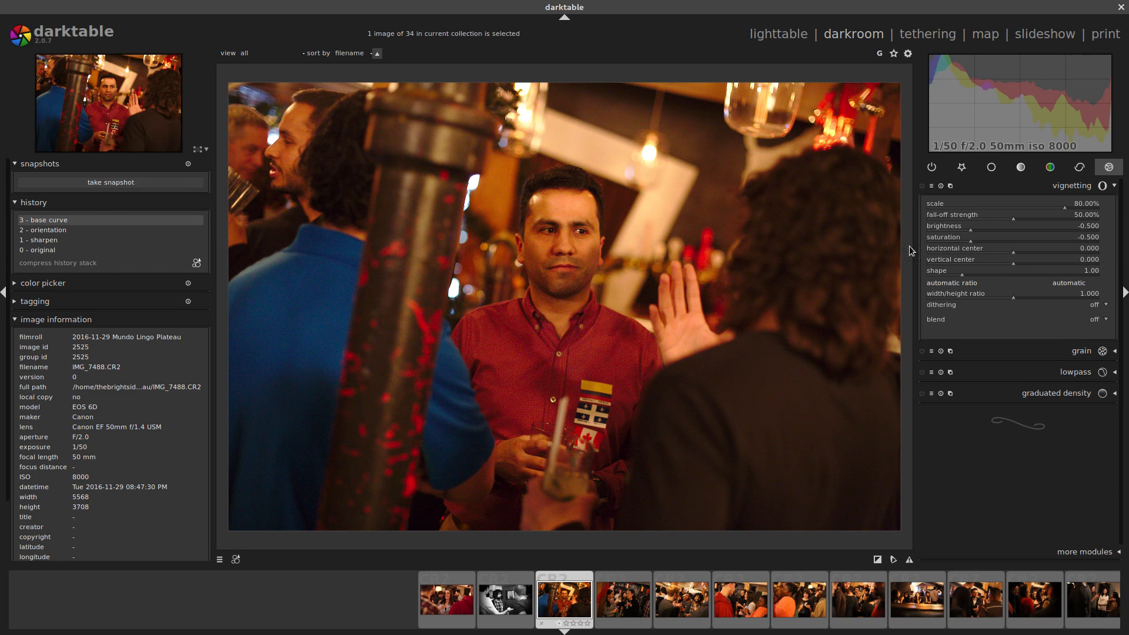
pyautogui.click(962, 167)
pyautogui.click(1061, 510)
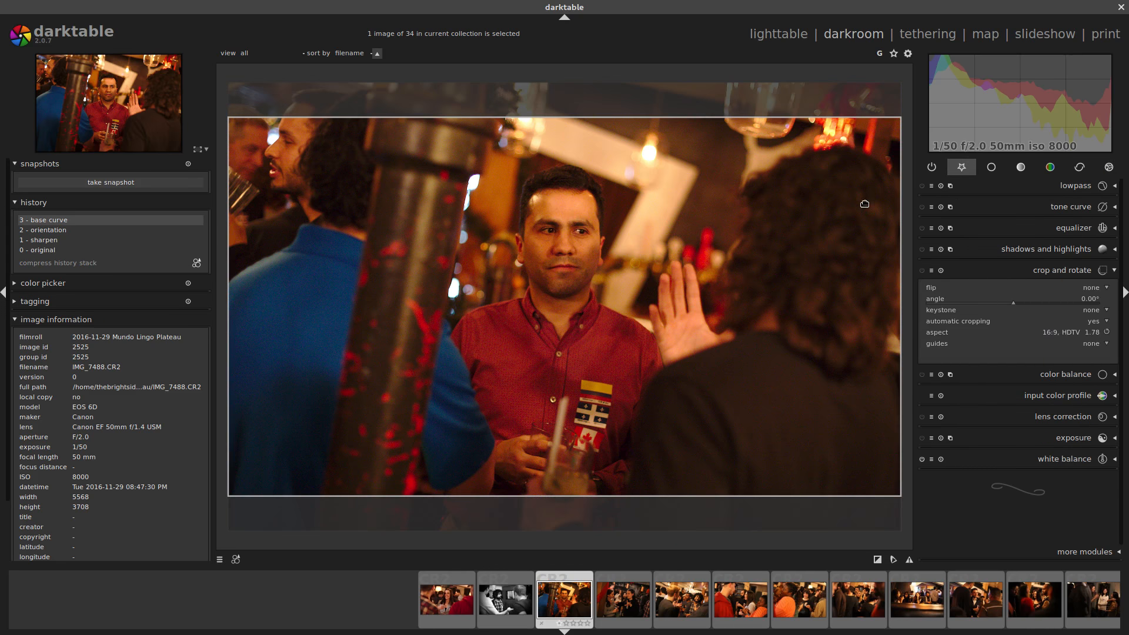
pyautogui.click(1067, 334)
pyautogui.click(1071, 200)
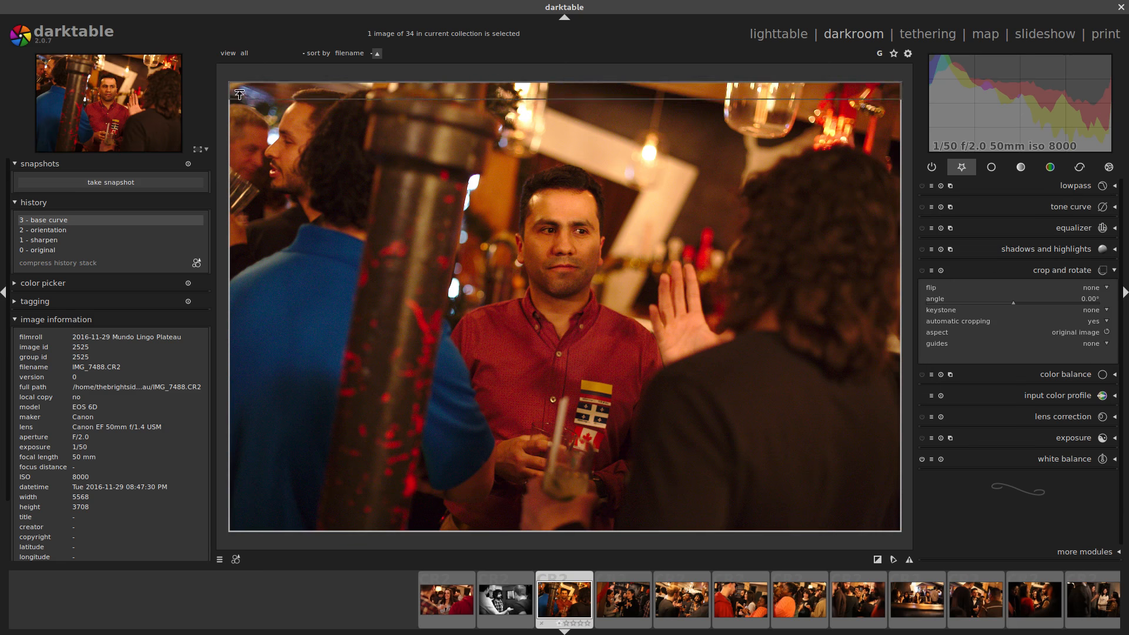
pyautogui.moveTo(235, 89); pyautogui.dragTo(319, 167)
pyautogui.moveTo(660, 364); pyautogui.dragTo(646, 338)
pyautogui.press('Return')
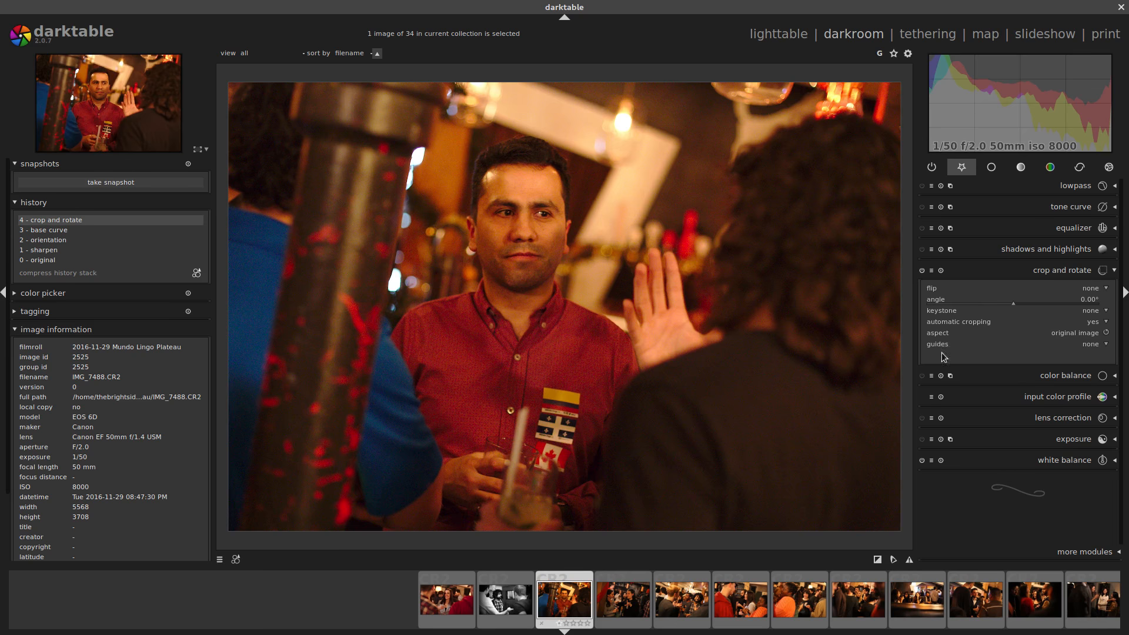
# Apply the Denoise+HotP+Clarity style to IMG_7488.CR2.
pyautogui.click(236, 559)
pyautogui.click(253, 567)
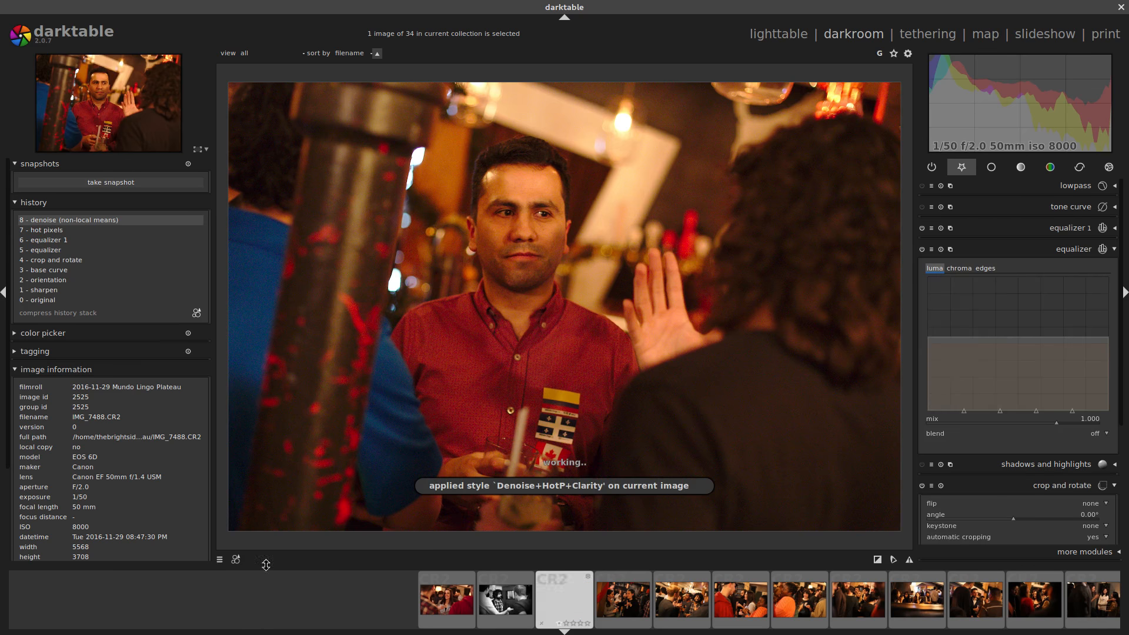
# Try raising the fine end of the equalizer's luma curve, resetting the curve, and setting the mix to 1.200.
pyautogui.moveTo(1044, 359); pyautogui.dragTo(930, 336)
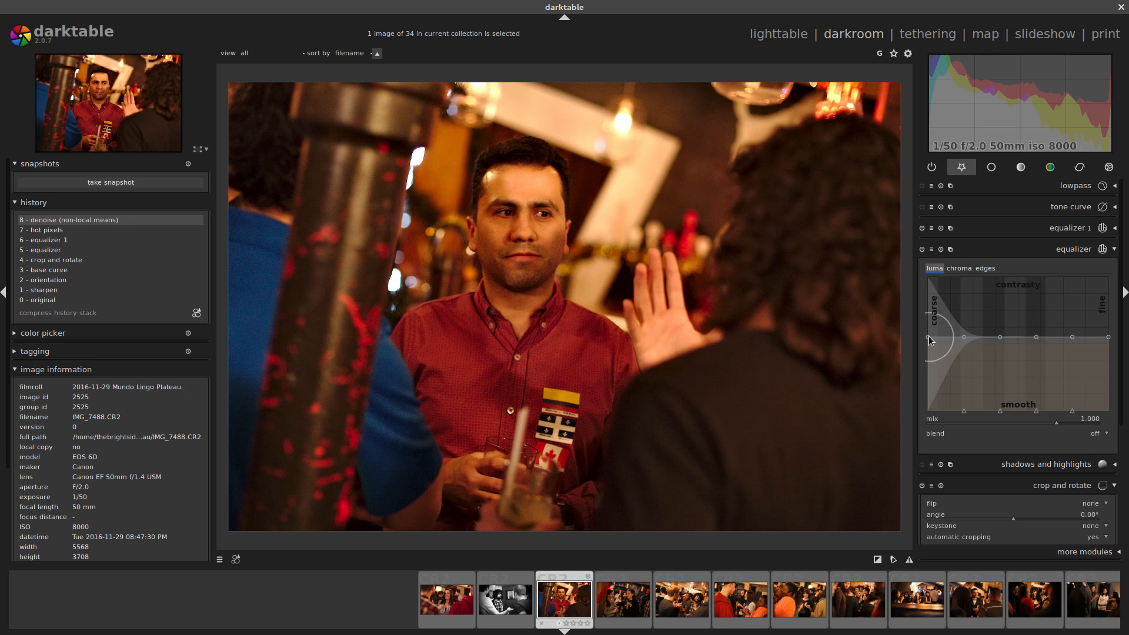
pyautogui.moveTo(929, 336)
pyautogui.mouseDown()
pyautogui.moveTo(928, 277)
pyautogui.moveTo(914, 311)
pyautogui.moveTo(917, 273)
pyautogui.moveTo(916, 329)
pyautogui.moveTo(930, 338)
pyautogui.mouseUp()
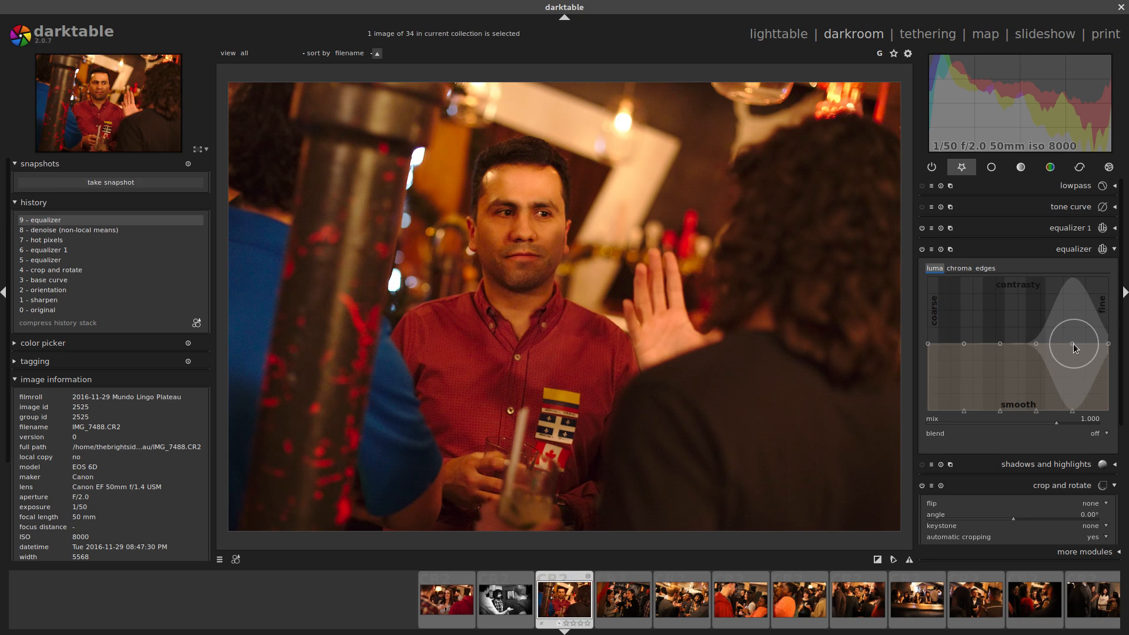
pyautogui.moveTo(1073, 344); pyautogui.dragTo(1110, 265)
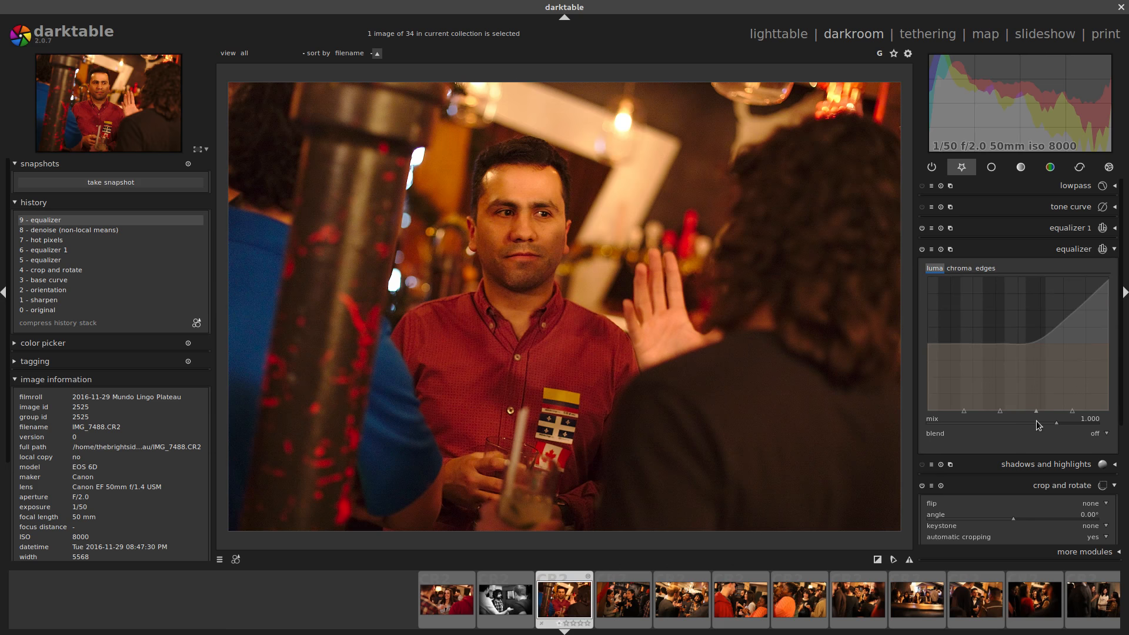
pyautogui.scroll(3, 1037, 421)
pyautogui.scroll(-3, 1036, 421)
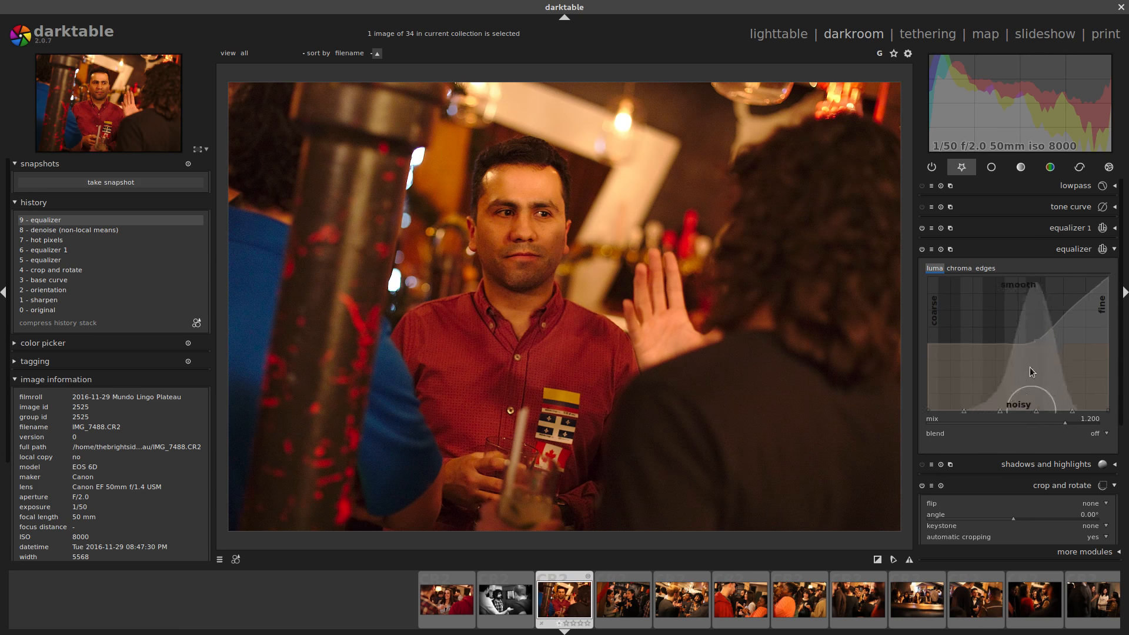
pyautogui.doubleClick(1001, 344)
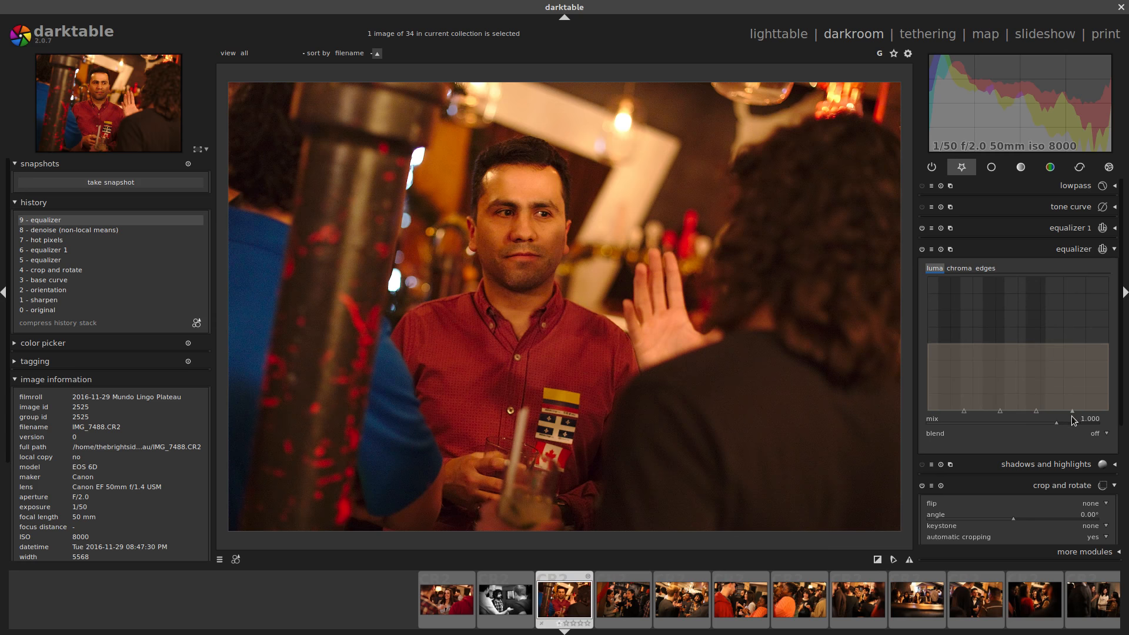
pyautogui.scroll(-4, 1068, 421)
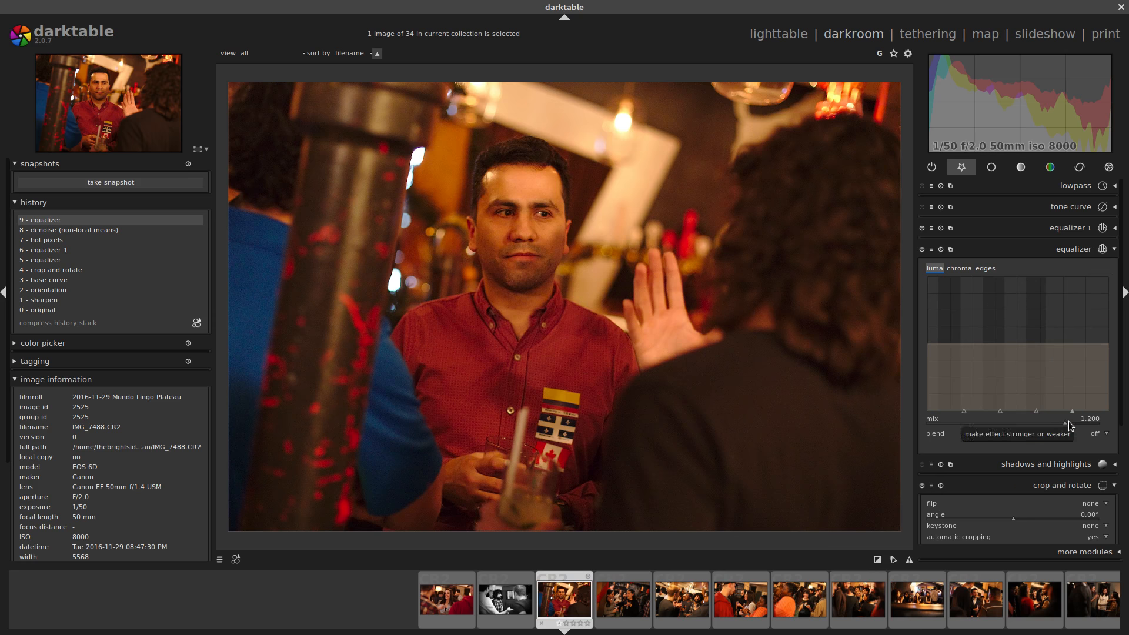
# Reapply the Denoise+HotP+Clarity style to discard the equalizer experiments, and raise the fine end of the equalizer's luma curve.
pyautogui.click(236, 559)
pyautogui.click(250, 560)
pyautogui.click(83, 364)
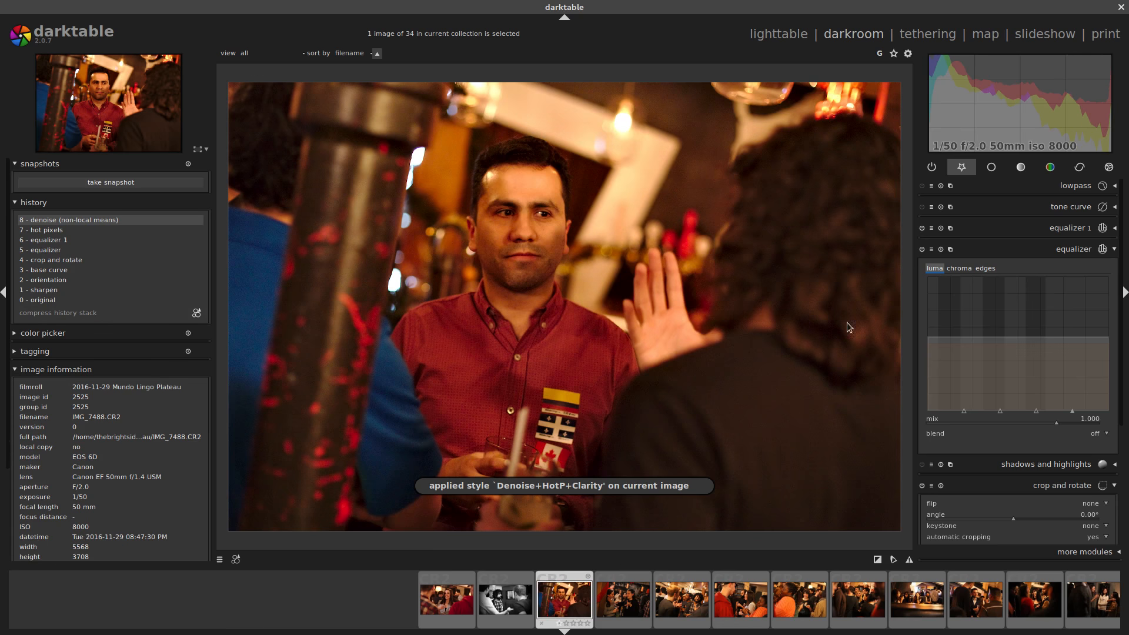
pyautogui.scroll(-2, 1078, 340)
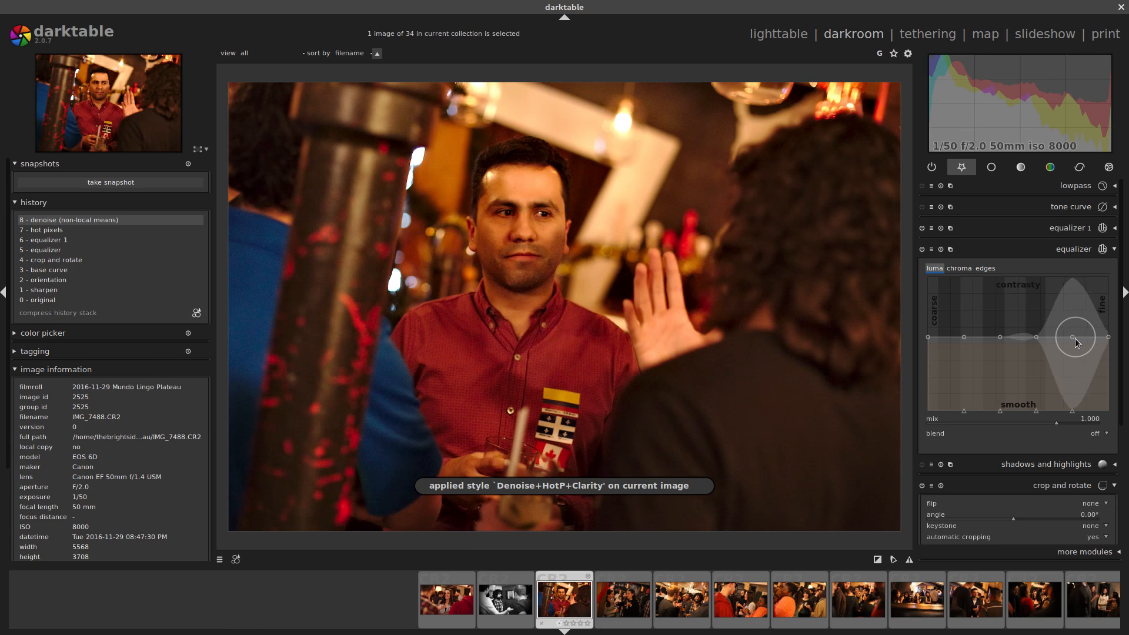
pyautogui.moveTo(1071, 338); pyautogui.dragTo(1110, 283)
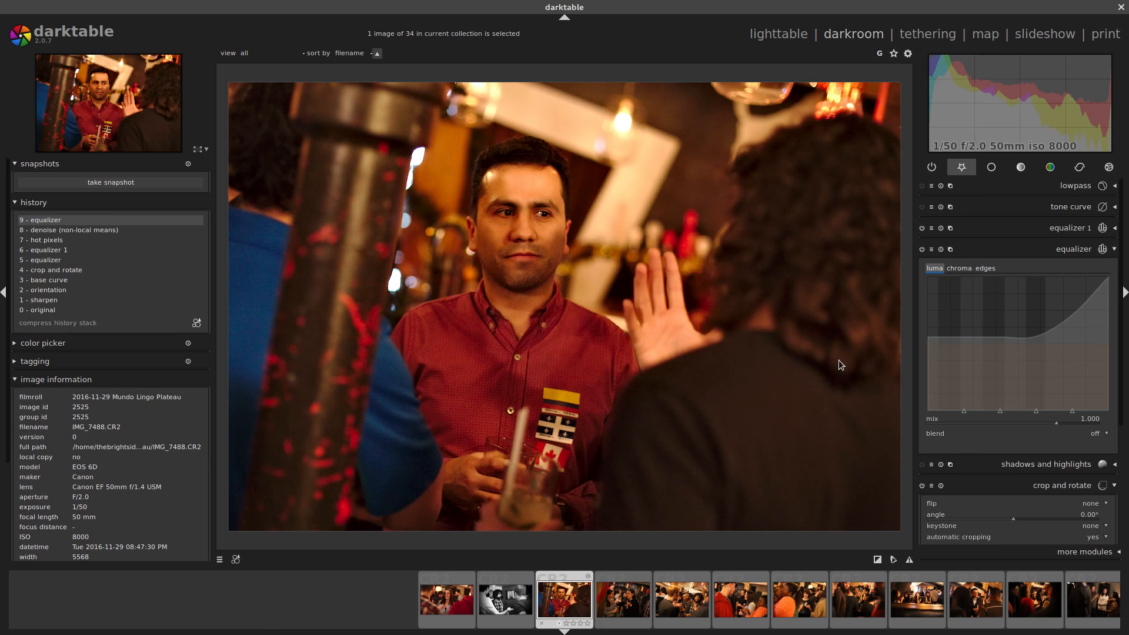
# Set the white balance temperature of IMG_7488.CR2 to 2900K.
pyautogui.scroll(-5, 1123, 397)
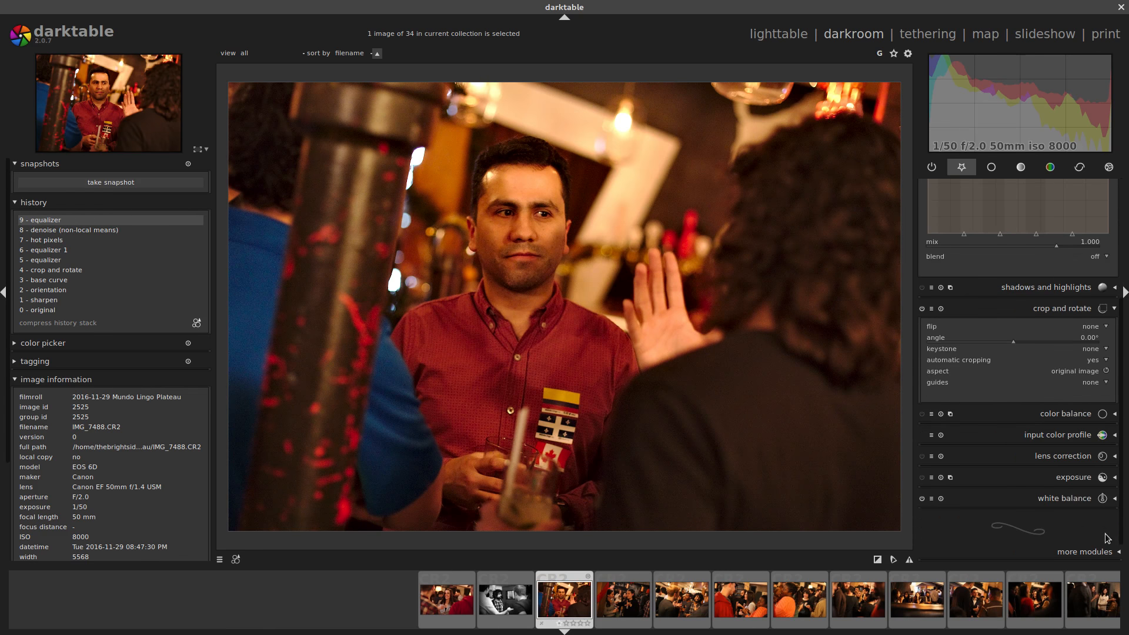
pyautogui.click(1064, 494)
pyautogui.rightClick(940, 429)
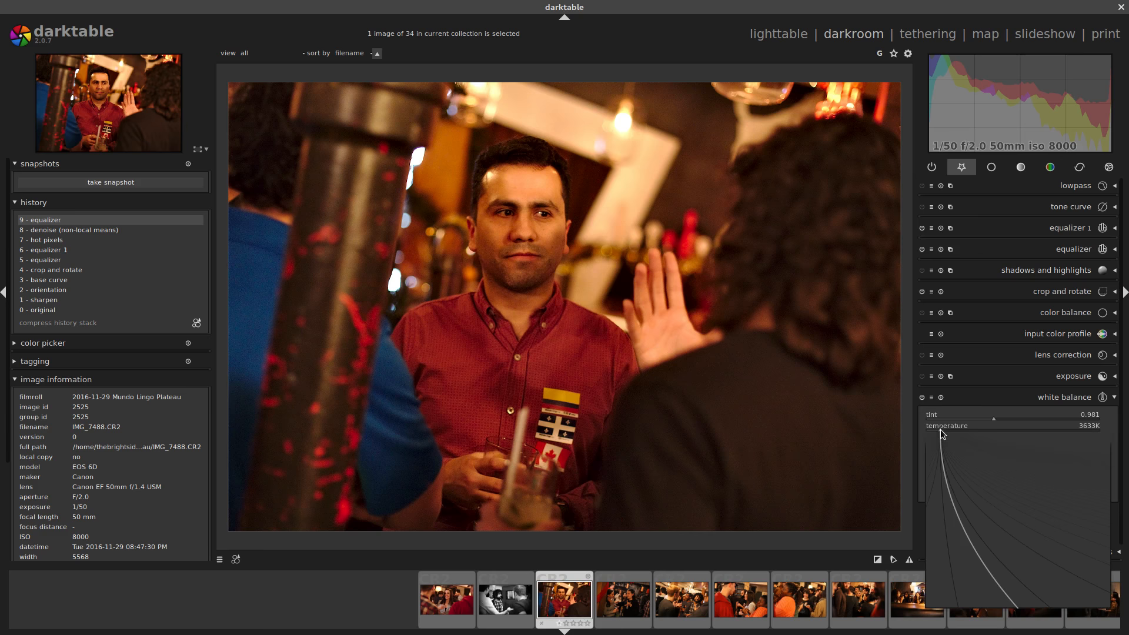
pyautogui.write('2900')
pyautogui.press('Return')
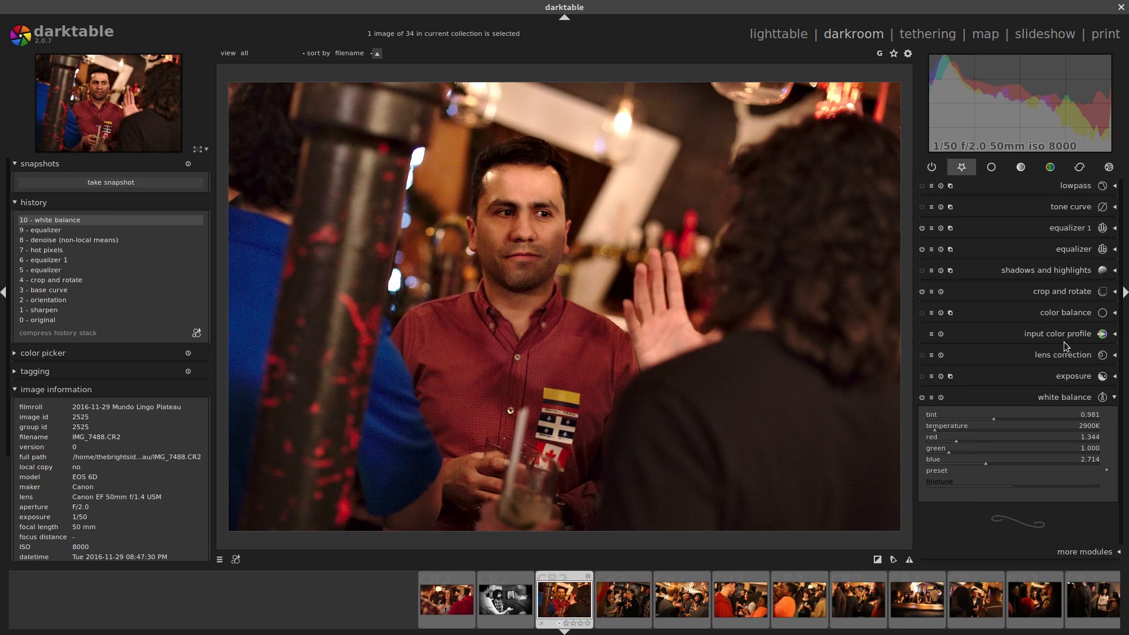
# Brighten the photo with color balance by setting the gain factor to 0.180.
pyautogui.click(1062, 313)
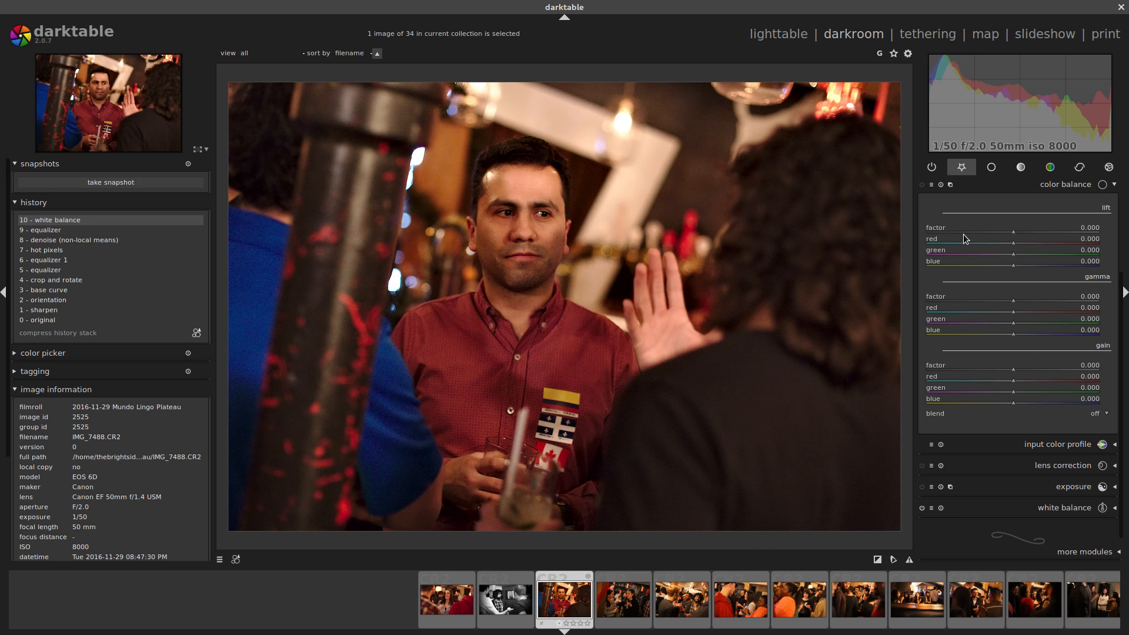
pyautogui.scroll(5, 1075, 219)
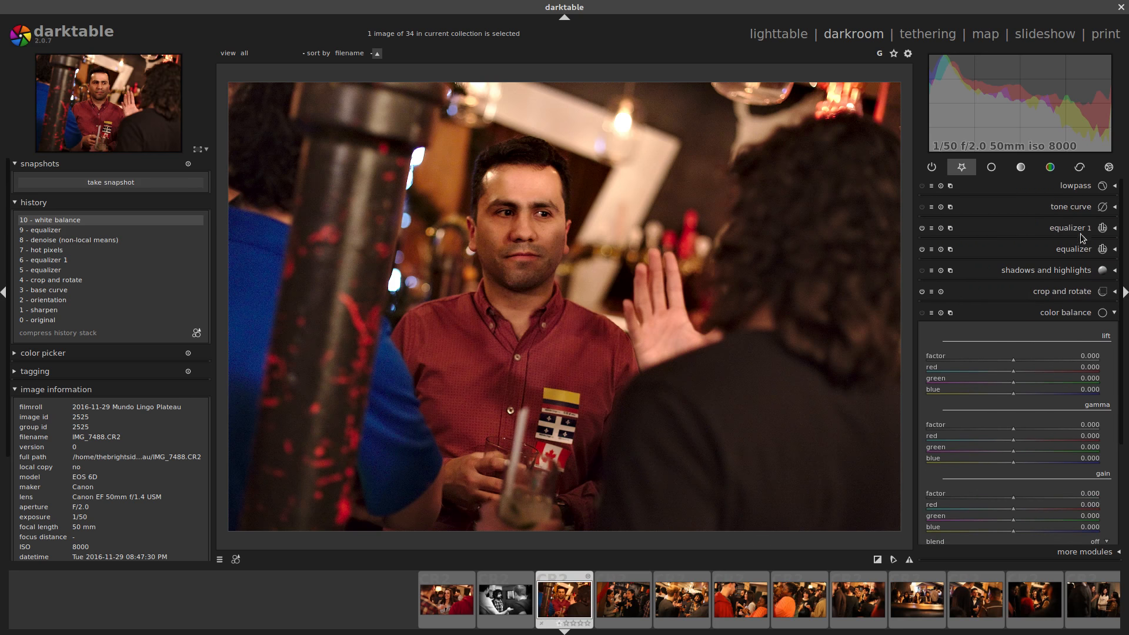
pyautogui.scroll(-5, 1025, 230)
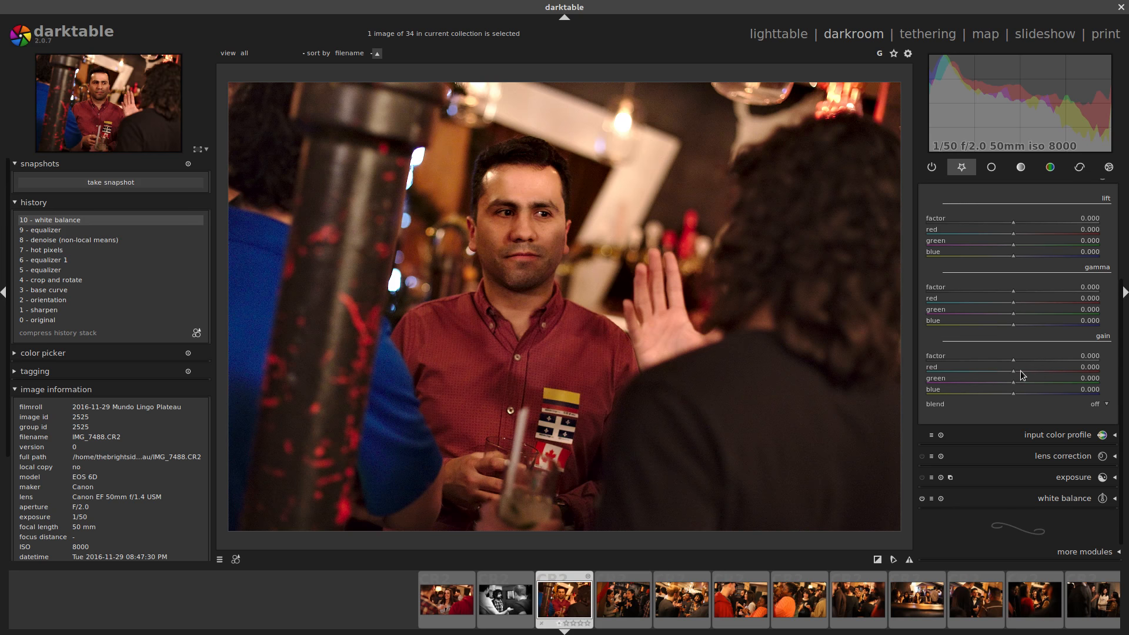
pyautogui.scroll(5, 1022, 358)
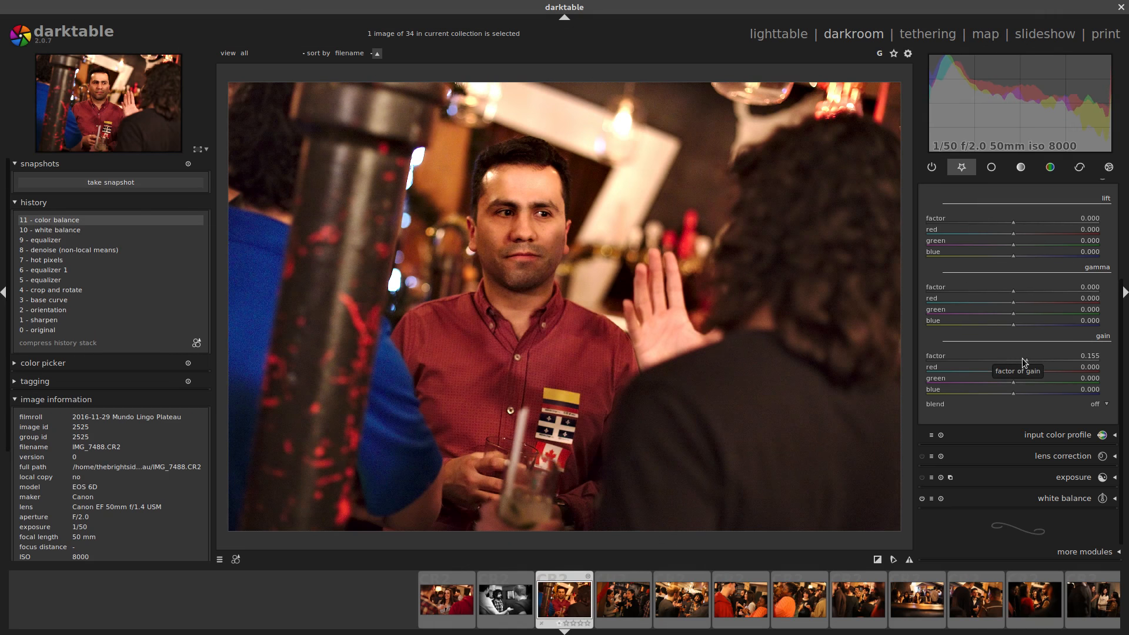
pyautogui.scroll(3, 1022, 358)
pyautogui.scroll(2, 1024, 359)
# Darken the shadows by setting the color balance lift factor to -0.035.
pyautogui.scroll(-4, 985, 221)
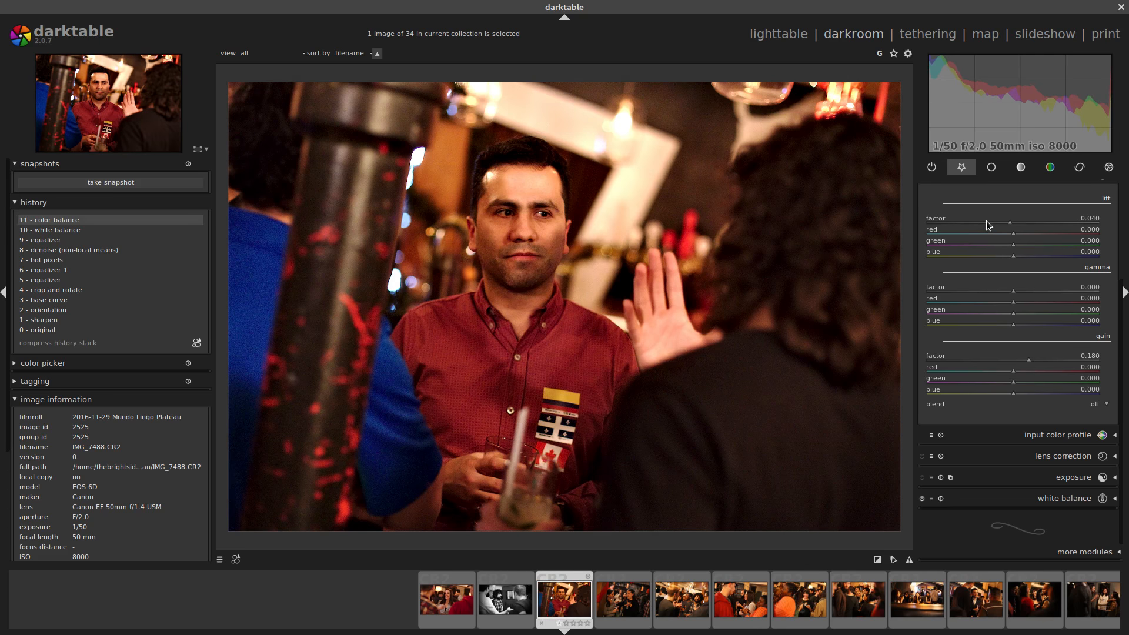
pyautogui.scroll(-2, 986, 221)
pyautogui.scroll(3, 986, 222)
pyautogui.scroll(-1, 996, 221)
# Compare the photo's base curve history state with its latest color balance state.
pyautogui.click(75, 300)
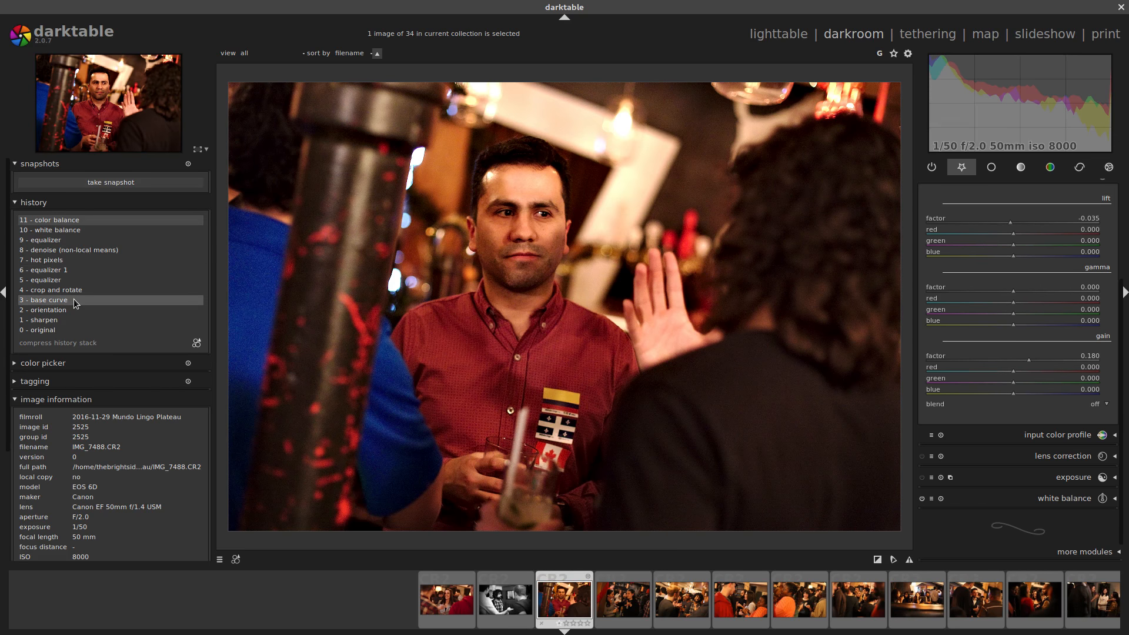
pyautogui.click(76, 222)
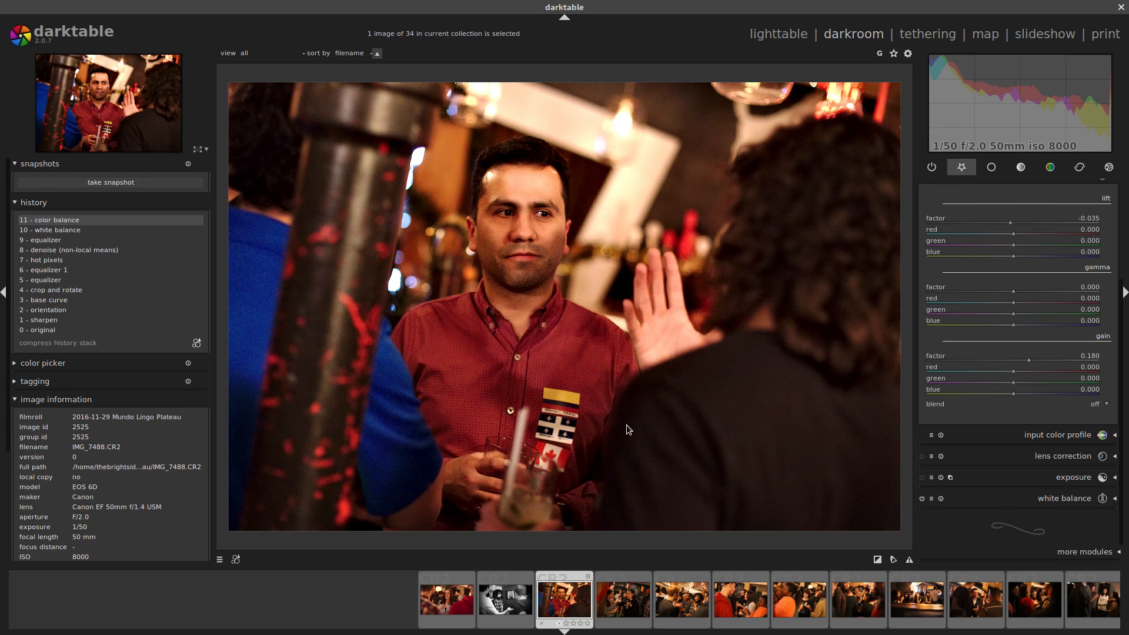
# Open the next photo, IMG_7491.CR2, and apply the Denoise+HotP+Clarity style to it.
pyautogui.press('space')
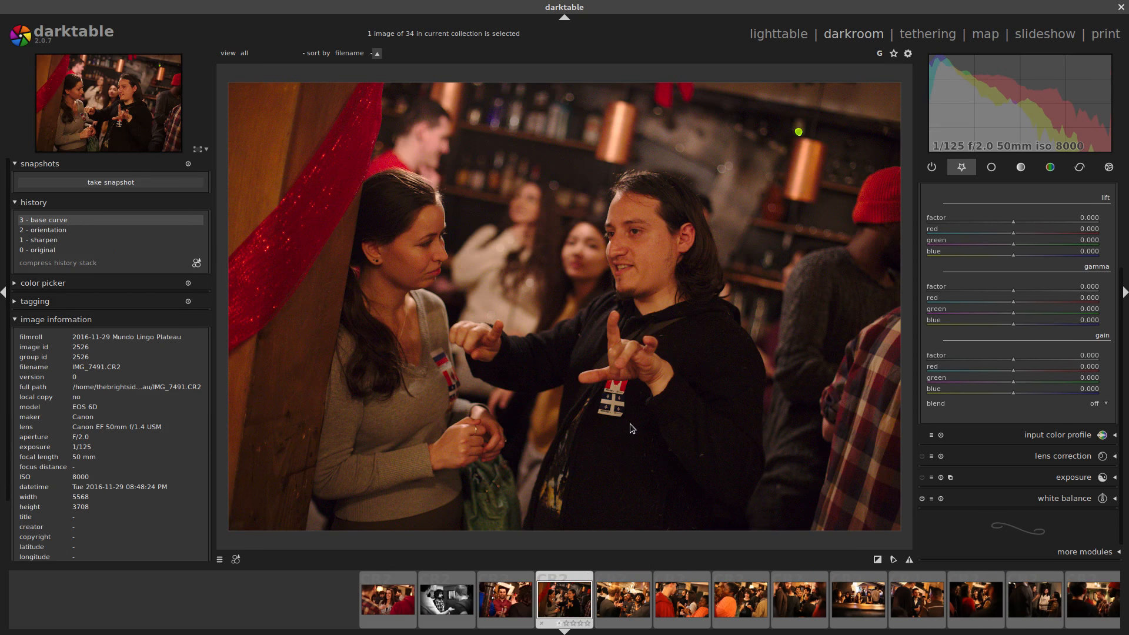
pyautogui.click(235, 559)
pyautogui.click(264, 568)
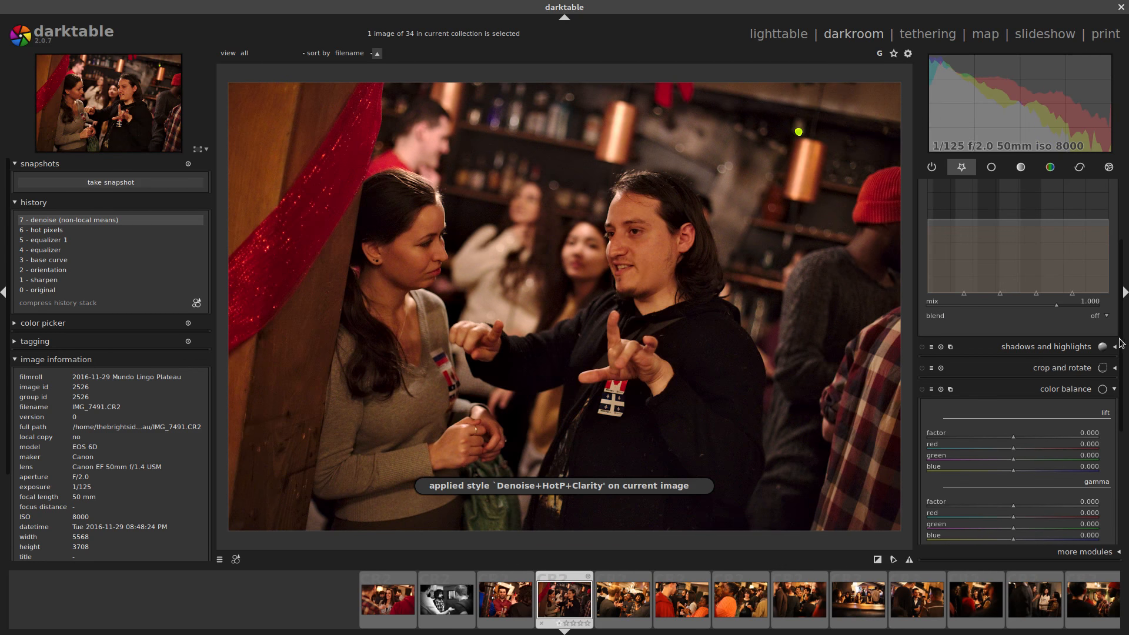
# Set the white balance temperature of IMG_7491.CR2 to 2900K.
pyautogui.scroll(-5, 1104, 382)
pyautogui.click(1074, 500)
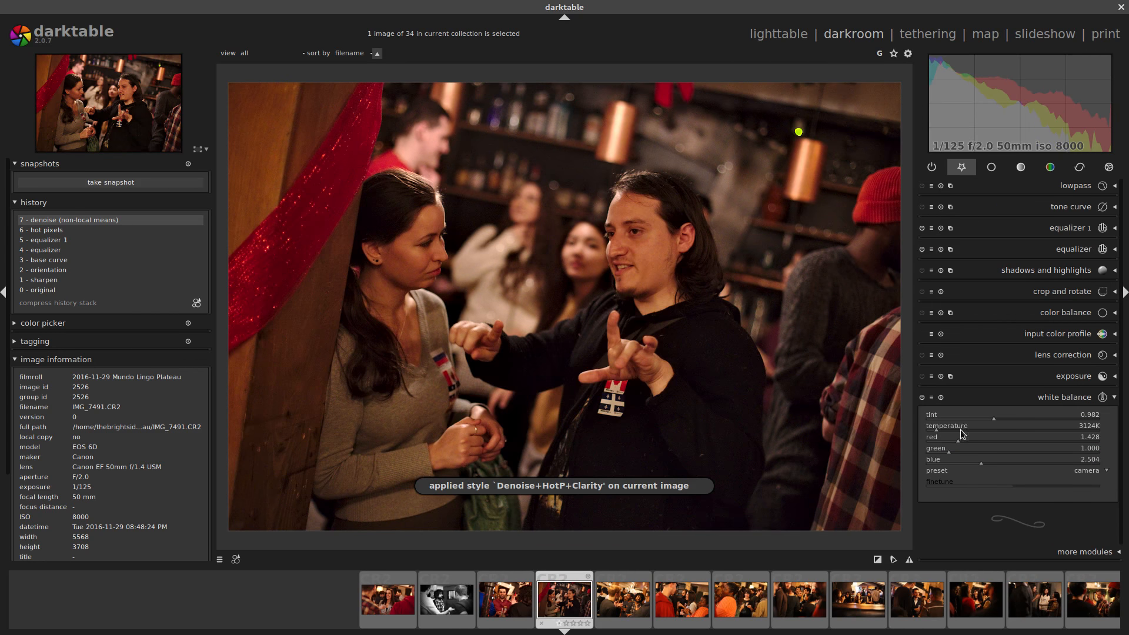
pyautogui.rightClick(936, 431)
pyautogui.write('2900')
pyautogui.press('Return')
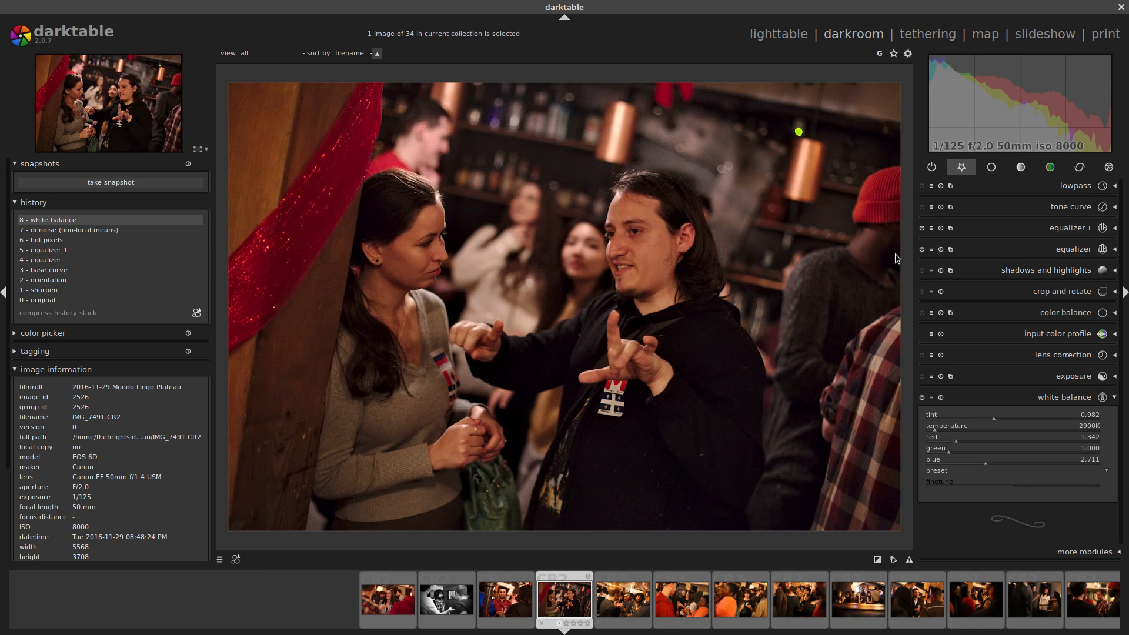
# Crop the photo at the original image aspect, trimming its top and right edges around the two people talking.
pyautogui.click(1051, 292)
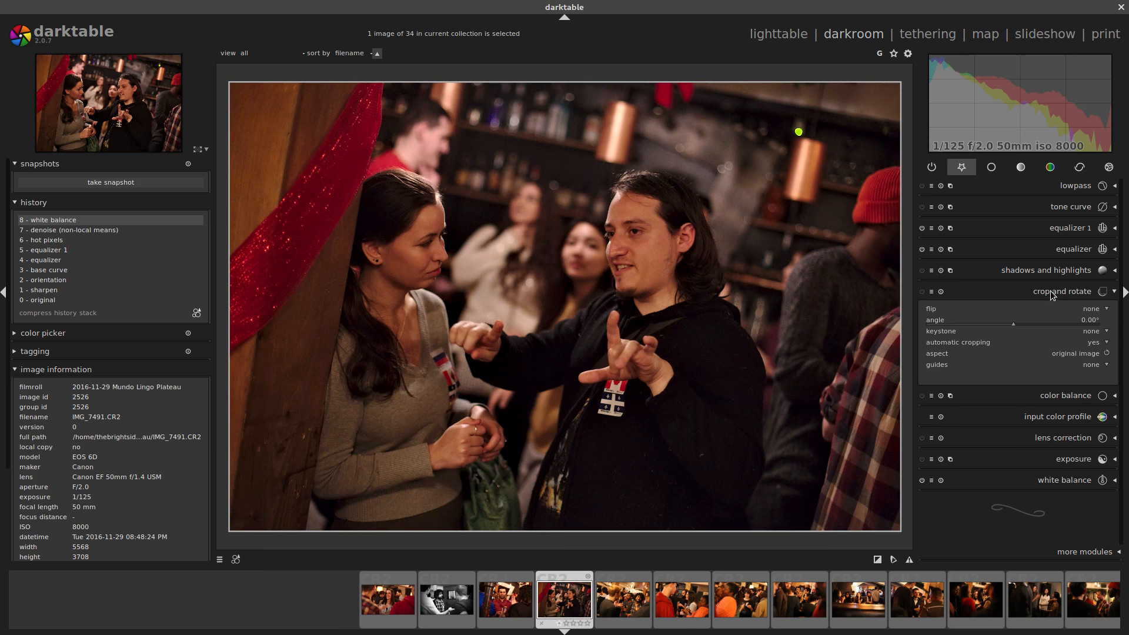
pyautogui.moveTo(888, 91); pyautogui.dragTo(814, 101)
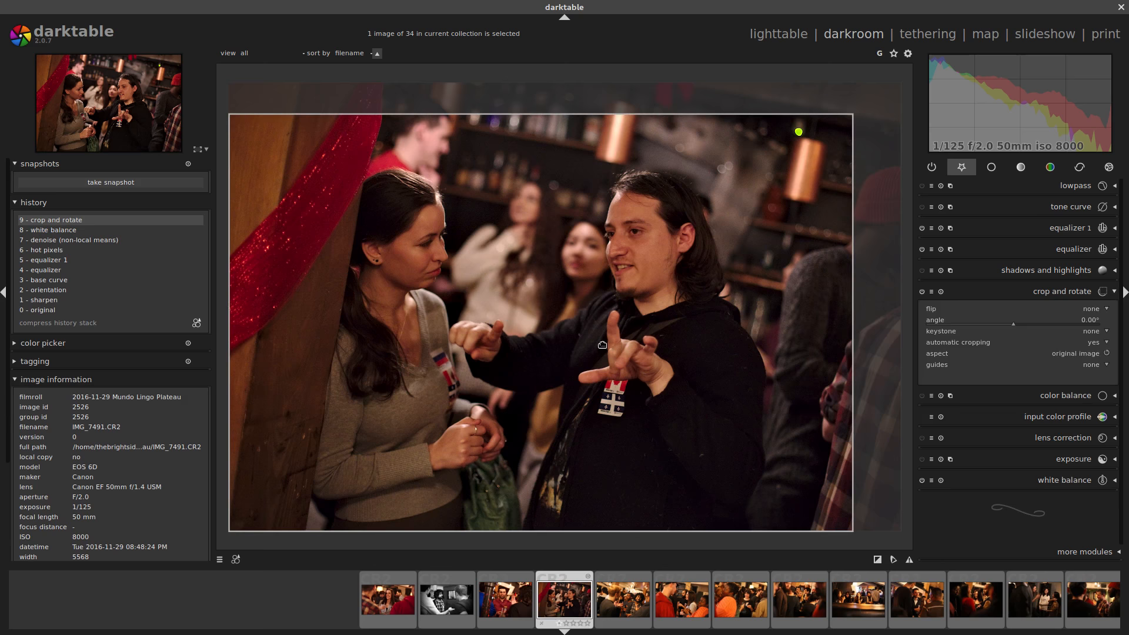
pyautogui.press('Return')
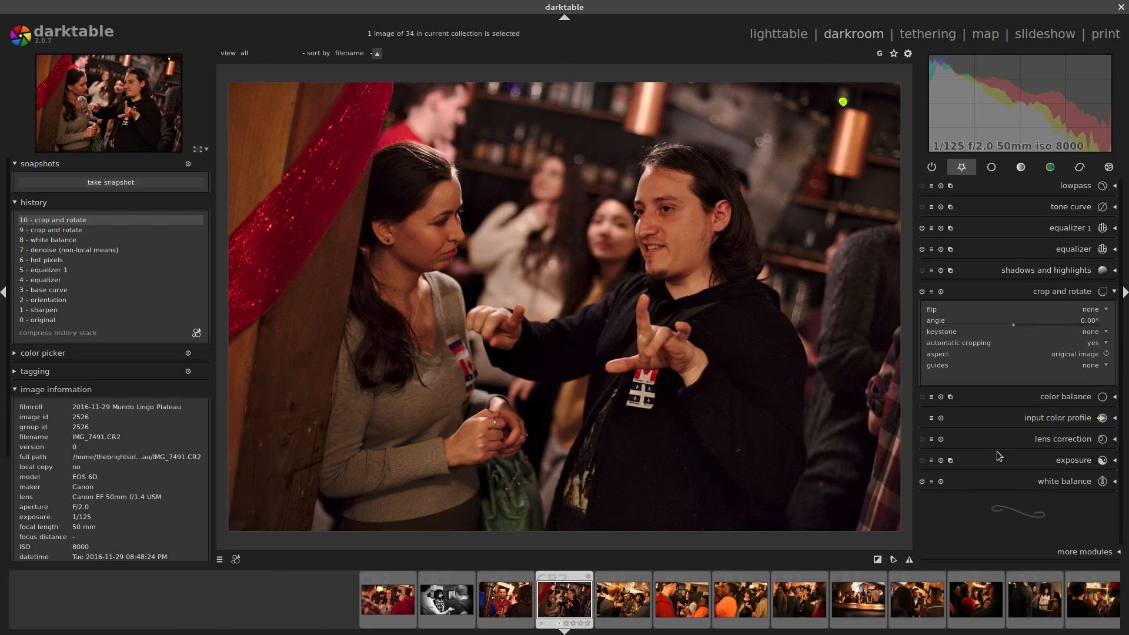
# Try brightening the highlights and lowering the midtones on the tone curve's L channel, and reset the curve.
pyautogui.click(1070, 211)
pyautogui.moveTo(1092, 229); pyautogui.dragTo(1070, 234)
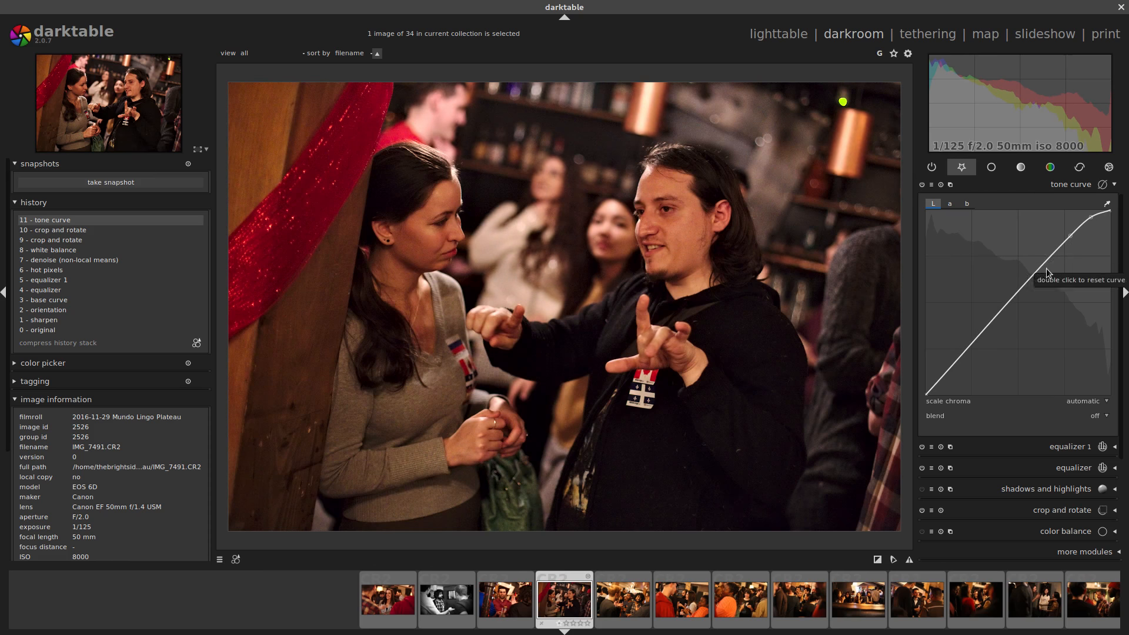
pyautogui.moveTo(1039, 277); pyautogui.dragTo(1017, 302)
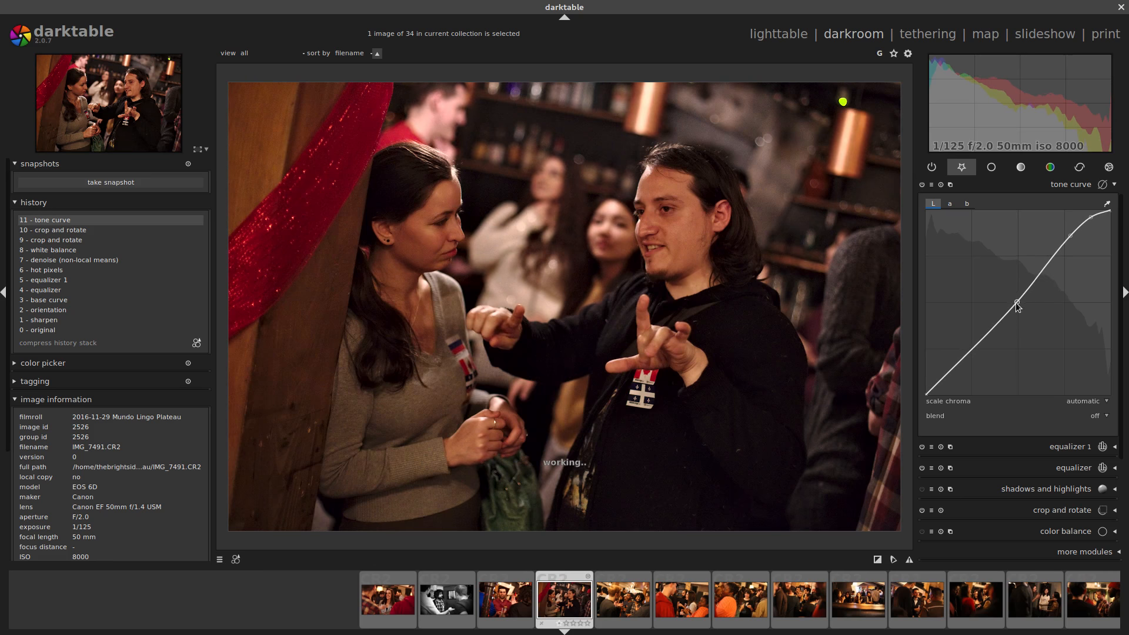
pyautogui.moveTo(1071, 238); pyautogui.dragTo(1049, 256)
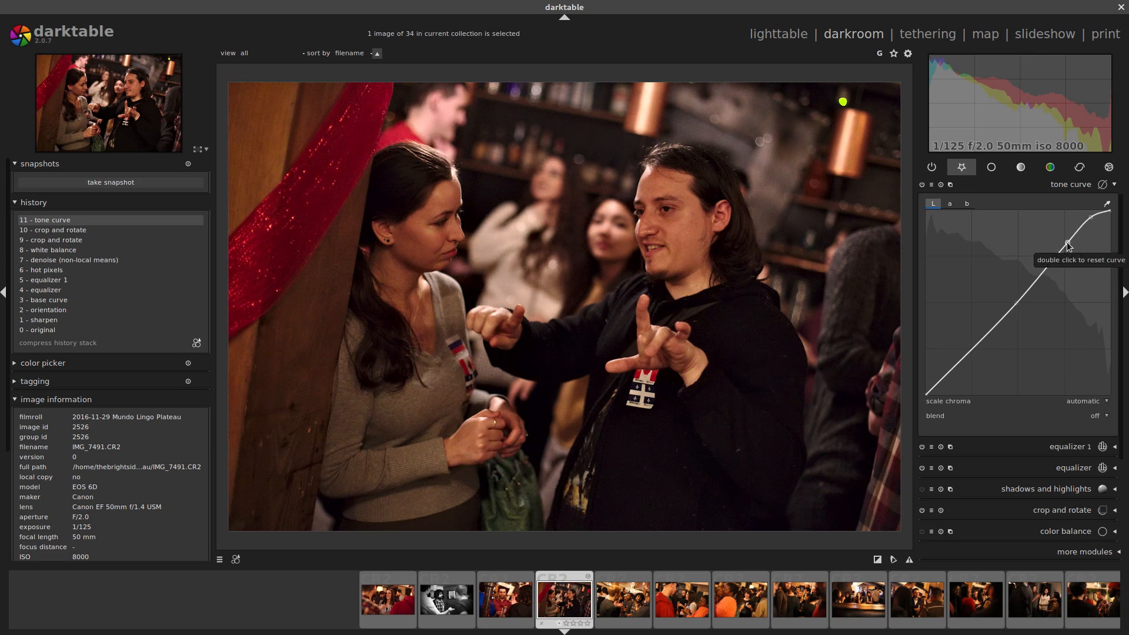
pyautogui.doubleClick(1050, 257)
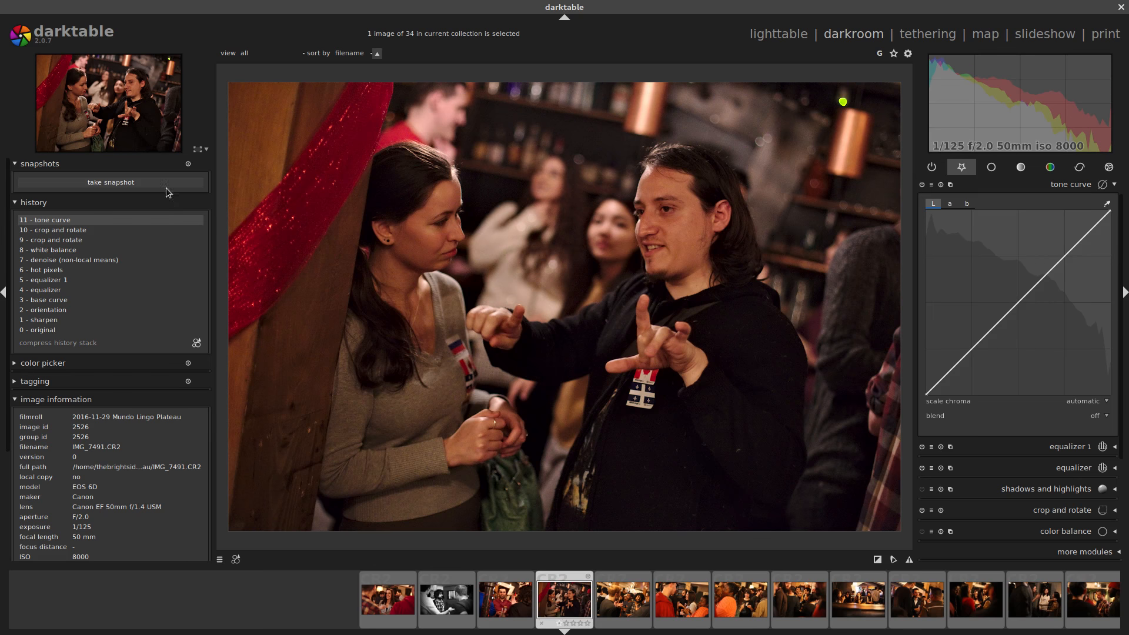
# Return the edit history to the latest crop and rotate entry and compress the history stack.
pyautogui.click(73, 230)
pyautogui.click(76, 343)
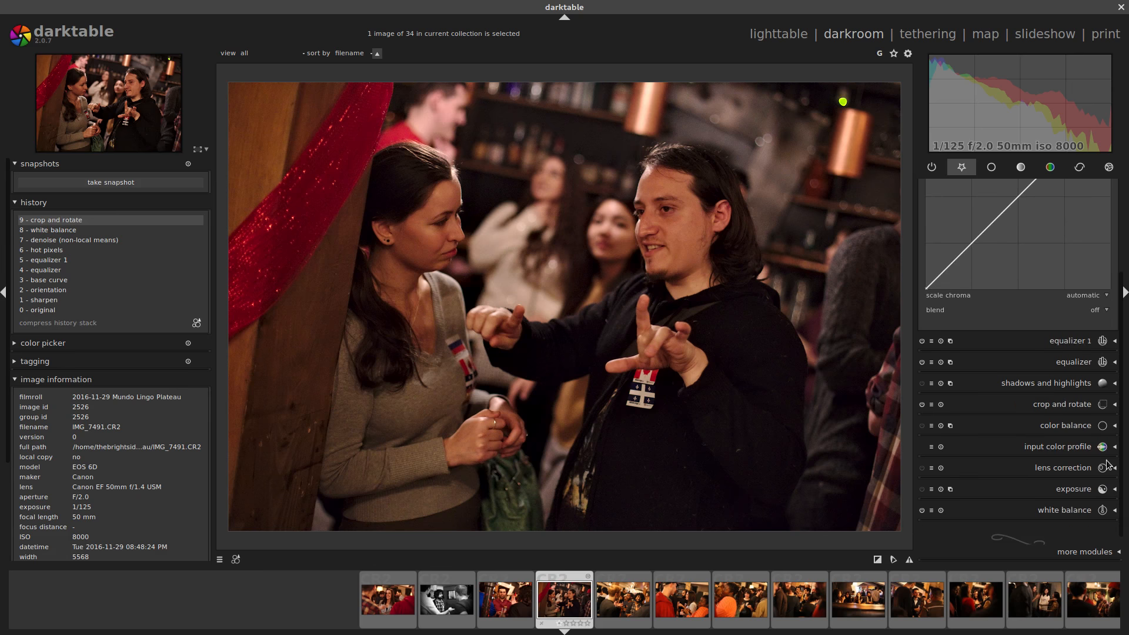
# Raise the equalizer's luma curve slightly near the coarse end and more strongly near the fine end.
pyautogui.click(1071, 361)
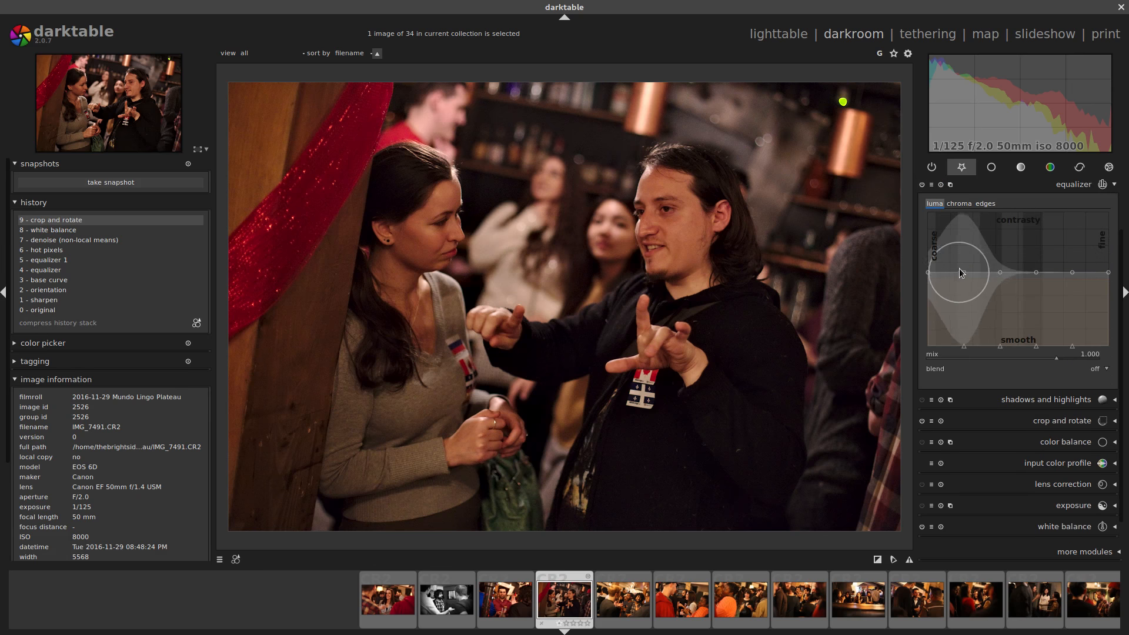
pyautogui.moveTo(965, 275); pyautogui.dragTo(966, 268)
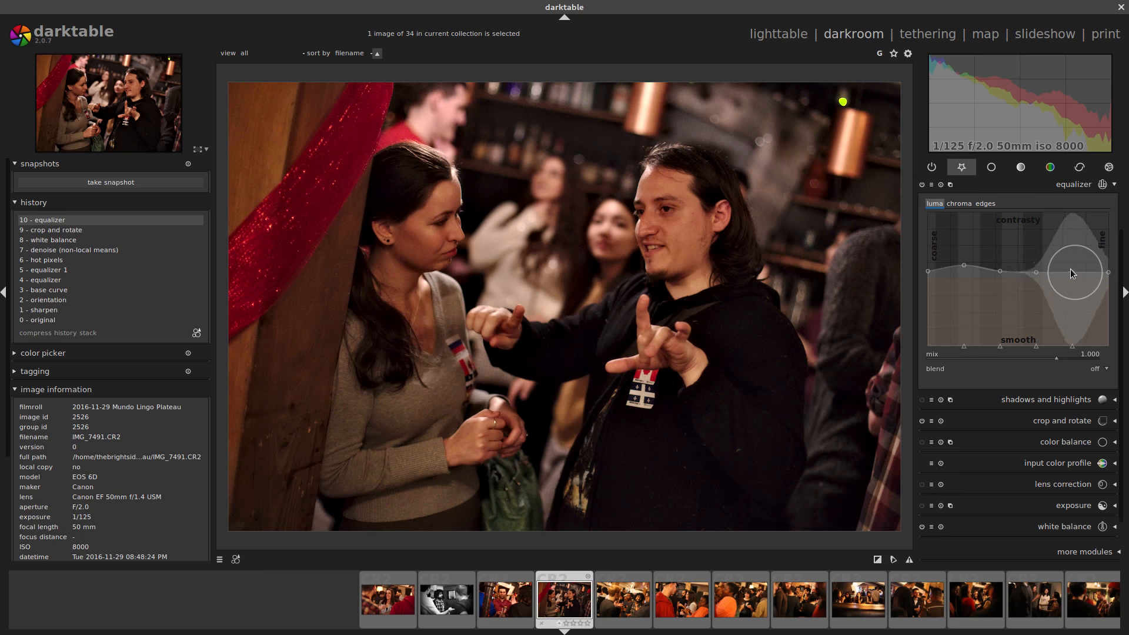
pyautogui.moveTo(1071, 272); pyautogui.dragTo(1074, 257)
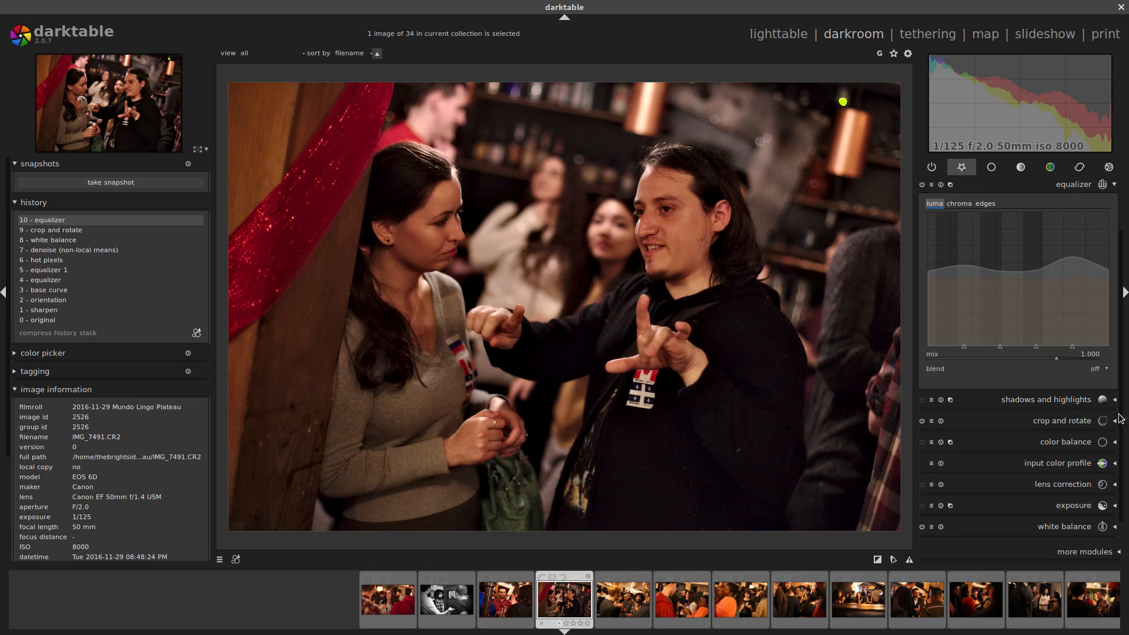
# Brighten the midtones with color balance by setting the gamma factor to 0.120.
pyautogui.click(1067, 506)
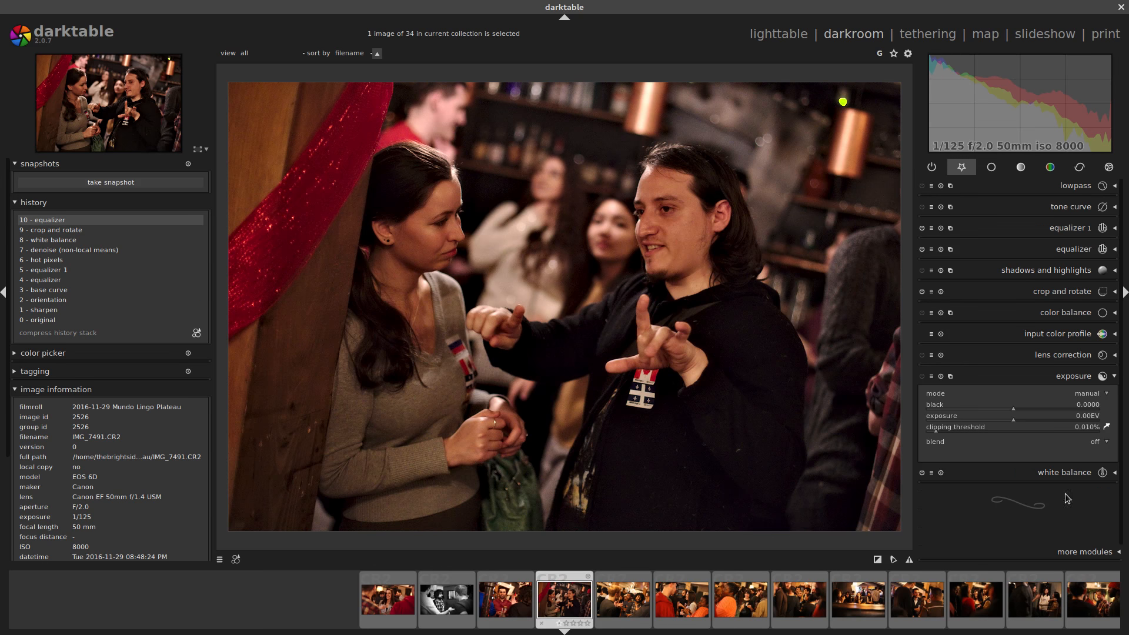
pyautogui.click(1066, 312)
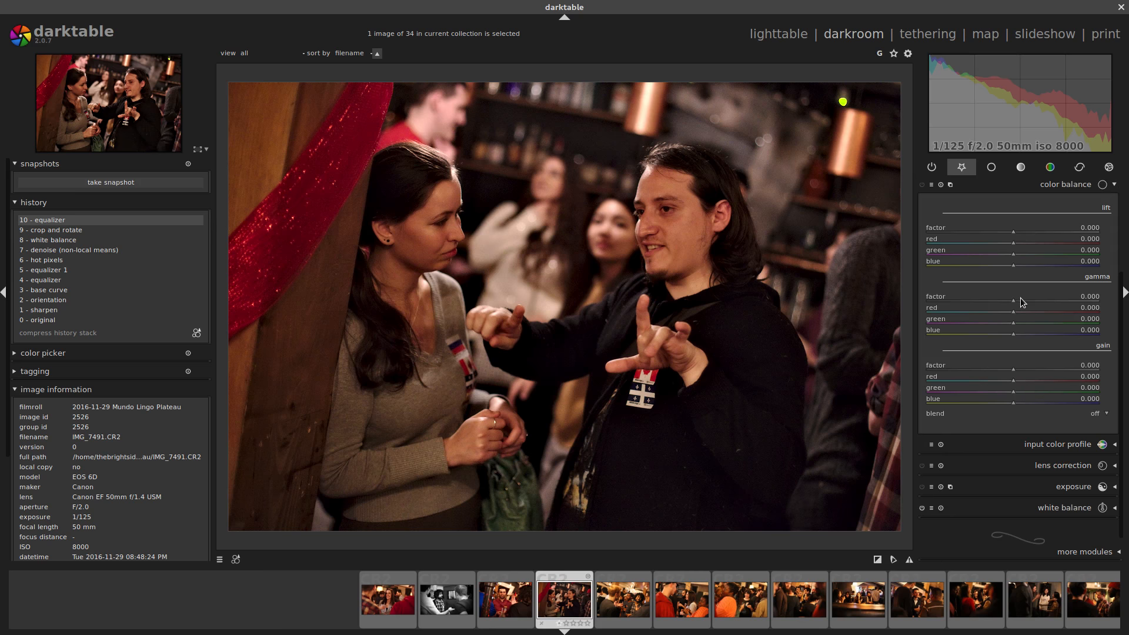
pyautogui.scroll(1, 1021, 302)
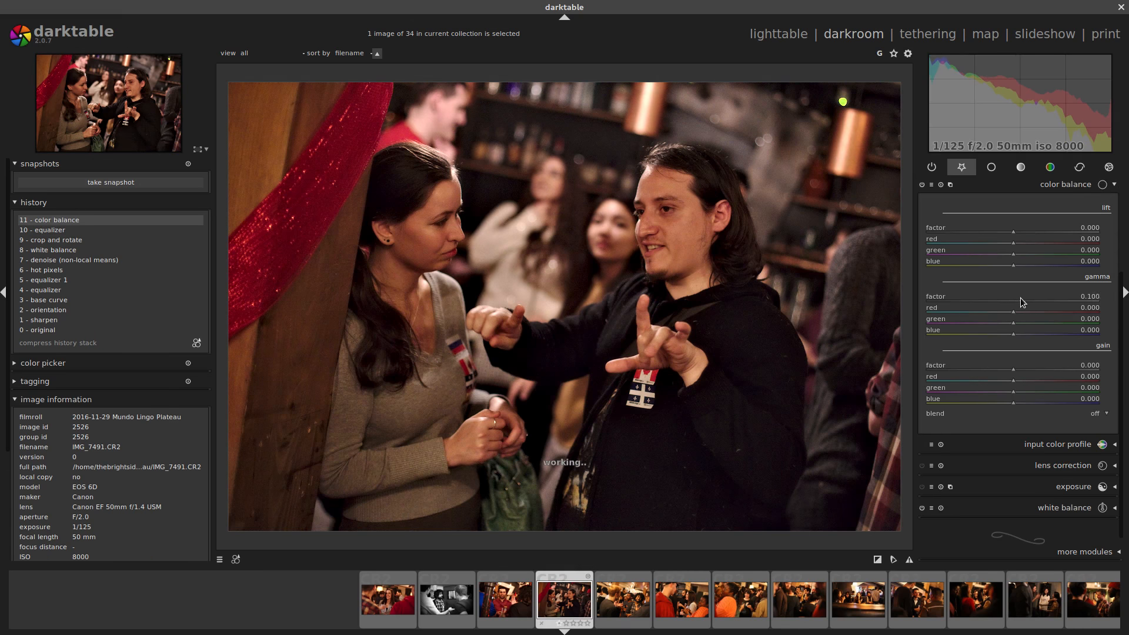
pyautogui.scroll(1, 1021, 303)
# Set the color balance lift factor to -0.015 and the gain factor to 0.055.
pyautogui.scroll(-1, 1026, 234)
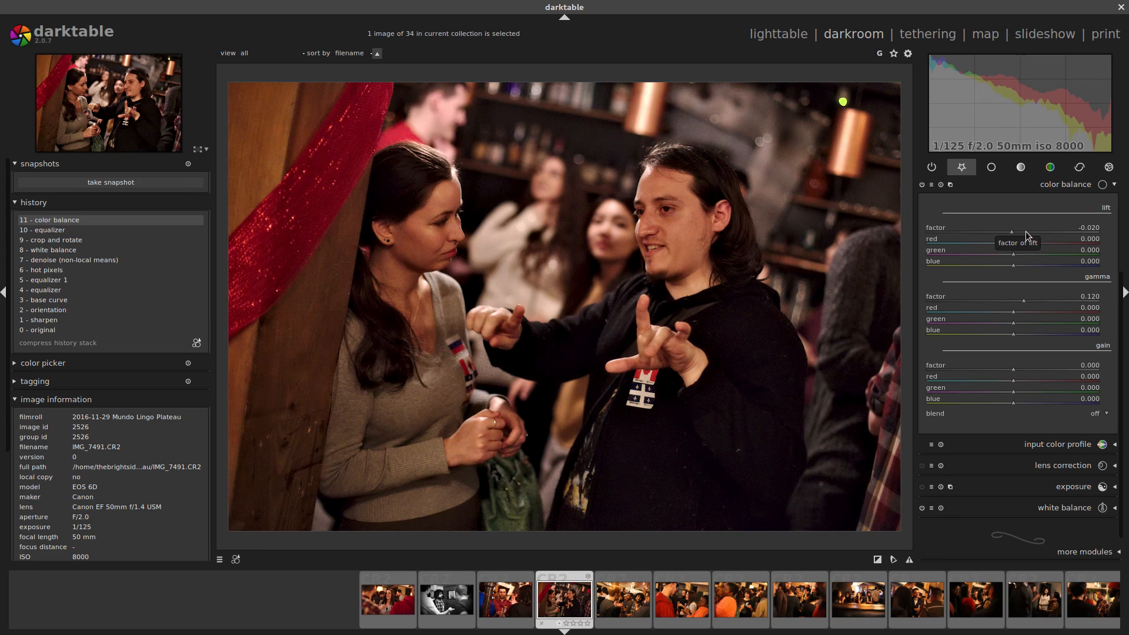
pyautogui.scroll(1, 1026, 233)
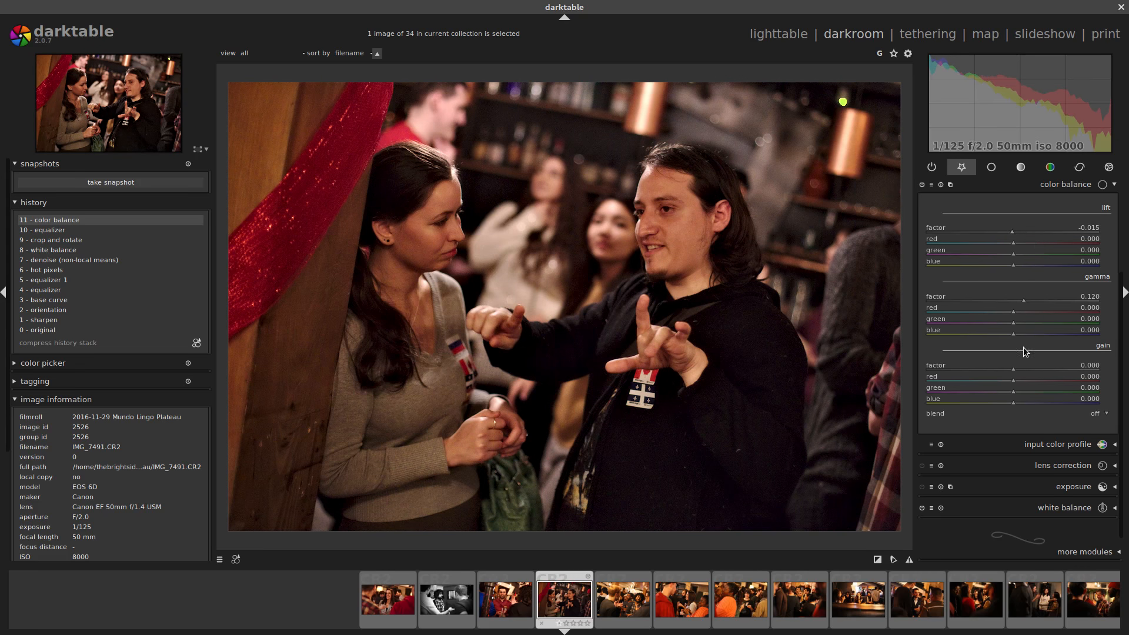
pyautogui.scroll(3, 1034, 370)
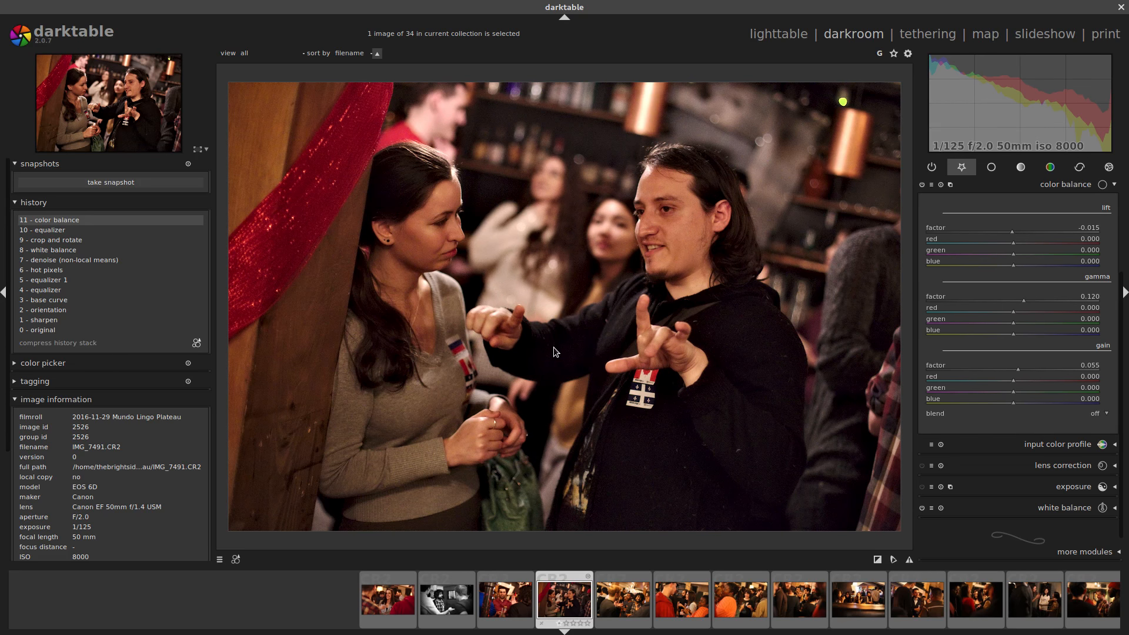
# Open the next photo, IMG_7497.CR2, and apply the Denoise+HotP+Clarity style to it.
pyautogui.press('space')
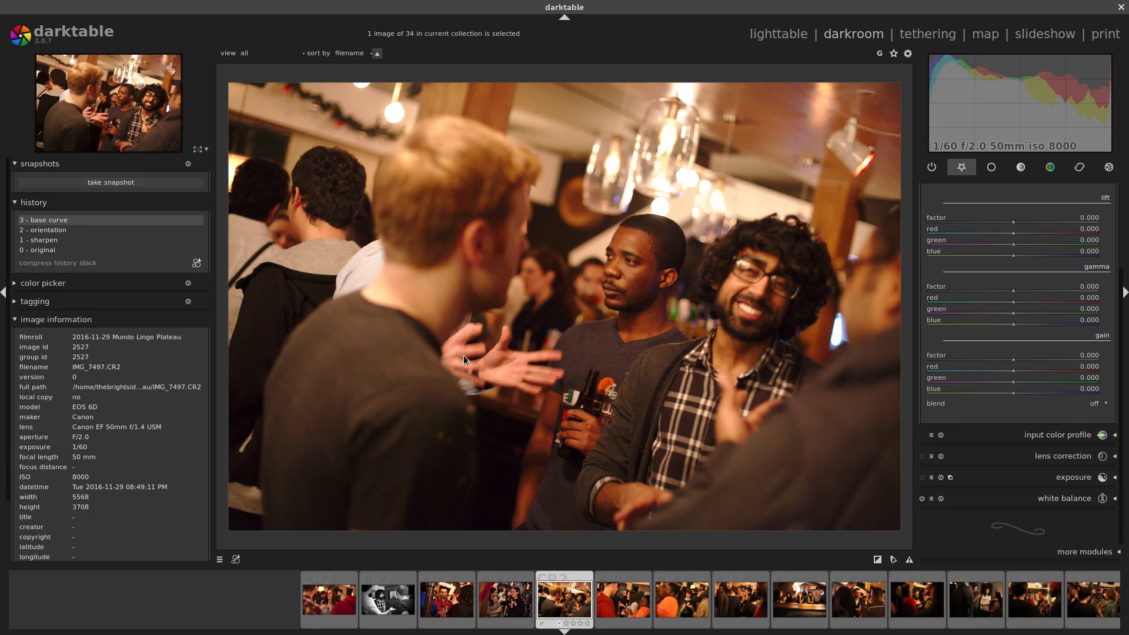
pyautogui.click(236, 559)
pyautogui.click(259, 567)
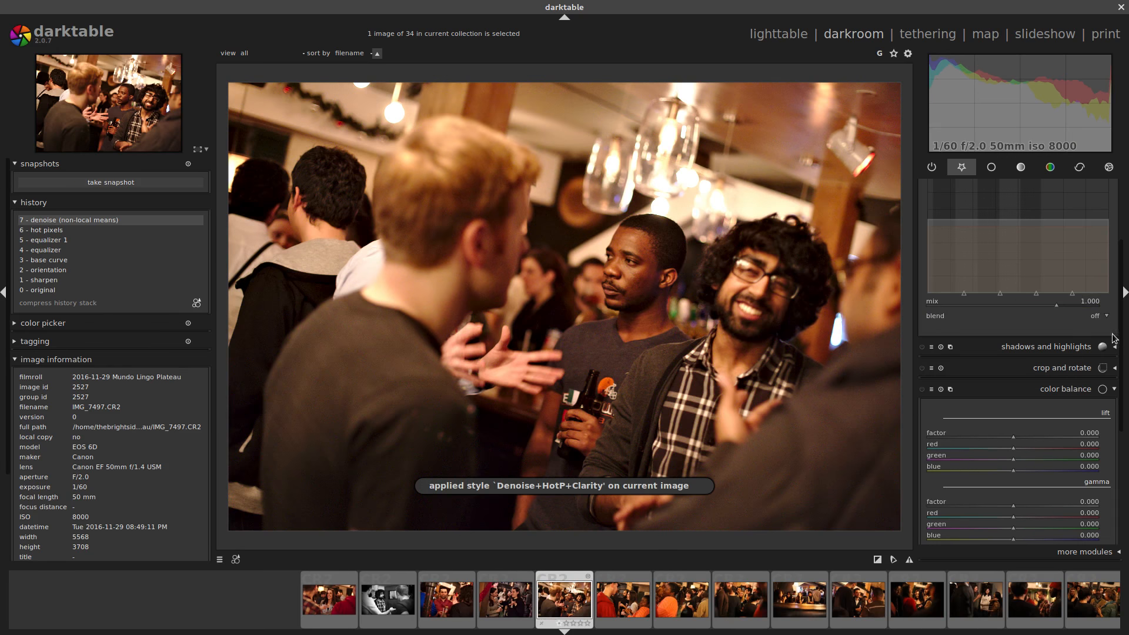
# Crop the photo at the original image aspect, cutting off the left and upper parts to tighten on the group.
pyautogui.moveTo(1122, 333); pyautogui.dragTo(1119, 448)
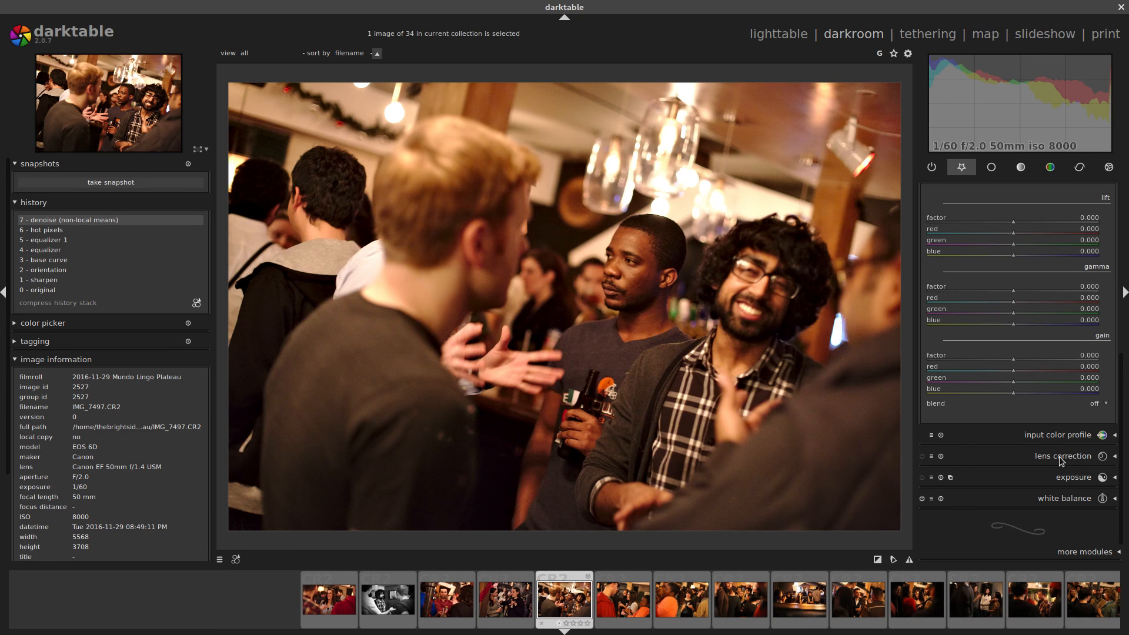
pyautogui.click(1061, 437)
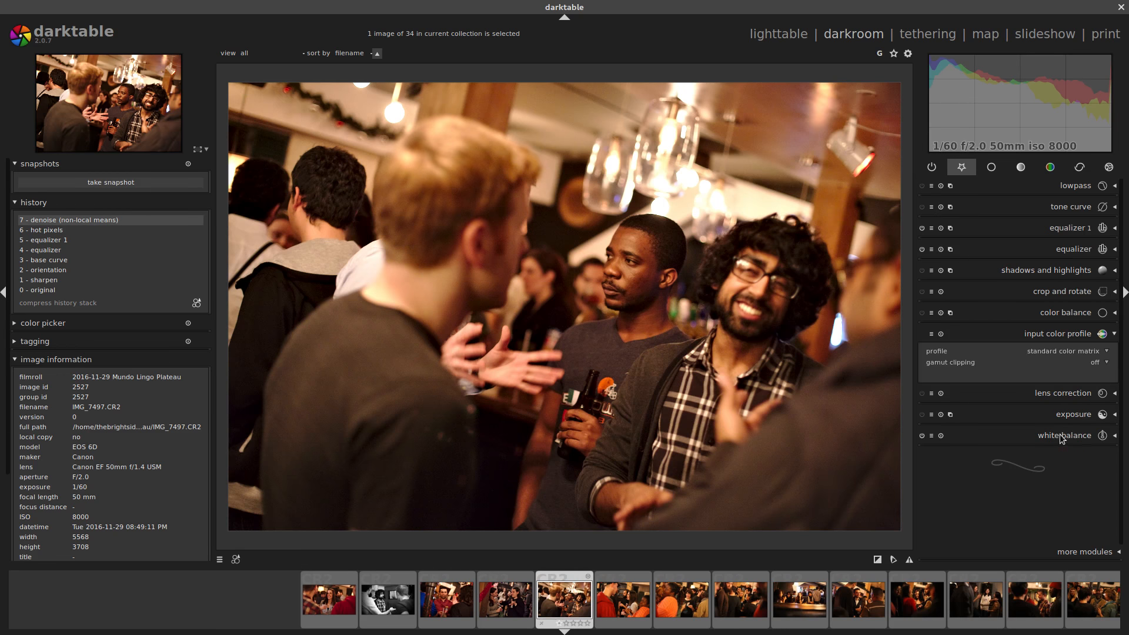
pyautogui.click(1061, 292)
pyautogui.click(1079, 342)
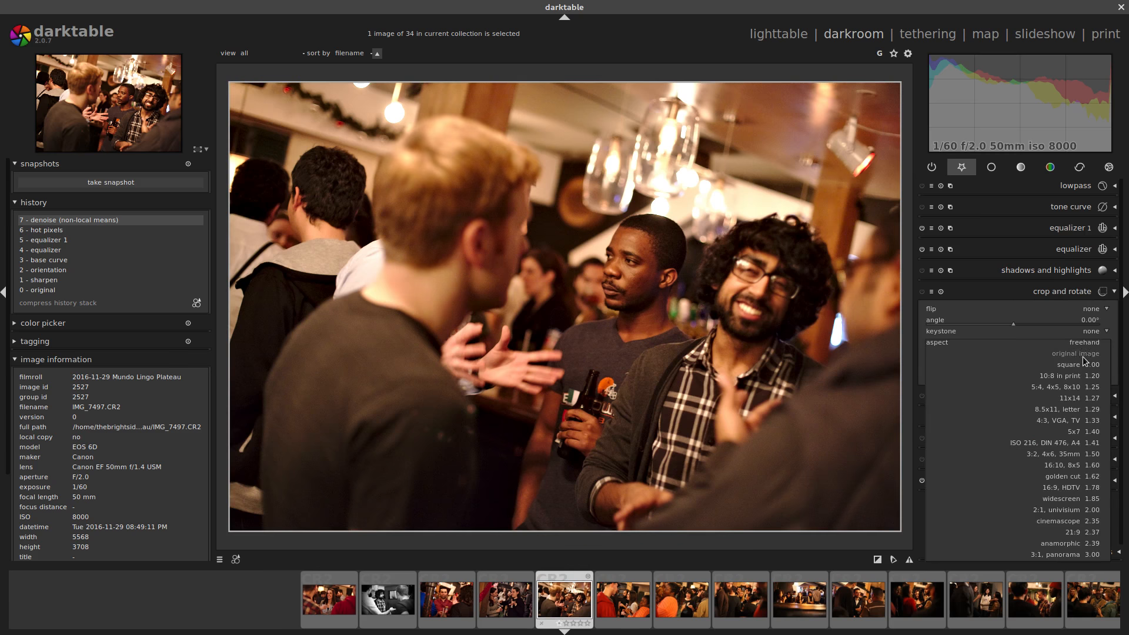
pyautogui.click(1082, 356)
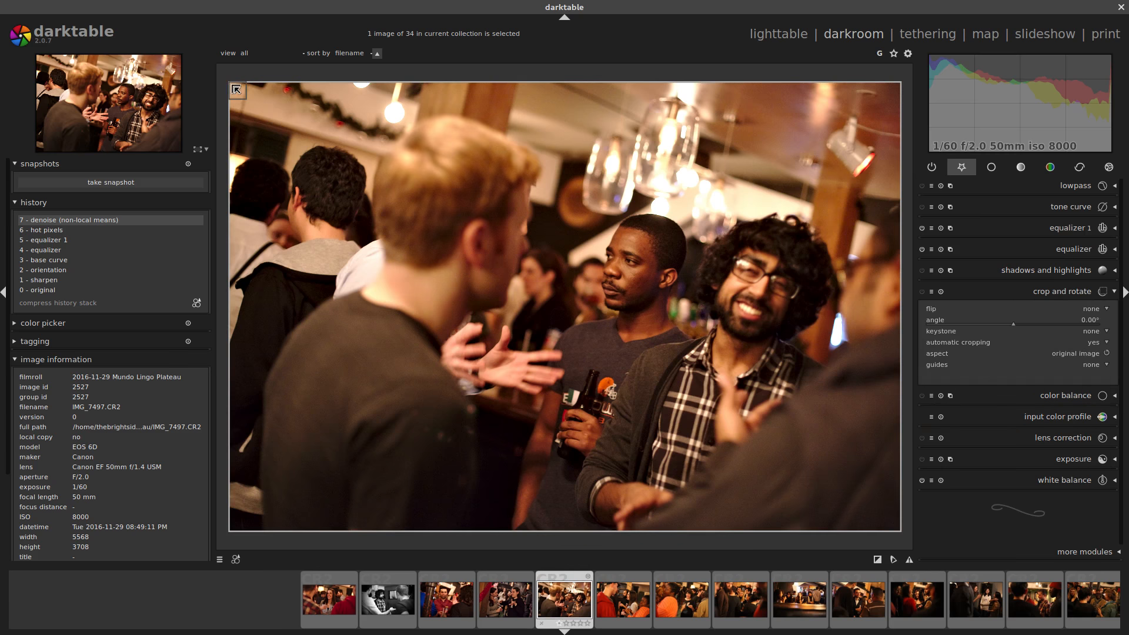
pyautogui.moveTo(233, 87); pyautogui.dragTo(360, 170)
pyautogui.moveTo(523, 378); pyautogui.dragTo(527, 351)
pyautogui.press('Return')
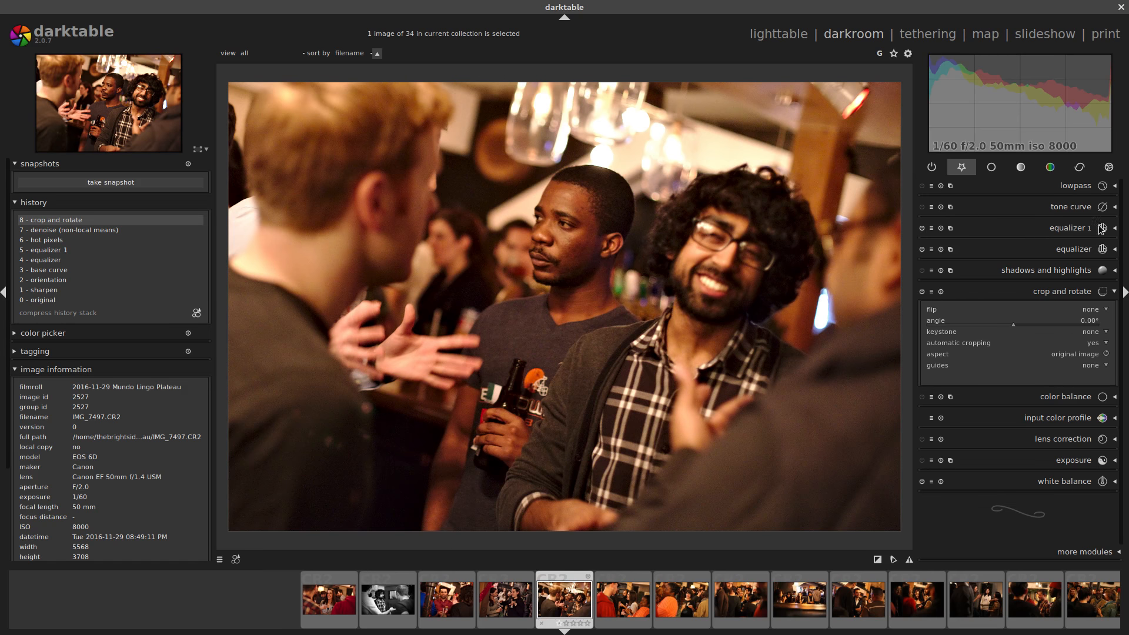
# Raise the fine end of the equalizer's luma curve to the maximum in IMG_7497.CR2.
pyautogui.click(1080, 249)
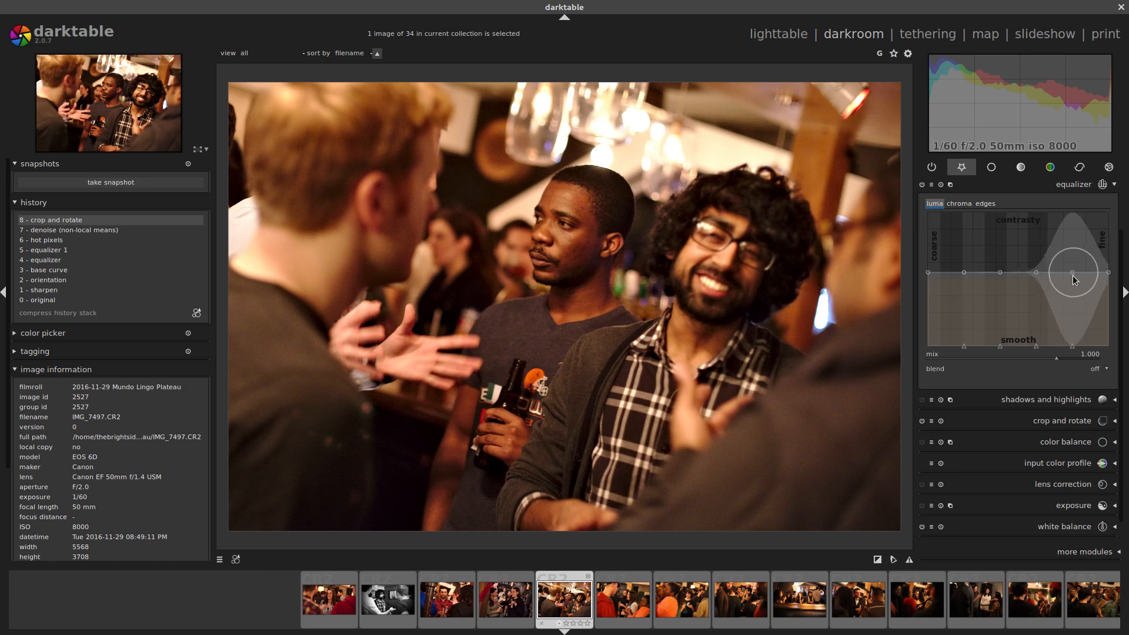
pyautogui.moveTo(1073, 276); pyautogui.dragTo(1110, 200)
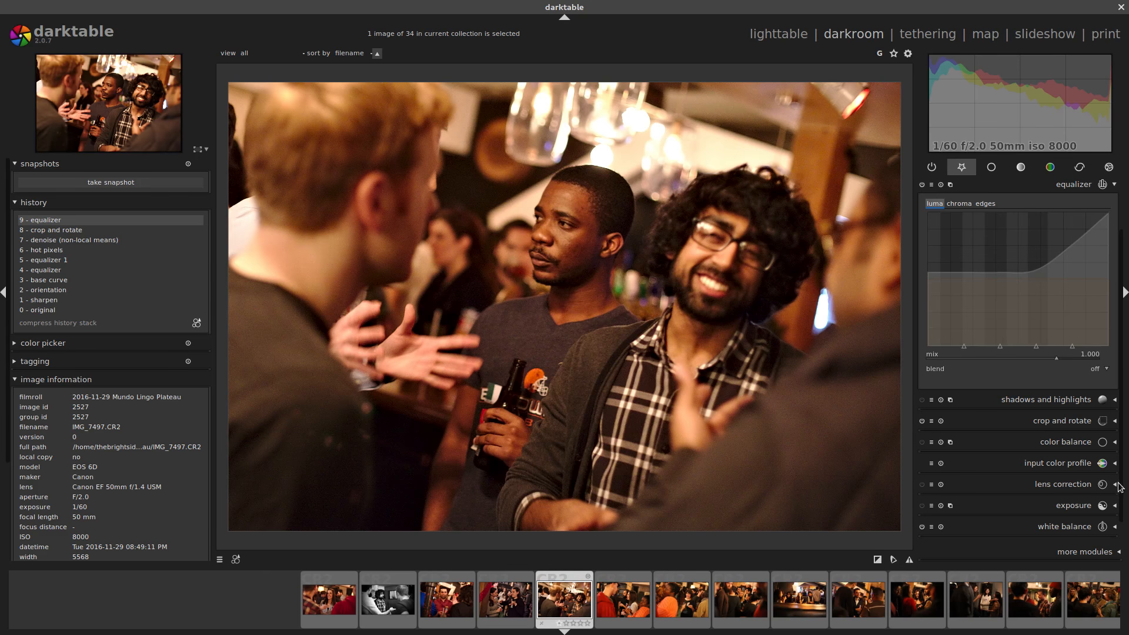
# Set the white balance temperature of IMG_7497.CR2 to 2900K.
pyautogui.scroll(-1, 1119, 511)
pyautogui.click(1062, 498)
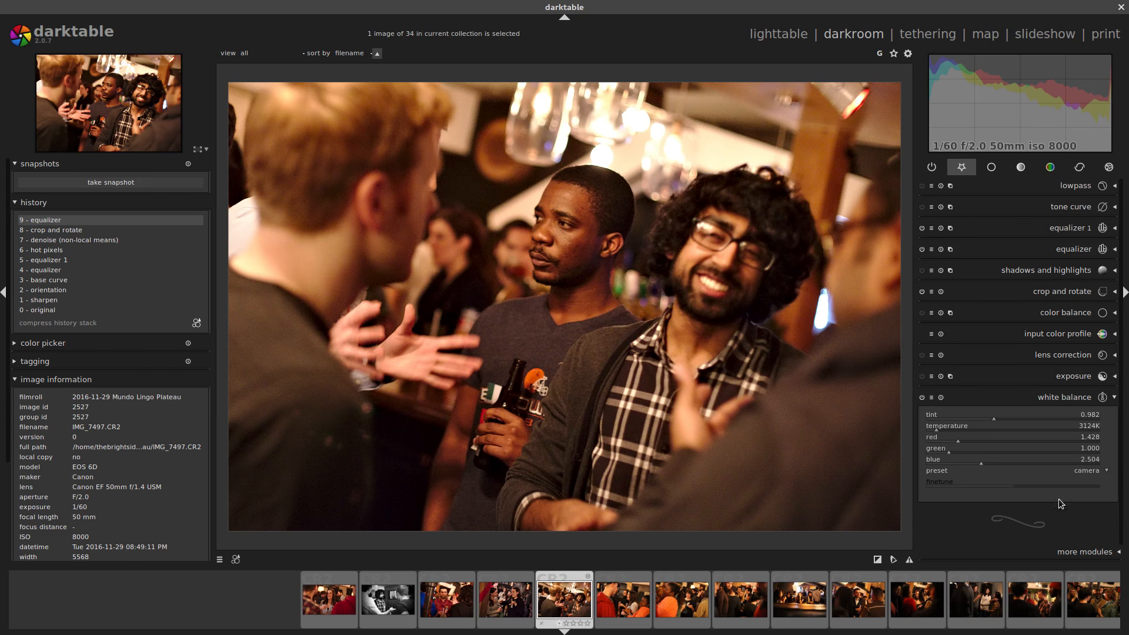
pyautogui.rightClick(937, 430)
pyautogui.write('2900')
pyautogui.press('Return')
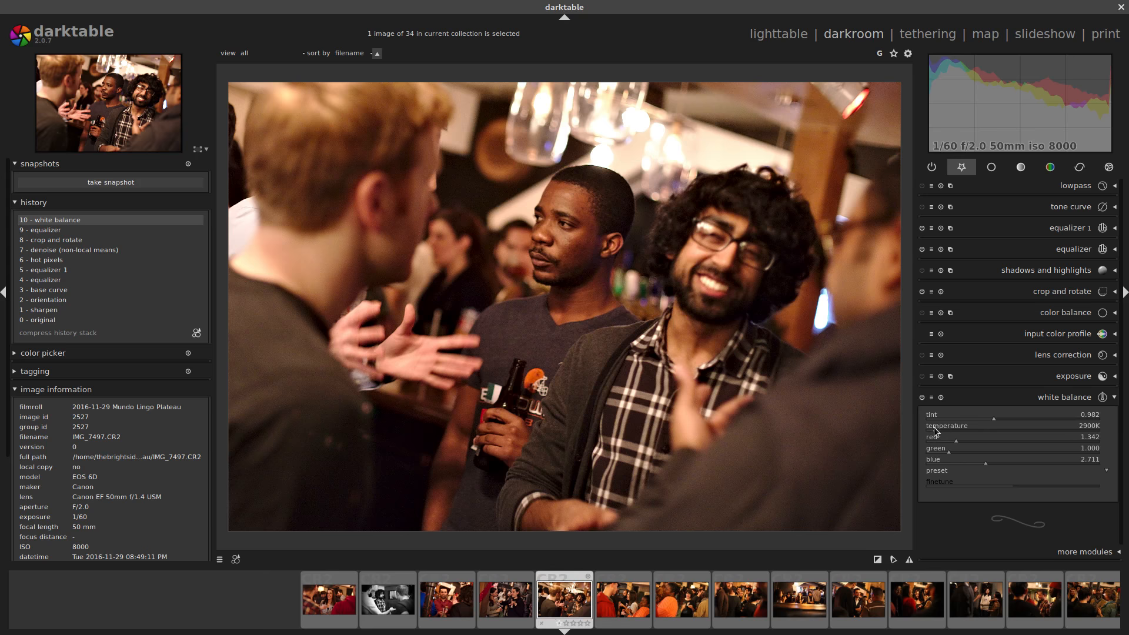
# Try warmer white balance temperatures on IMG_7497.CR2 and settle on 2901K.
pyautogui.rightClick(935, 431)
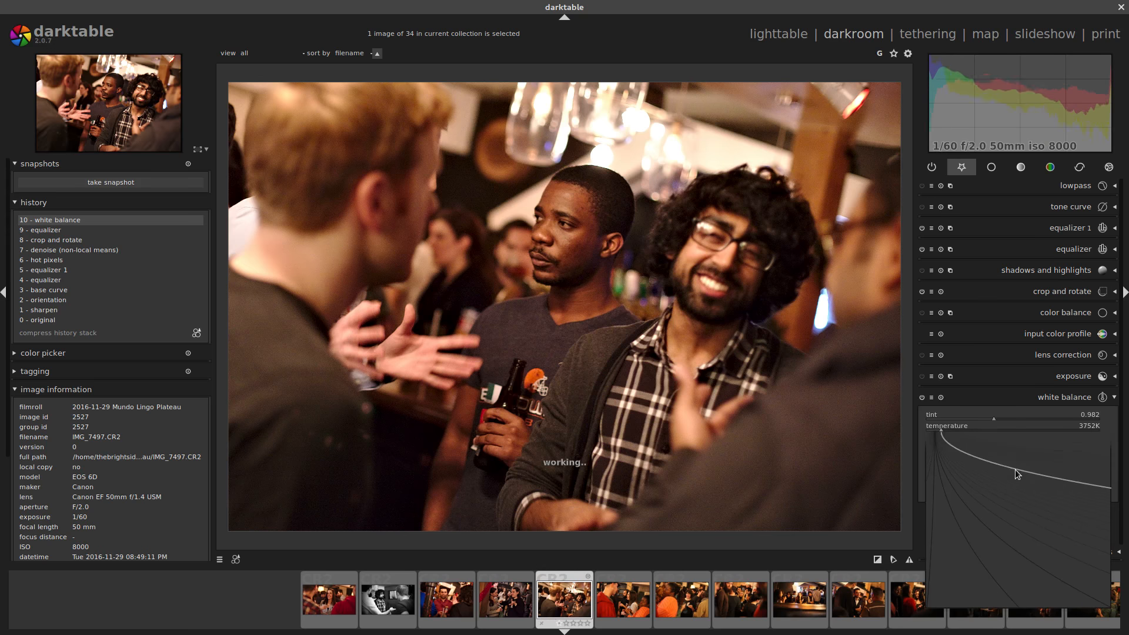
pyautogui.click(1015, 469)
pyautogui.scroll(5, 941, 429)
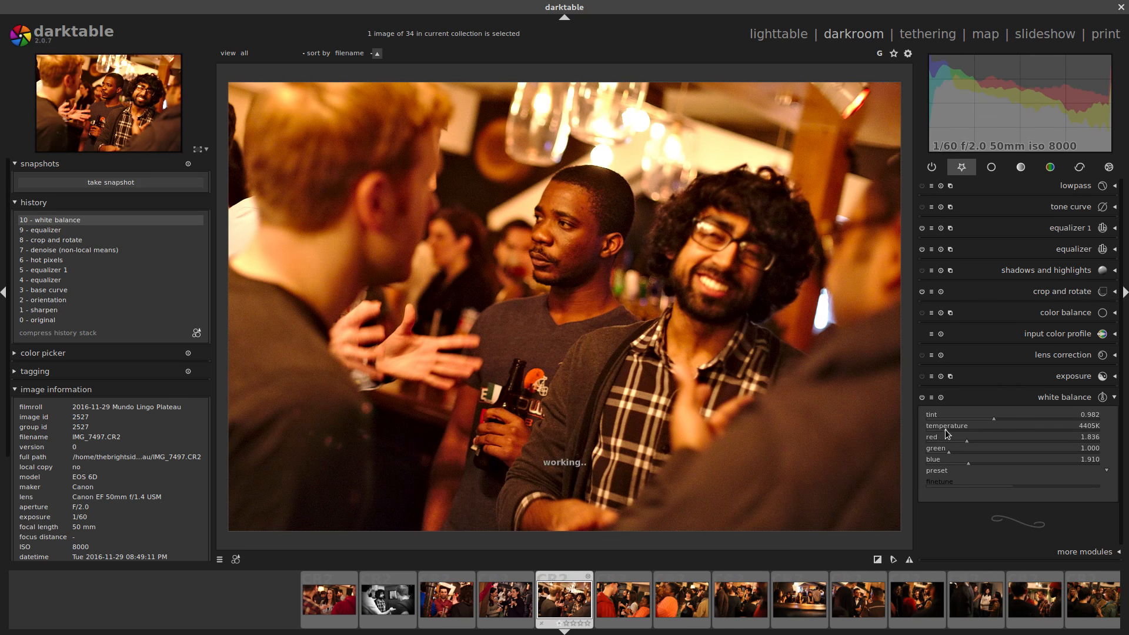
pyautogui.moveTo(945, 430); pyautogui.dragTo(939, 430)
pyautogui.rightClick(939, 430)
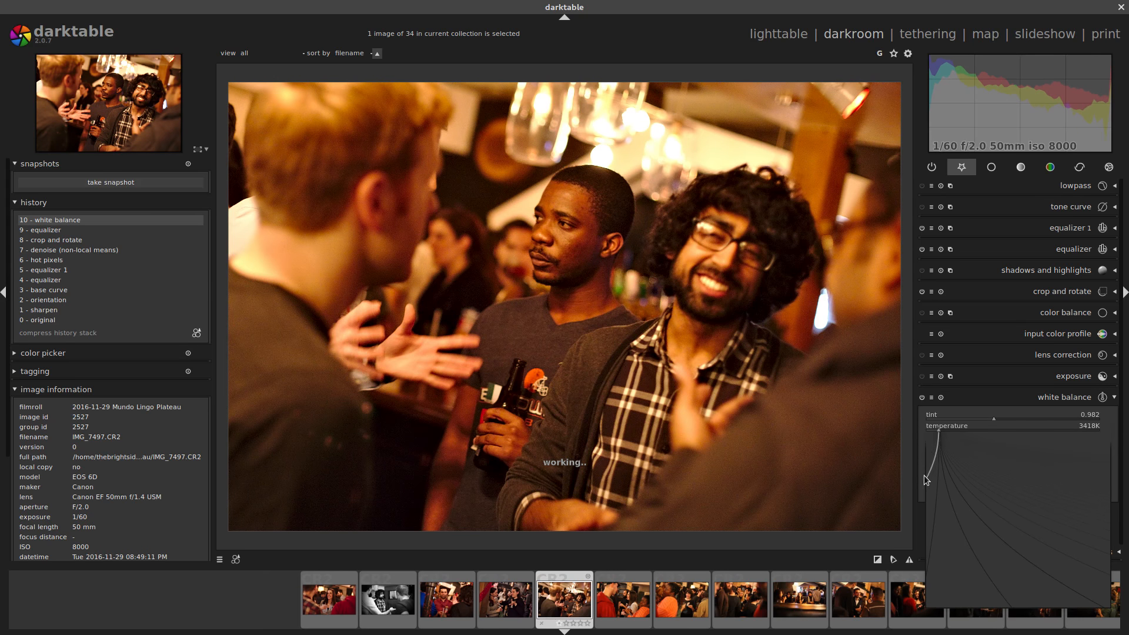
pyautogui.click(926, 445)
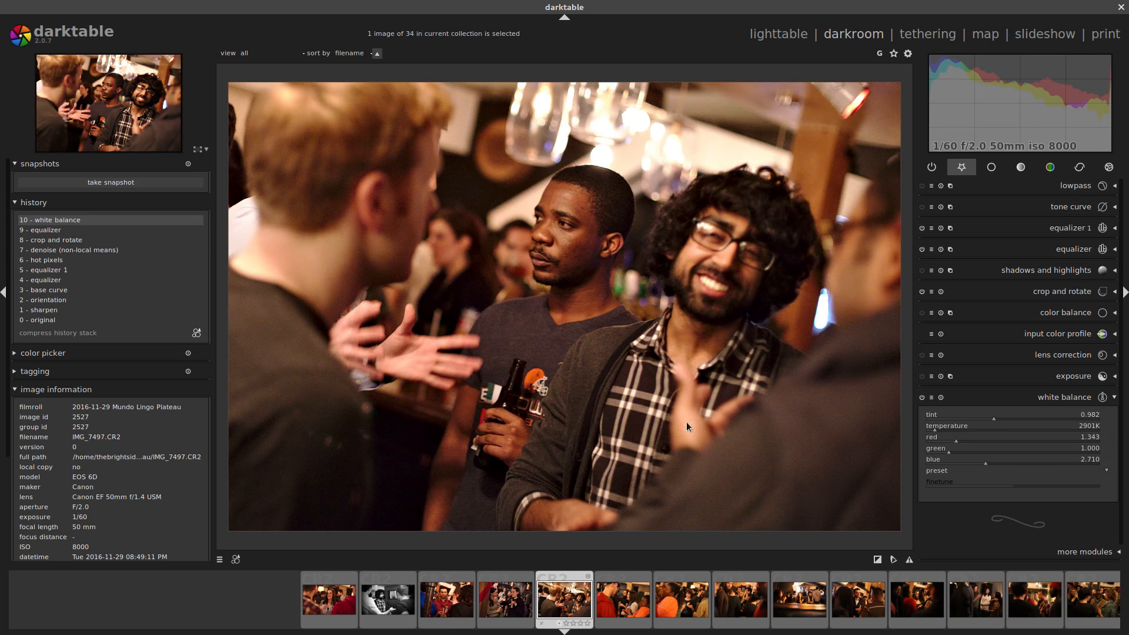
# Add vignetting to IMG_7497.CR2 with its saturation at 0.000 and its scale at 61.50%.
pyautogui.click(1109, 167)
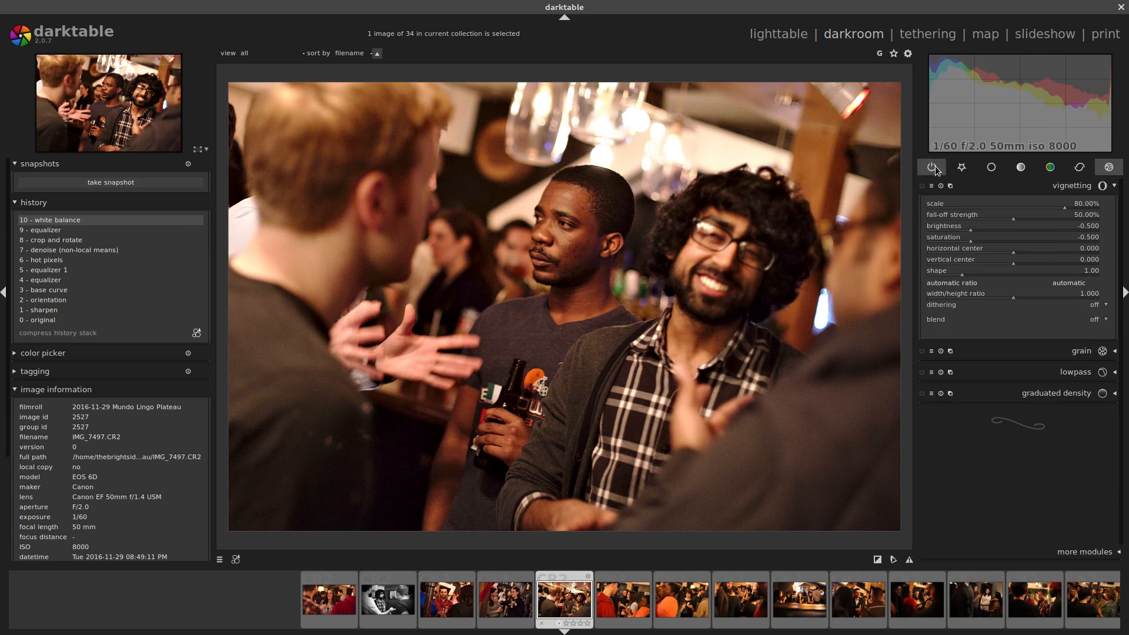
pyautogui.click(931, 187)
pyautogui.click(946, 213)
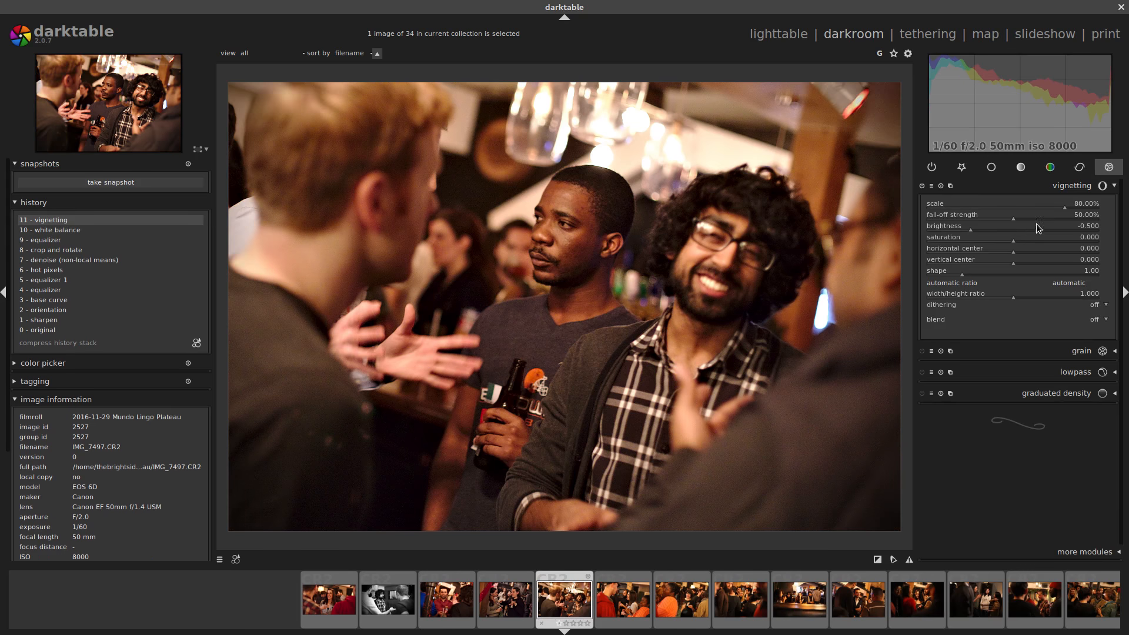
pyautogui.scroll(-18, 986, 206)
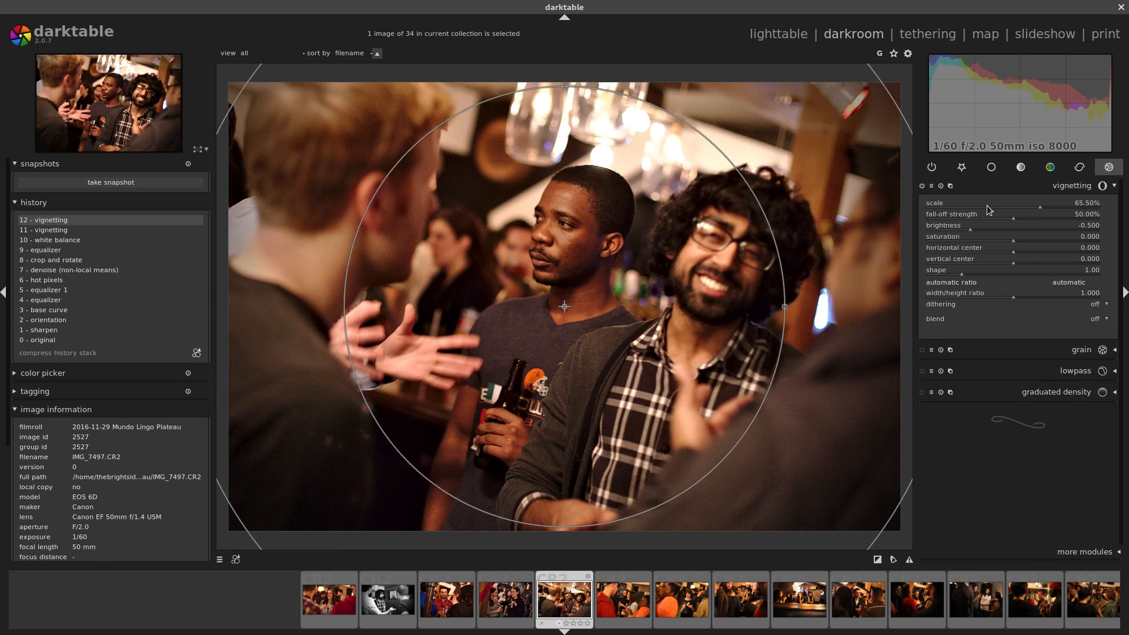
pyautogui.scroll(-1, 987, 206)
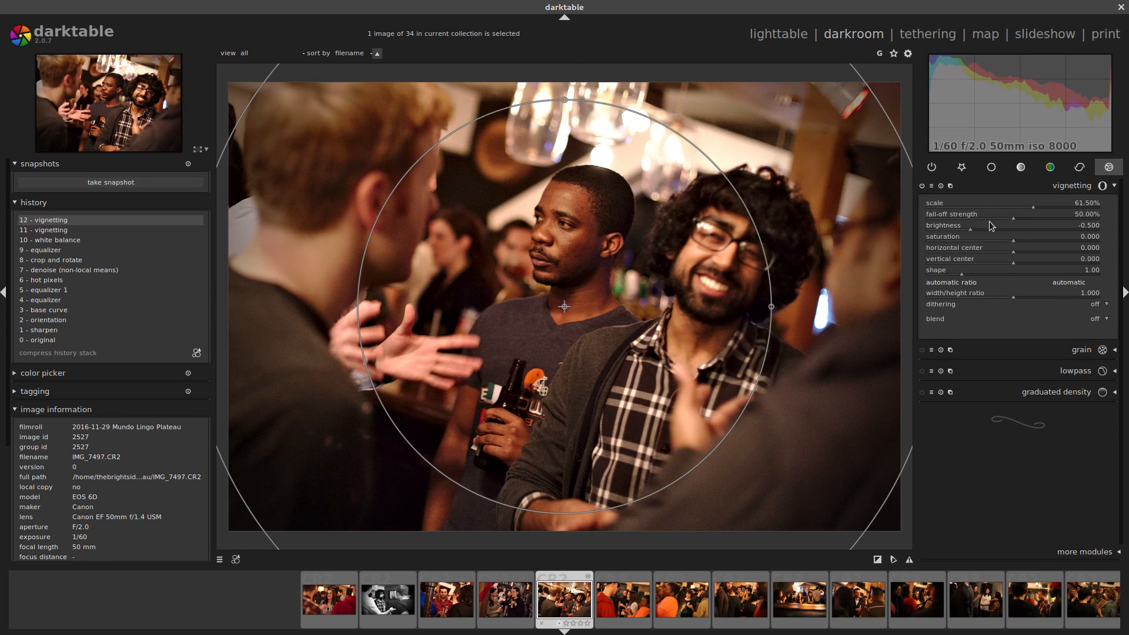
# Set the vignette's brightness to -0.590 and fall-off strength to 58.00%, and compare the photo with its white balance history state.
pyautogui.scroll(-9, 946, 229)
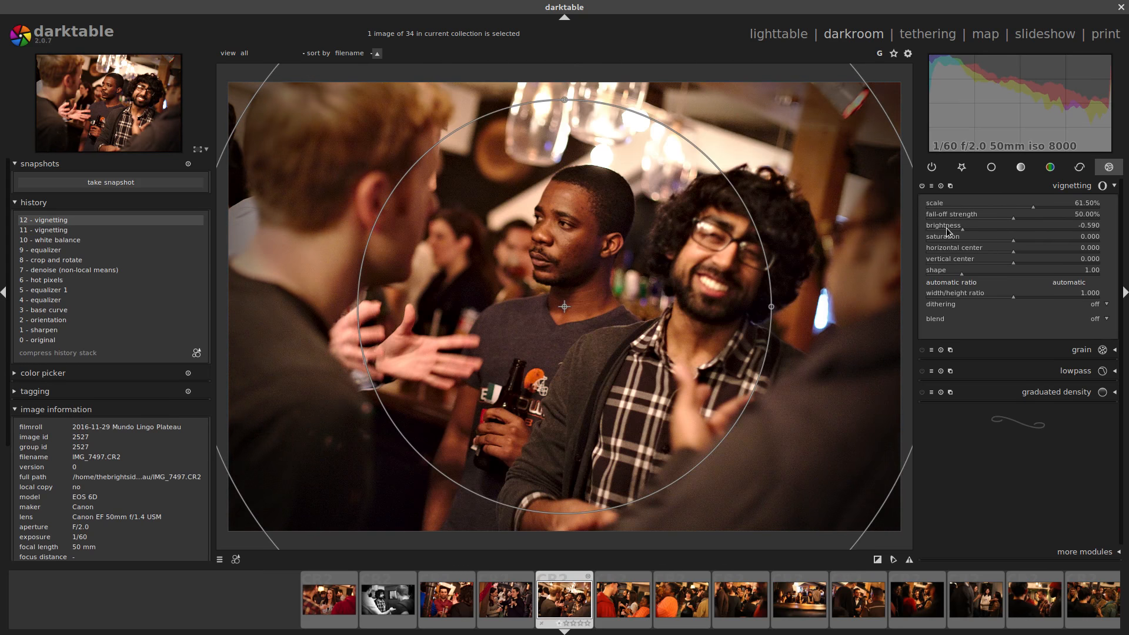
pyautogui.scroll(6, 977, 219)
pyautogui.scroll(5, 978, 219)
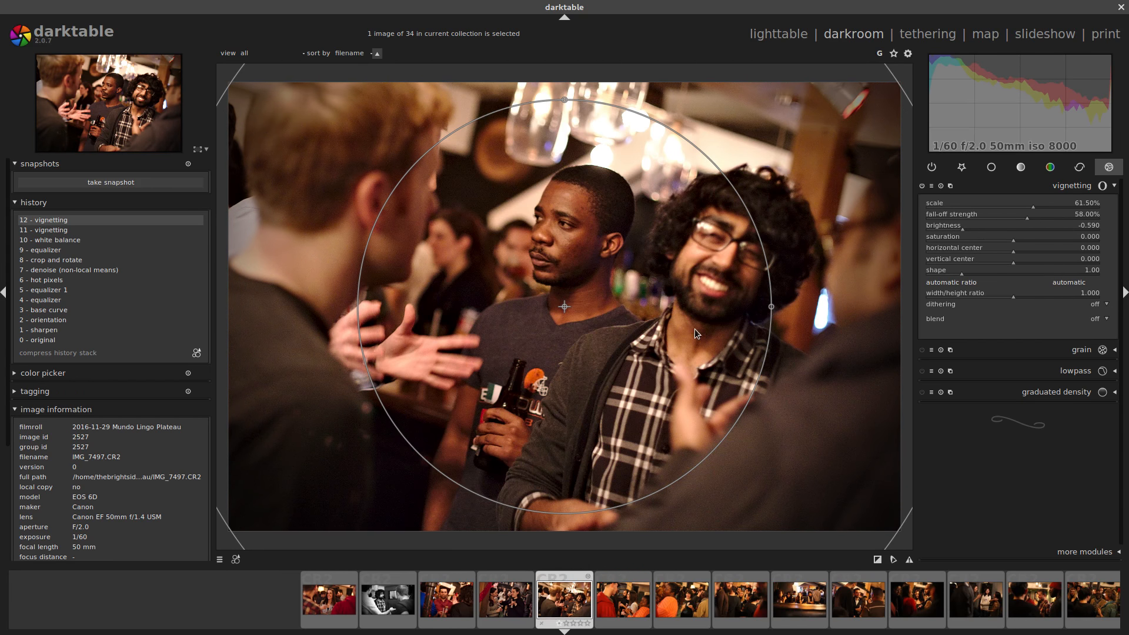
pyautogui.click(70, 240)
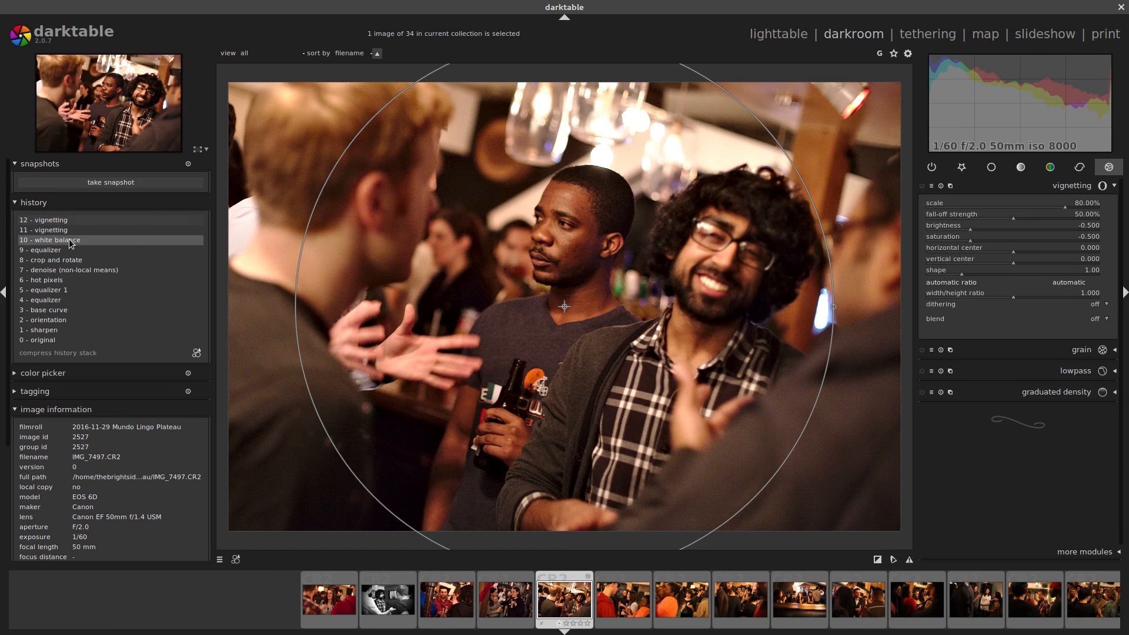
pyautogui.click(80, 220)
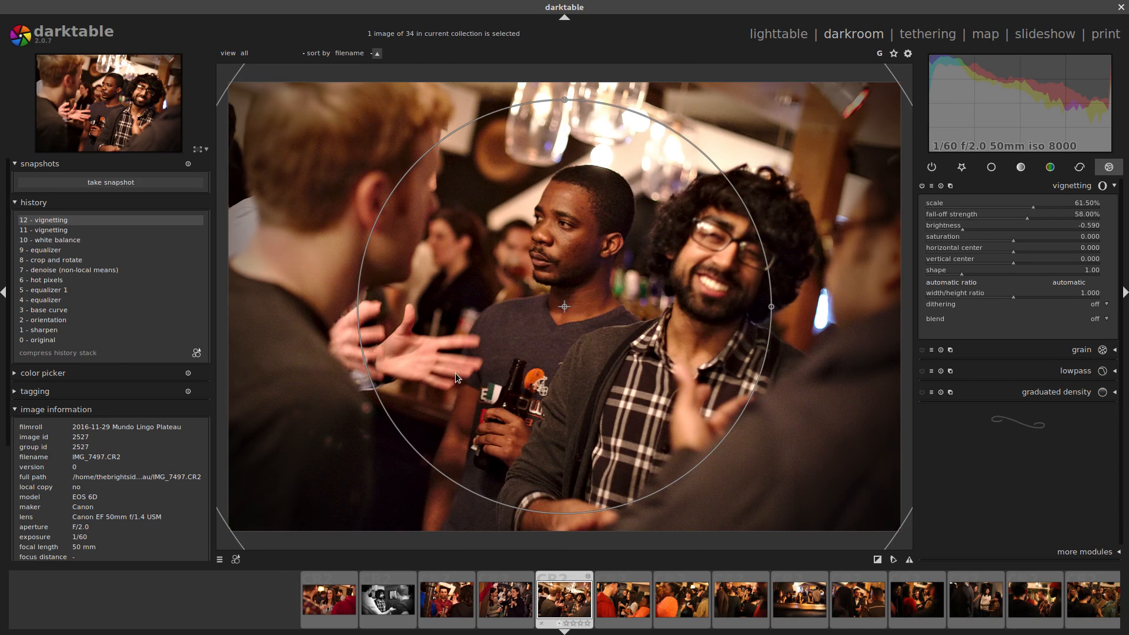
# Open the next photo, IMG_7498.CR2, and apply the Denoise+HotP+Clarity style to it.
pyautogui.press('space')
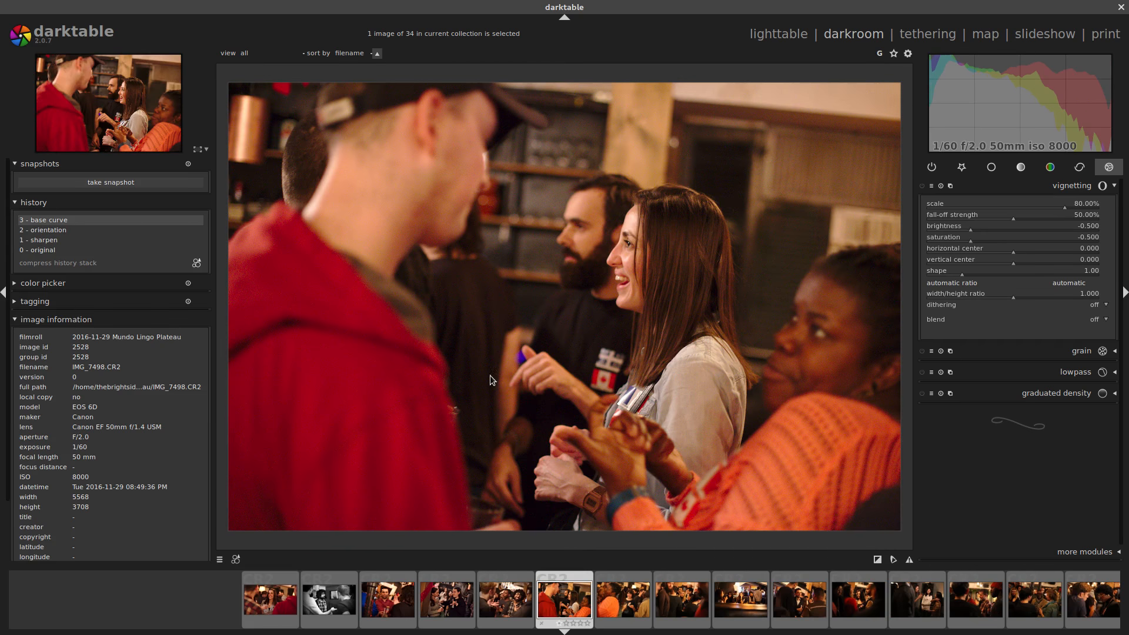
pyautogui.click(236, 560)
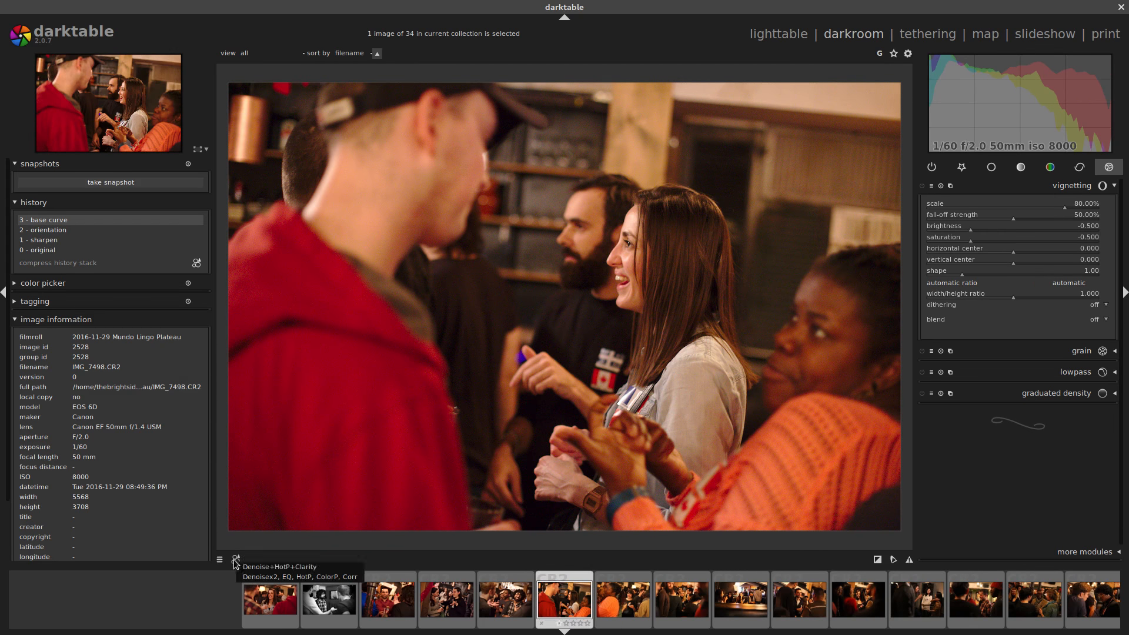
pyautogui.click(283, 567)
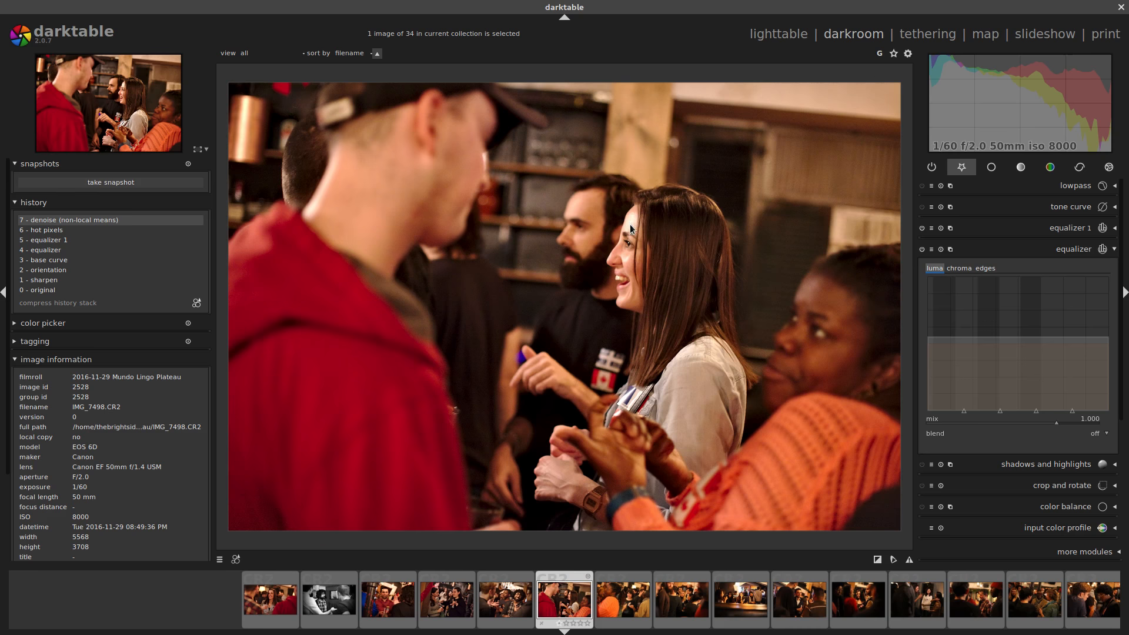
# Try lowering the exposure of IMG_7498.CR2 to -0.46EV, and return to the denoise (non-local means) history state.
pyautogui.scroll(3, 629, 217)
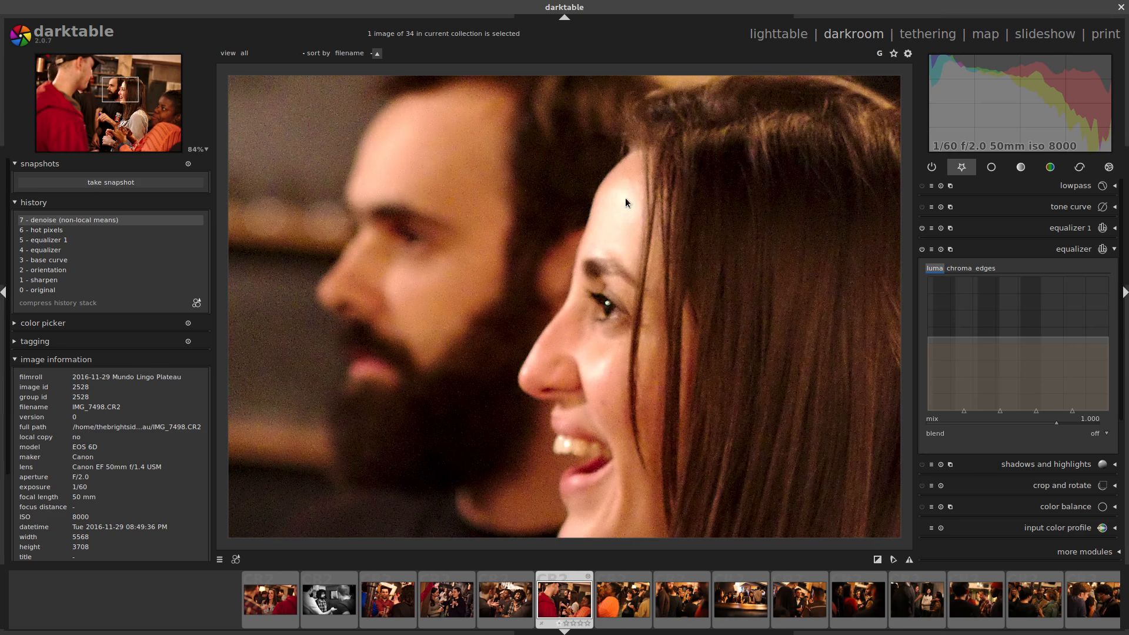
pyautogui.scroll(-3, 626, 206)
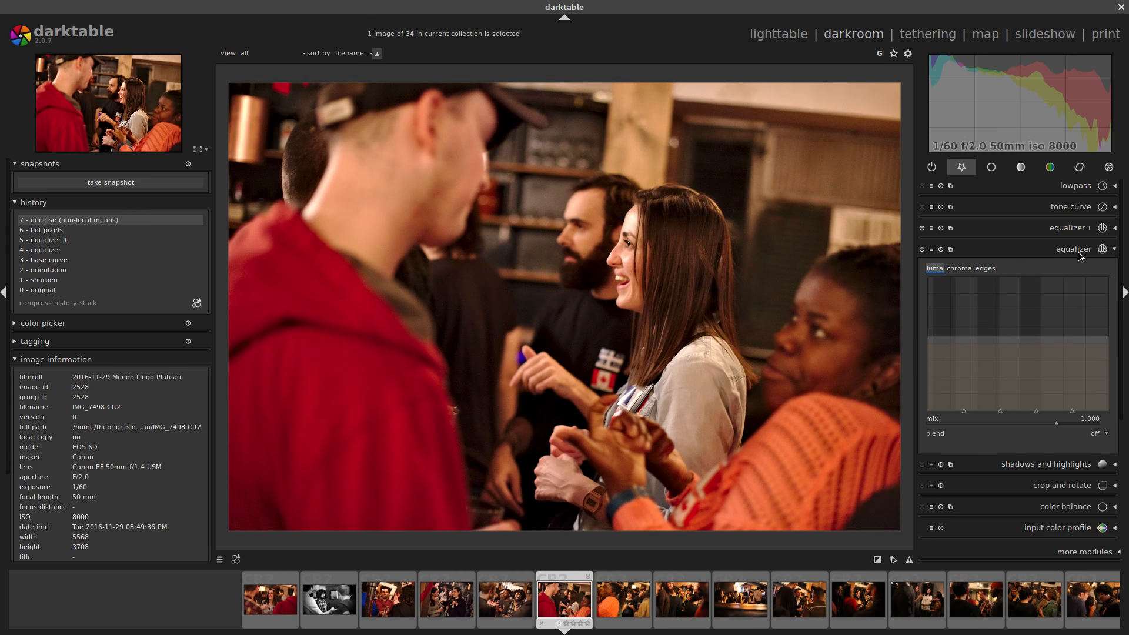
pyautogui.scroll(-2, 1080, 254)
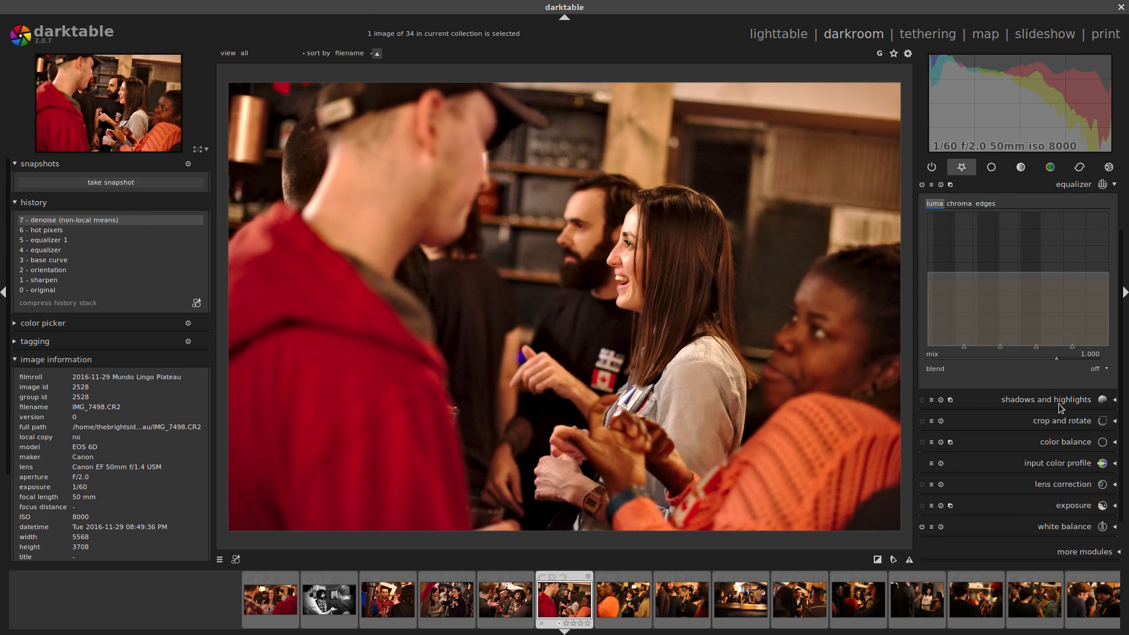
pyautogui.click(1068, 505)
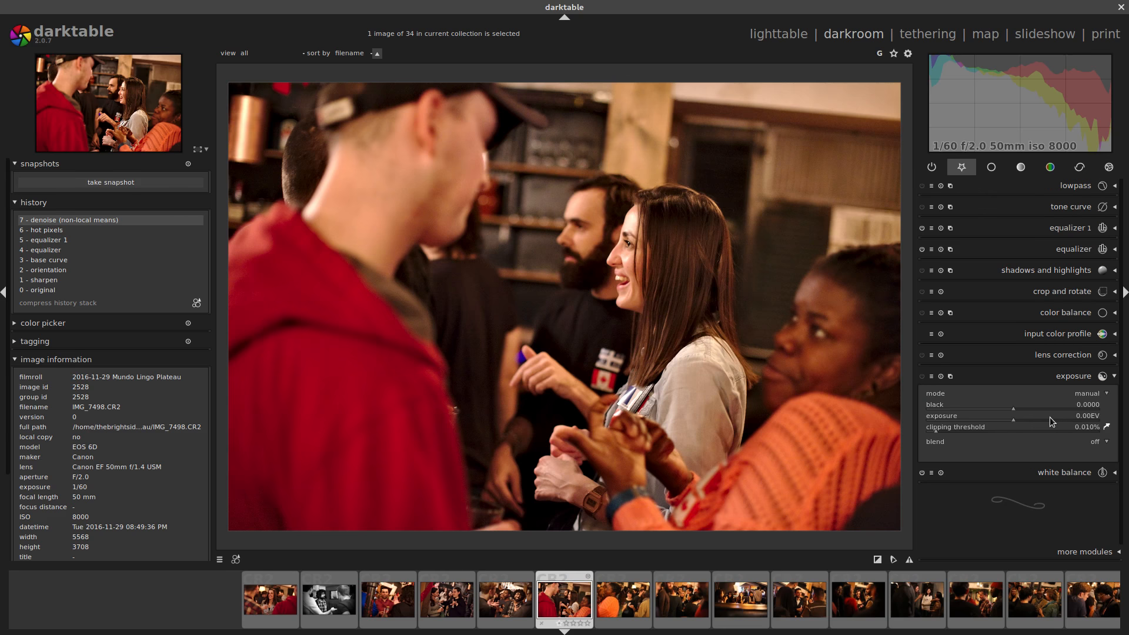
pyautogui.scroll(-10, 1049, 418)
pyautogui.scroll(-2, 1050, 417)
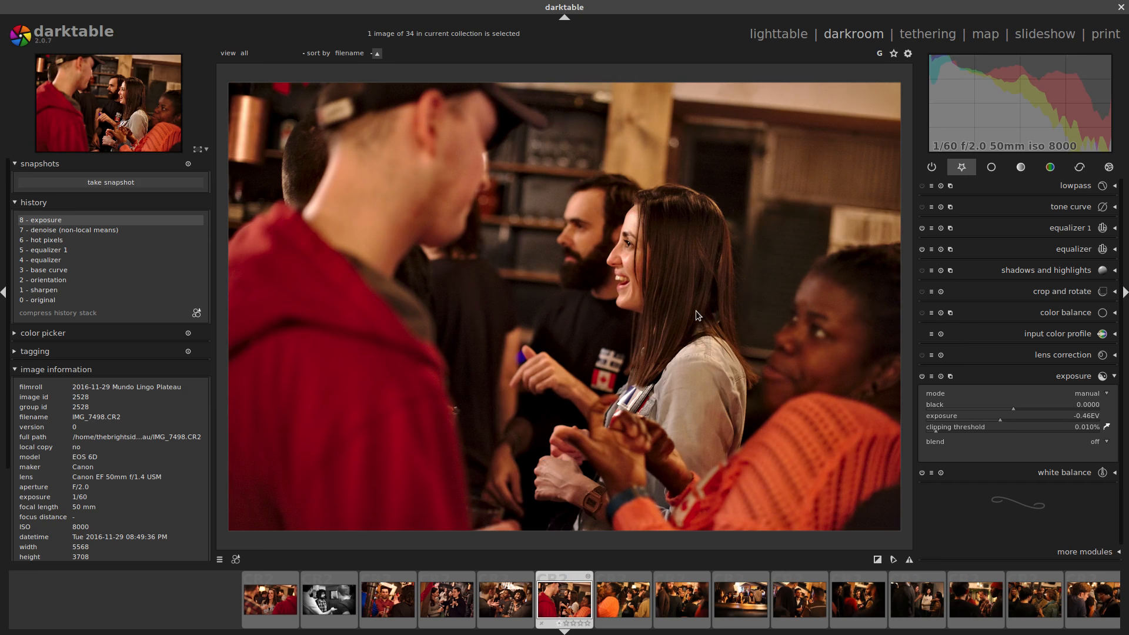
pyautogui.click(23, 230)
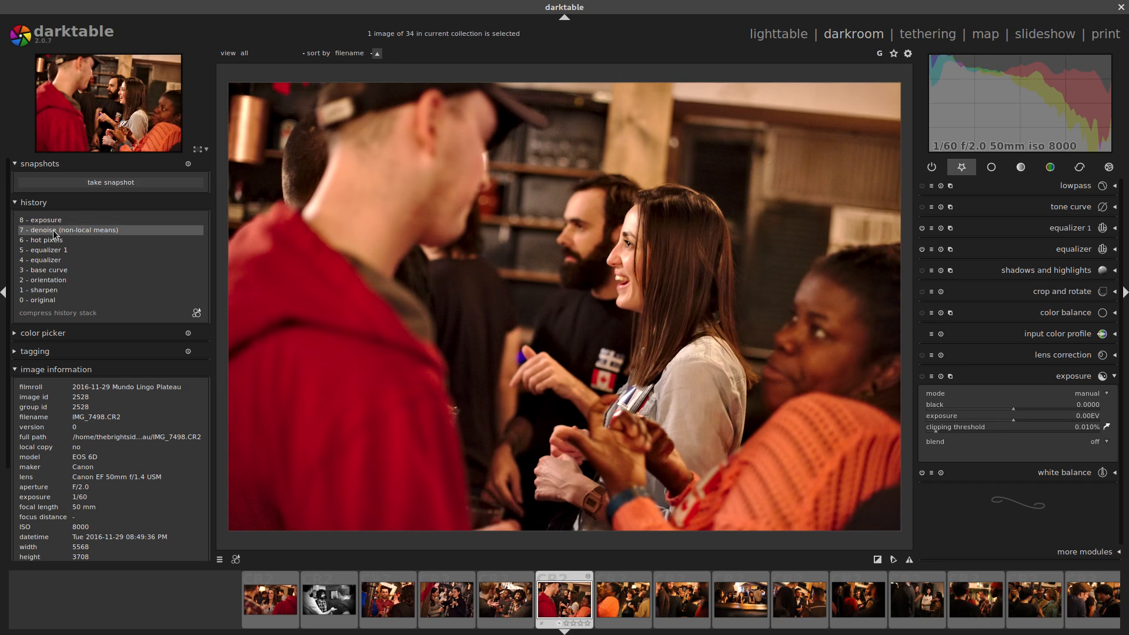
# Try a color balance gain factor of -0.145 on IMG_7498.CR2, then revert to the denoise state and compress the history stack.
pyautogui.click(1065, 312)
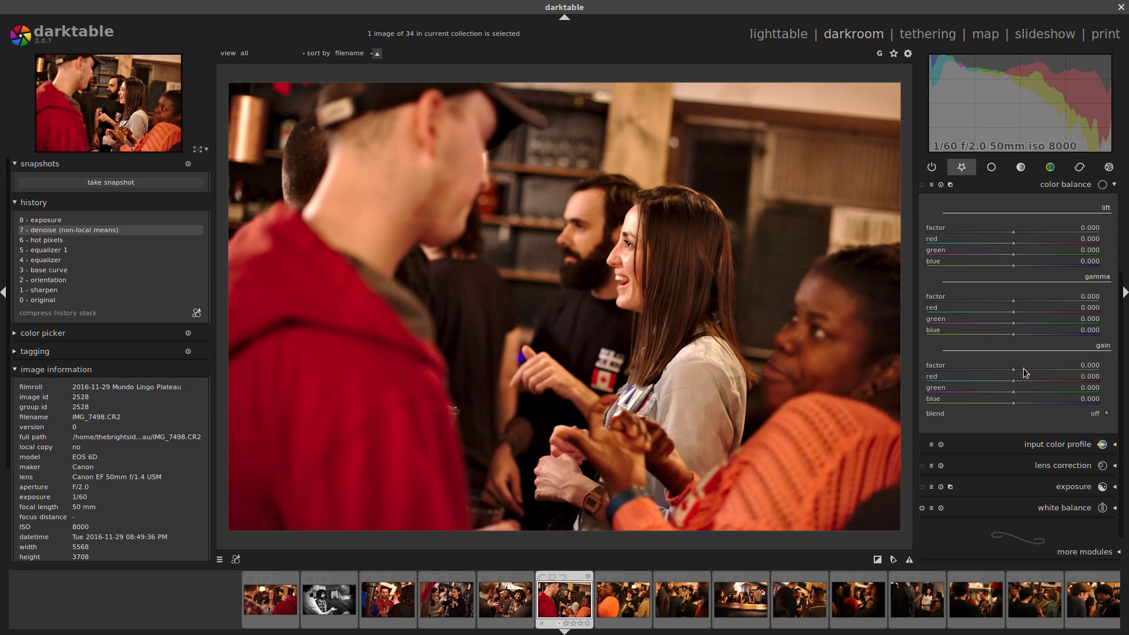
pyautogui.scroll(-2, 1023, 368)
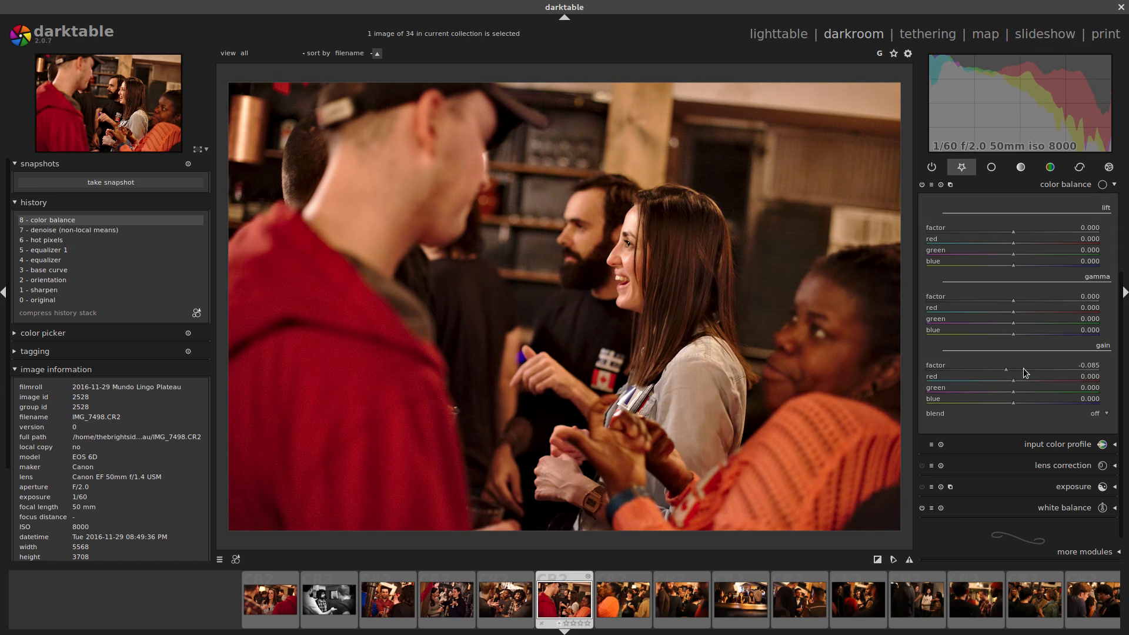
pyautogui.scroll(-1, 1023, 368)
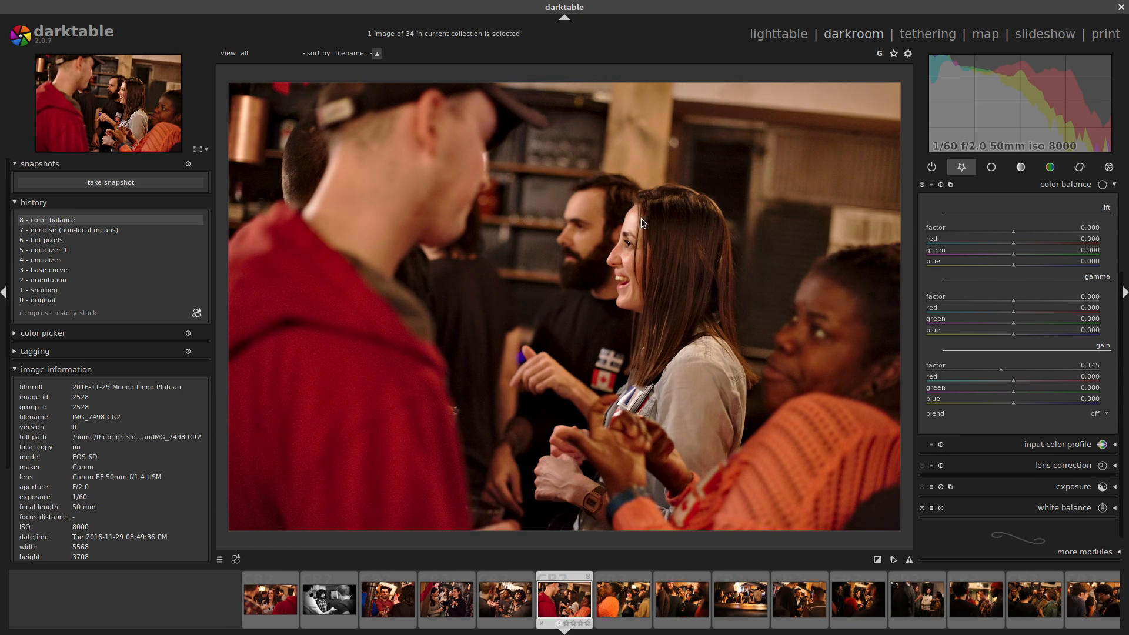
pyautogui.scroll(5, 641, 222)
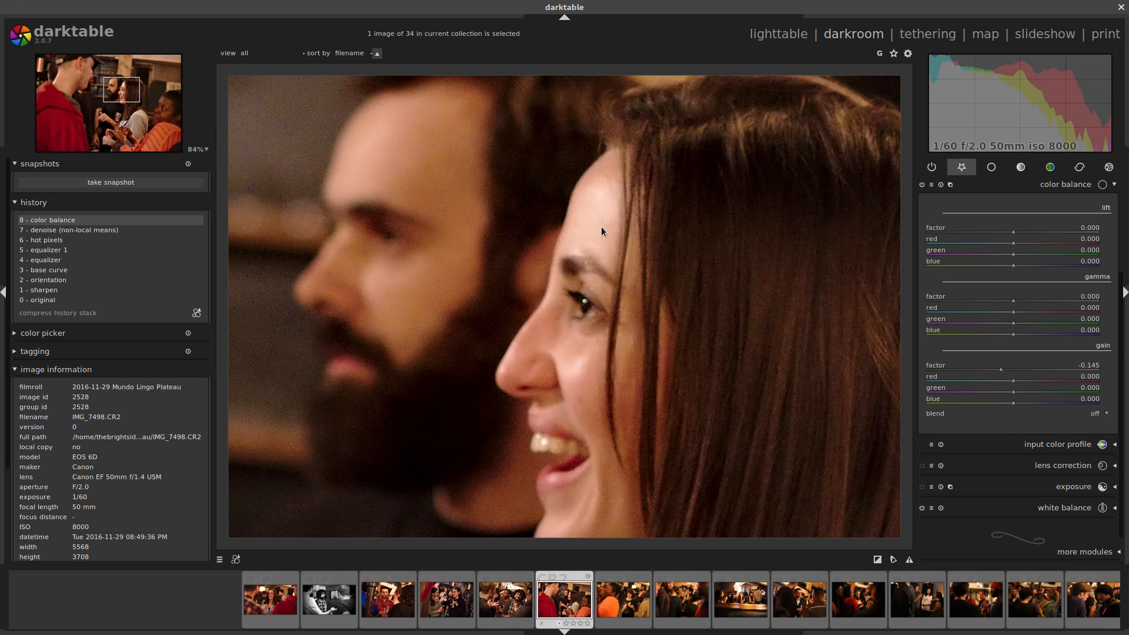
pyautogui.scroll(-5, 615, 200)
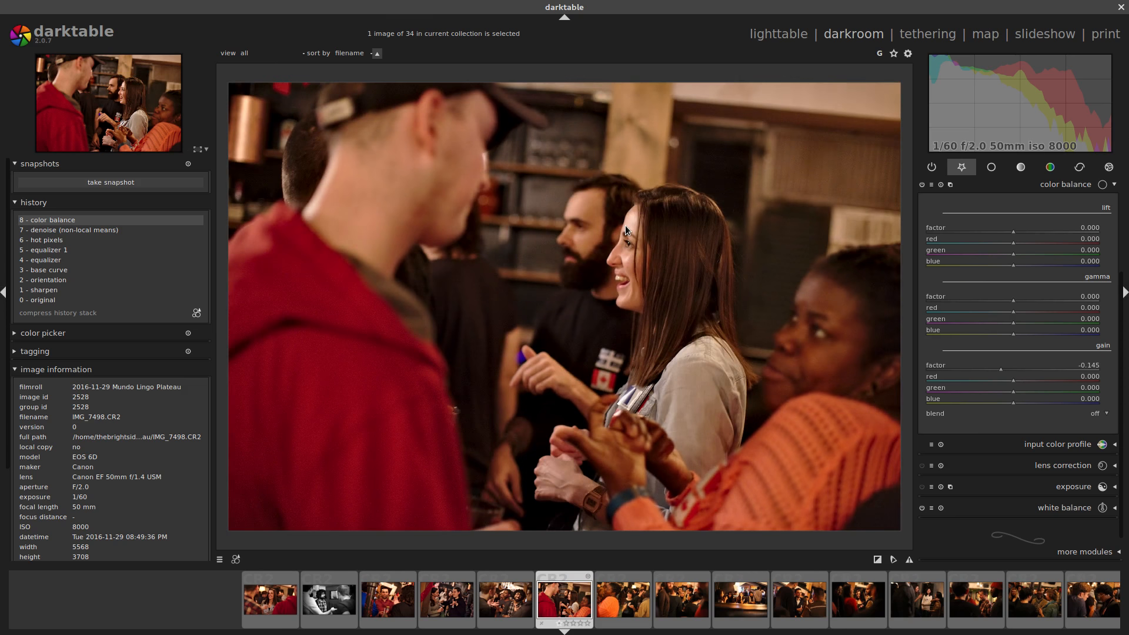
pyautogui.click(110, 232)
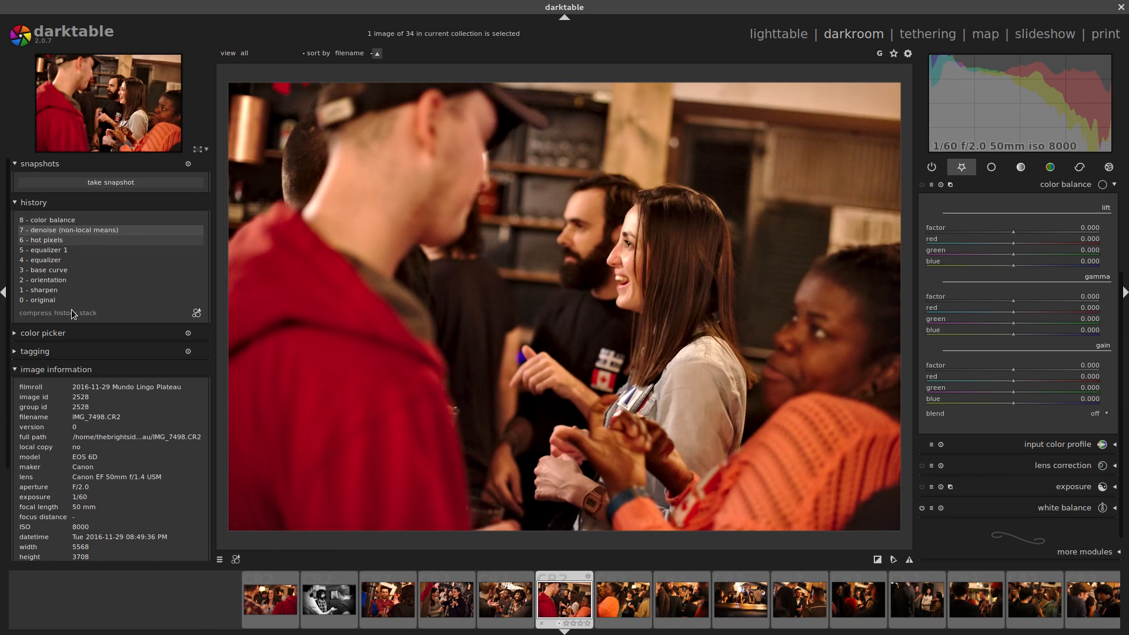
pyautogui.click(75, 313)
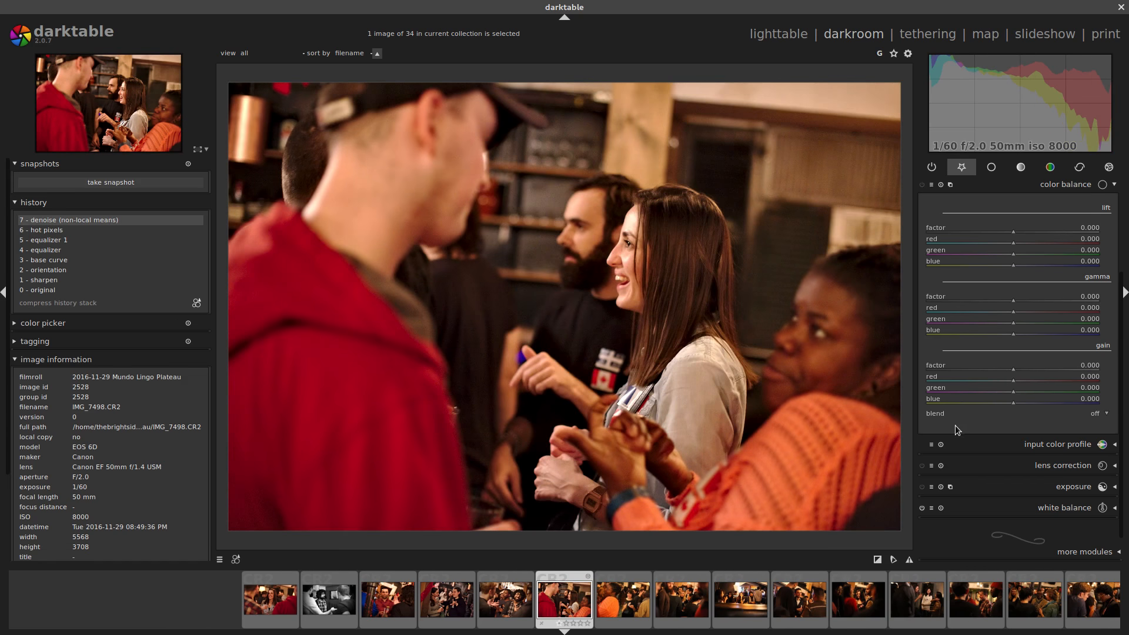
# Lower the exposure of IMG_7498.CR2 to about -0.42EV.
pyautogui.click(1067, 485)
pyautogui.scroll(-20, 1048, 418)
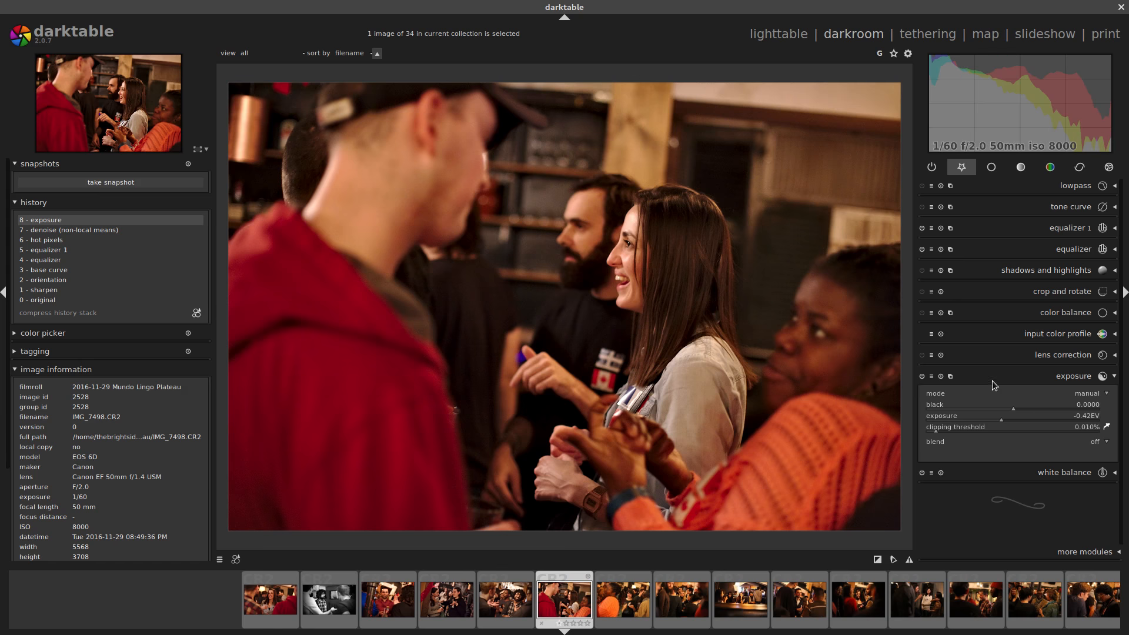
pyautogui.scroll(-1, 1015, 421)
pyautogui.scroll(-3, 1013, 418)
# Crop IMG_7498.CR2 at the original image aspect, cutting off its left and upper parts to tighten on the woman in profile.
pyautogui.click(1051, 291)
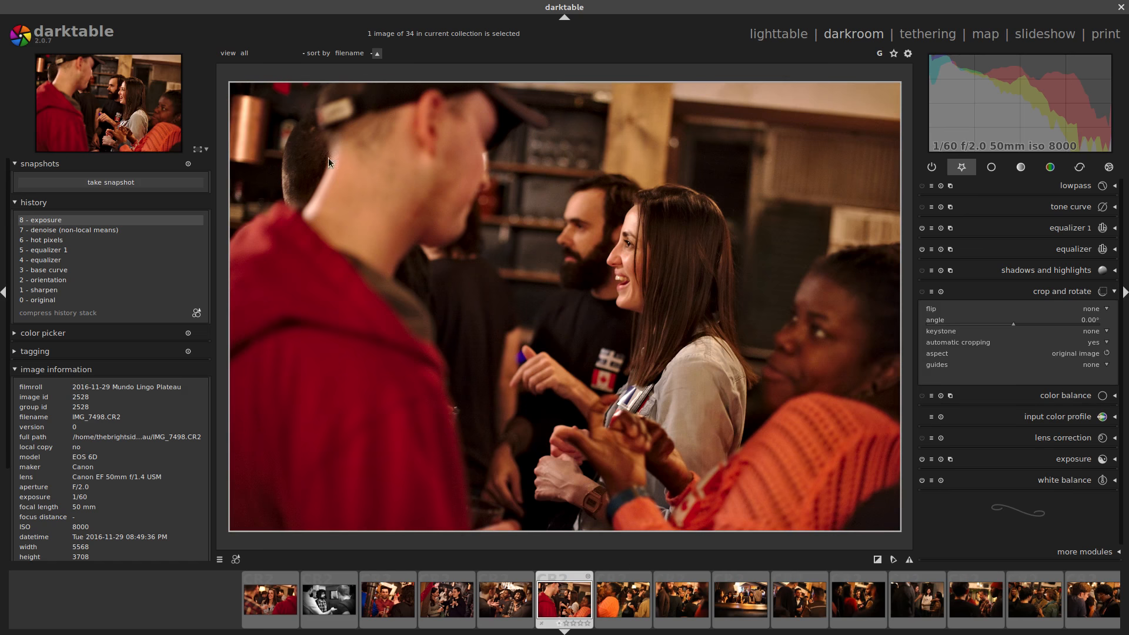
pyautogui.moveTo(238, 92); pyautogui.dragTo(299, 163)
pyautogui.doubleClick(551, 453)
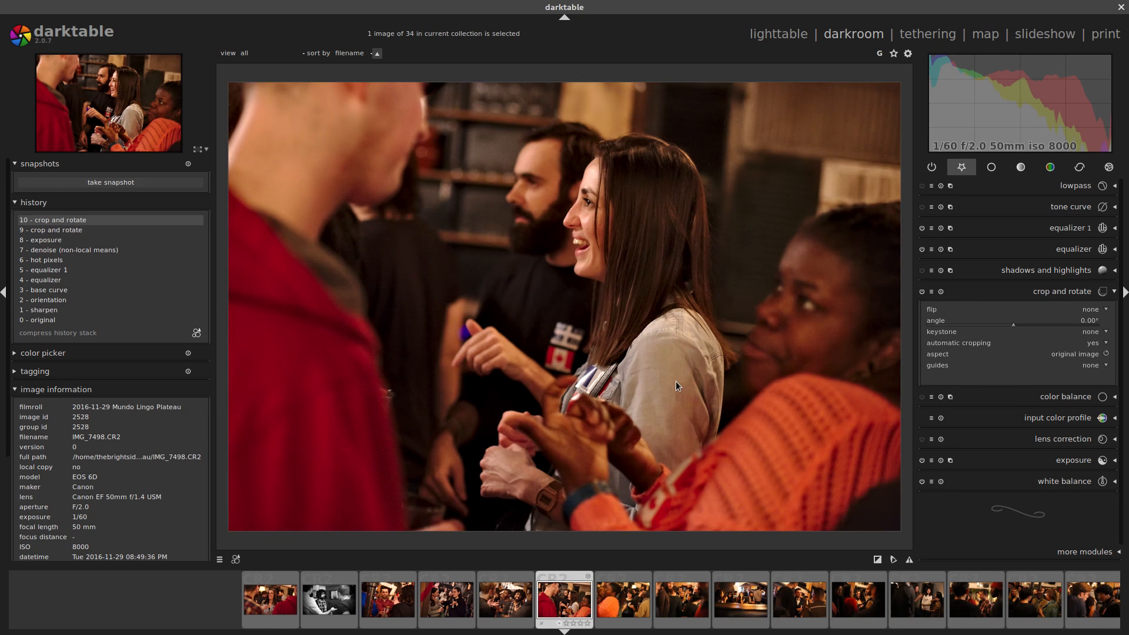
# Open the next photo, IMG_7500.CR2, and apply the Denoise+HotP+Clarity style to it.
pyautogui.click(638, 606)
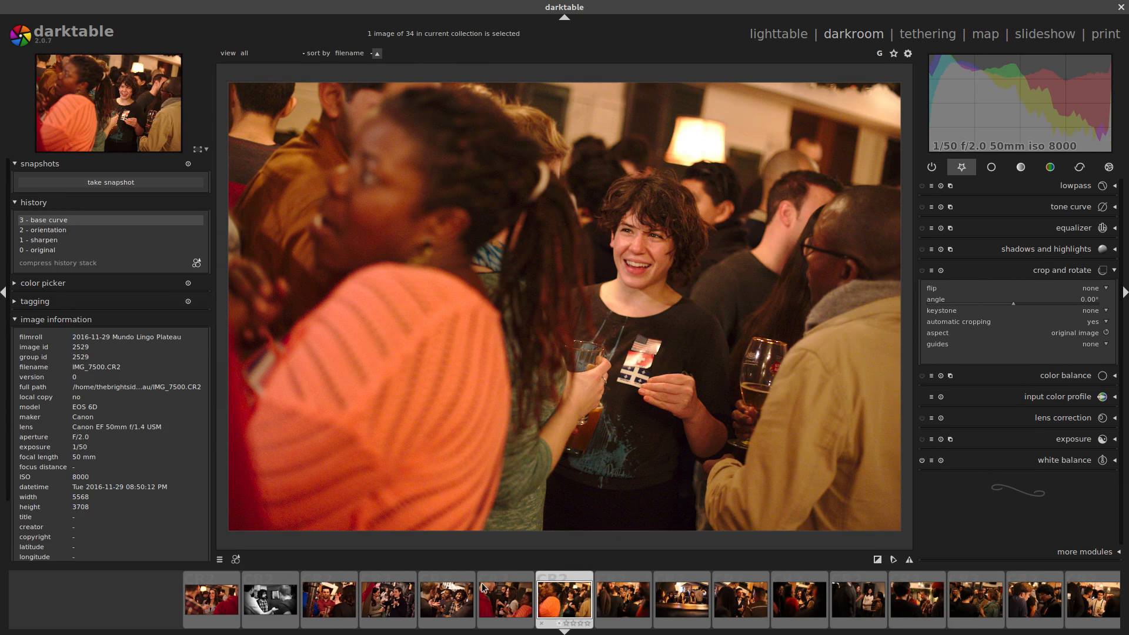
pyautogui.click(235, 560)
pyautogui.click(269, 566)
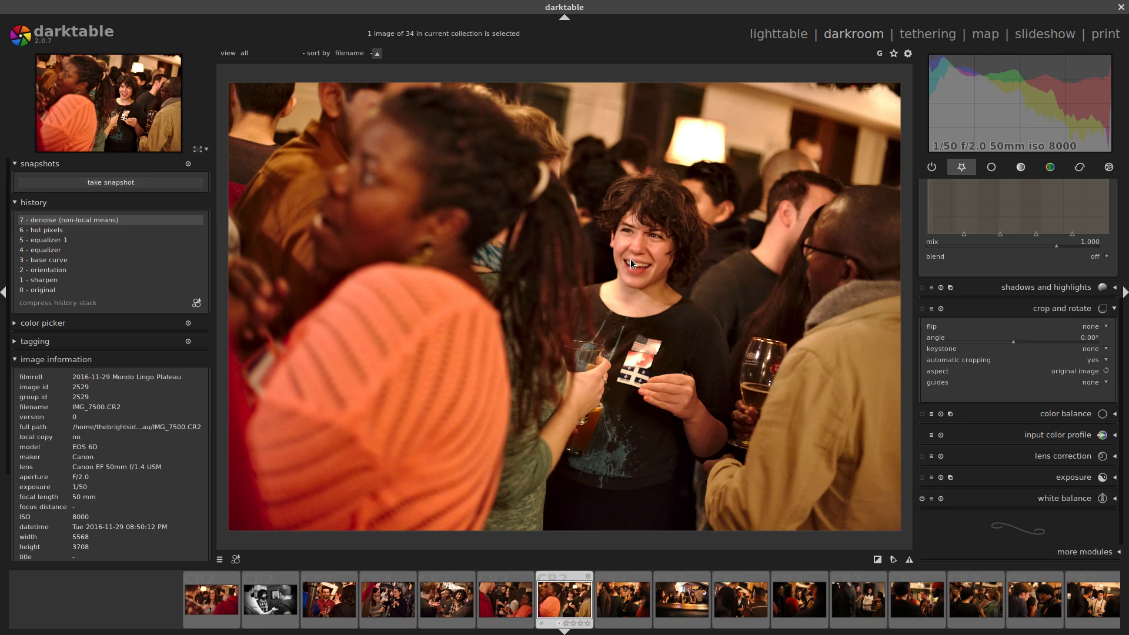
# Crop IMG_7500.CR2 at the original image aspect, trimming its left and upper edges to tighten on the smiling woman.
pyautogui.click(1069, 374)
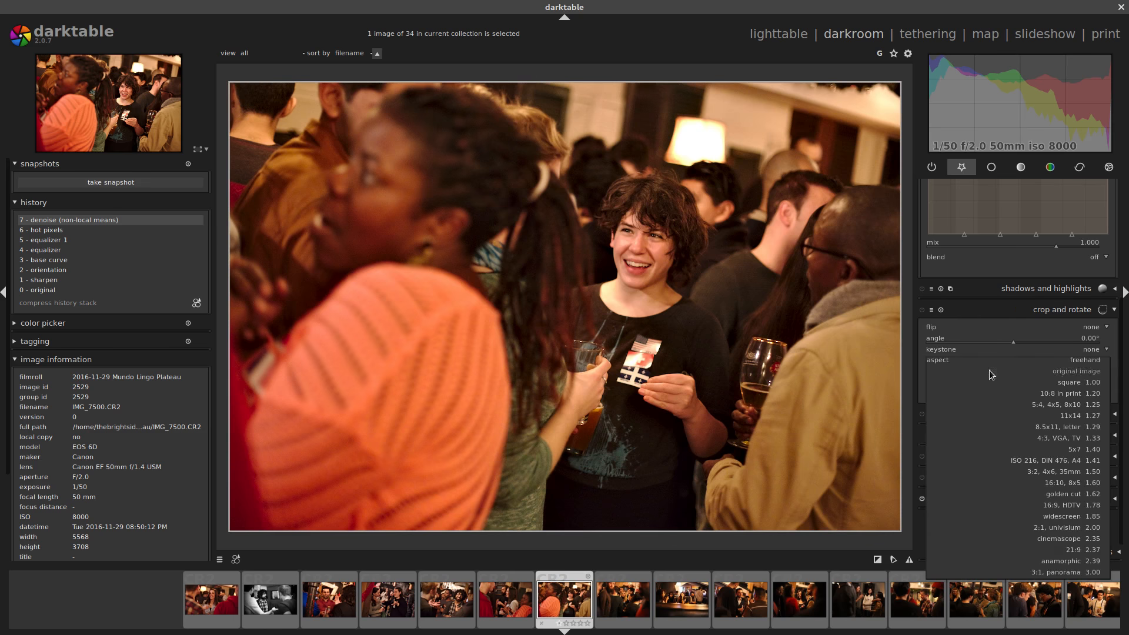
pyautogui.moveTo(235, 88); pyautogui.dragTo(282, 122)
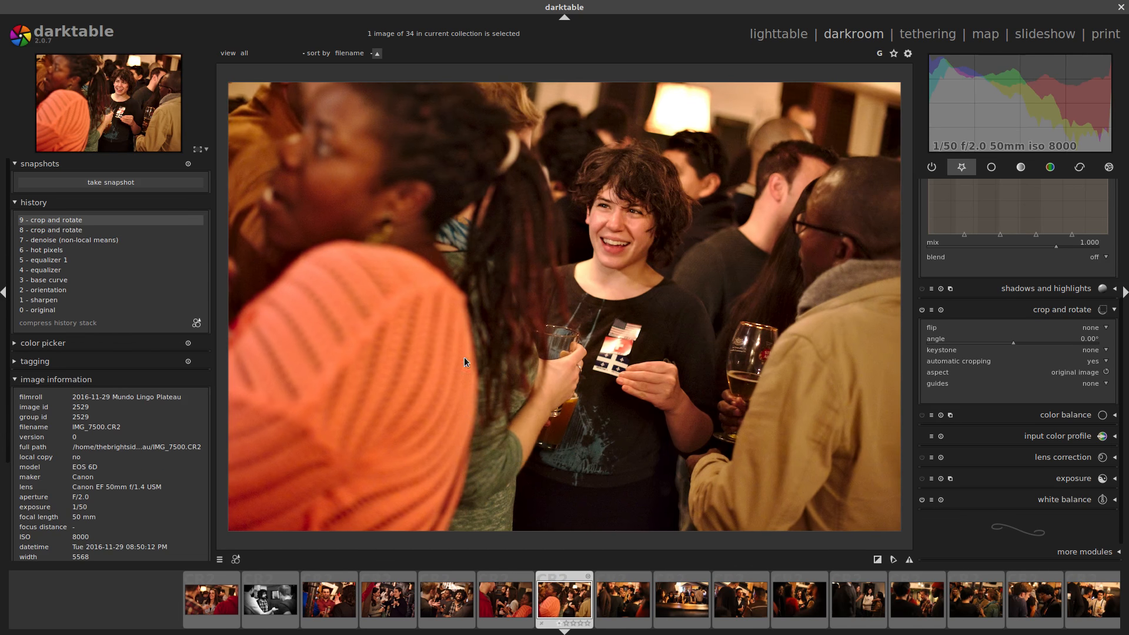
# Cool the white balance of IMG_7500.CR2, trying a temperature of 2900K before settling on about 3089K.
pyautogui.click(1064, 500)
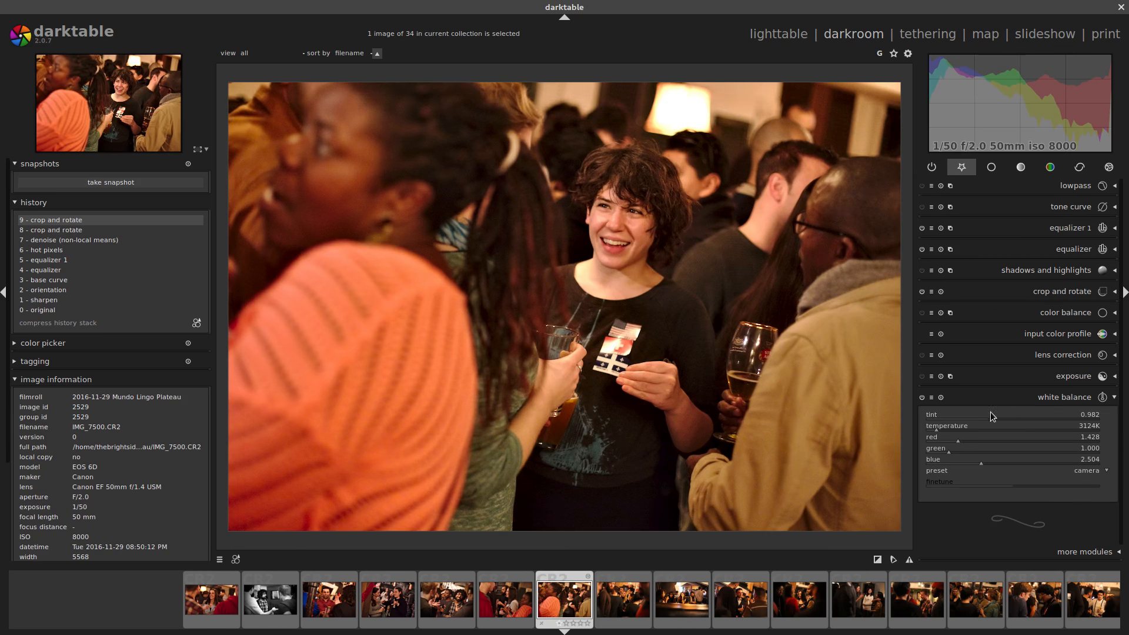
pyautogui.rightClick(936, 426)
pyautogui.write('2900')
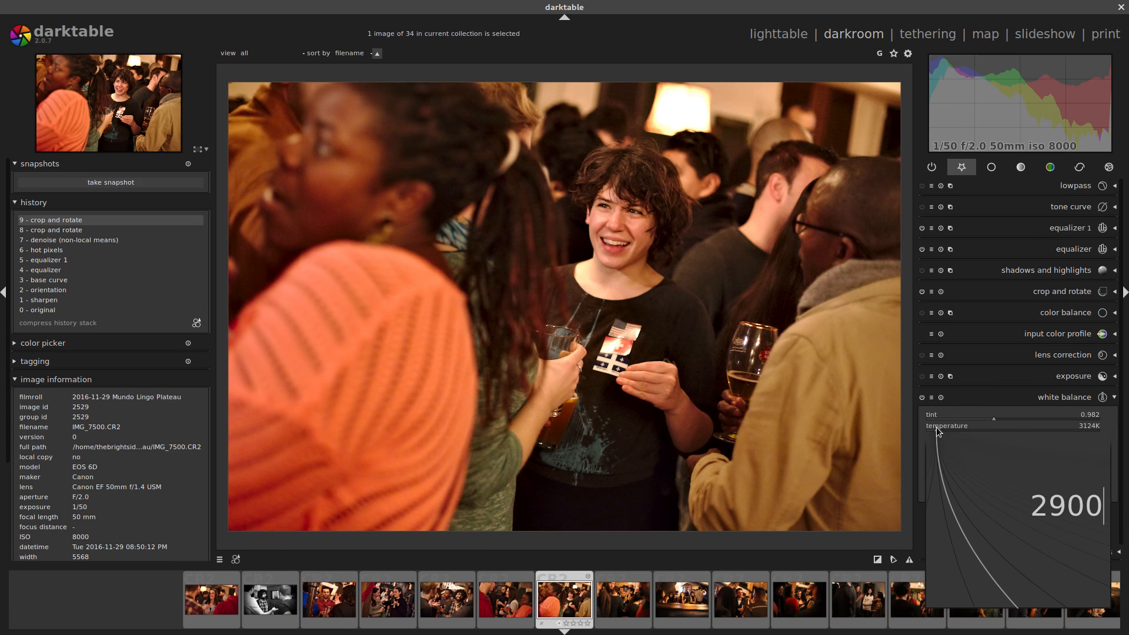
pyautogui.press('Return')
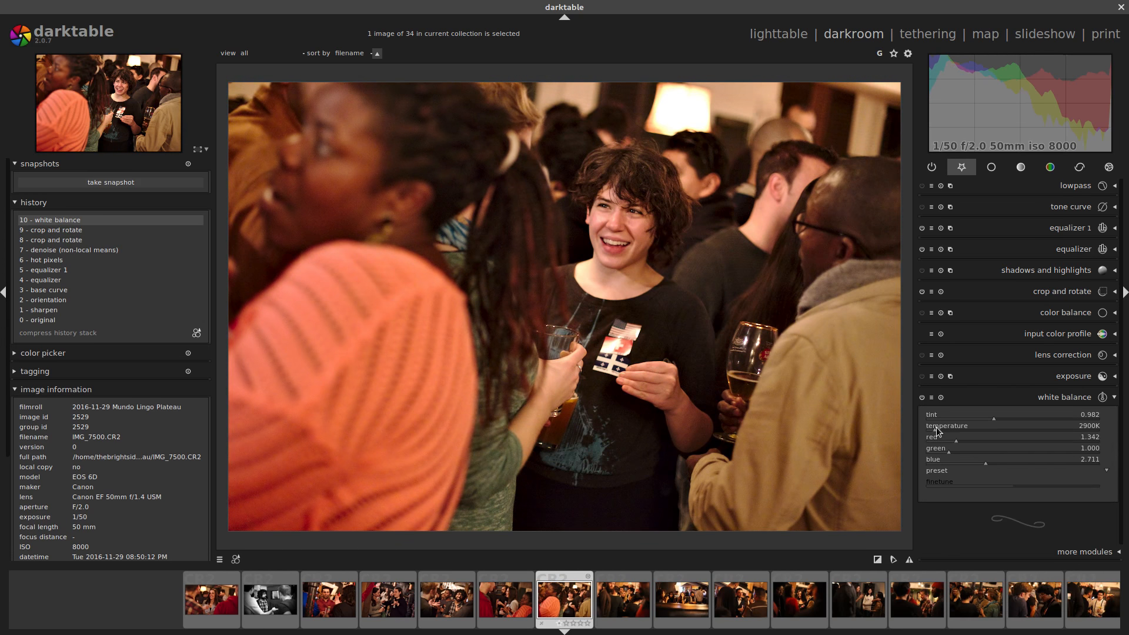
pyautogui.rightClick(935, 432)
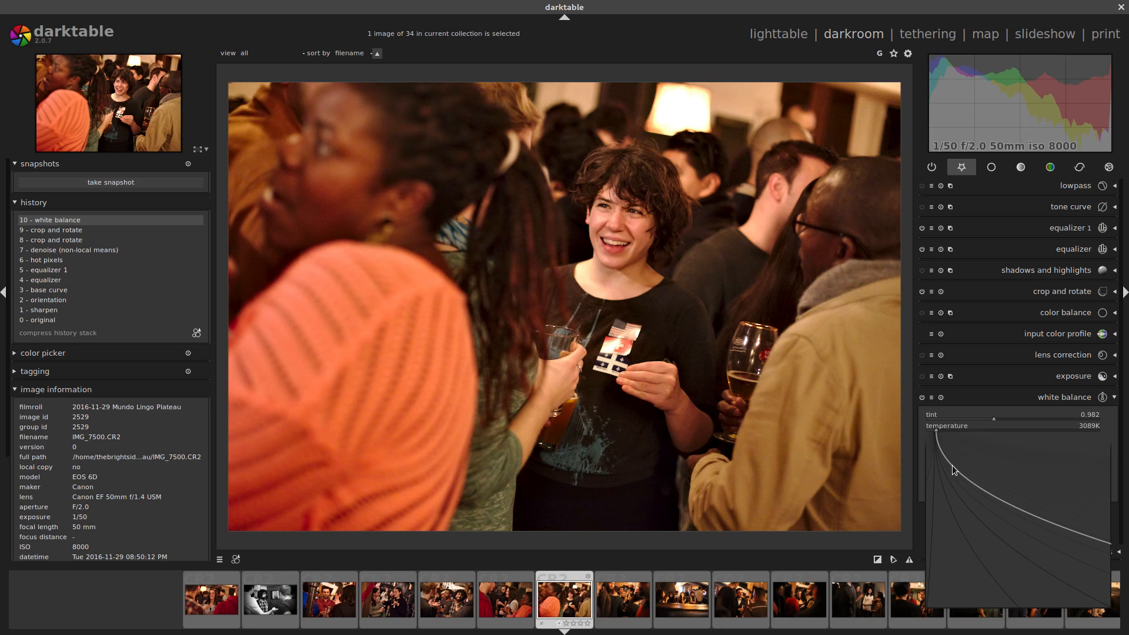
pyautogui.click(953, 467)
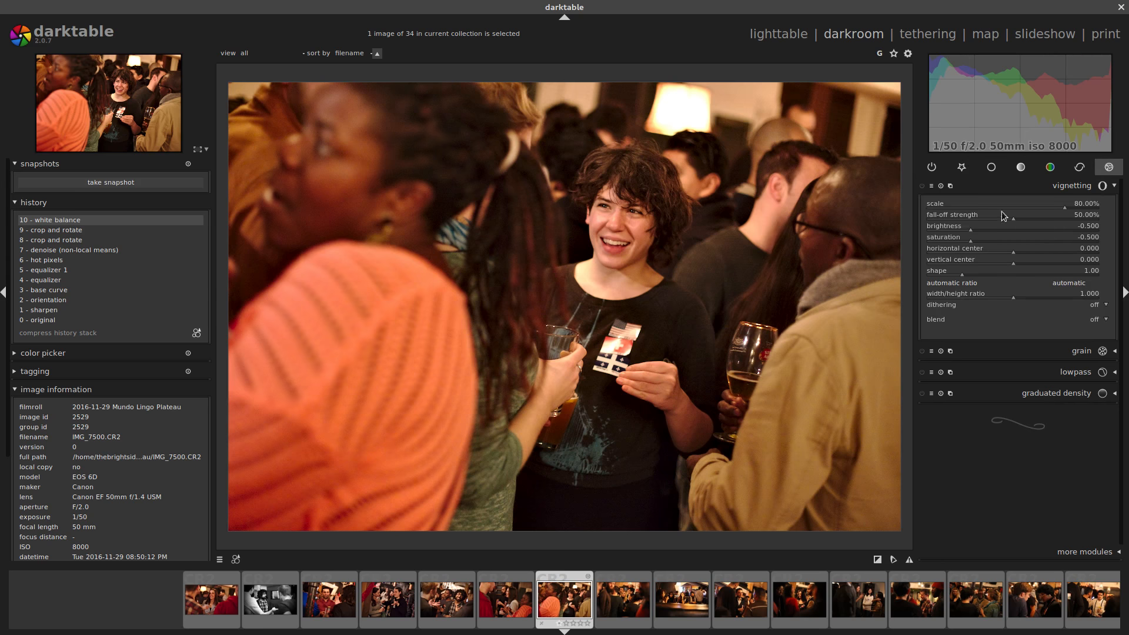
# Apply the 0 Saturation vignetting preset to IMG_7500.CR2, with scale 65%, fall-off strength 56% and brightness about -0.640.
pyautogui.click(932, 187)
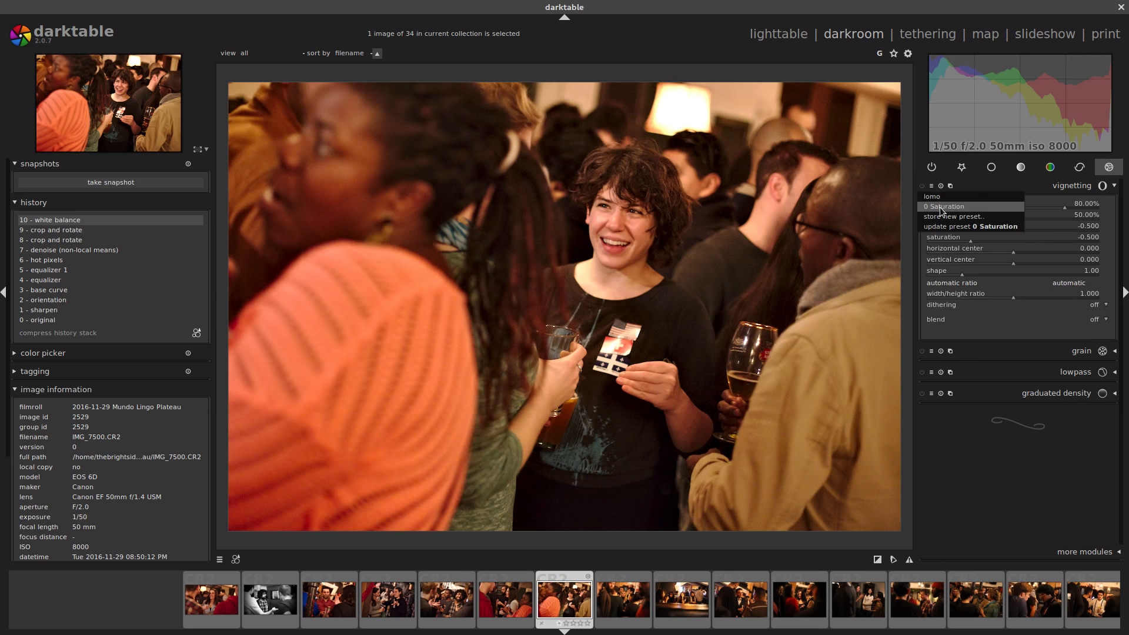
pyautogui.click(956, 213)
pyautogui.scroll(-5, 979, 205)
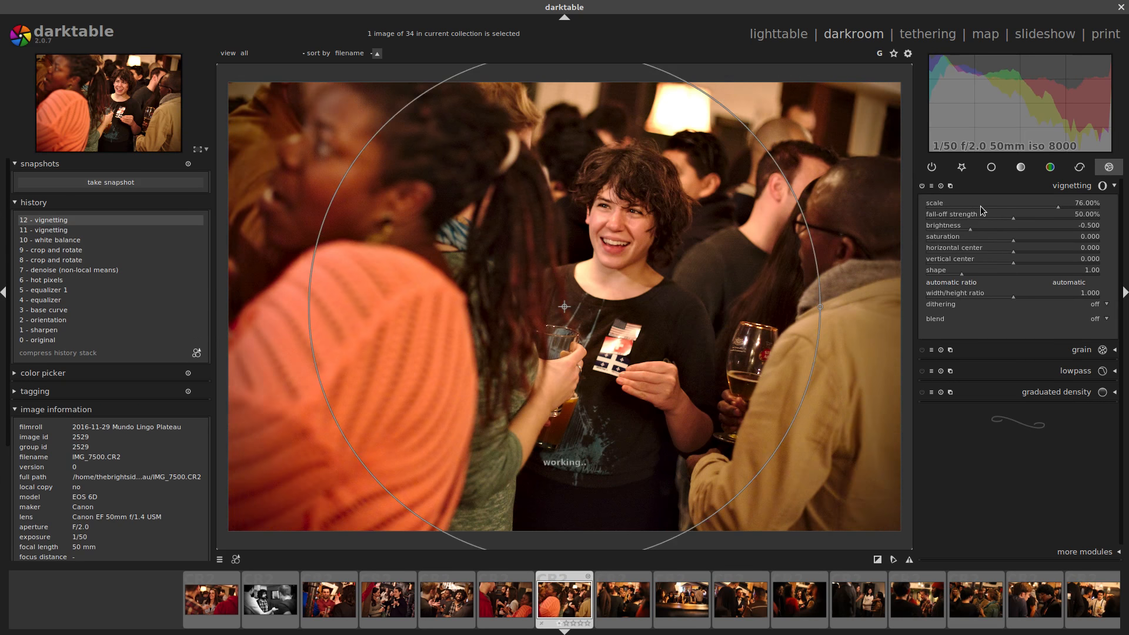
pyautogui.scroll(-2, 980, 207)
pyautogui.scroll(4, 977, 218)
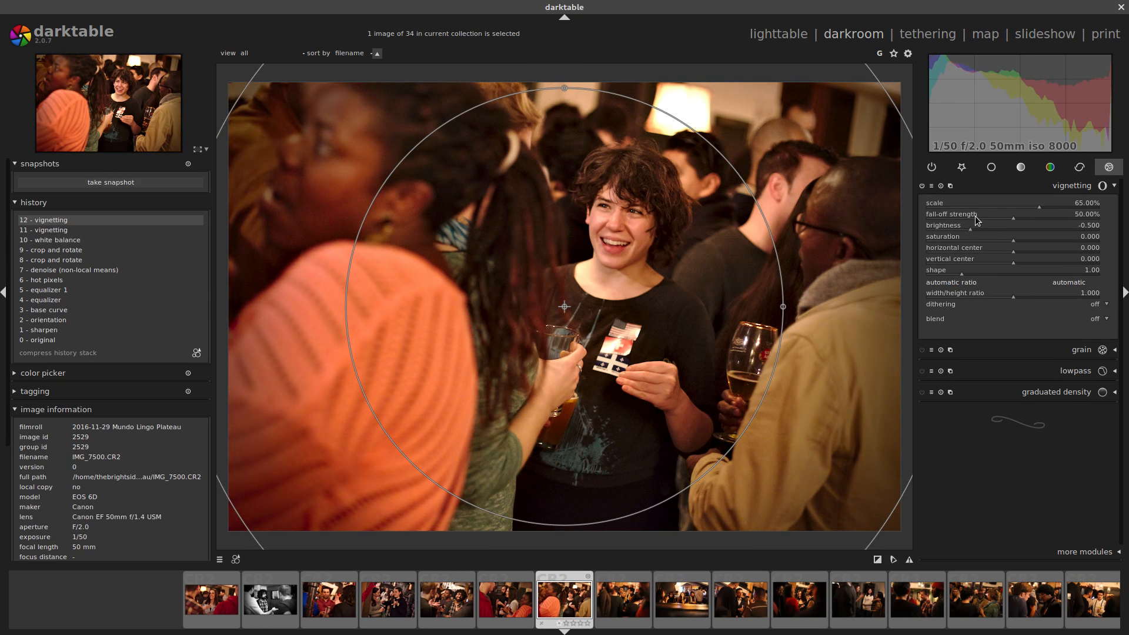
pyautogui.scroll(-1, 977, 220)
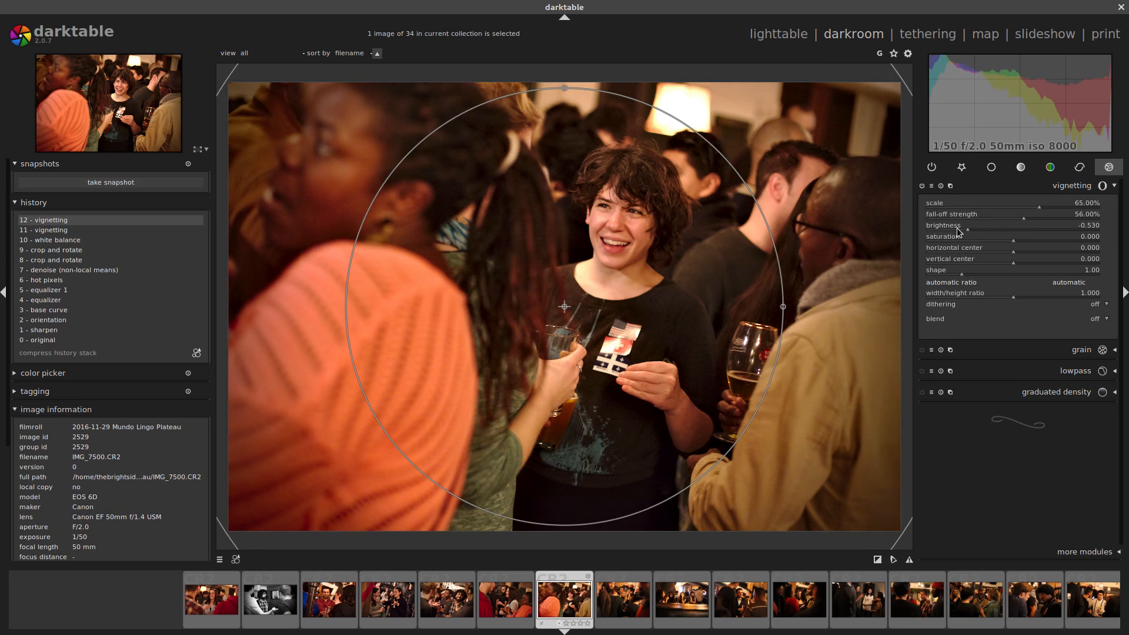
pyautogui.scroll(-3, 957, 229)
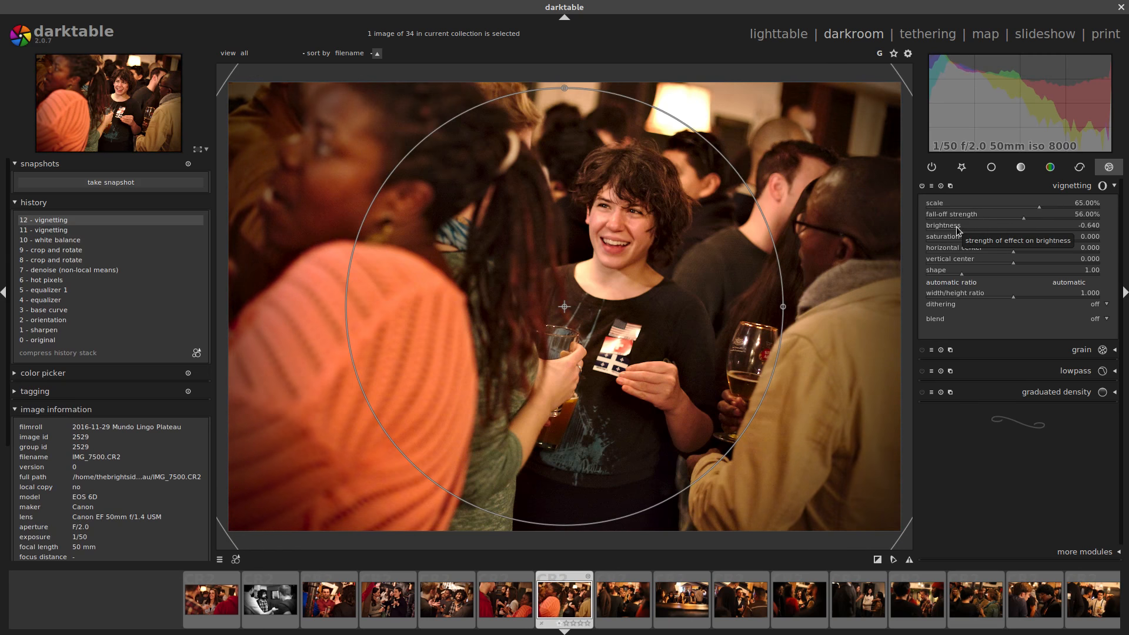
pyautogui.click(961, 167)
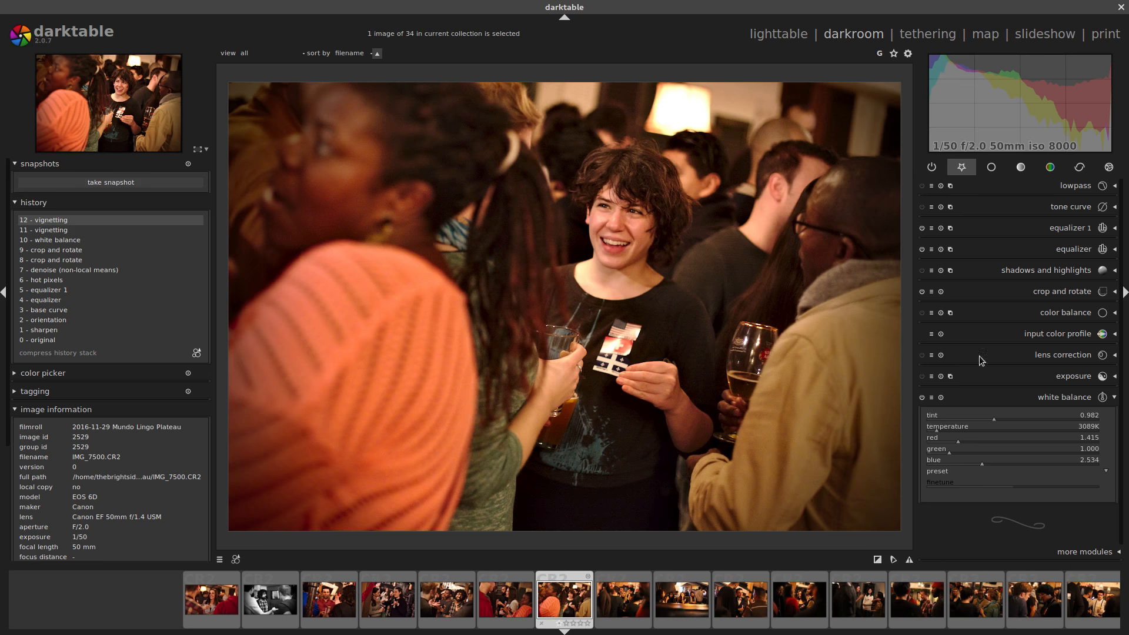
pyautogui.click(1054, 249)
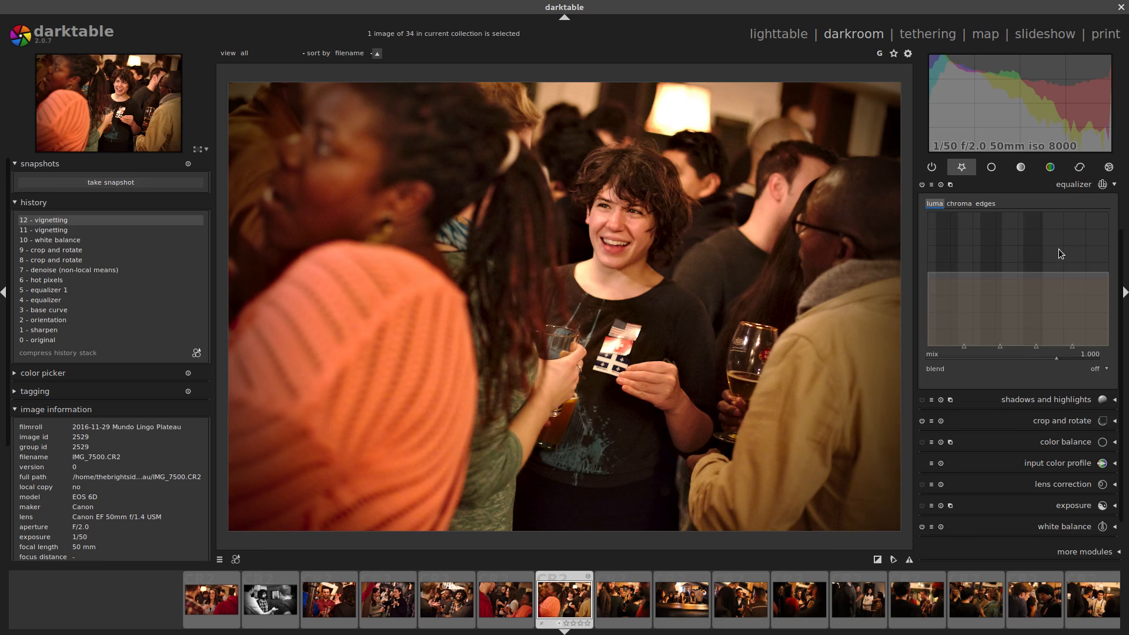
pyautogui.click(1071, 400)
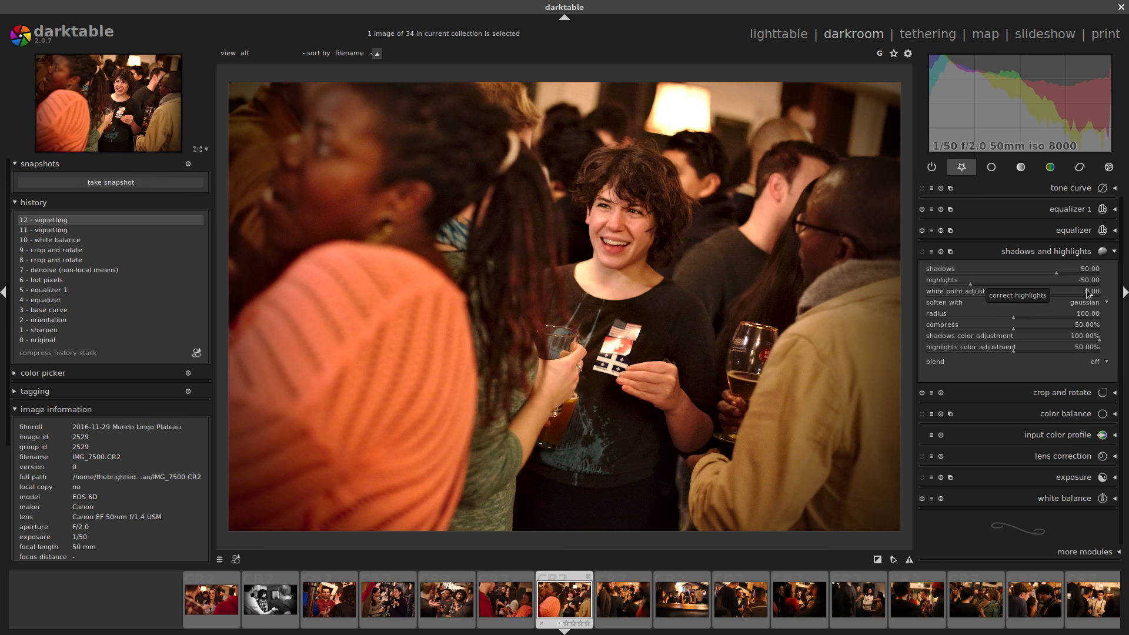
pyautogui.moveTo(1123, 322)
pyautogui.mouseDown()
pyautogui.moveTo(1123, 278)
pyautogui.moveTo(1123, 343)
pyautogui.mouseUp()
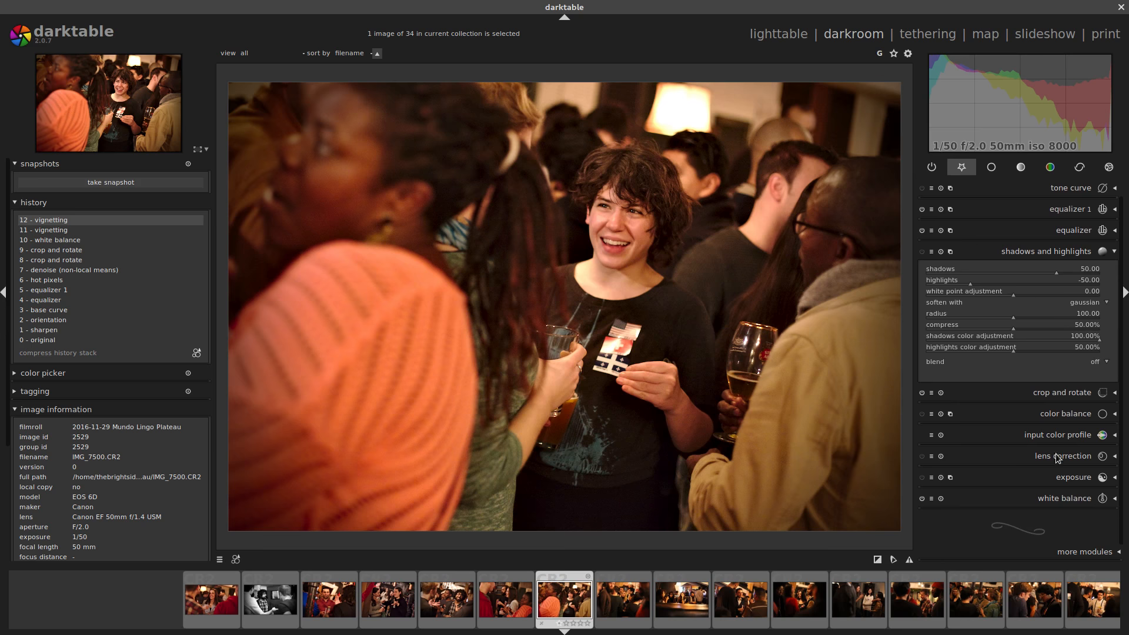
# Lower the exposure of IMG_7500.CR2 slightly, to about -0.22EV.
pyautogui.click(1063, 477)
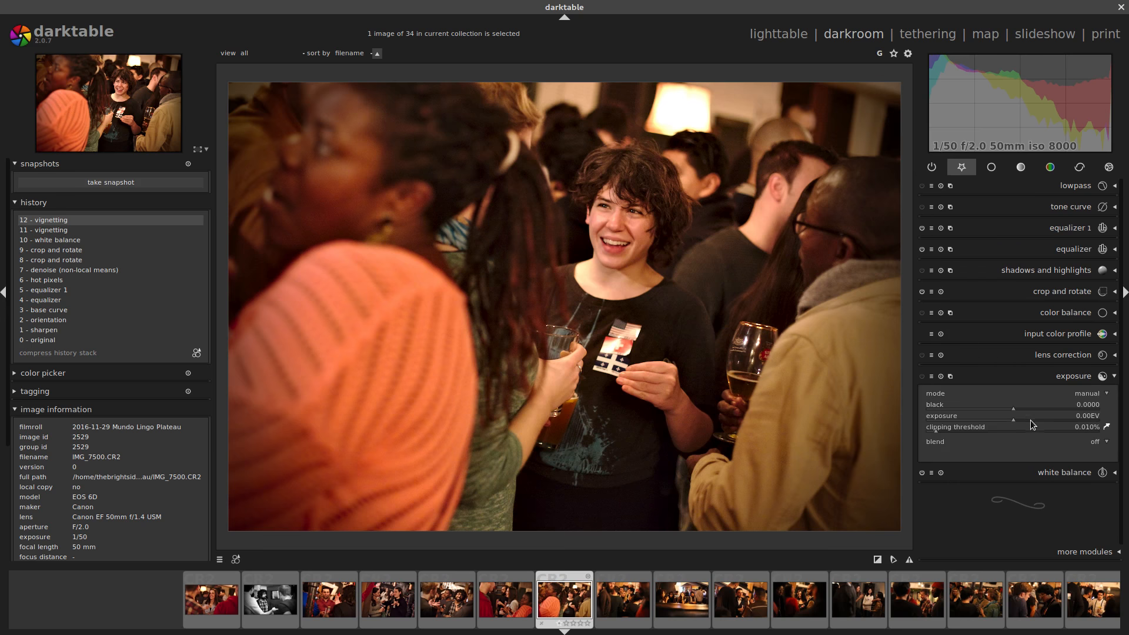
pyautogui.scroll(-11, 1030, 420)
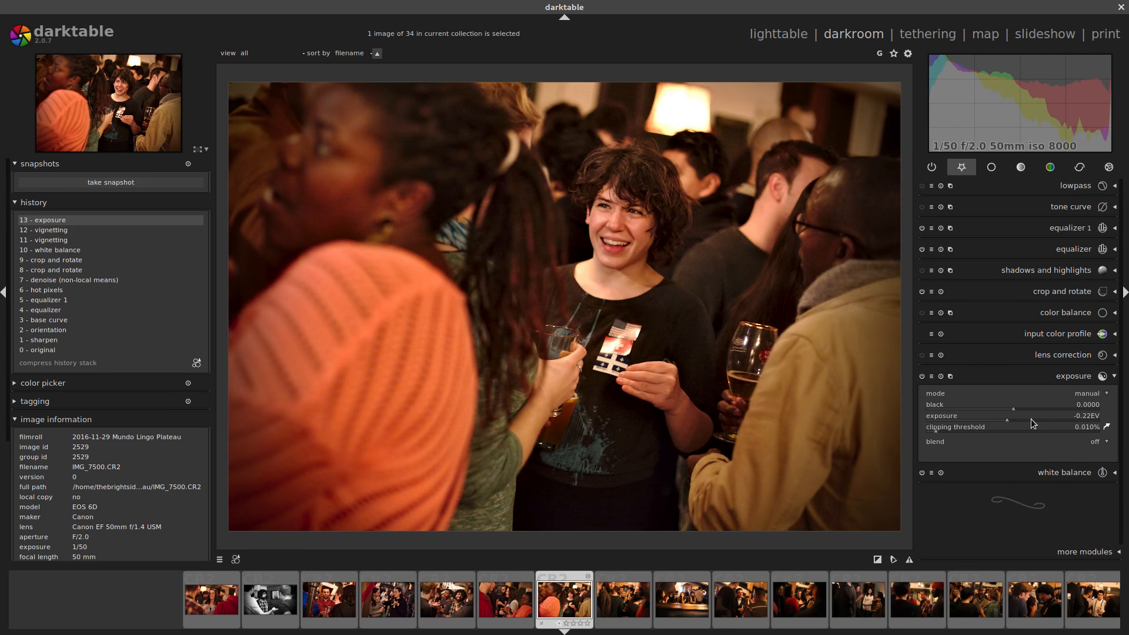
pyautogui.scroll(-2, 1031, 418)
# Recrop IMG_7500.CR2 to the 16:9 HDTV aspect at the photo's full width, cutting mostly from the top above the smiling woman.
pyautogui.click(1058, 291)
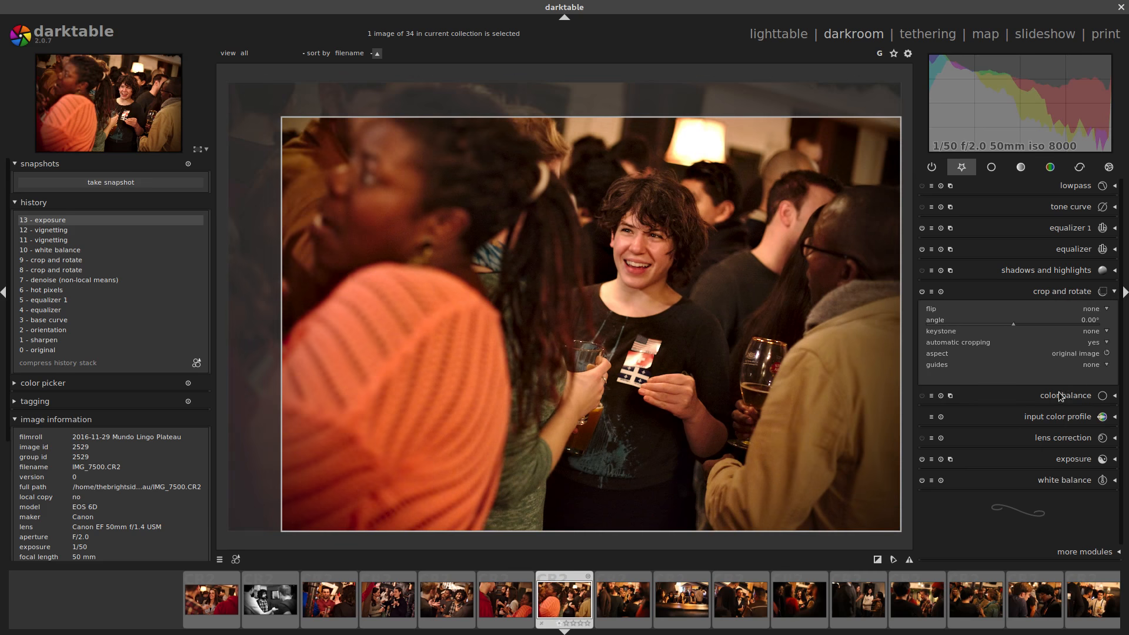
pyautogui.click(1067, 355)
pyautogui.click(1050, 488)
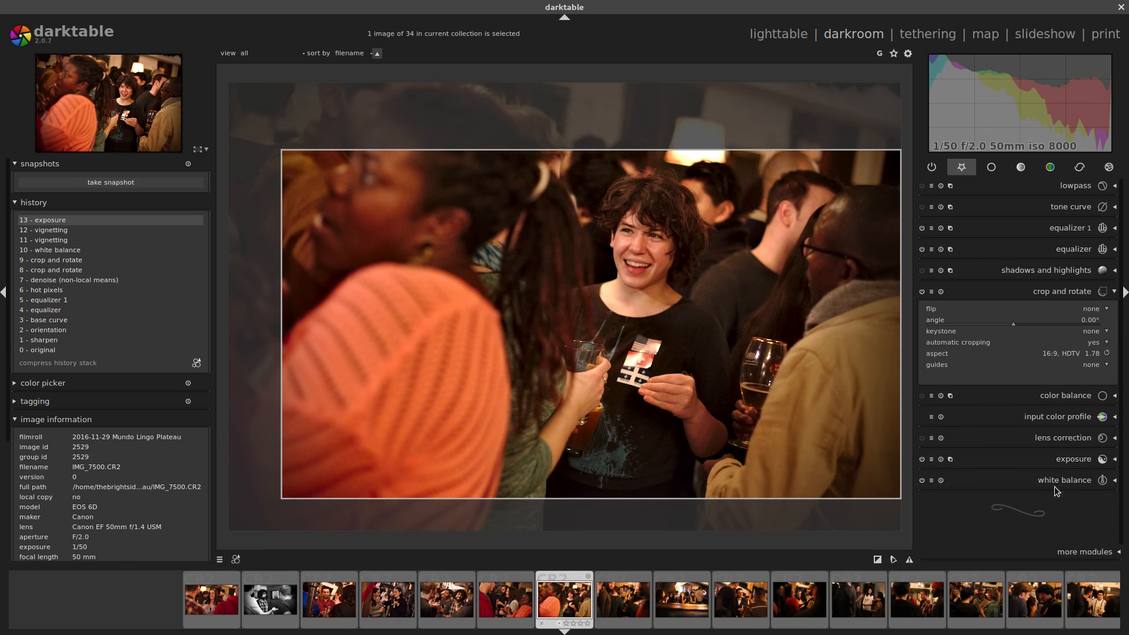
pyautogui.moveTo(641, 369); pyautogui.dragTo(641, 377)
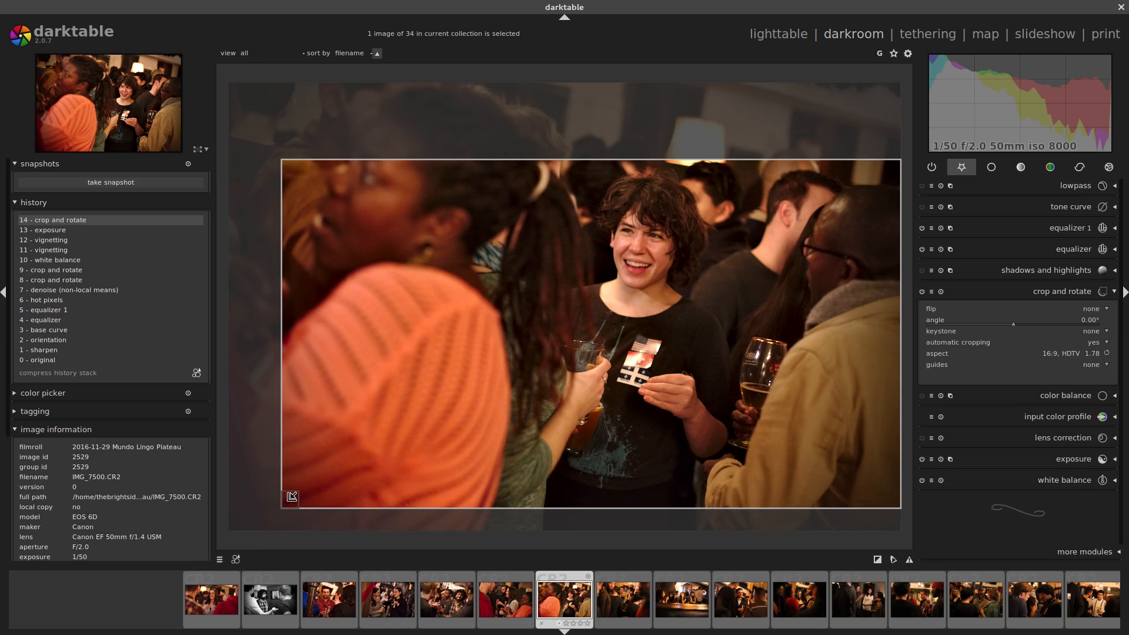
pyautogui.moveTo(287, 498); pyautogui.dragTo(247, 527)
pyautogui.moveTo(262, 292); pyautogui.dragTo(213, 295)
pyautogui.moveTo(678, 399); pyautogui.dragTo(675, 361)
pyautogui.moveTo(410, 197); pyautogui.dragTo(414, 230)
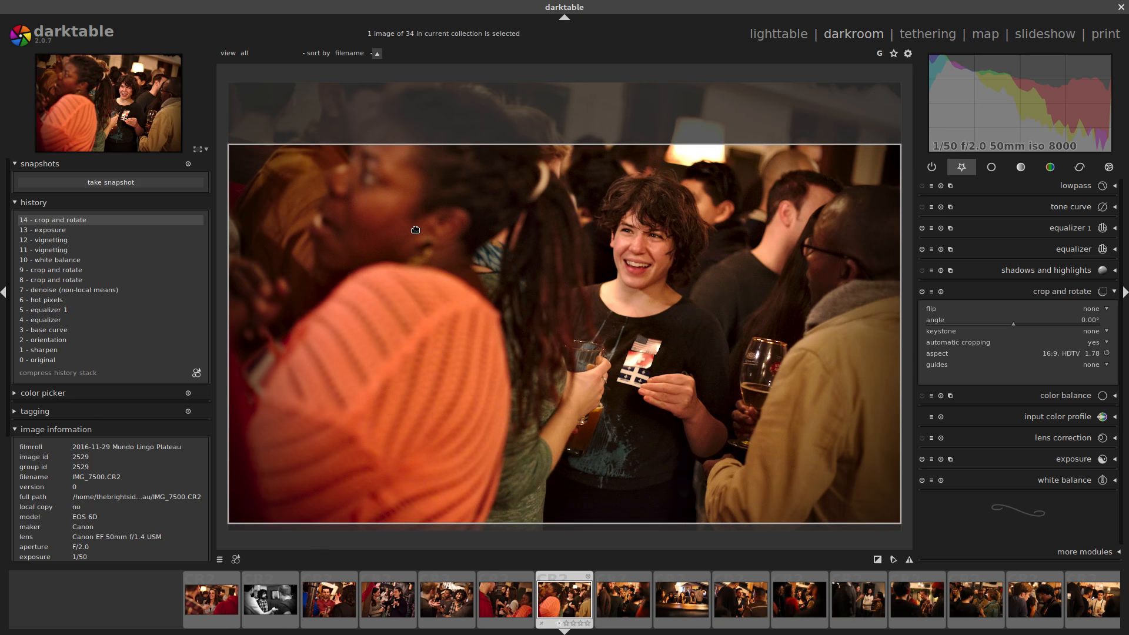
pyautogui.press('Return')
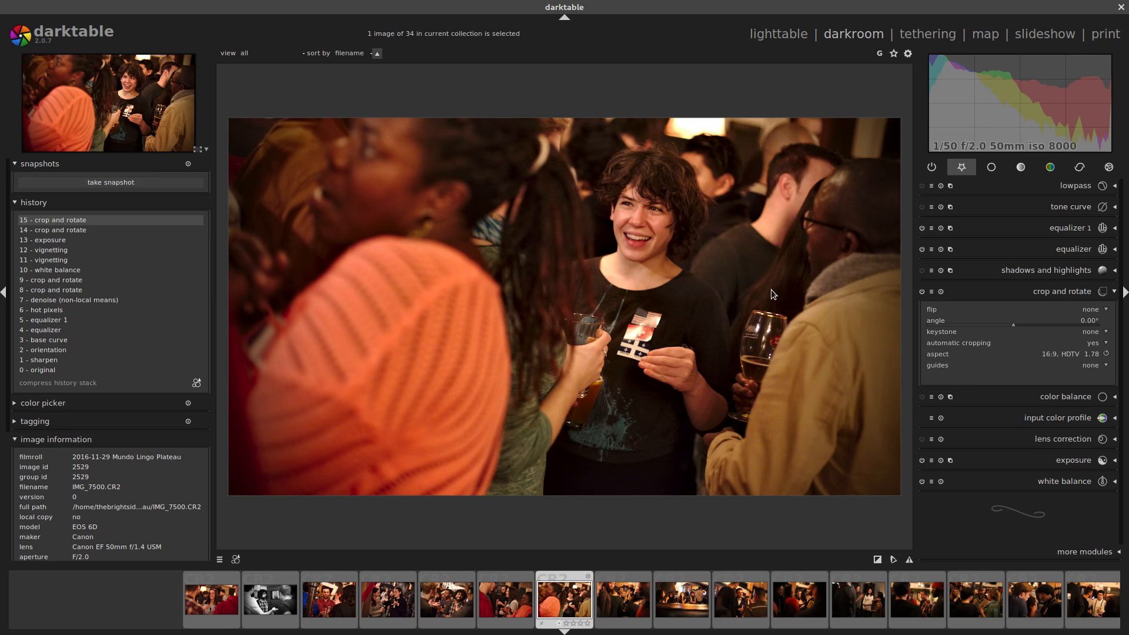
# Open the next photo, IMG_7501.CR2, and apply the Denoise+HotP+Clarity style to it.
pyautogui.press('space')
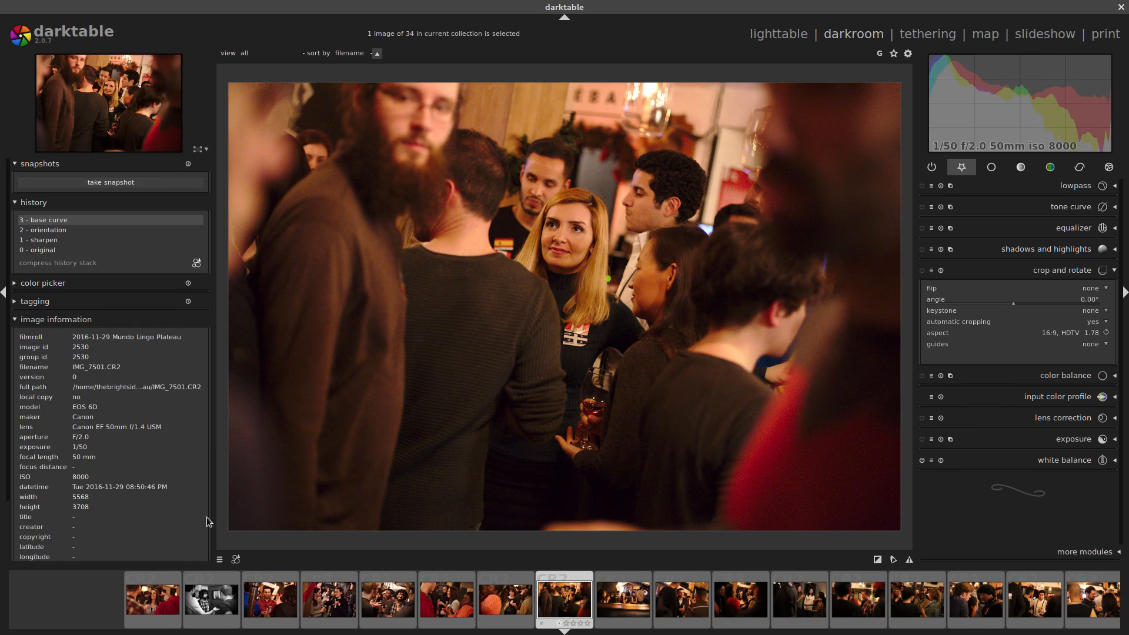
pyautogui.click(236, 559)
pyautogui.click(268, 566)
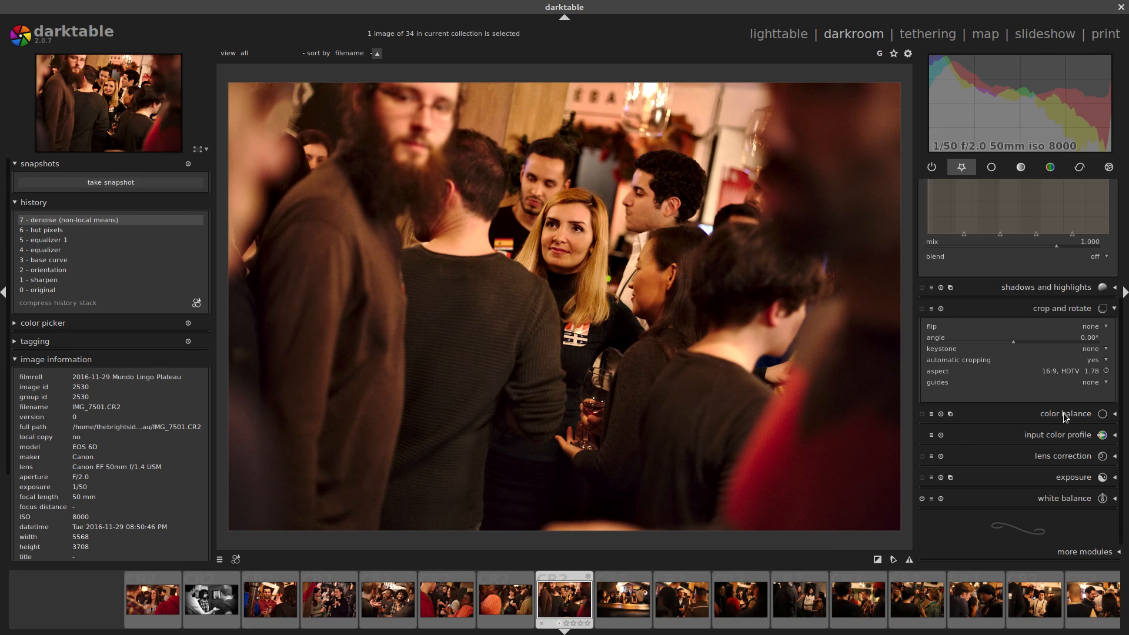
# Crop IMG_7501.CR2 at the original image aspect, trimming the bottom edge and a little from both sides.
pyautogui.click(1067, 372)
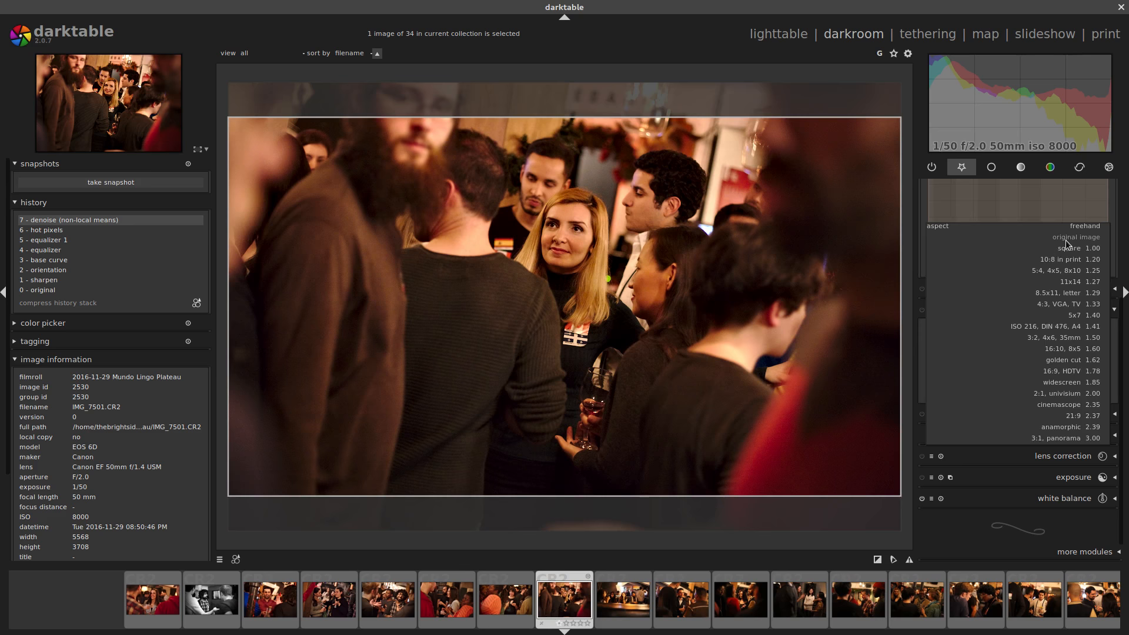
pyautogui.click(1071, 244)
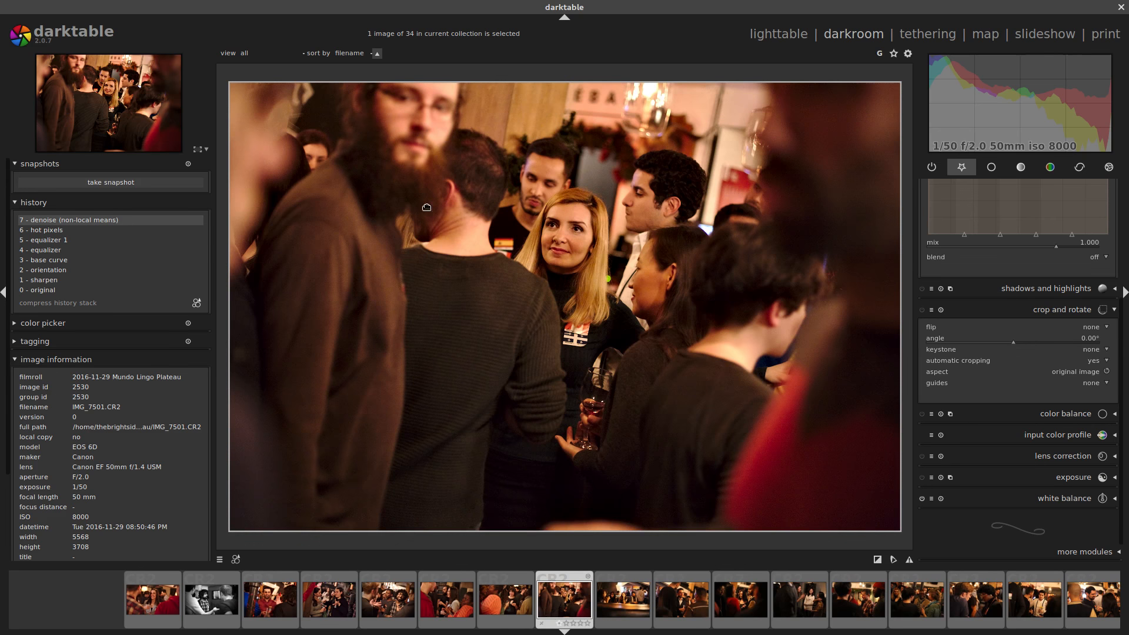
pyautogui.moveTo(606, 535); pyautogui.dragTo(567, 517)
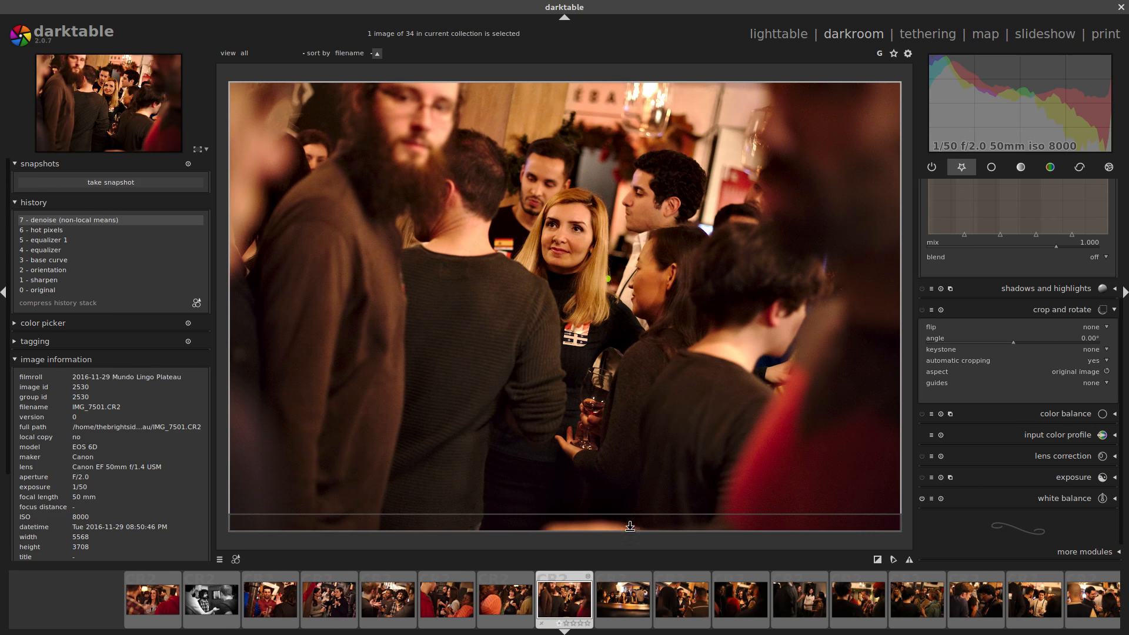
pyautogui.moveTo(596, 522); pyautogui.dragTo(598, 513)
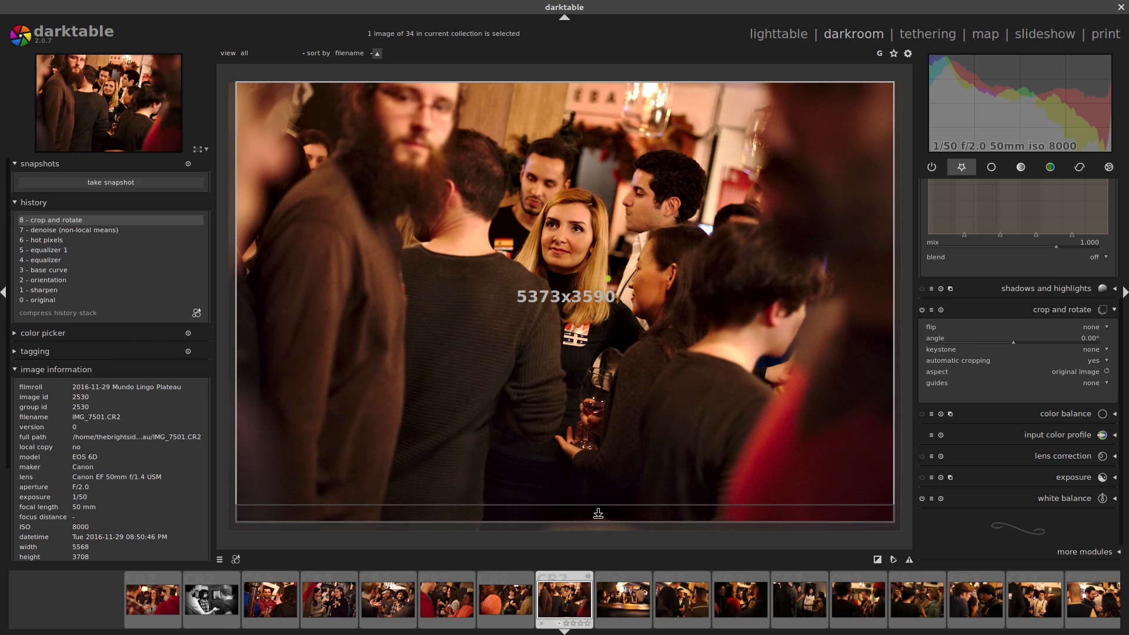
pyautogui.doubleClick(614, 417)
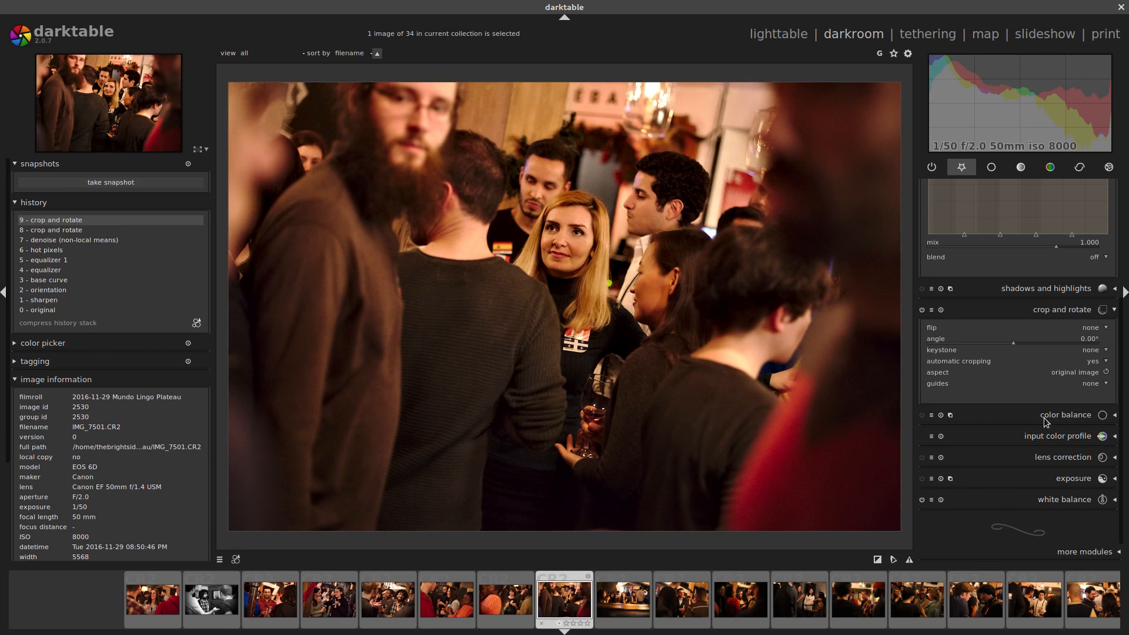
# Set the white balance temperature of IMG_7501.CR2 to 2900K and lower its tint slightly.
pyautogui.click(1062, 499)
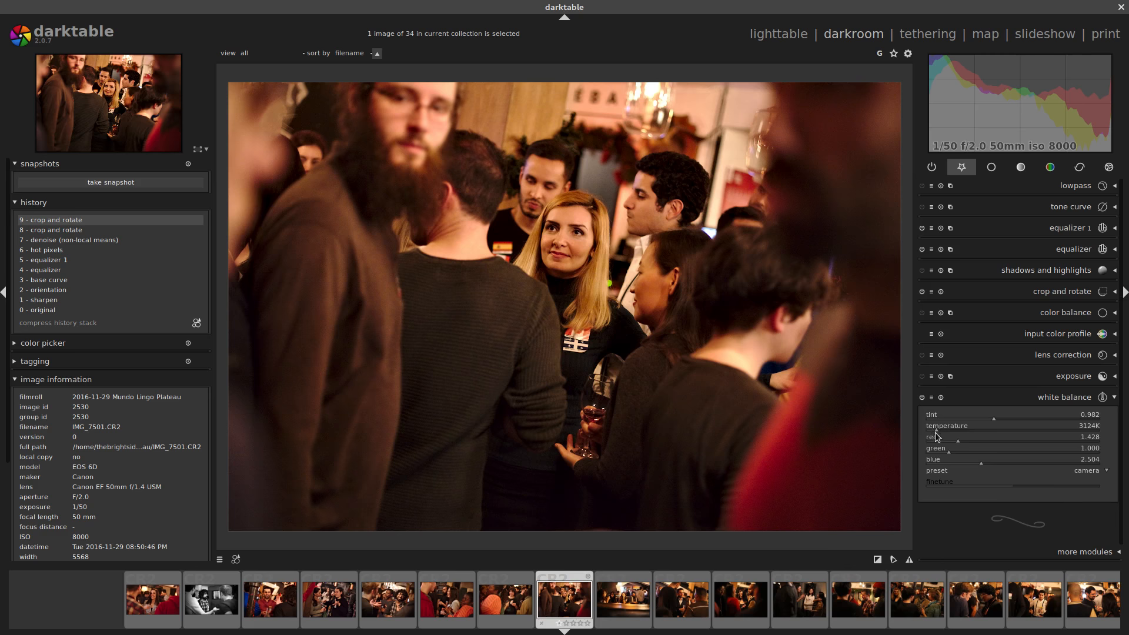
pyautogui.rightClick(936, 430)
pyautogui.write('2900')
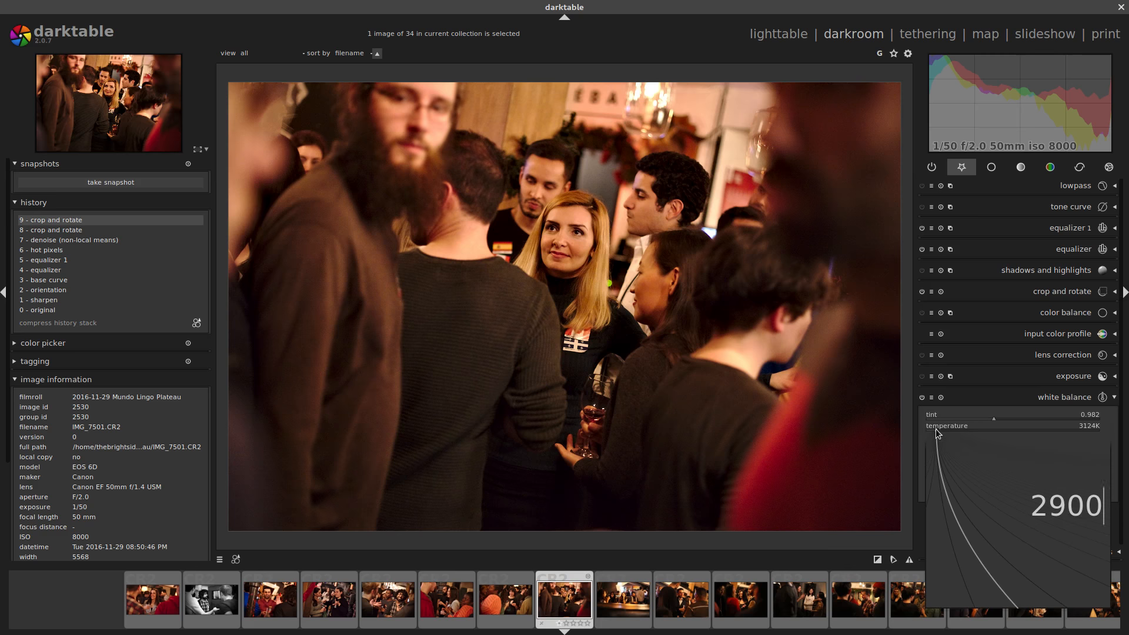
pyautogui.press('Return')
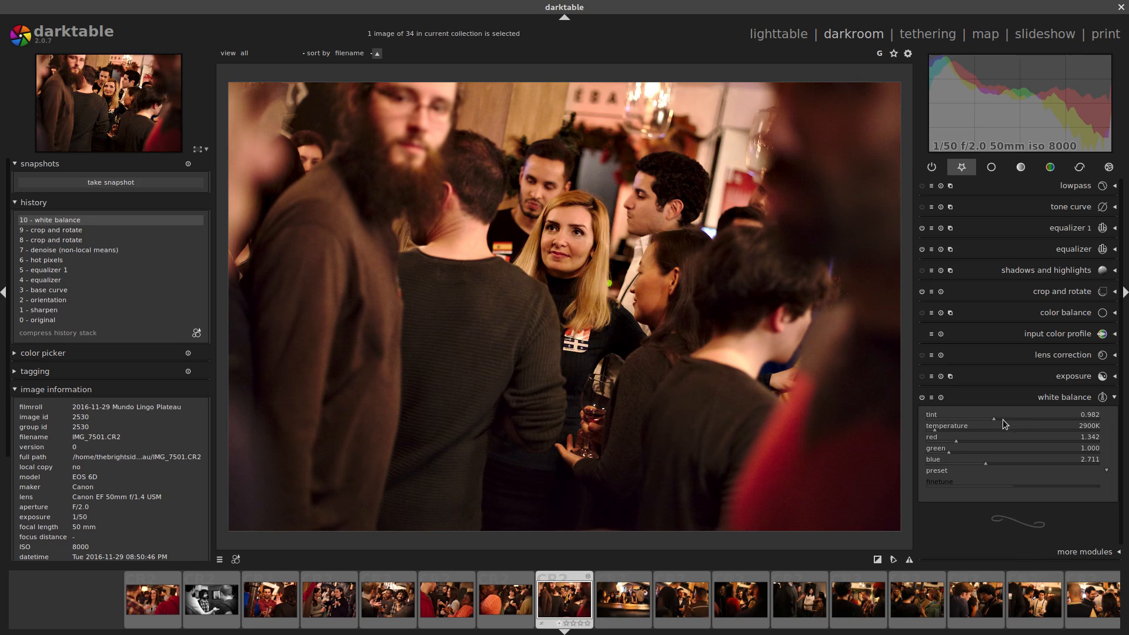
pyautogui.scroll(-5, 1002, 416)
pyautogui.scroll(-8, 1002, 417)
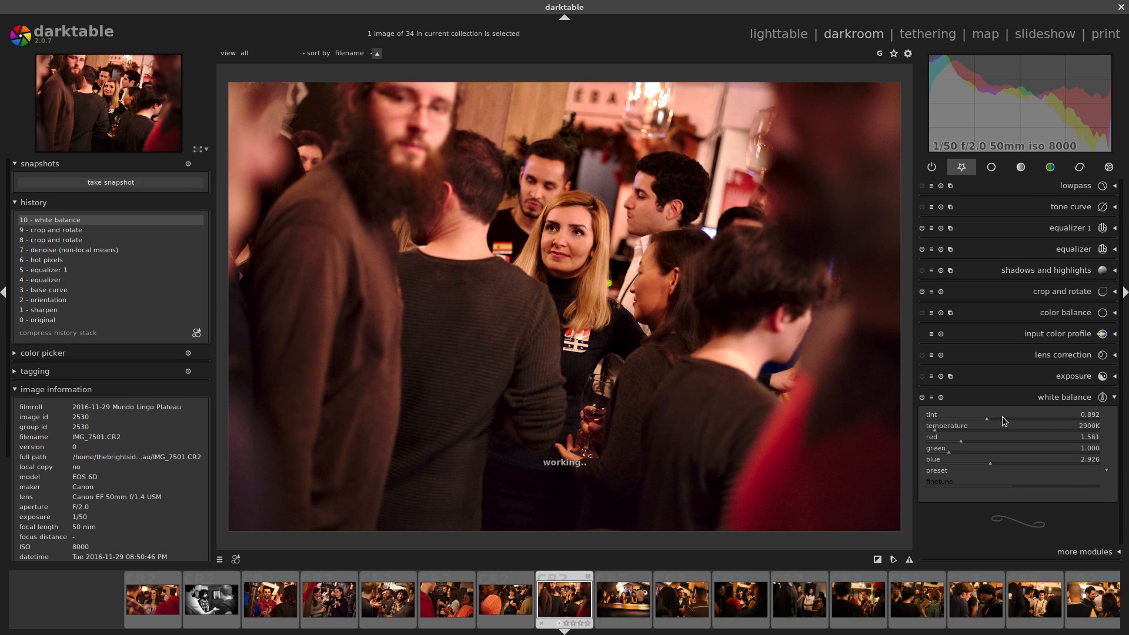
pyautogui.scroll(9, 1002, 417)
pyautogui.scroll(1, 1001, 416)
# Apply the 0 Saturation vignetting preset to IMG_7501.CR2 and reduce its scale to about 64.5%.
pyautogui.click(1109, 167)
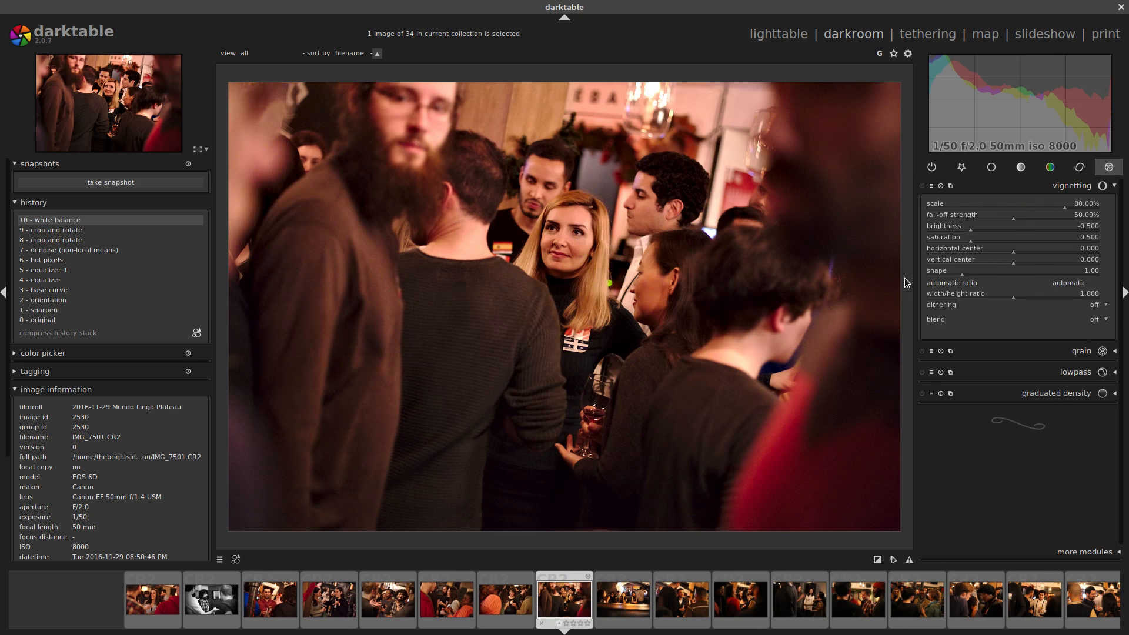
pyautogui.click(933, 185)
pyautogui.click(943, 207)
pyautogui.scroll(-17, 1039, 205)
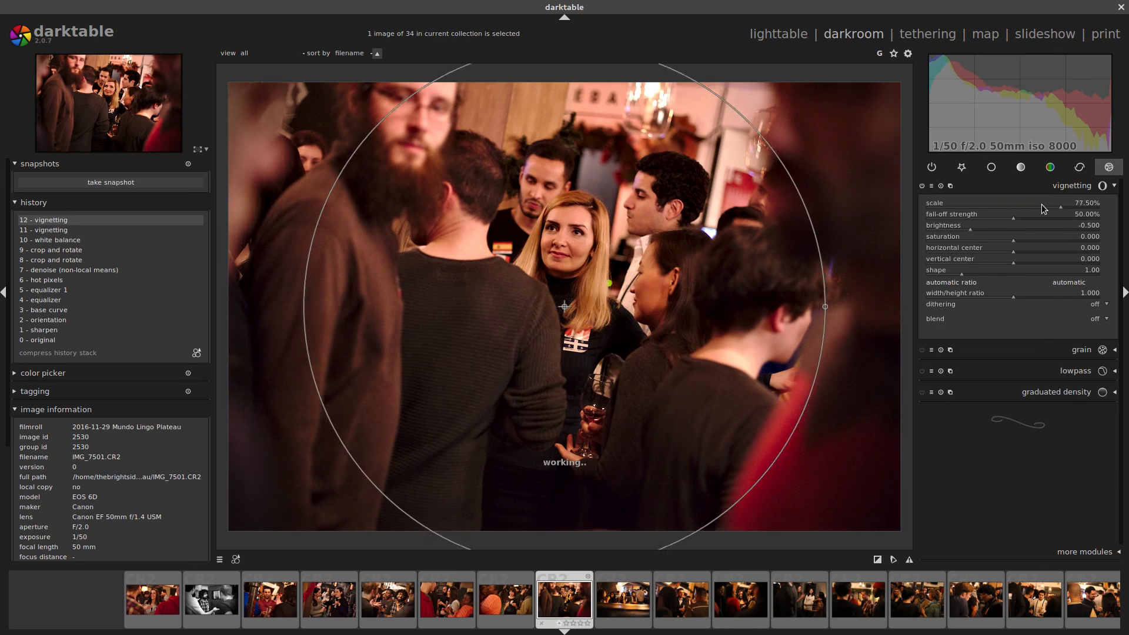
pyautogui.scroll(-14, 1038, 206)
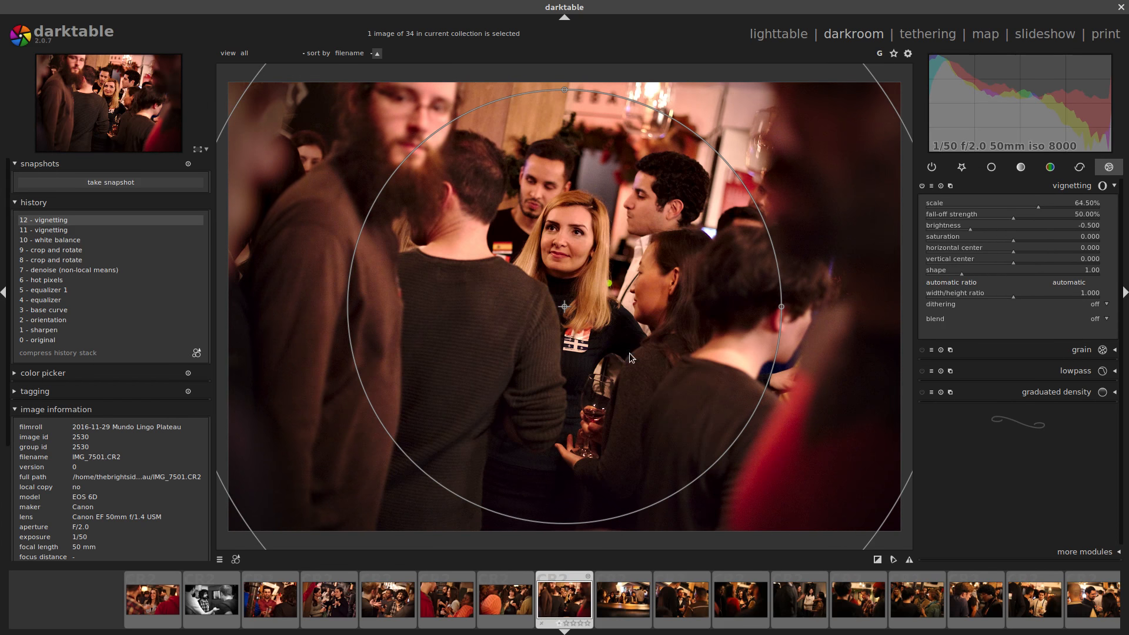
# Set the white balance tint of IMG_7501.CR2 to 0.952 and return to the photo overview.
pyautogui.click(961, 167)
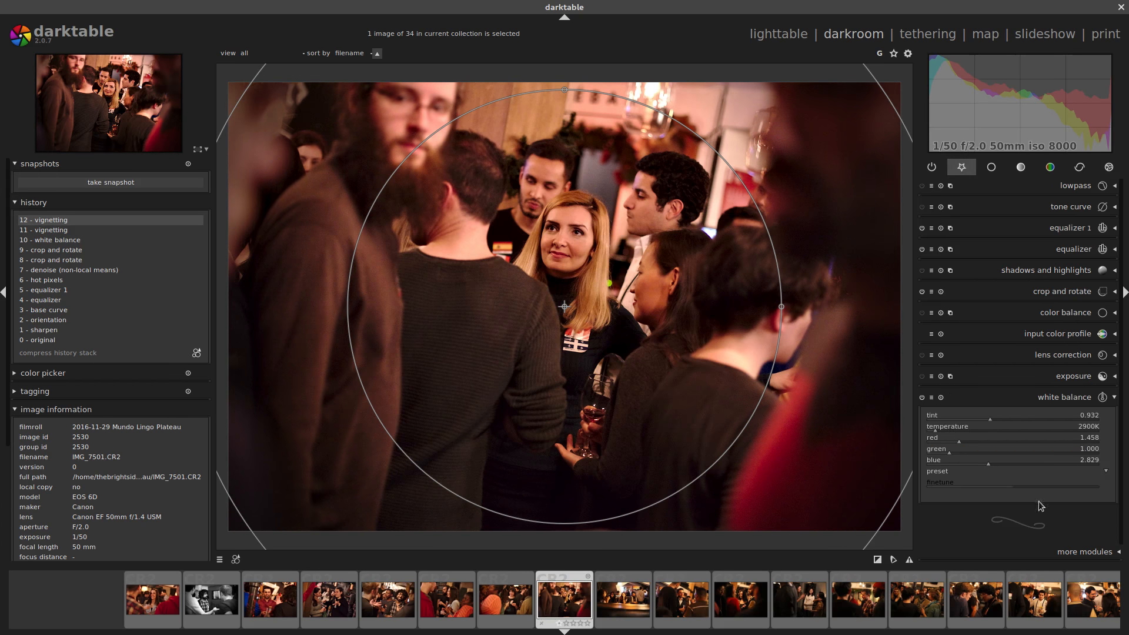
pyautogui.scroll(1, 997, 418)
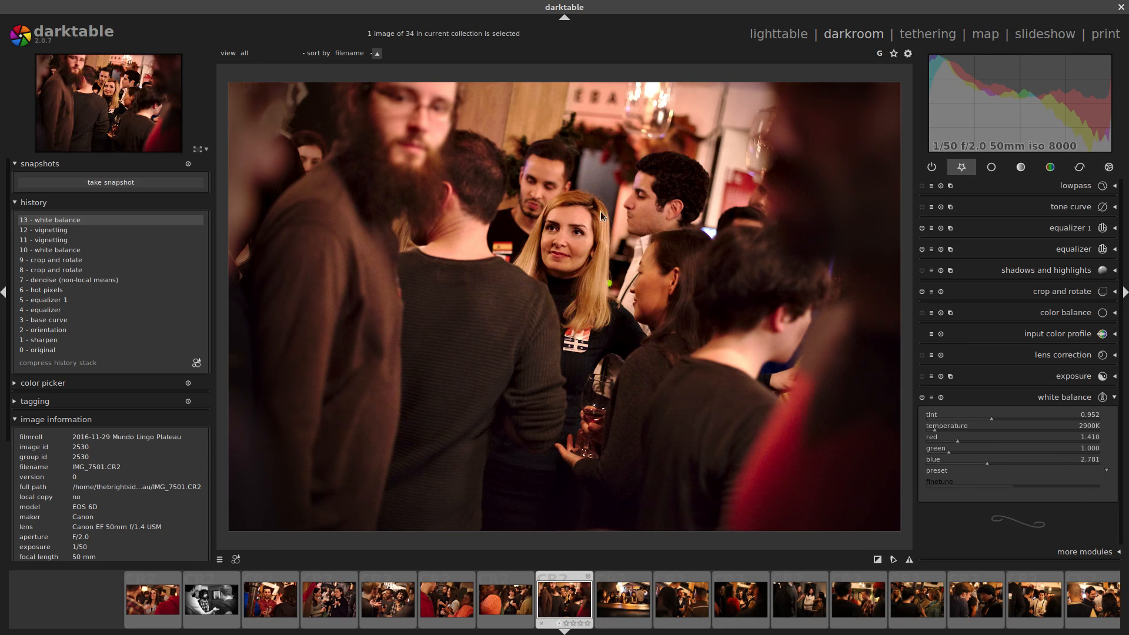
pyautogui.click(776, 33)
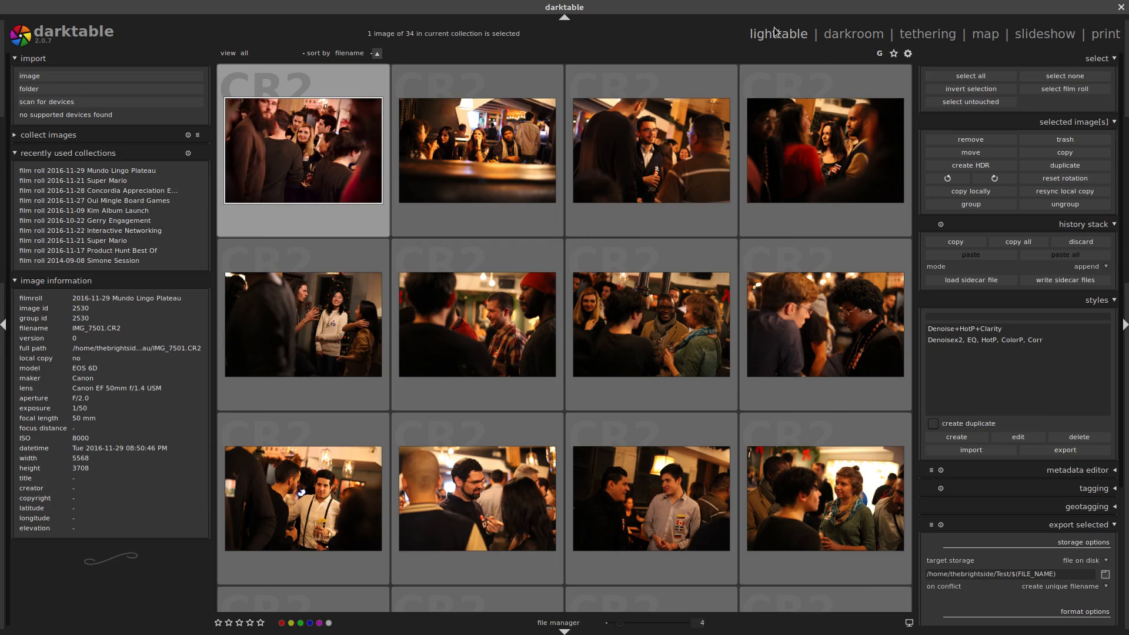
# Open IMG_7484.CR2 and set its white balance to tint 0.991 and temperature 3000K.
pyautogui.scroll(2, 467, 182)
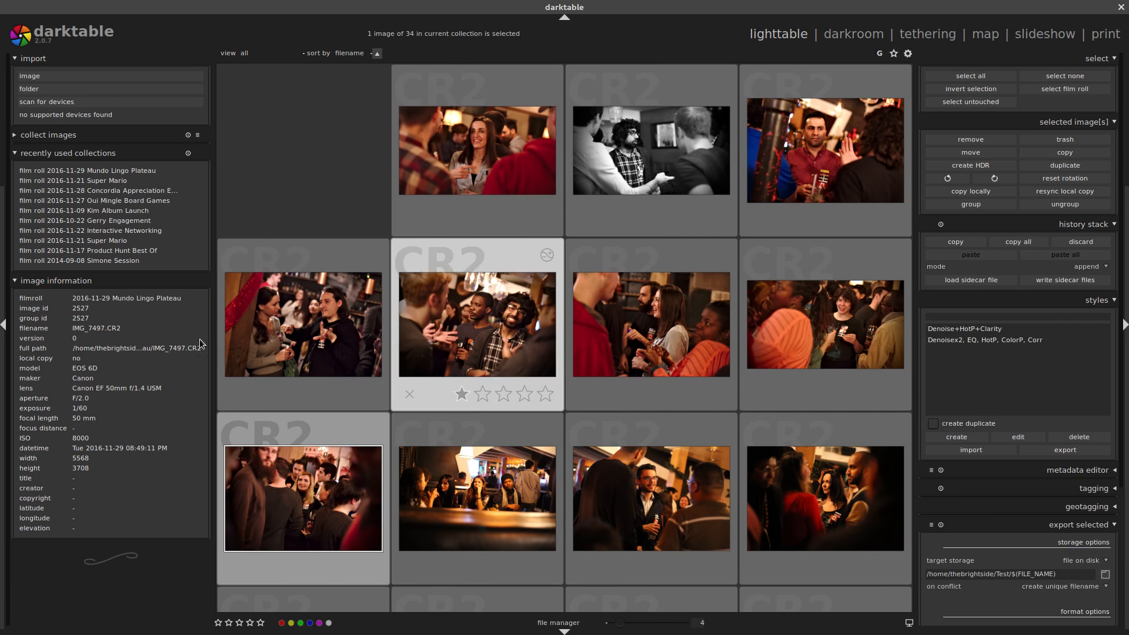
pyautogui.doubleClick(462, 187)
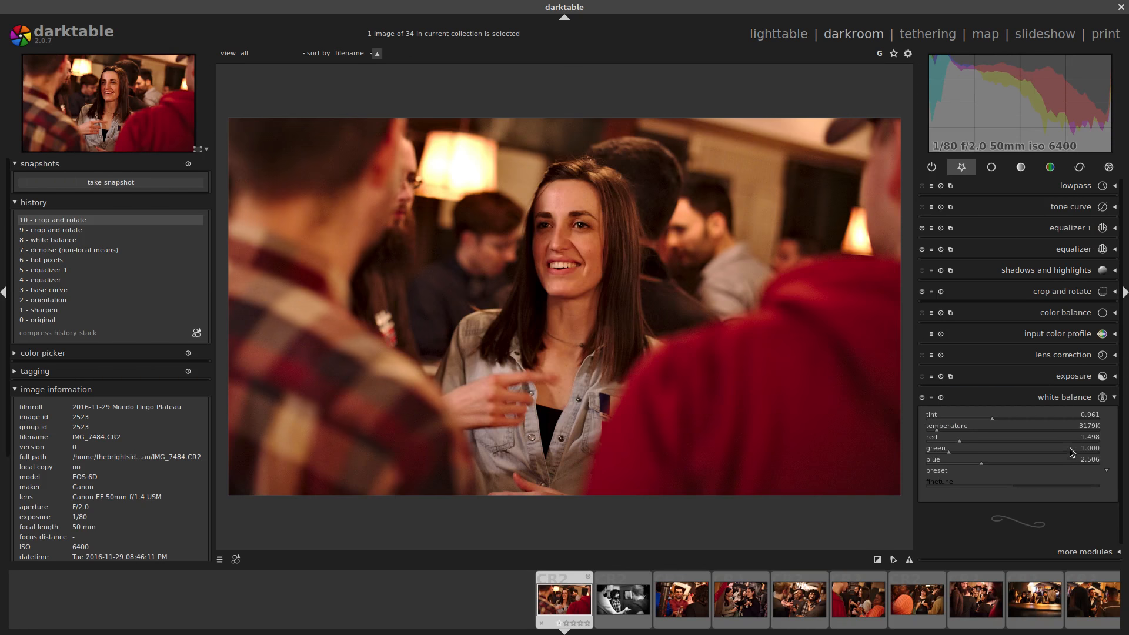
pyautogui.scroll(3, 1001, 416)
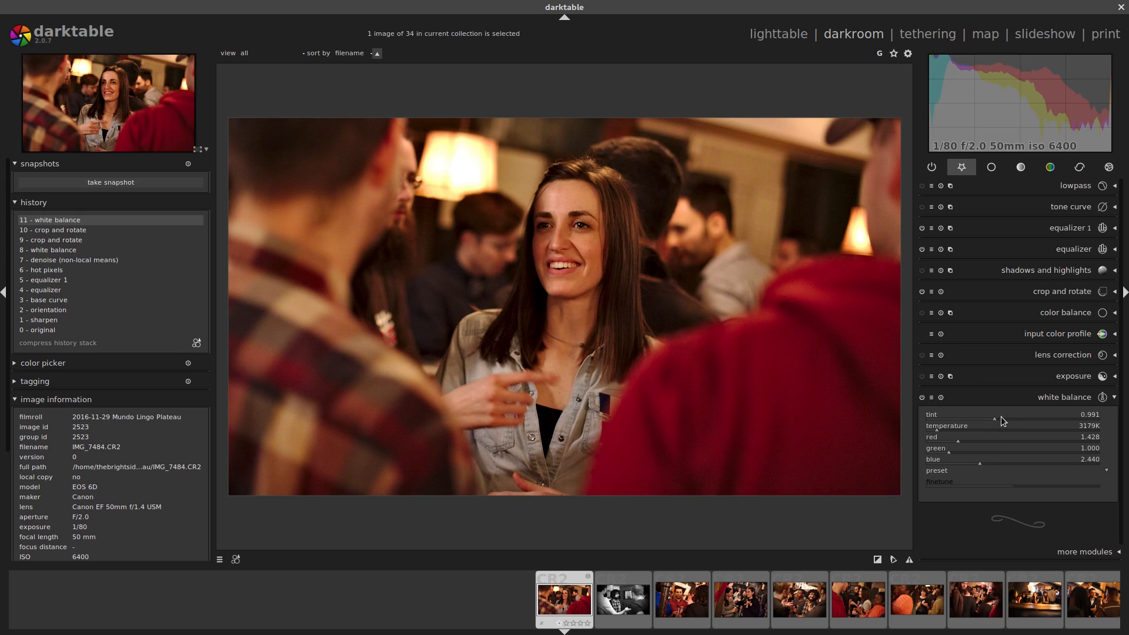
pyautogui.rightClick(939, 434)
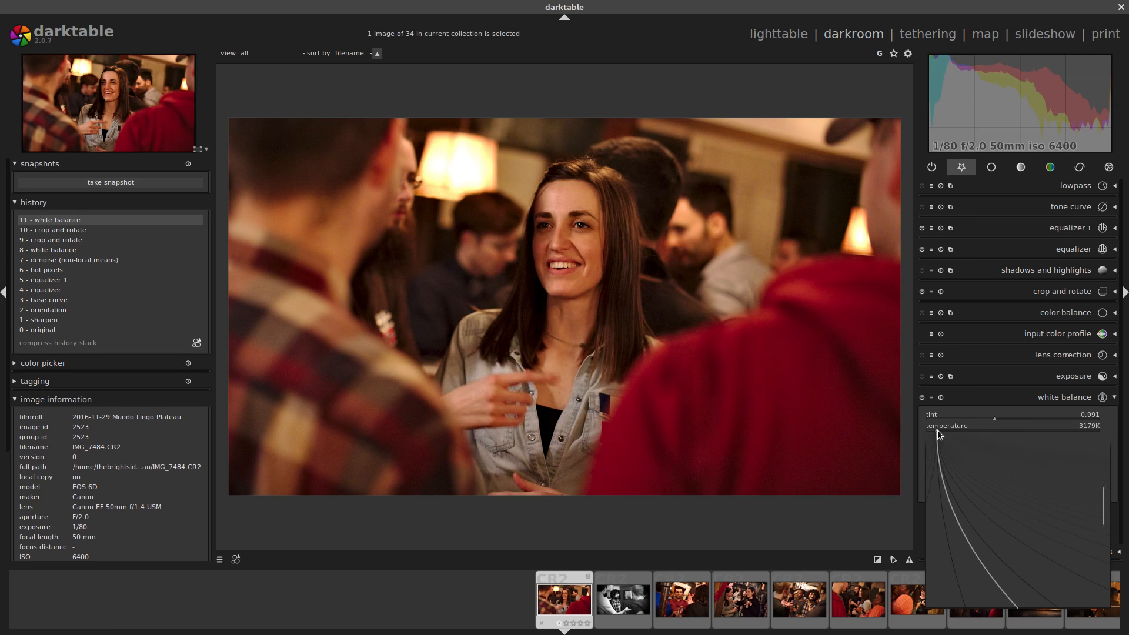
pyautogui.write('3000')
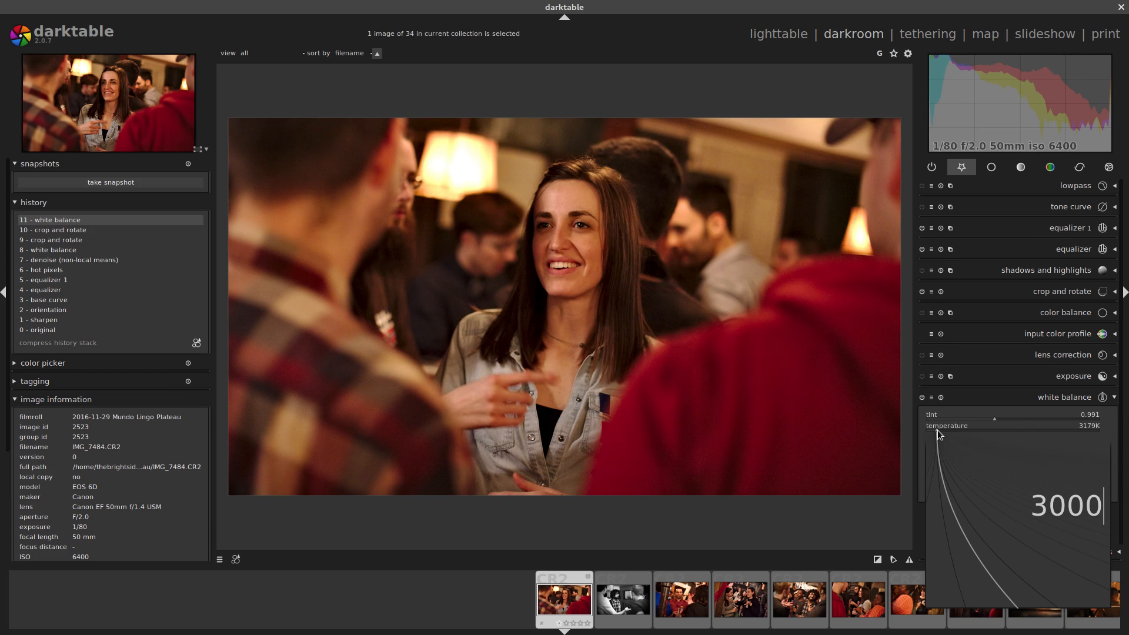
pyautogui.press('Return')
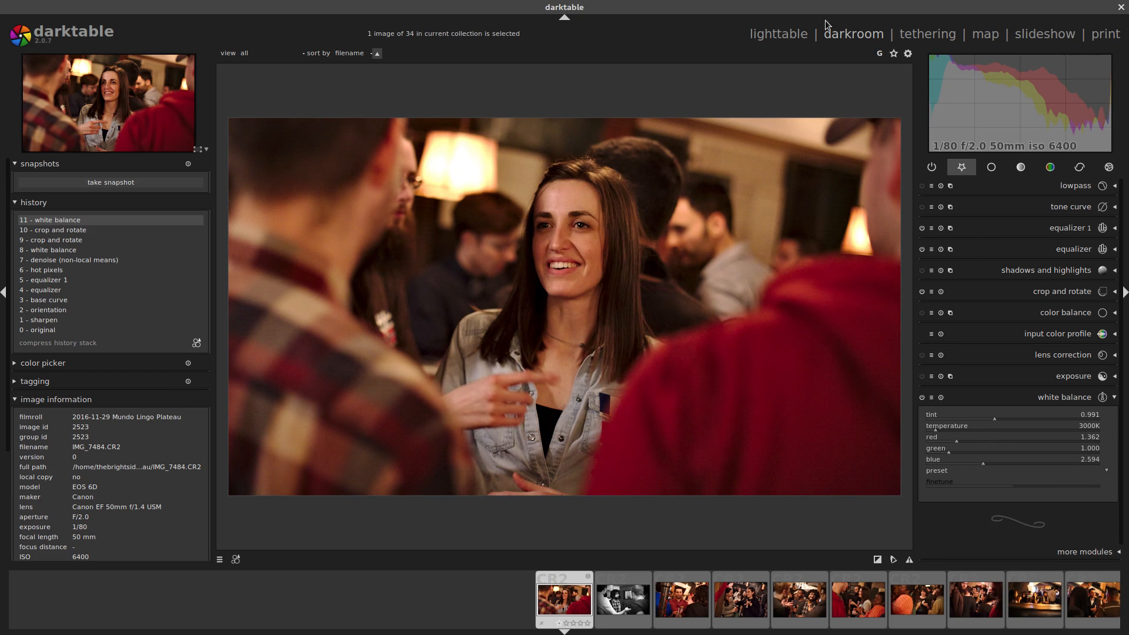
# Reopen IMG_7484.CR2 from the overview and raise its color balance gain factor to 0.095.
pyautogui.click(771, 34)
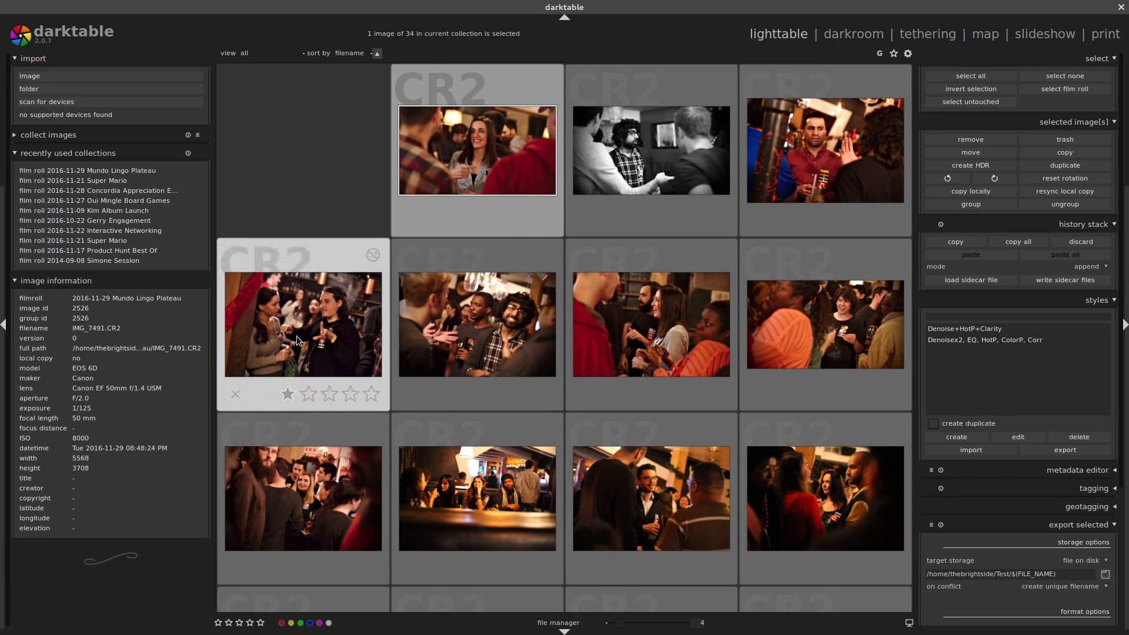
pyautogui.doubleClick(453, 188)
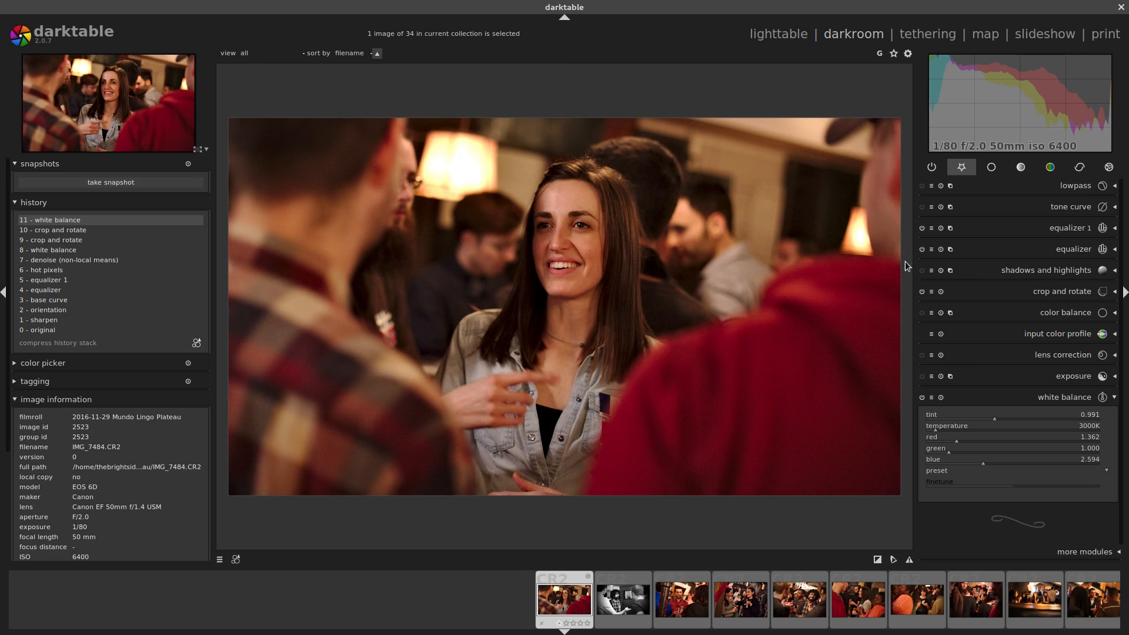
pyautogui.click(1070, 310)
pyautogui.scroll(3, 1033, 368)
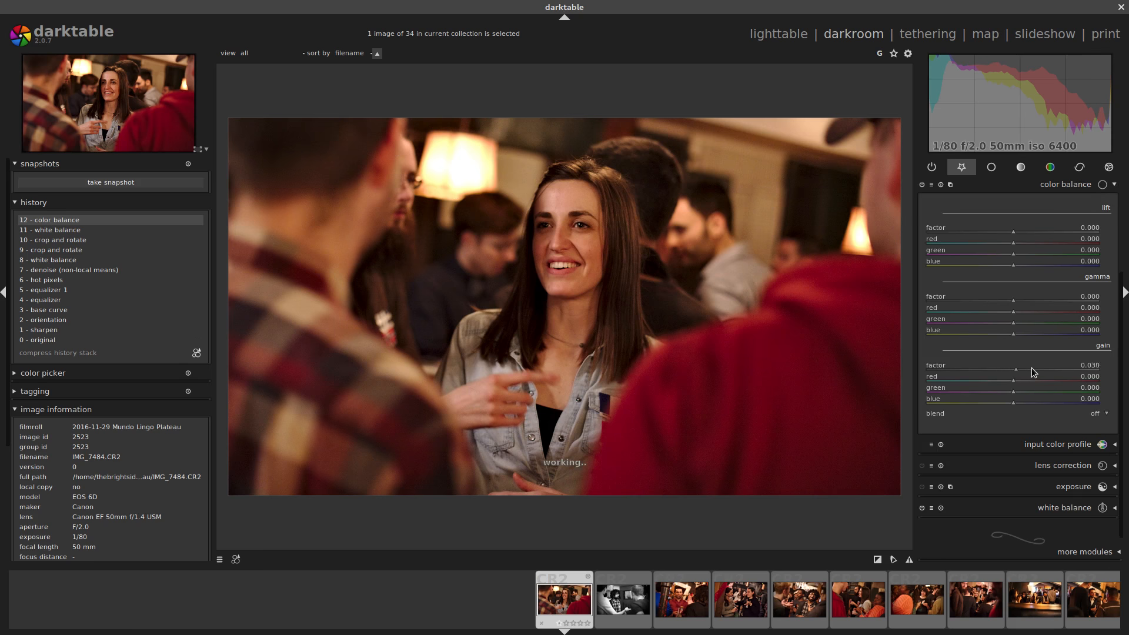
pyautogui.scroll(6, 1032, 368)
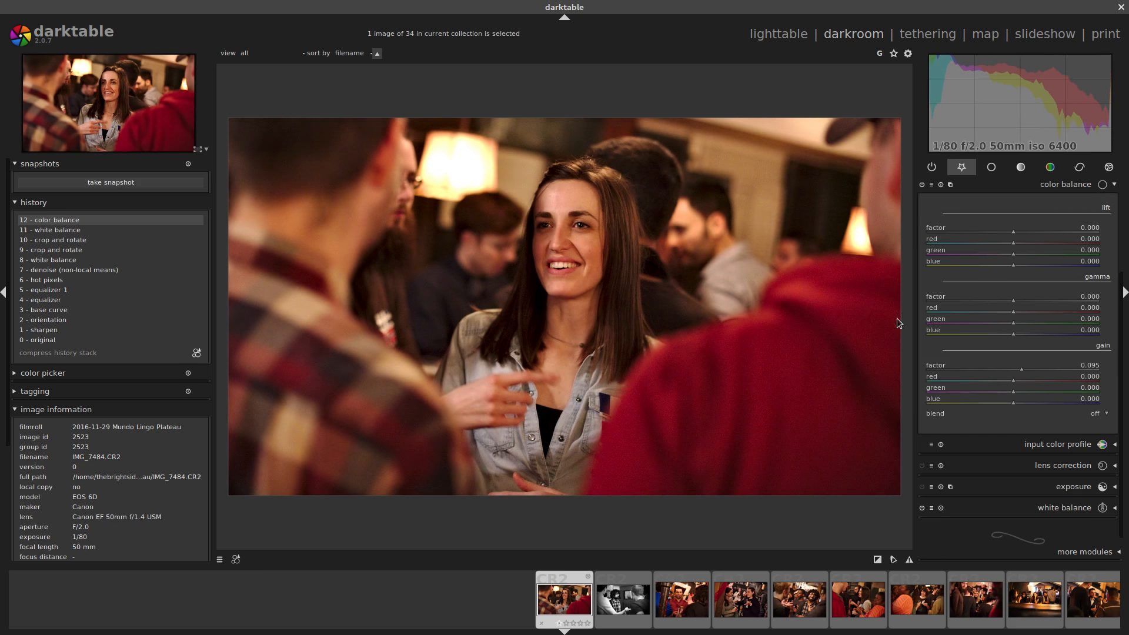
# Open IMG_7506.CR2 from the overview and apply the Denoise+HotP+Clarity style to it.
pyautogui.click(784, 33)
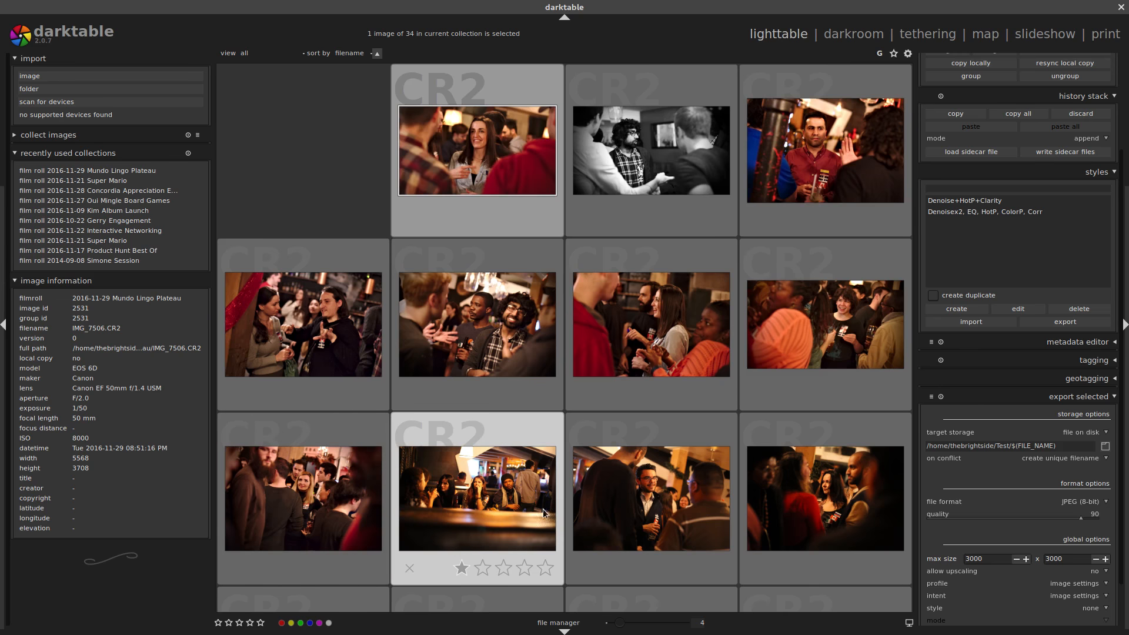
pyautogui.doubleClick(504, 501)
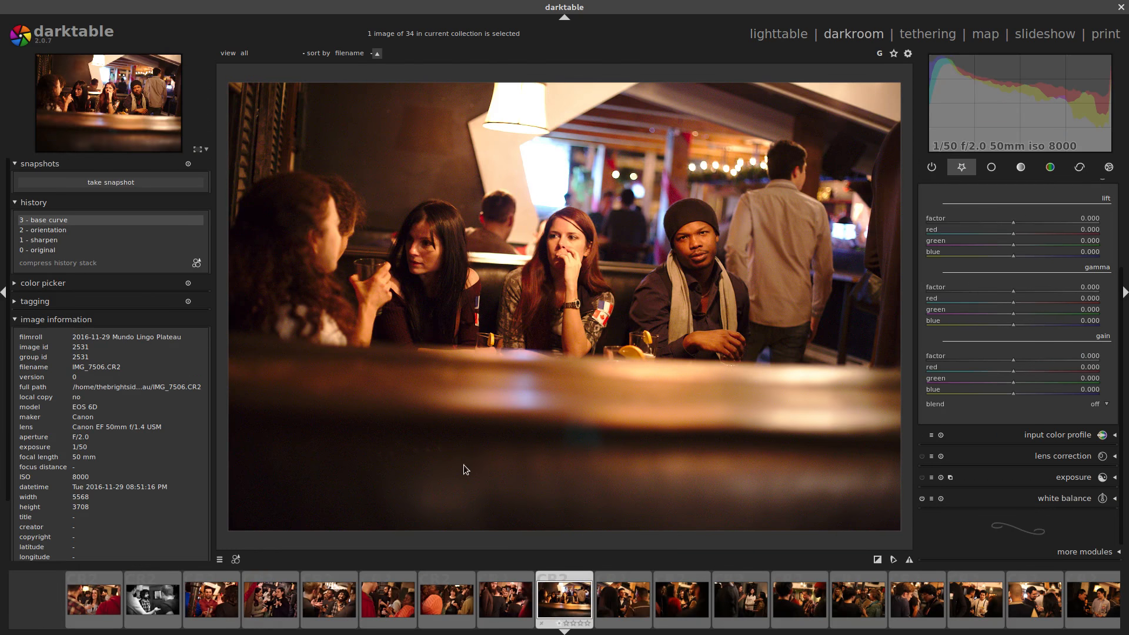
pyautogui.click(236, 559)
pyautogui.click(263, 570)
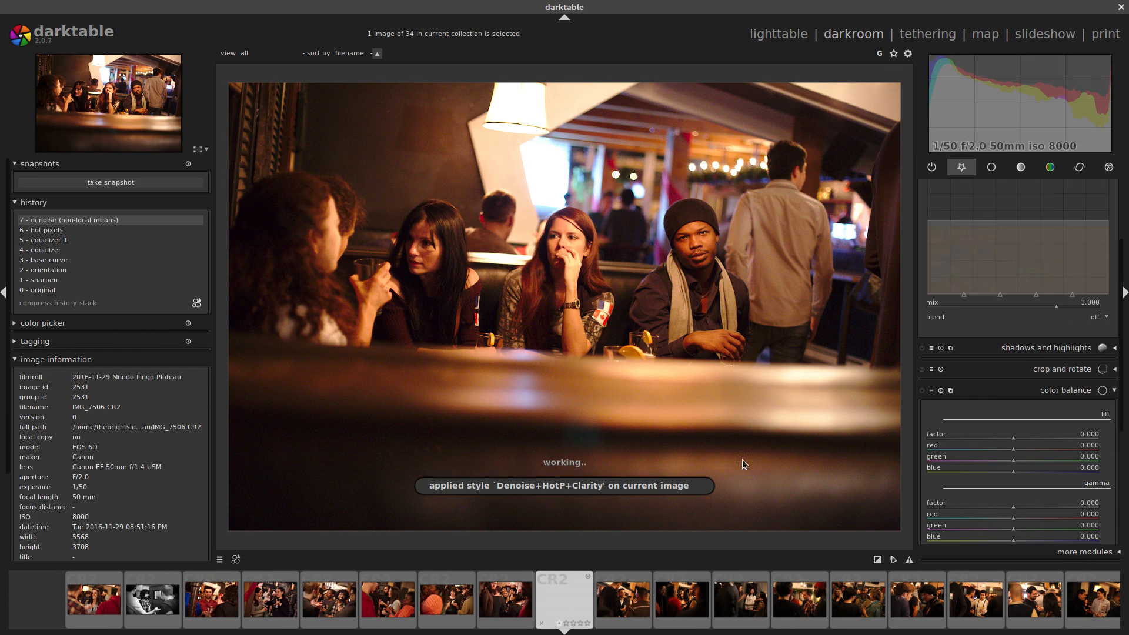
# Lower the color balance gain factor of IMG_7506.CR2 to -0.100.
pyautogui.moveTo(1122, 321); pyautogui.dragTo(1122, 448)
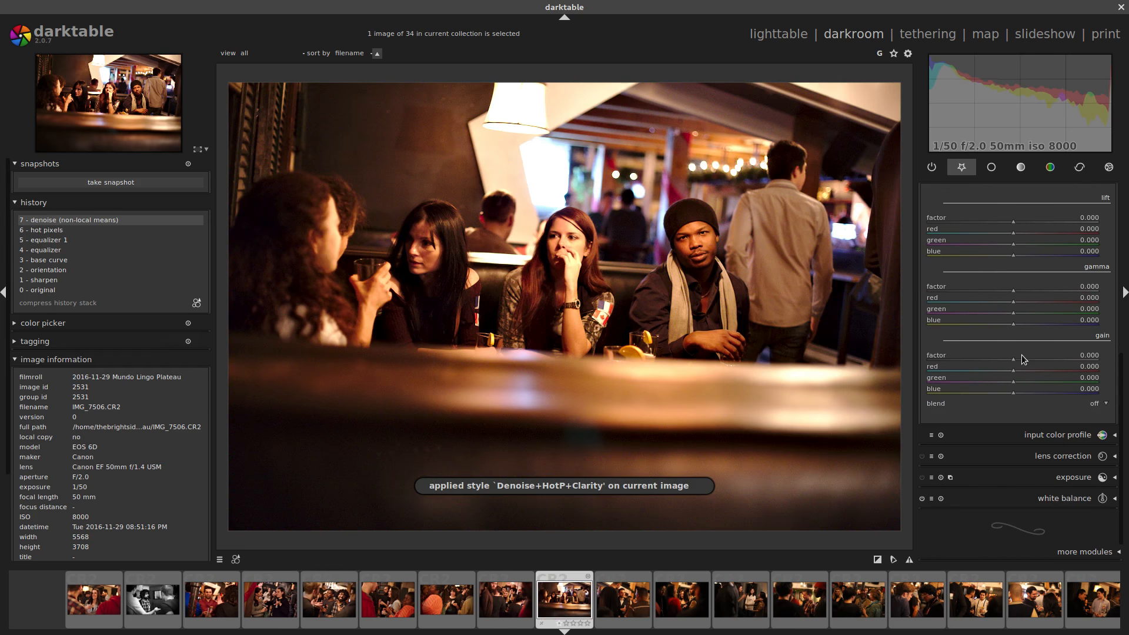
pyautogui.scroll(-3, 1021, 354)
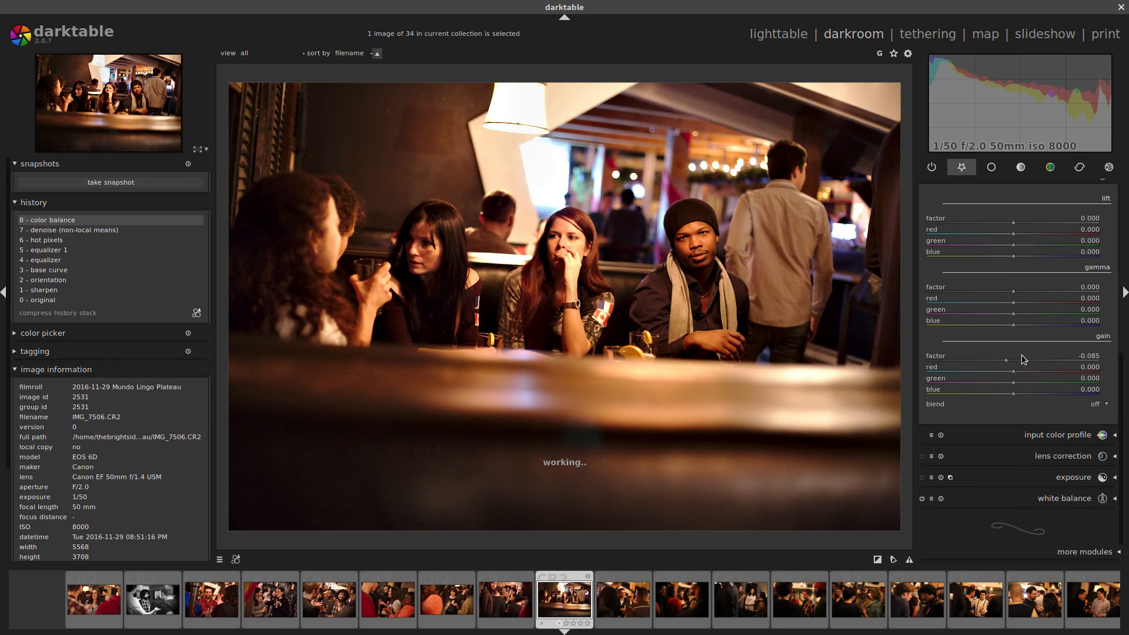
pyautogui.scroll(-1, 1022, 355)
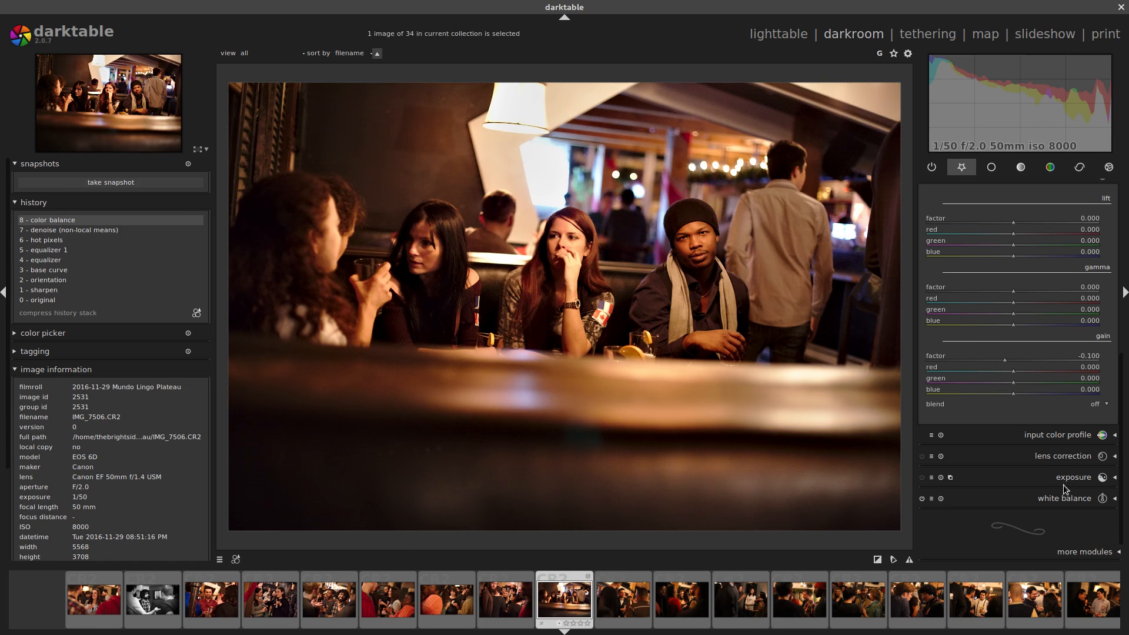
# Straighten IMG_7506.CR2 with a rotation angle of 2.50° and enable lens correction for it.
pyautogui.click(1124, 454)
pyautogui.click(1124, 350)
pyautogui.click(1072, 454)
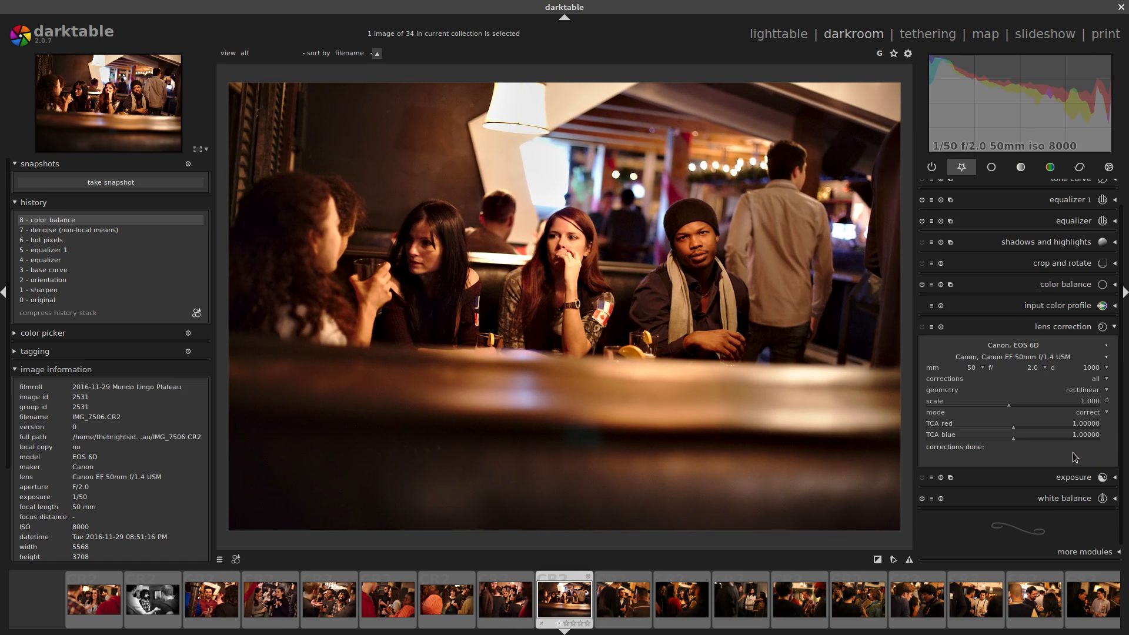
pyautogui.click(1058, 266)
pyautogui.scroll(-3, 1025, 320)
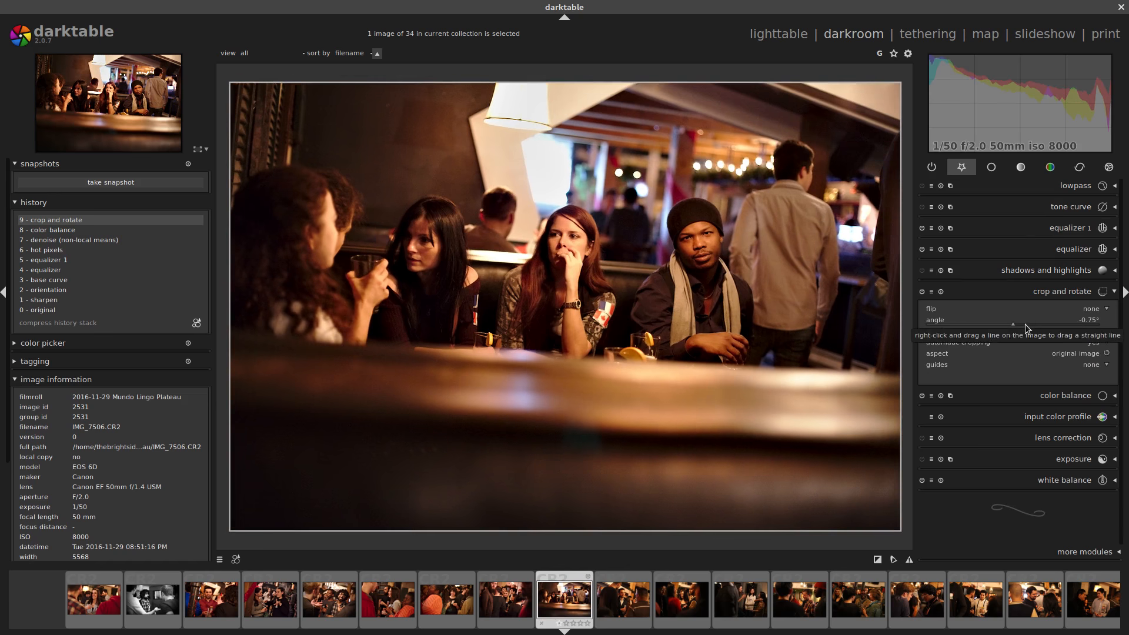
pyautogui.scroll(11, 1025, 324)
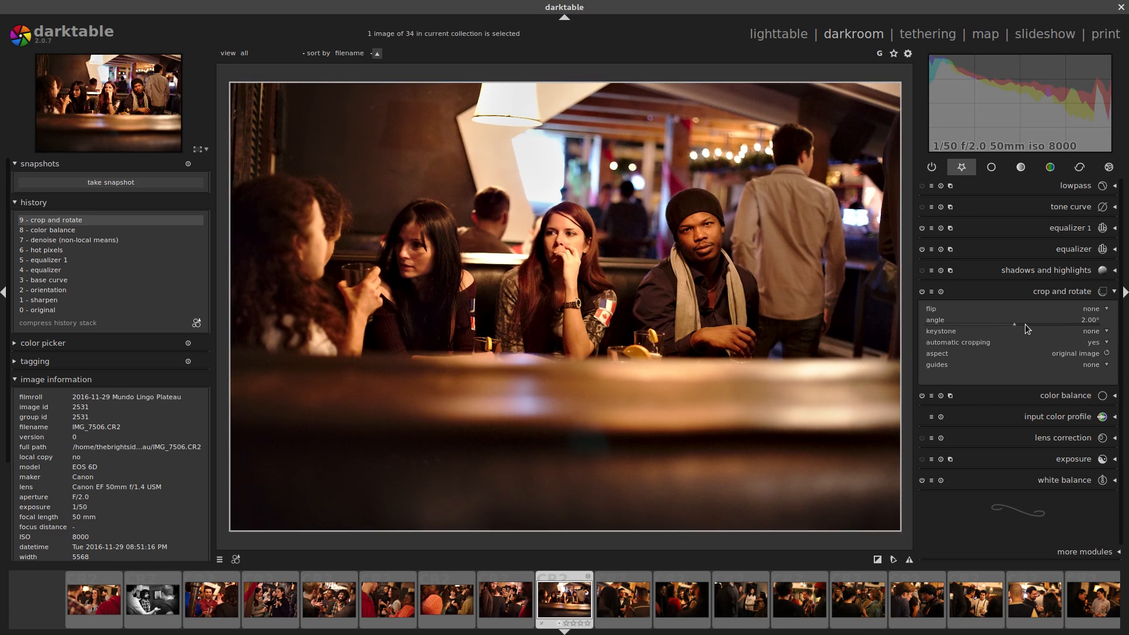
pyautogui.scroll(2, 1024, 323)
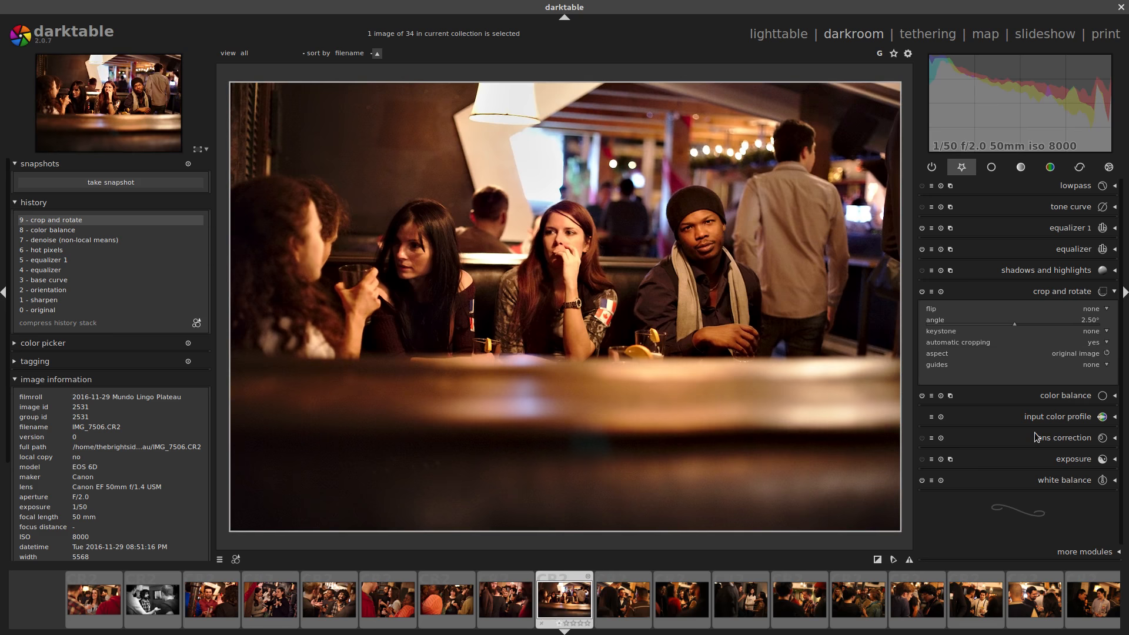
pyautogui.click(1093, 438)
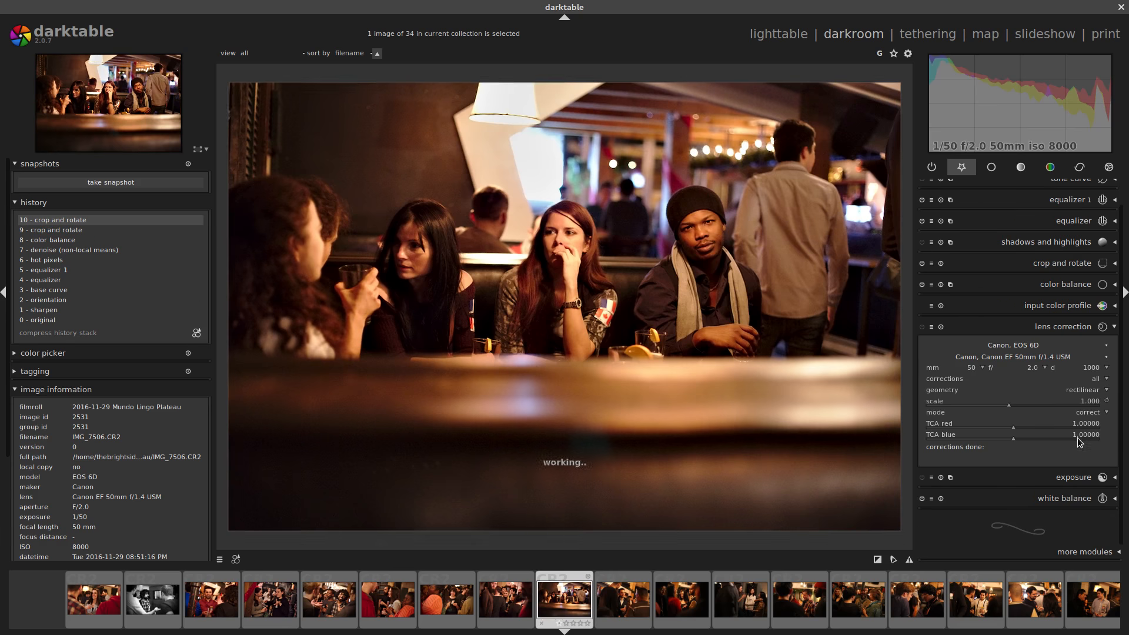
pyautogui.click(921, 326)
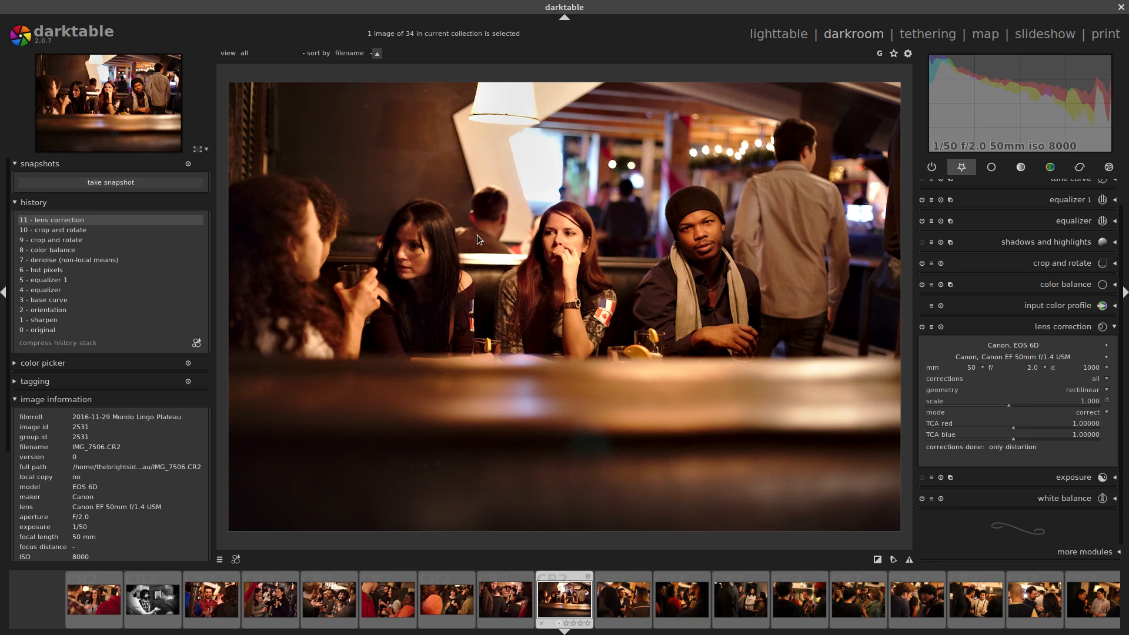
# Crop IMG_7506.CR2 at the widescreen 1.85 aspect to about 4917x2658, trimming the right side and shifting the frame upward to cut foreground counter.
pyautogui.click(1066, 265)
pyautogui.click(1058, 353)
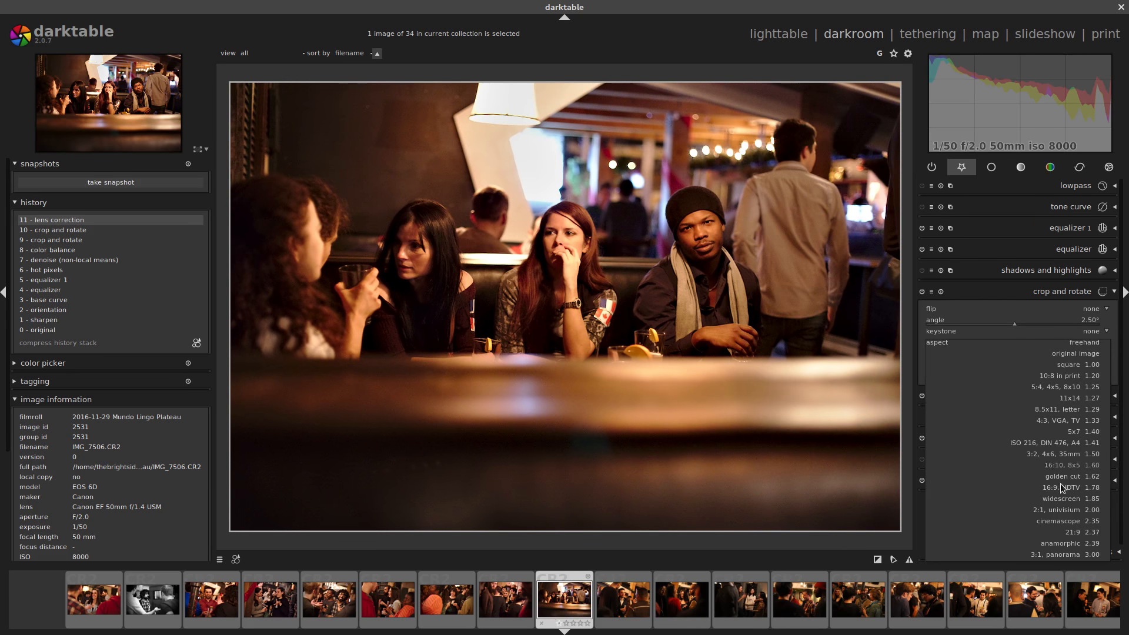
pyautogui.click(1063, 500)
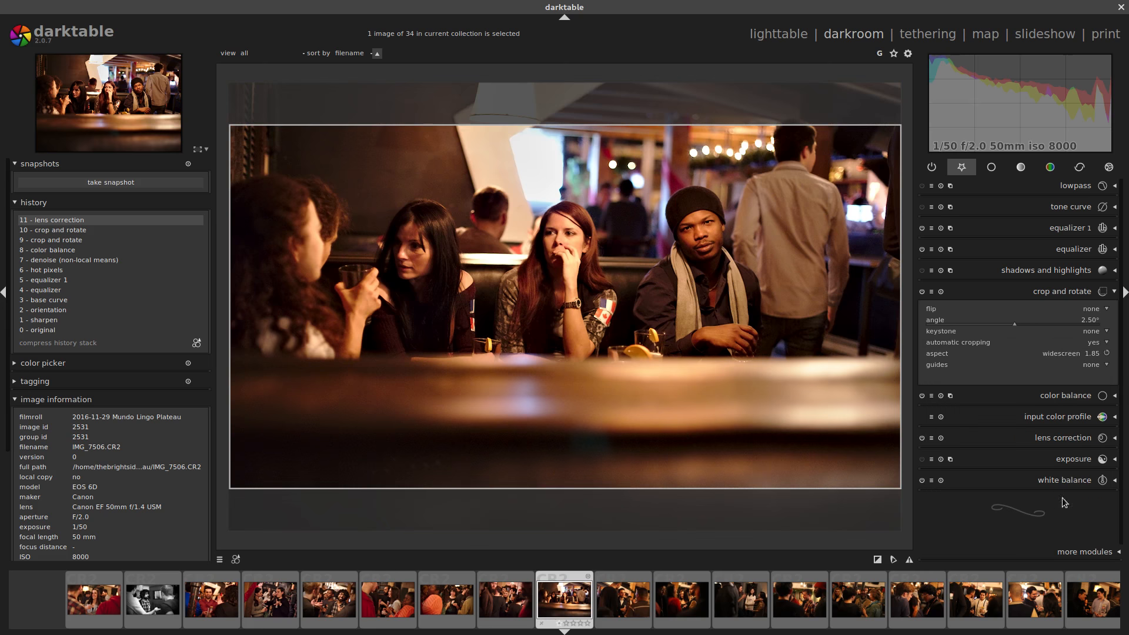
pyautogui.click(1060, 355)
pyautogui.click(1061, 344)
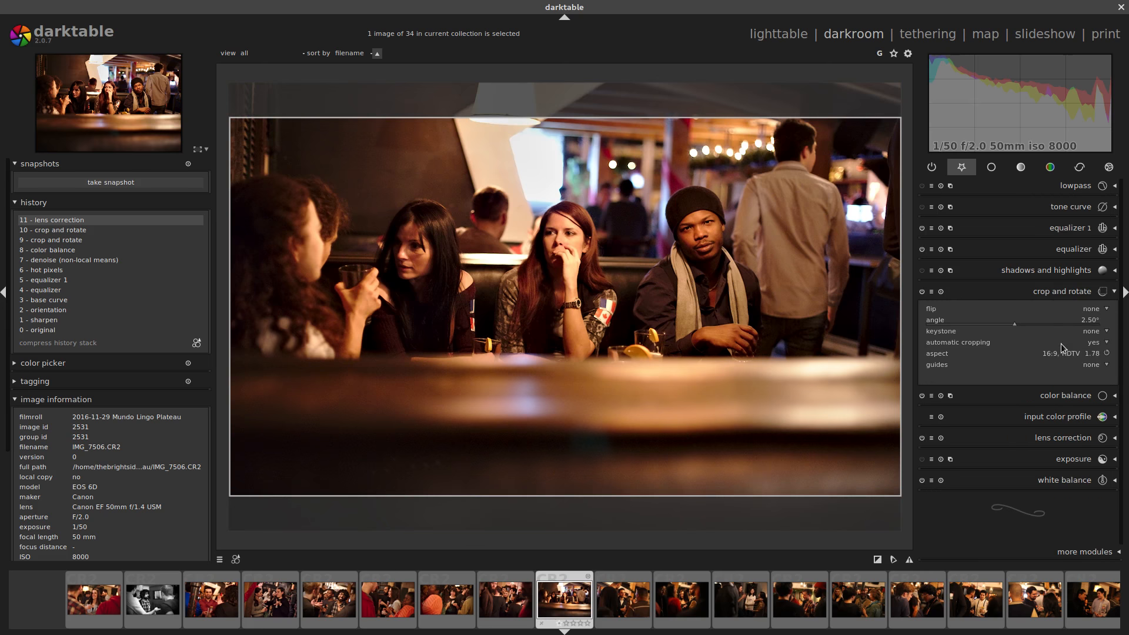
pyautogui.click(1057, 355)
pyautogui.click(1057, 363)
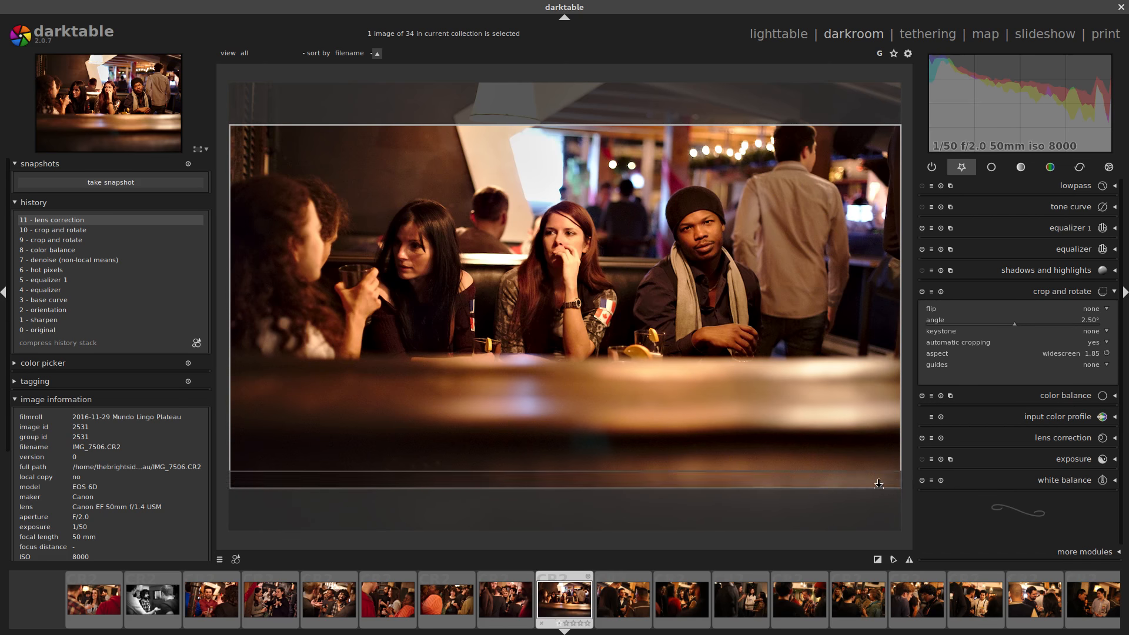
pyautogui.moveTo(888, 476); pyautogui.dragTo(859, 459)
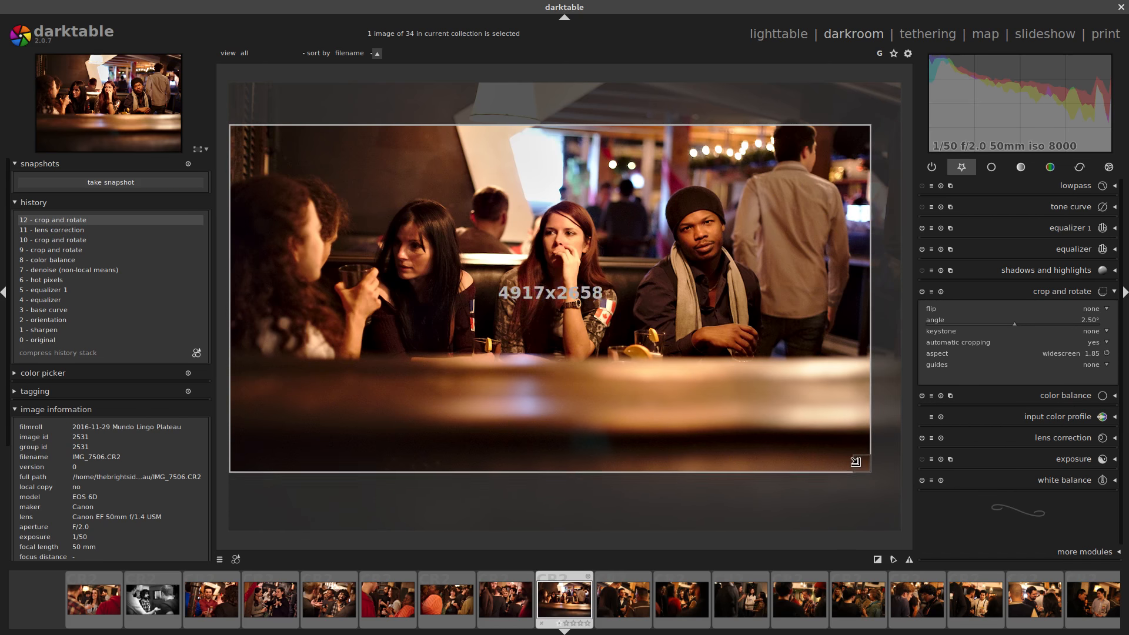
pyautogui.moveTo(458, 339); pyautogui.dragTo(450, 311)
pyautogui.press('Return')
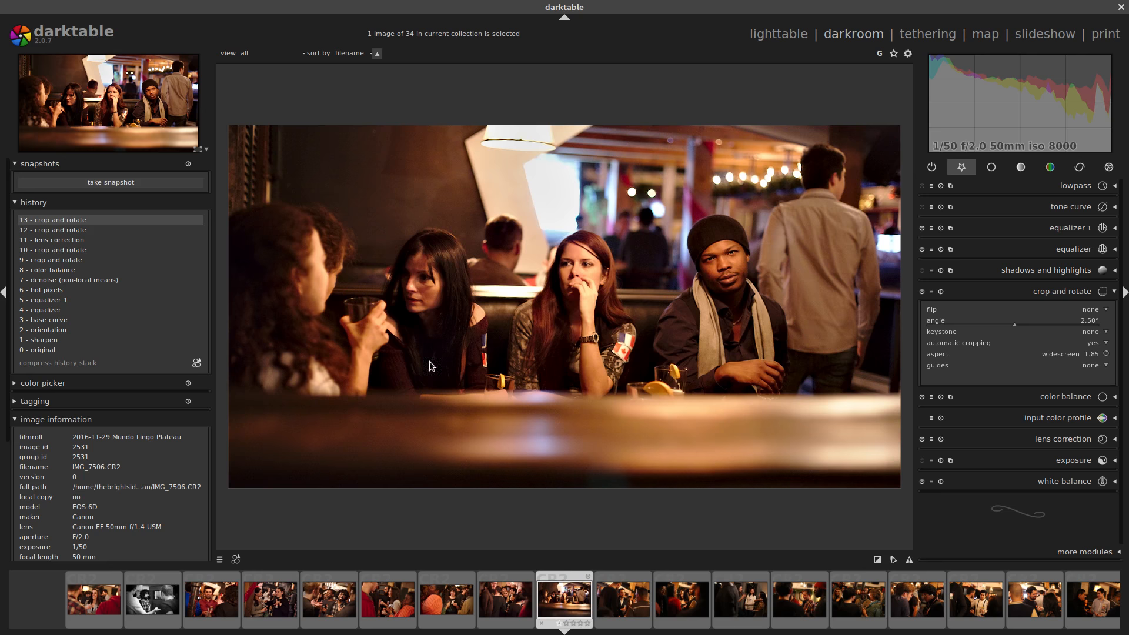
# Apply the 0 Saturation vignetting preset to IMG_7506.CR2, with scale 57% and fall-off strength 56%.
pyautogui.click(1109, 167)
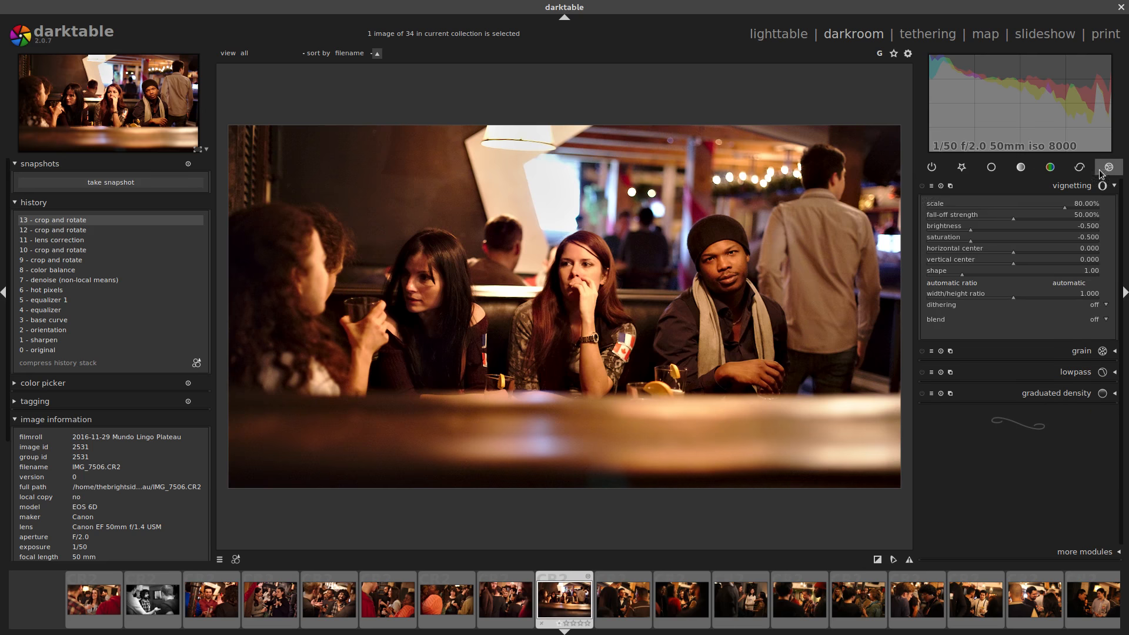
pyautogui.click(932, 186)
pyautogui.click(938, 207)
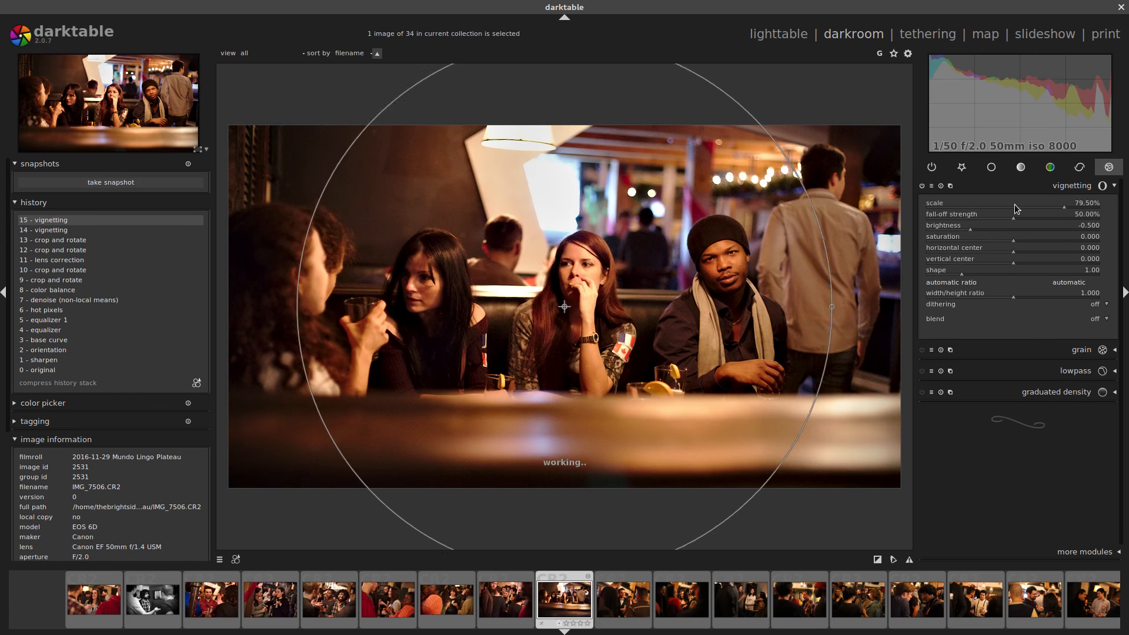
pyautogui.scroll(-9, 1014, 204)
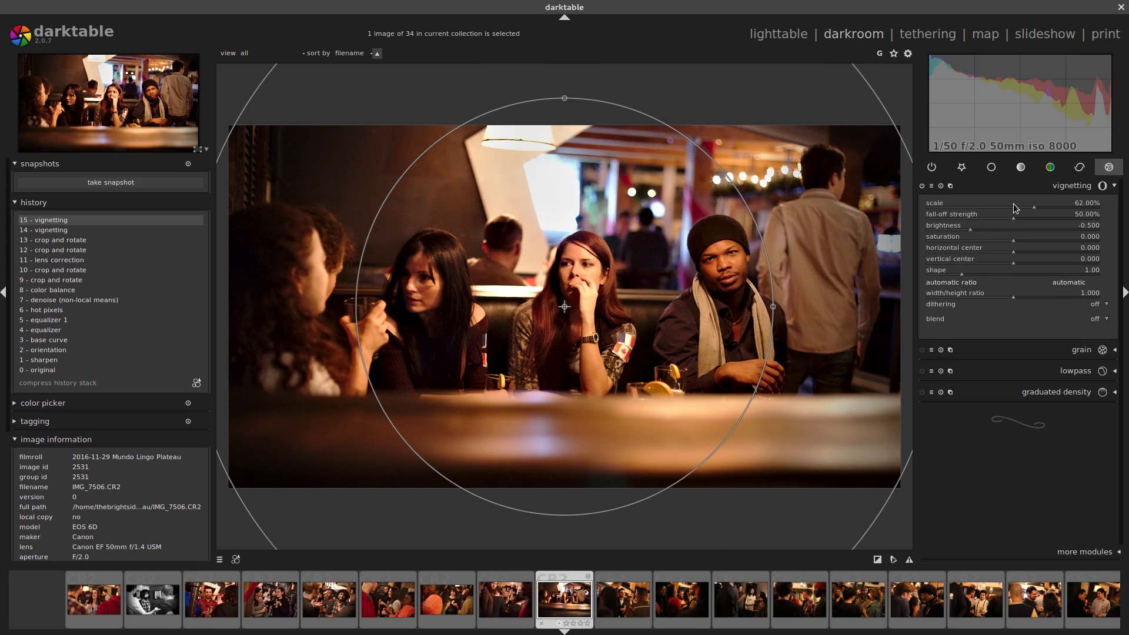
pyautogui.scroll(-4, 987, 207)
pyautogui.scroll(-1, 987, 207)
pyautogui.scroll(7, 986, 218)
pyautogui.scroll(-1, 983, 218)
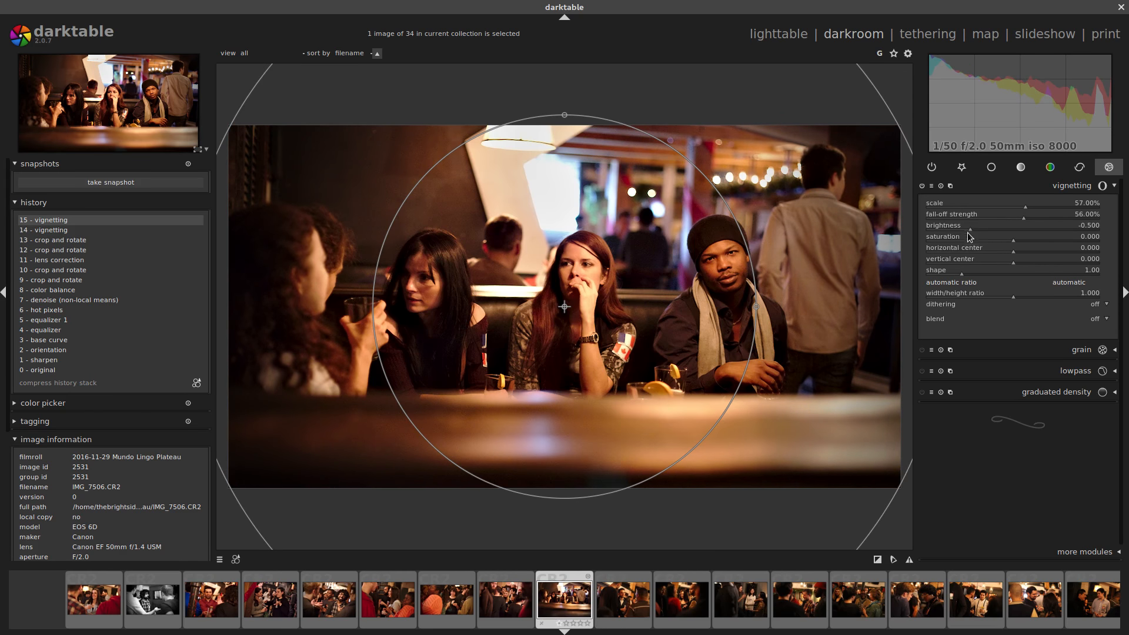
# Lower the vignetting brightness of IMG_7506.CR2 to -0.690.
pyautogui.scroll(-7, 976, 227)
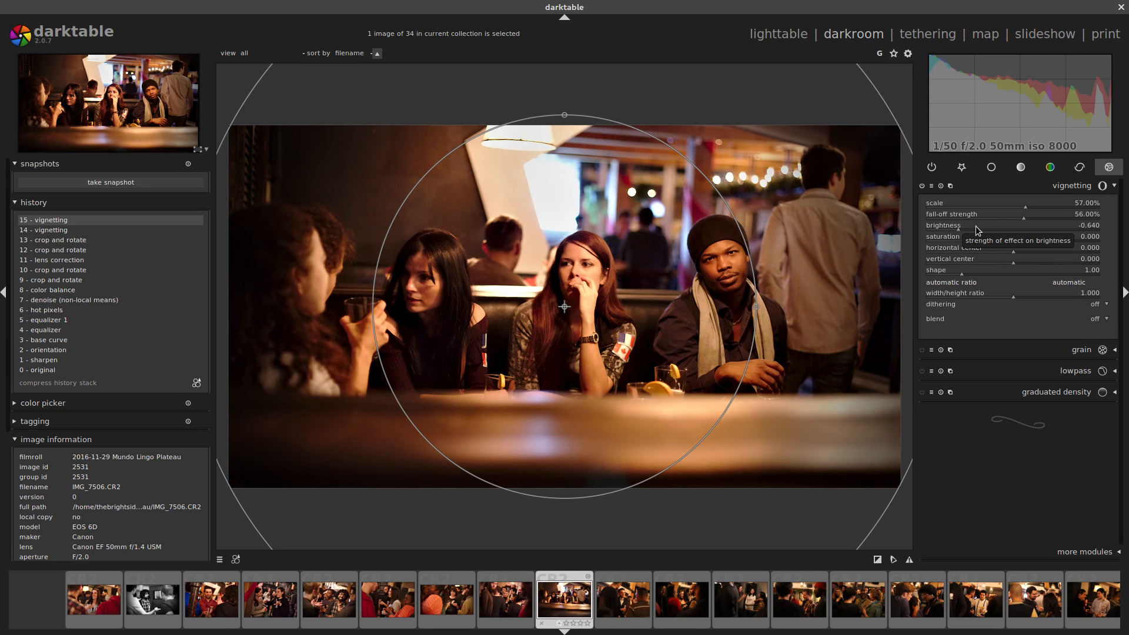
pyautogui.scroll(-5, 976, 225)
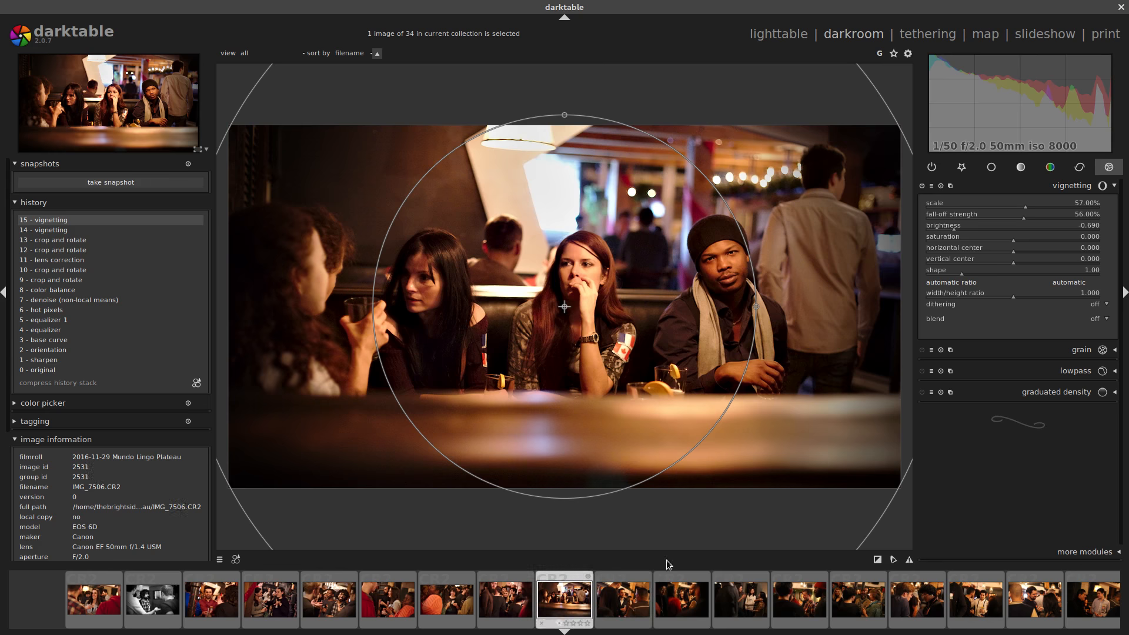
# Open IMG_7512.CR2 for editing and apply the Denoise+HotP+Clarity style to it.
pyautogui.click(627, 611)
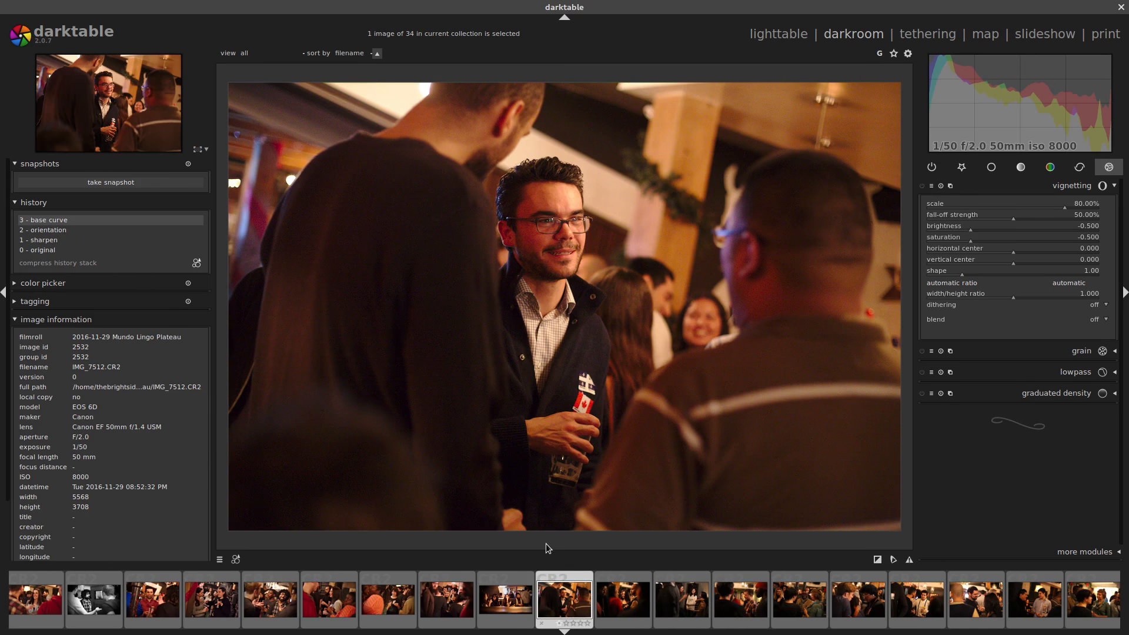
pyautogui.click(236, 559)
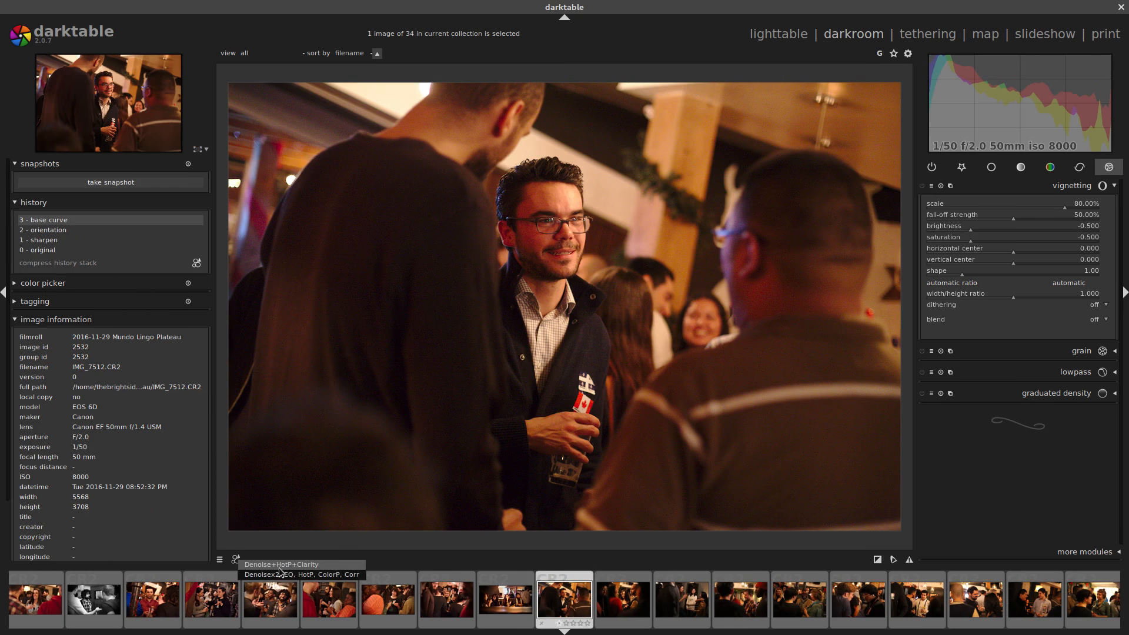
pyautogui.click(280, 567)
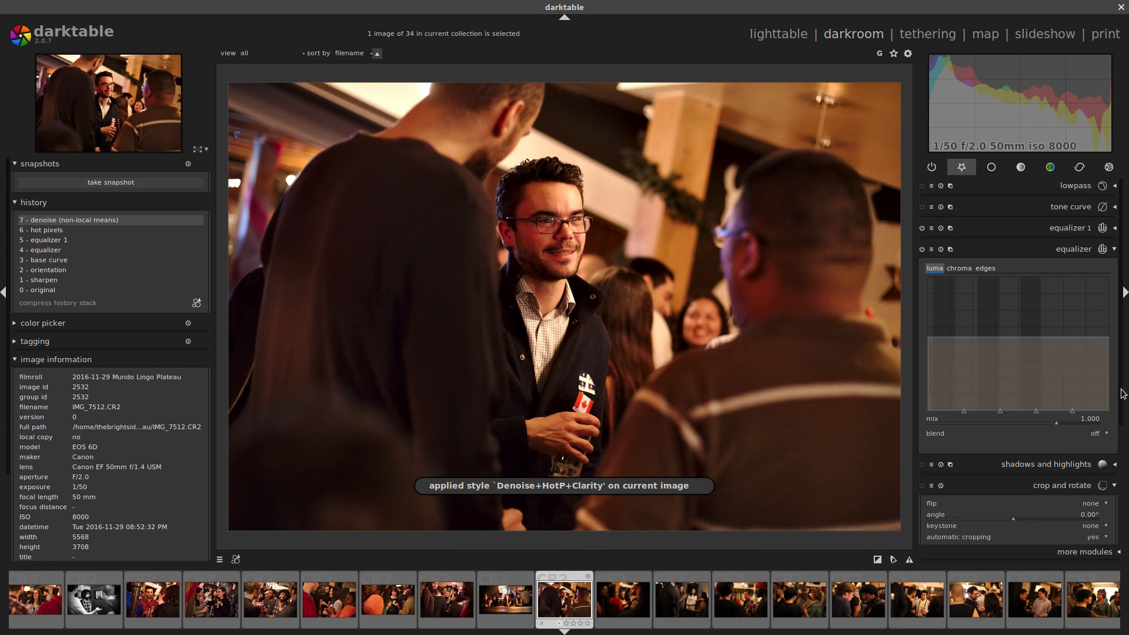
# Crop IMG_7512.CR2 at the original image aspect, trimming the photo's left and top edges.
pyautogui.scroll(-5, 1123, 393)
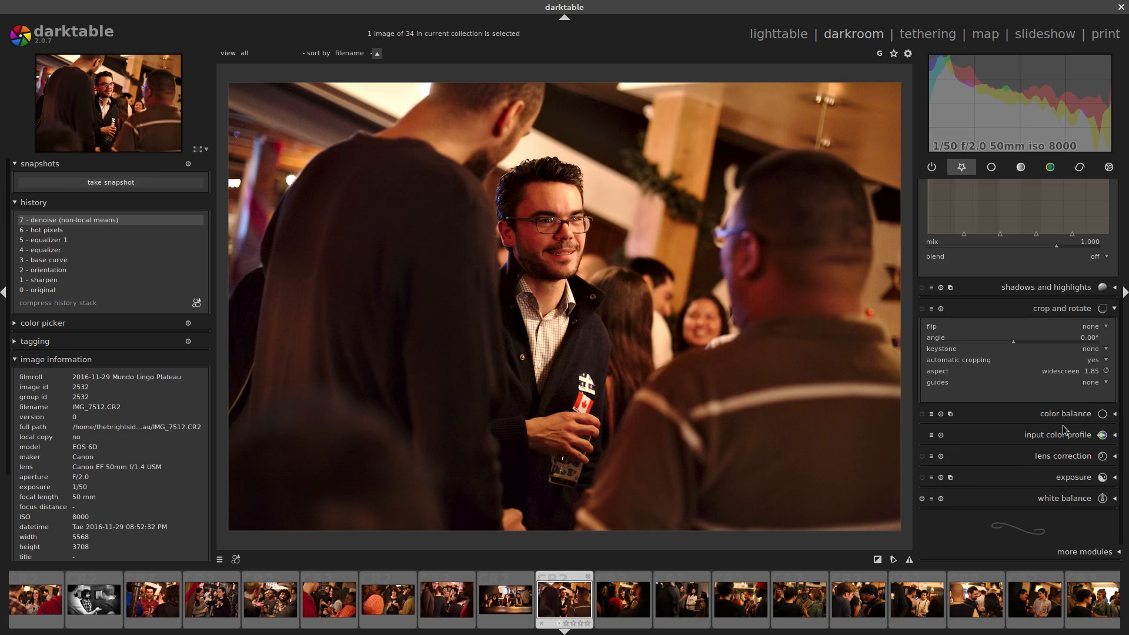
pyautogui.click(1072, 372)
pyautogui.click(1077, 232)
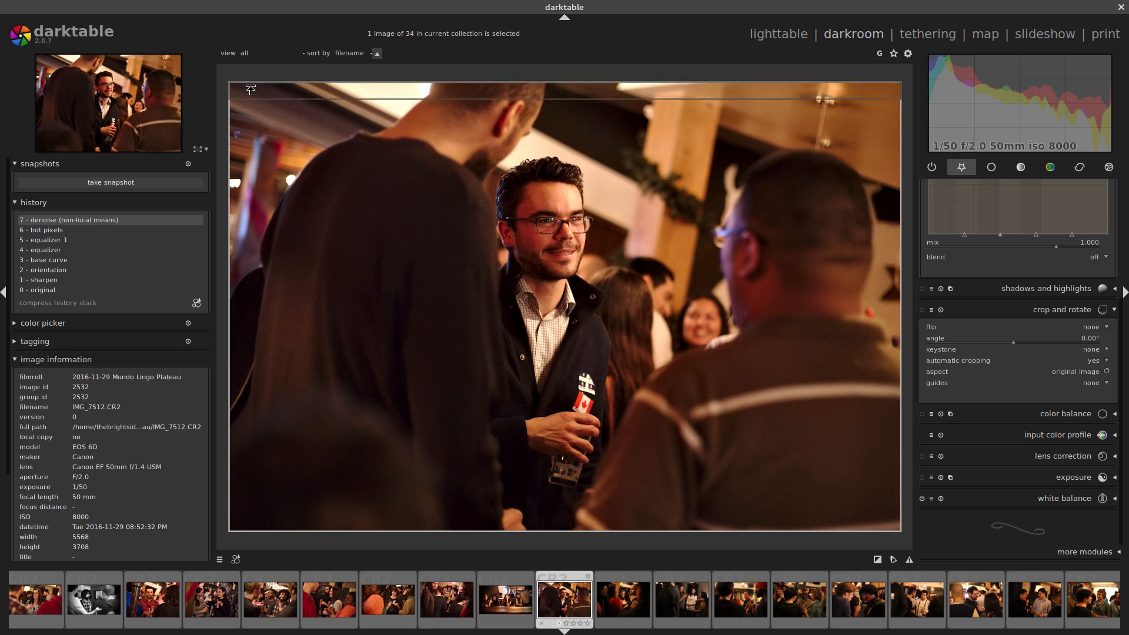
pyautogui.moveTo(241, 92); pyautogui.dragTo(293, 138)
pyautogui.press('Return')
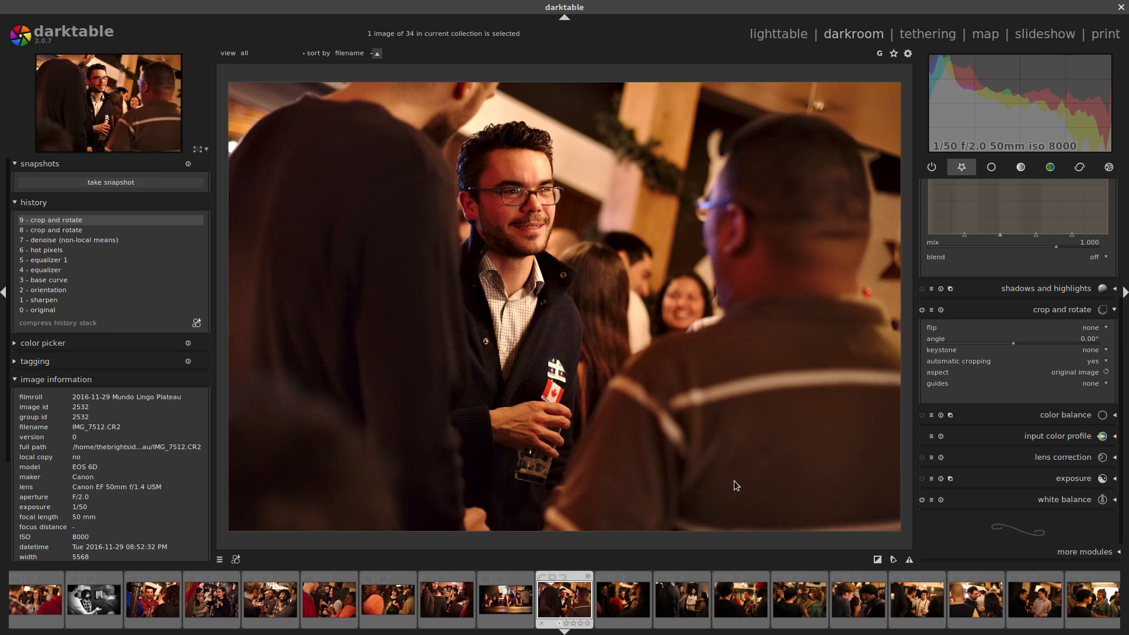
# Open IMG_7516.CR2 for editing and apply the Denoise+HotP+Clarity style to it.
pyautogui.press('space')
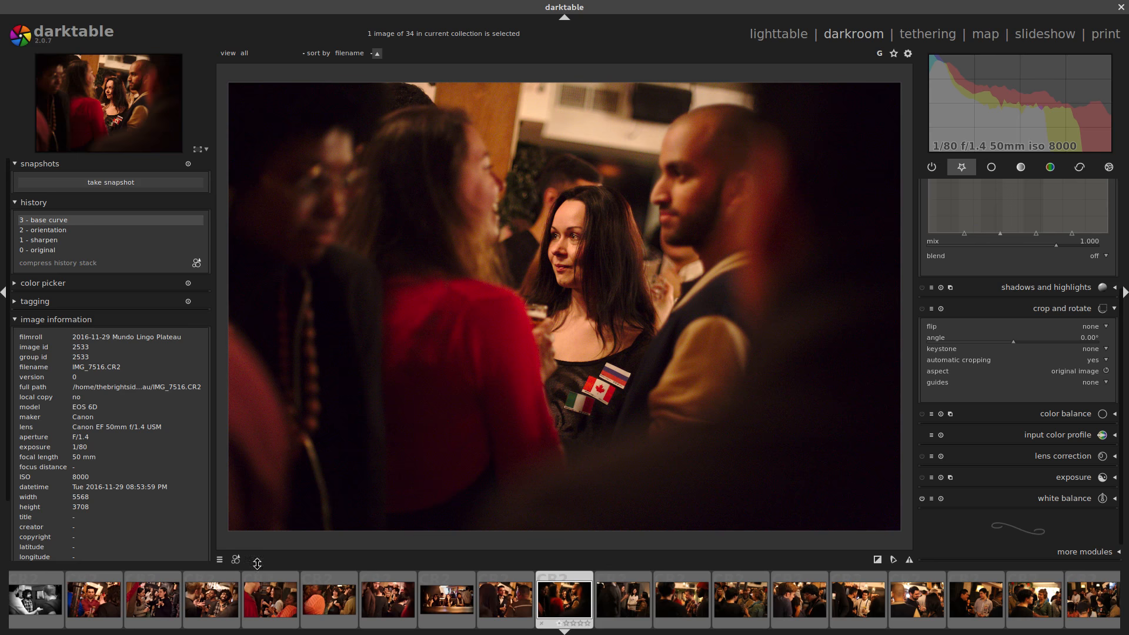
pyautogui.hotkey('ctrl', '1')
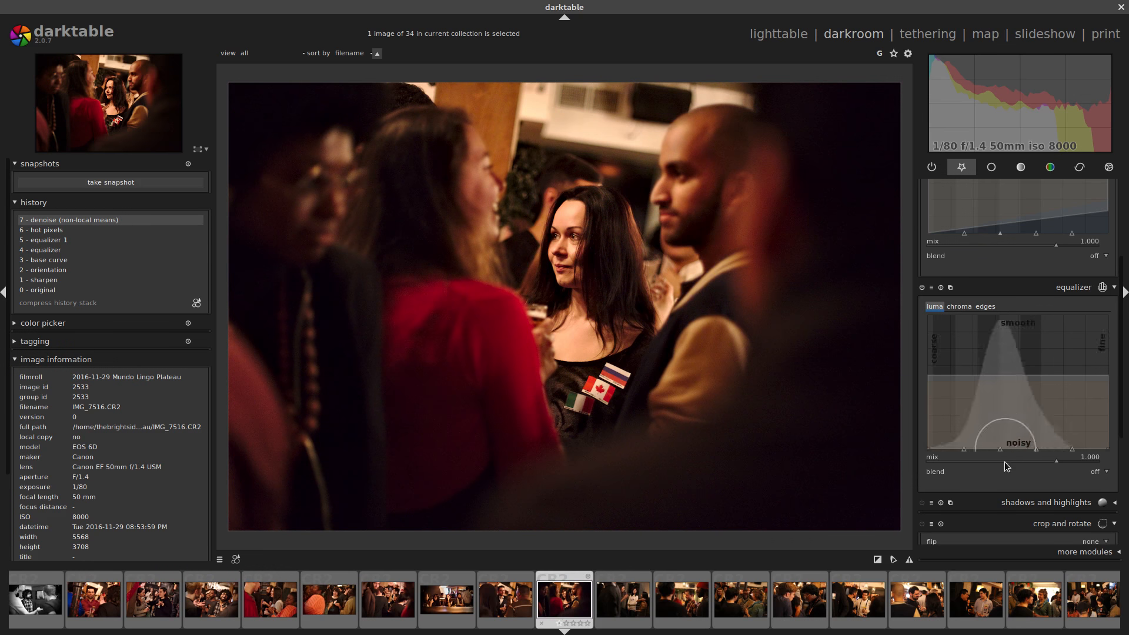
# Crop IMG_7516.CR2 at the 16:9 HDTV 1.78 aspect, keeping the full width.
pyautogui.scroll(-5, 1123, 369)
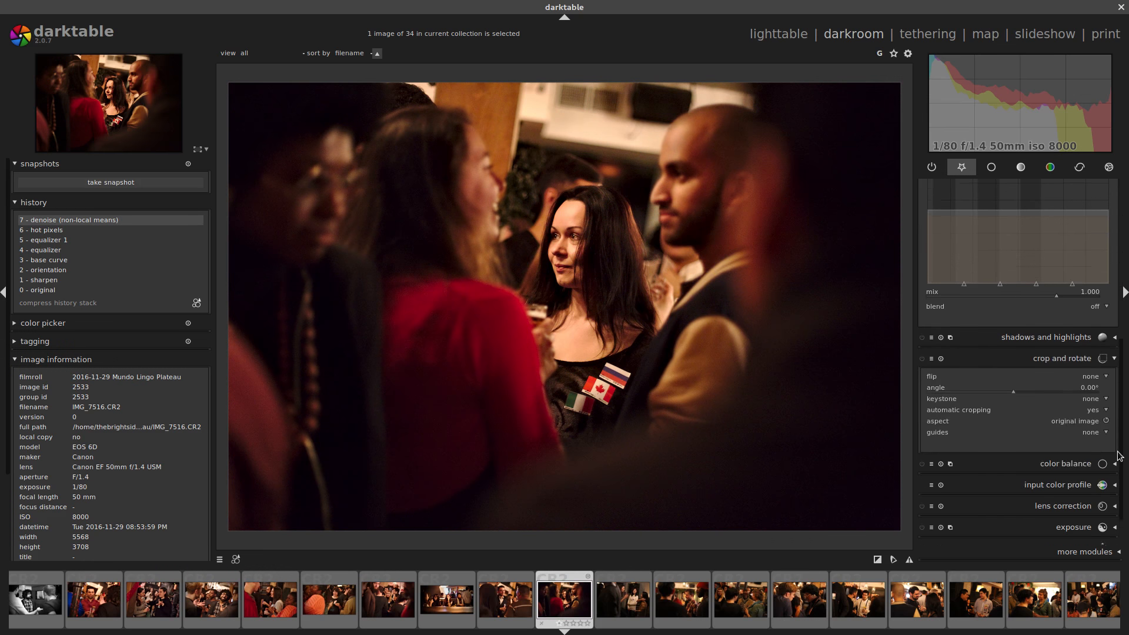
pyautogui.click(1074, 390)
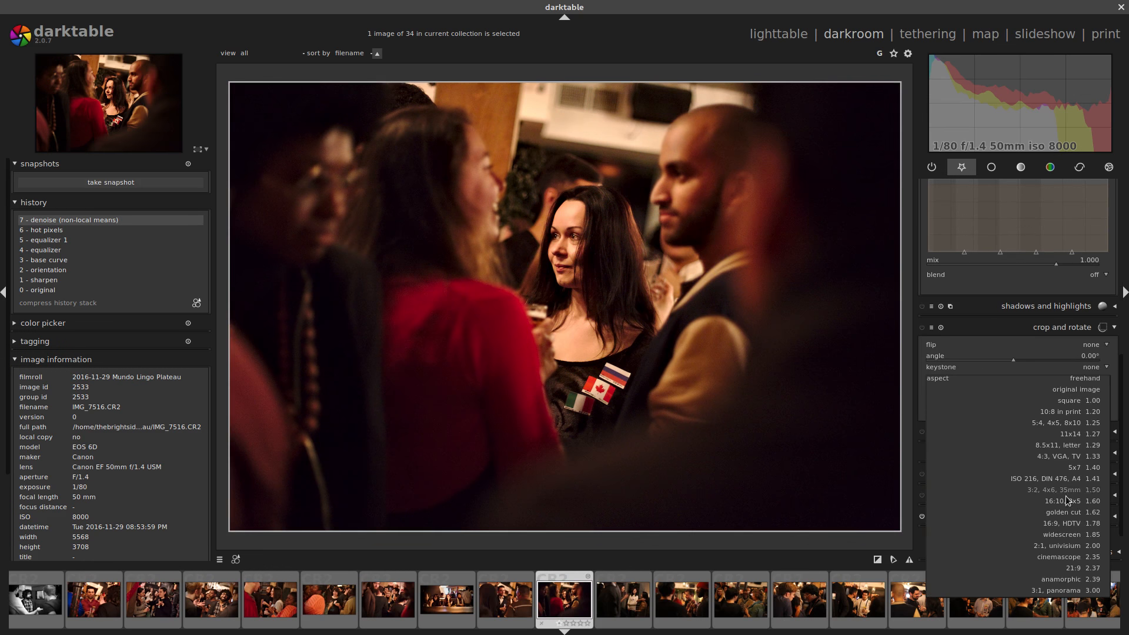
pyautogui.click(1057, 522)
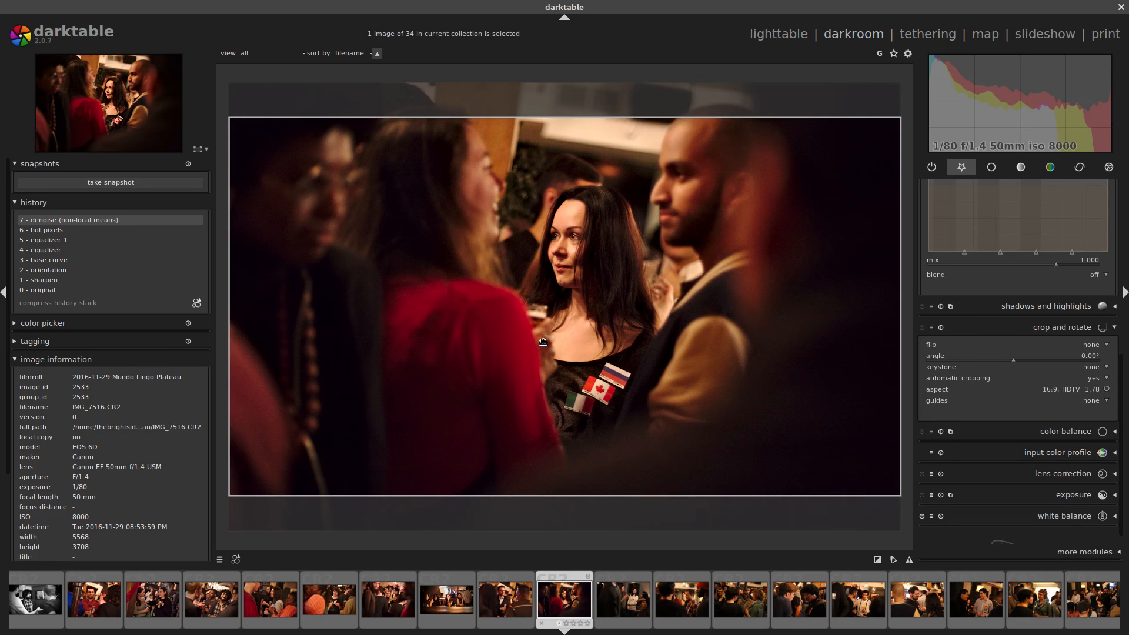
pyautogui.press('Return')
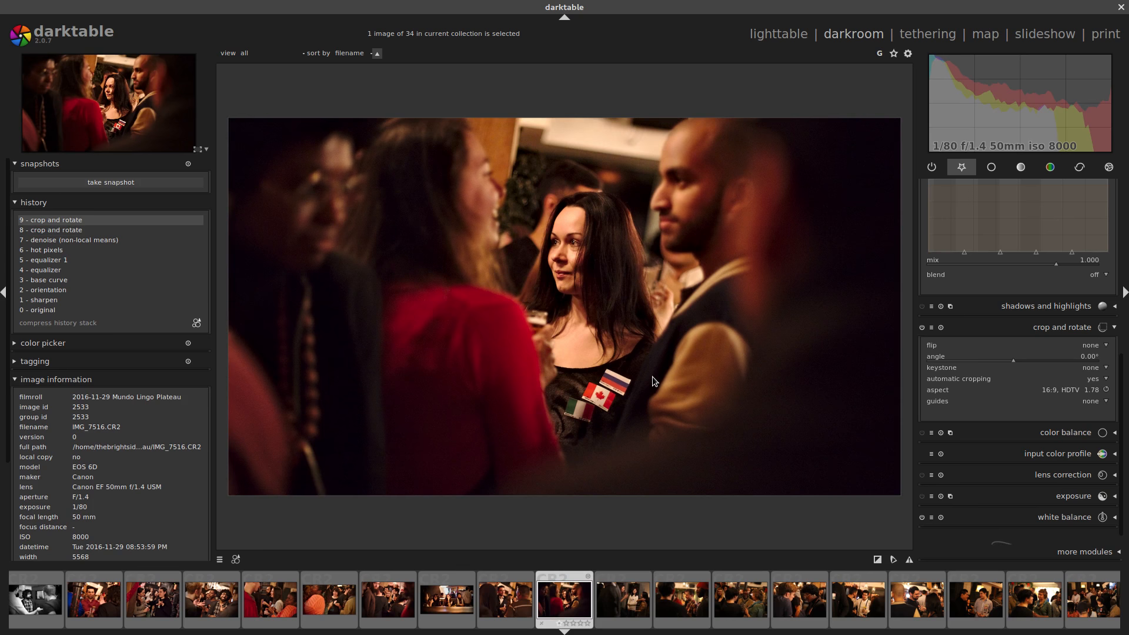
# Open IMG_7517.CR2 for editing and apply the Denoise+HotP+Clarity style to it.
pyautogui.press('space')
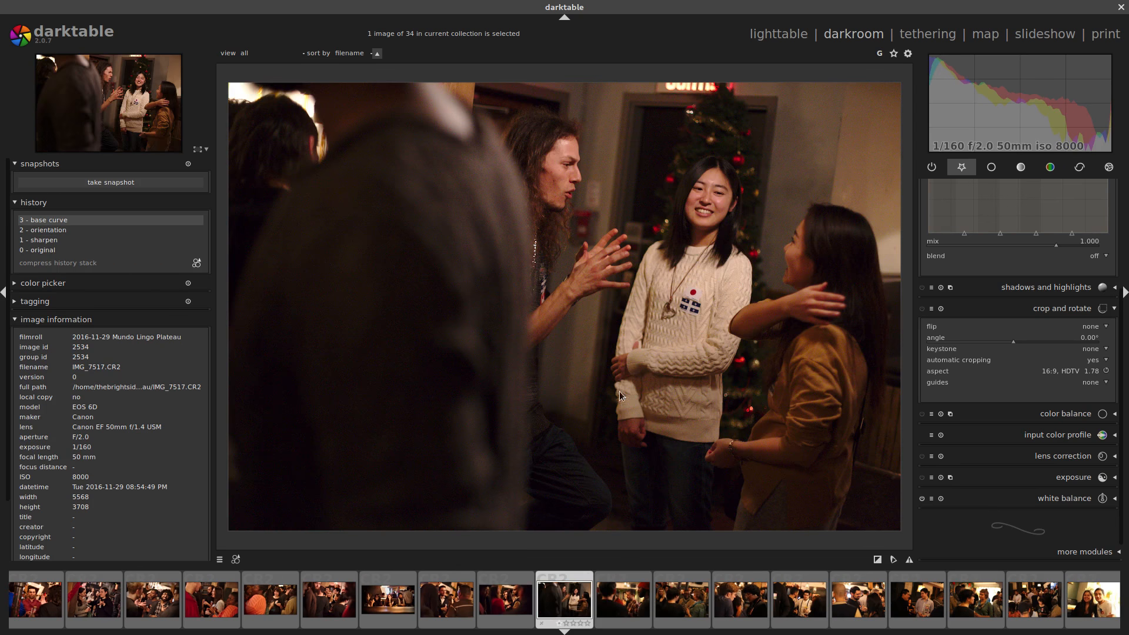
pyautogui.click(236, 559)
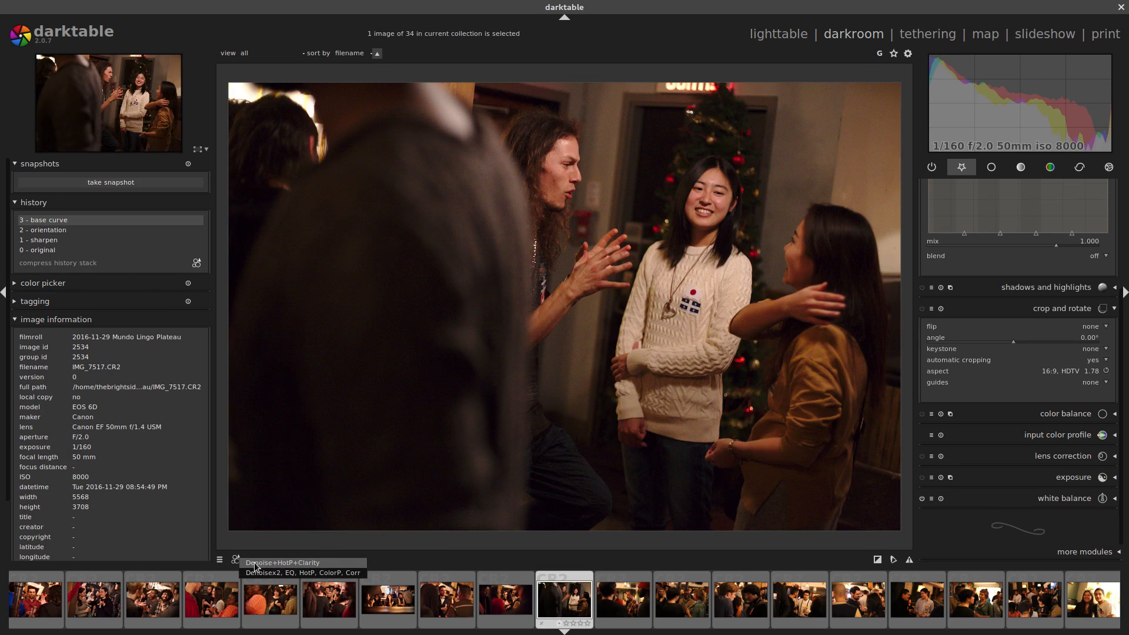
pyautogui.click(256, 564)
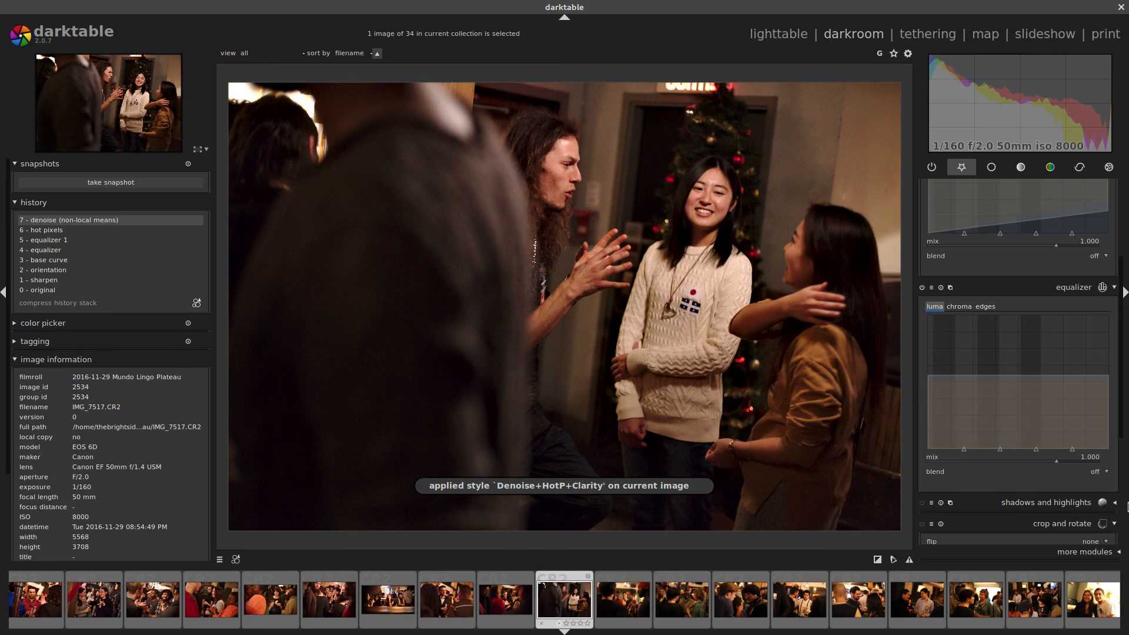
# Set the white balance temperature of IMG_7517.CR2 to about 3407K and slightly lower its tint.
pyautogui.scroll(-3, 1105, 394)
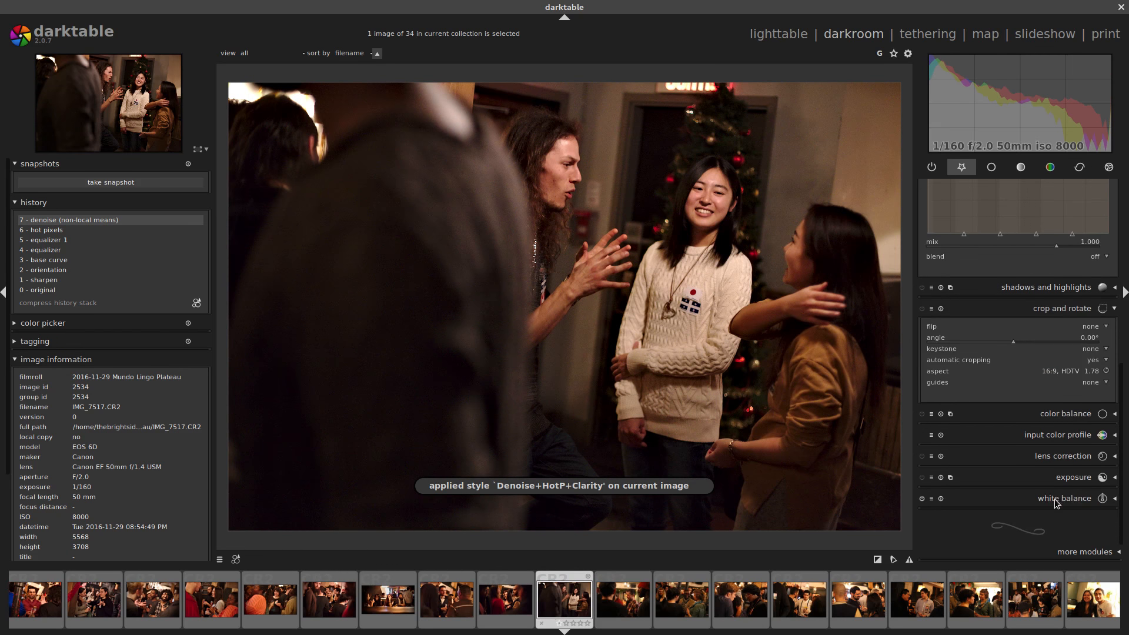
pyautogui.click(936, 395)
pyautogui.rightClick(937, 431)
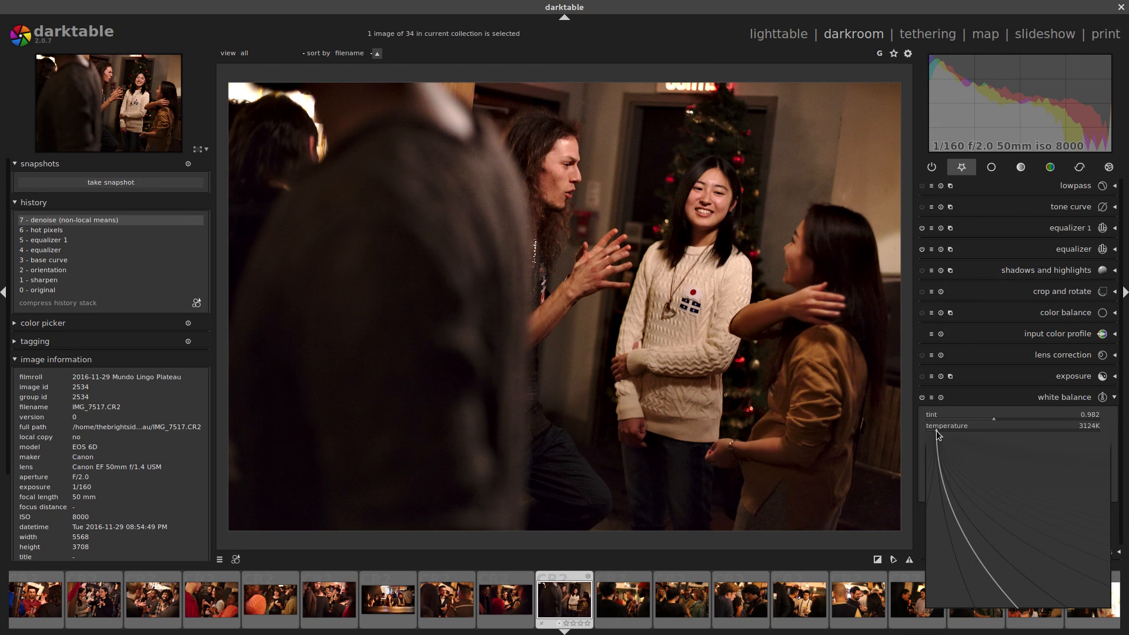
pyautogui.click(958, 461)
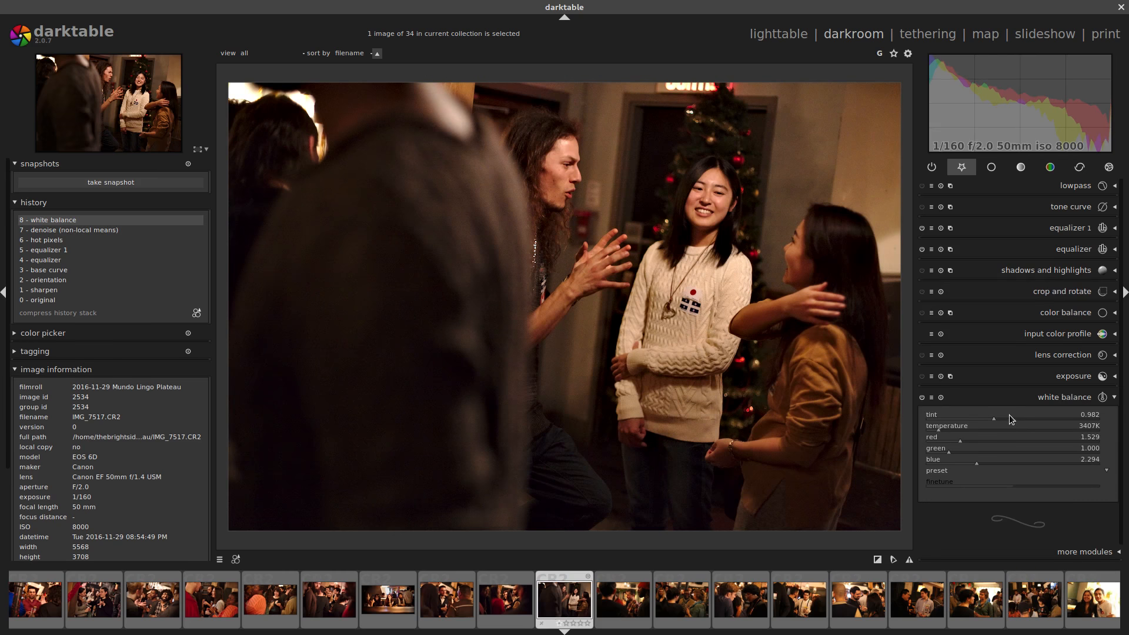
pyautogui.scroll(-3, 1008, 418)
# Crop IMG_7517.CR2 at the original image aspect, trimming mainly the photo's left side and bottom, plus a thin strip at the top.
pyautogui.click(1058, 292)
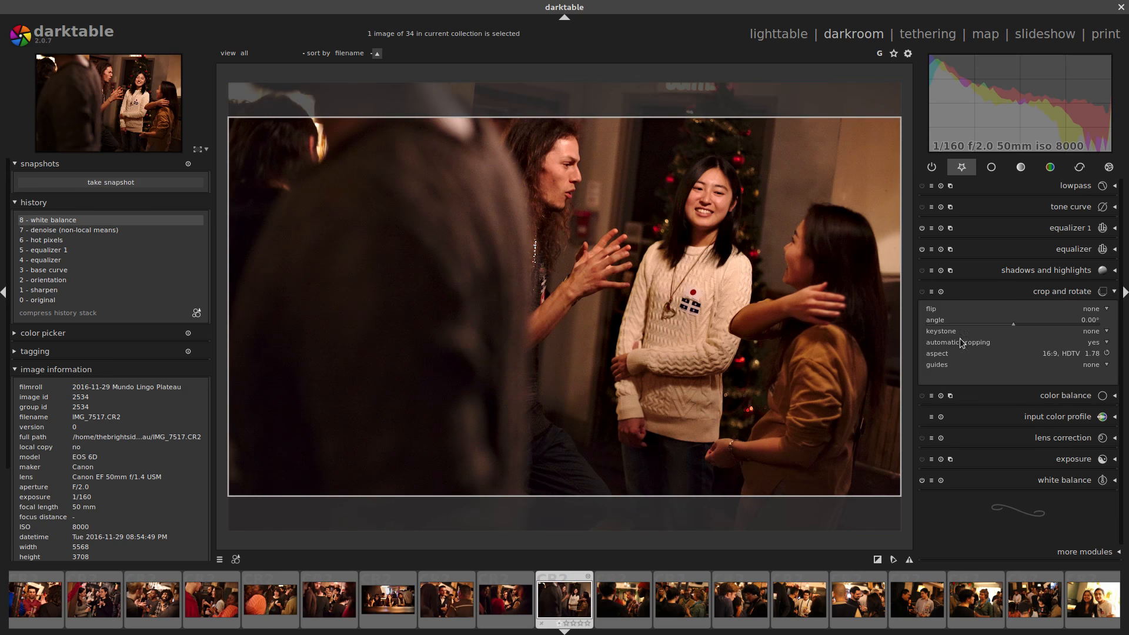
pyautogui.click(1061, 353)
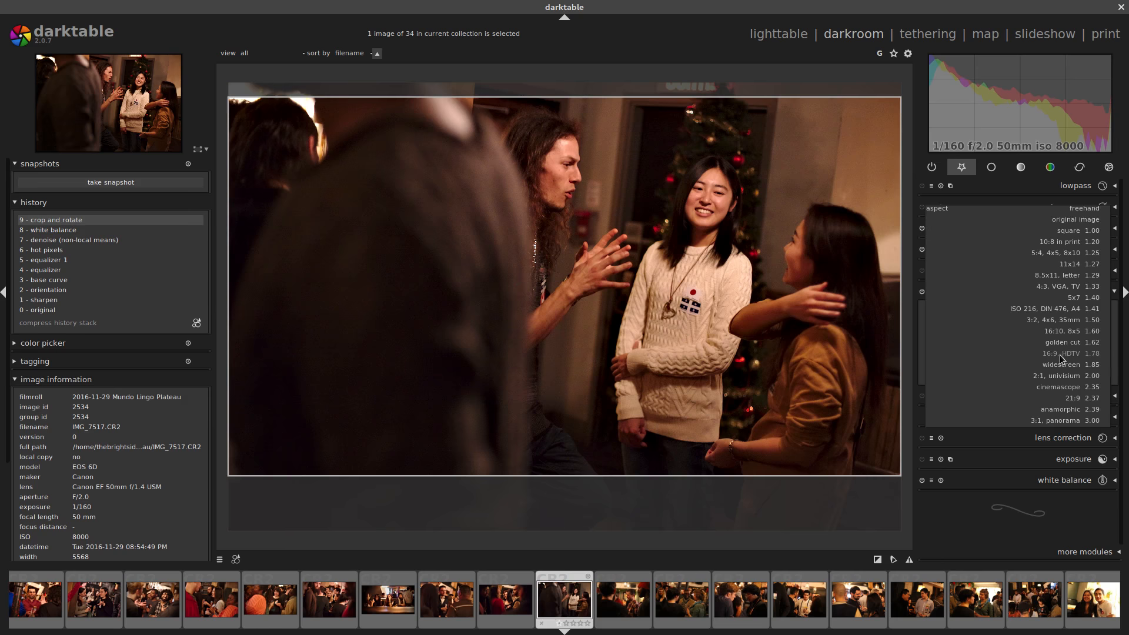
pyautogui.click(1063, 221)
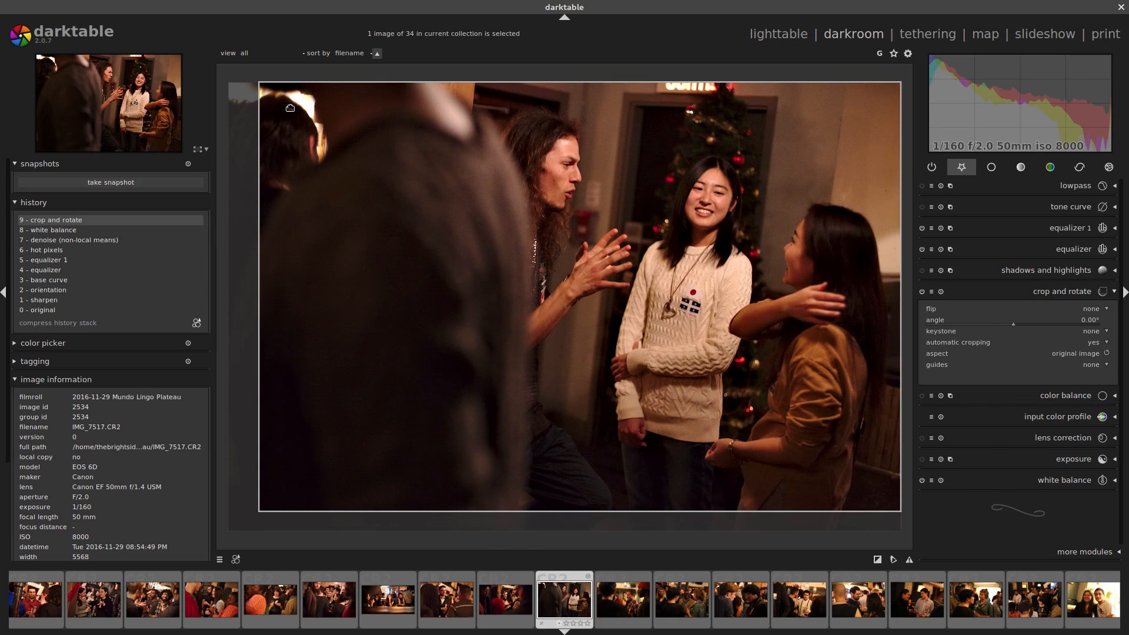
pyautogui.moveTo(272, 93); pyautogui.dragTo(343, 139)
pyautogui.moveTo(576, 313); pyautogui.dragTo(577, 283)
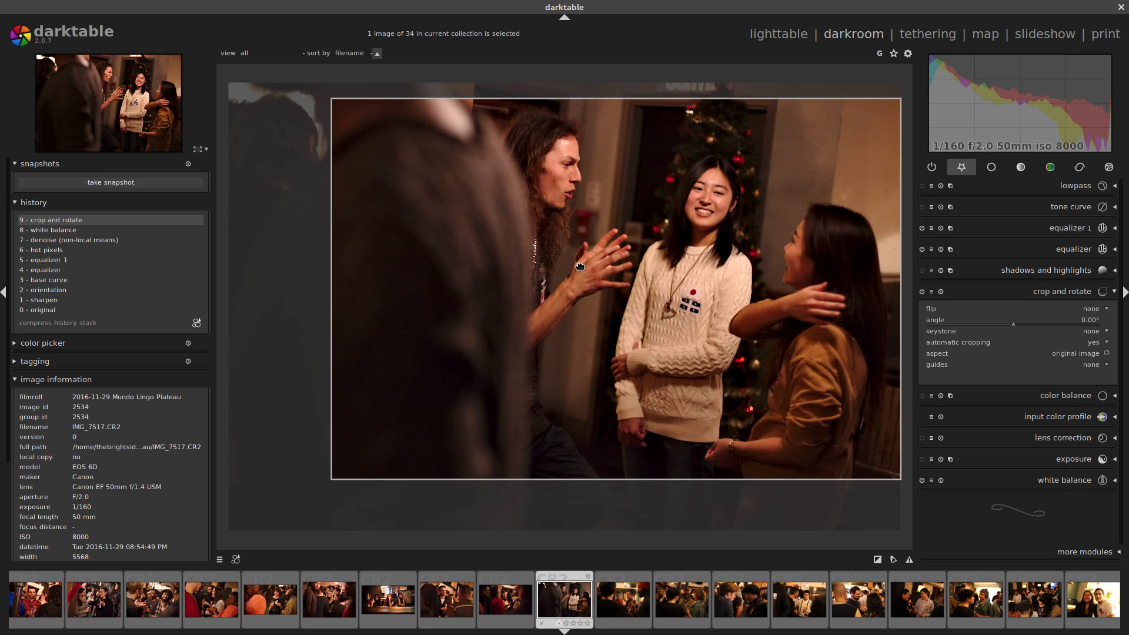
pyautogui.press('Return')
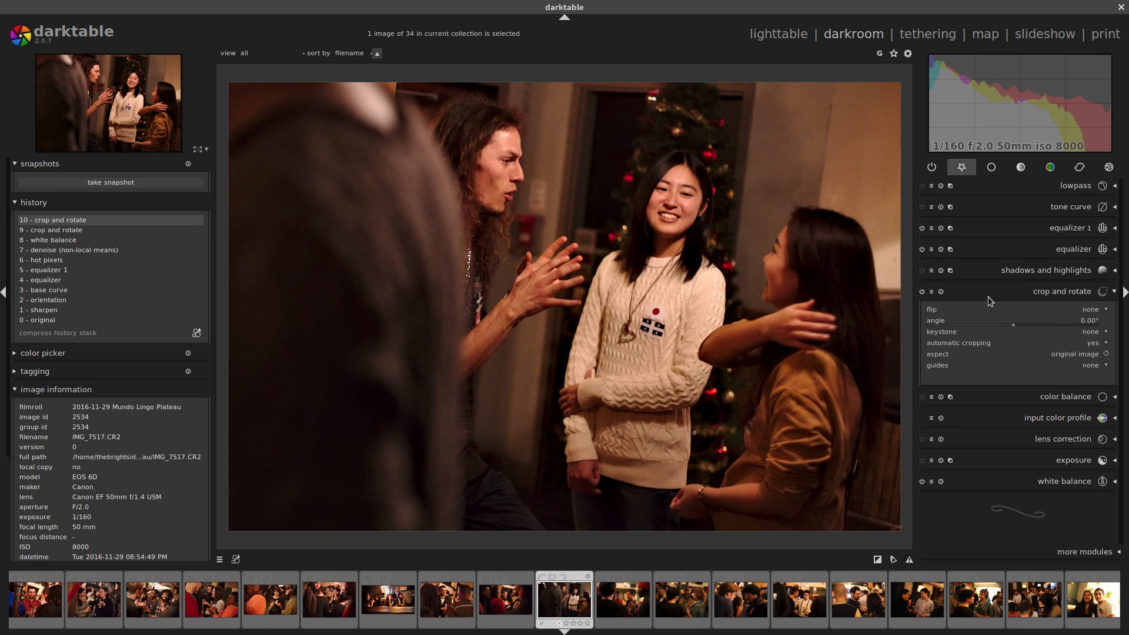
# Boost fine-detail contrast in IMG_7517.CR2 by raising the two finest points of the equalizer's luma curve, the finest to the maximum.
pyautogui.click(1082, 249)
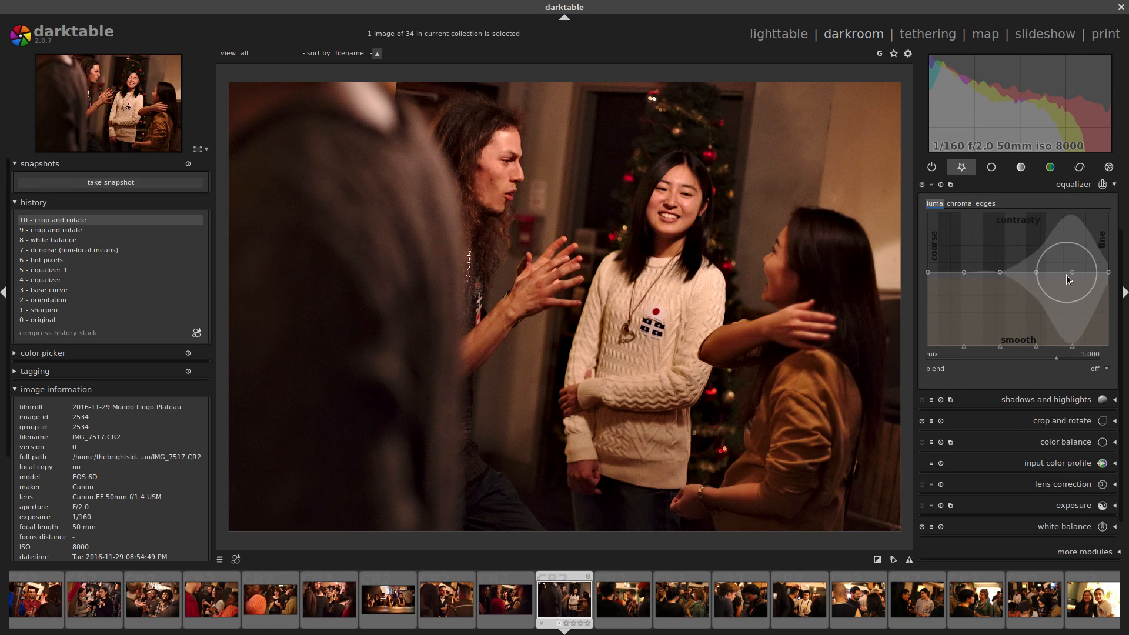
pyautogui.moveTo(1072, 271); pyautogui.dragTo(1072, 261)
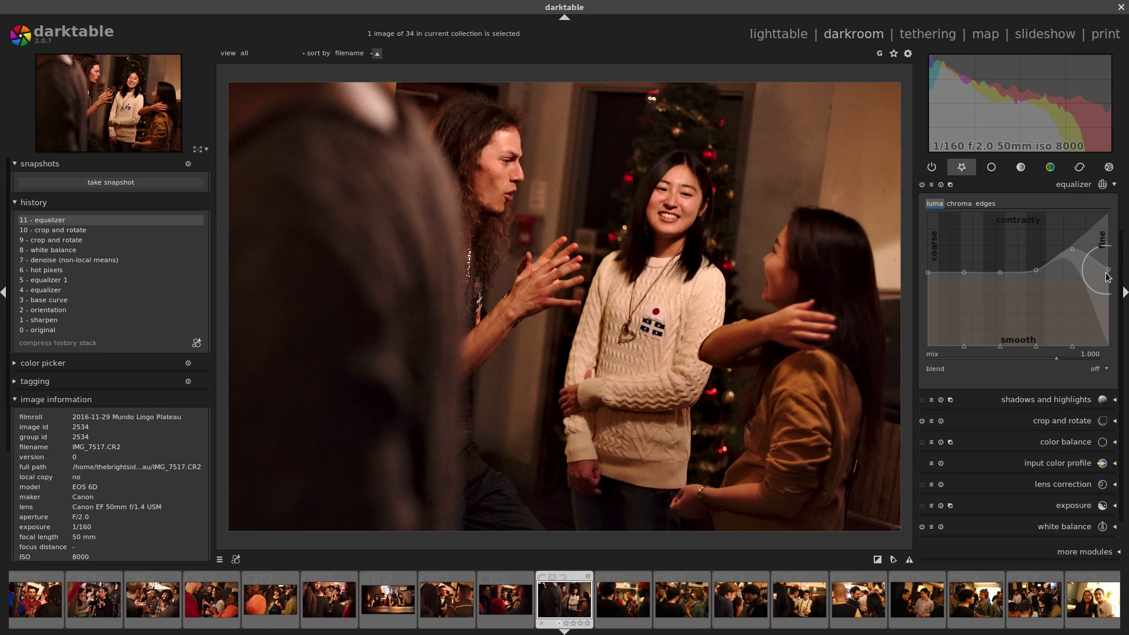
pyautogui.moveTo(1109, 273); pyautogui.dragTo(1109, 207)
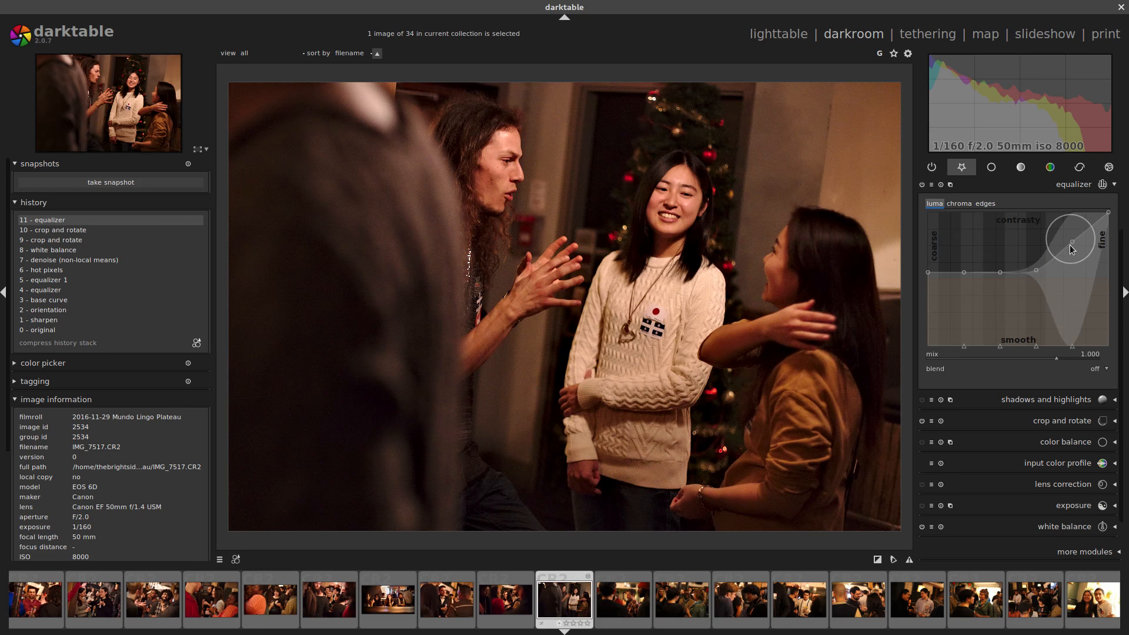
pyautogui.moveTo(1072, 242); pyautogui.dragTo(1074, 245)
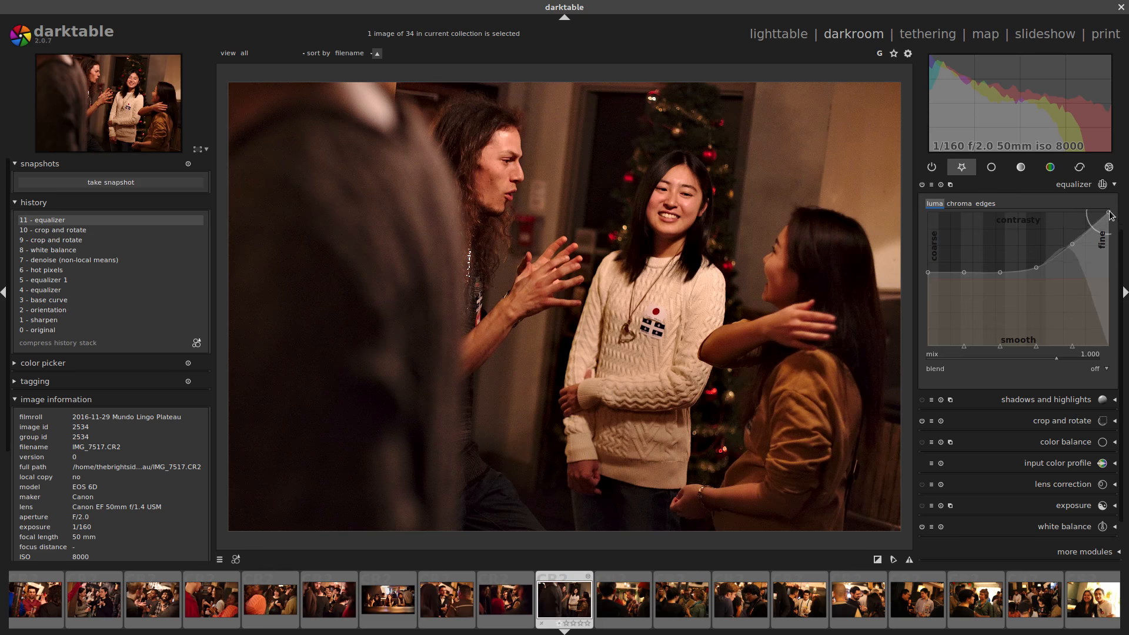
pyautogui.moveTo(1072, 243); pyautogui.dragTo(1074, 244)
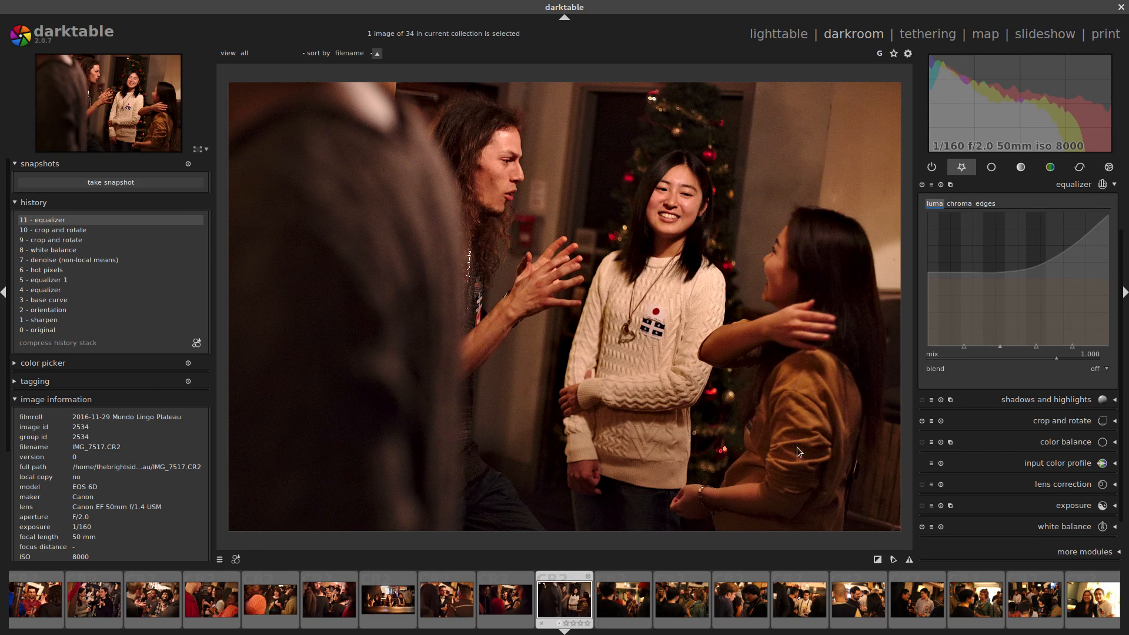
# Apply the 0 Saturation vignetting preset to IMG_7517.CR2, with scale 62.50%, fall-off strength 55% and brightness -0.620.
pyautogui.click(1108, 167)
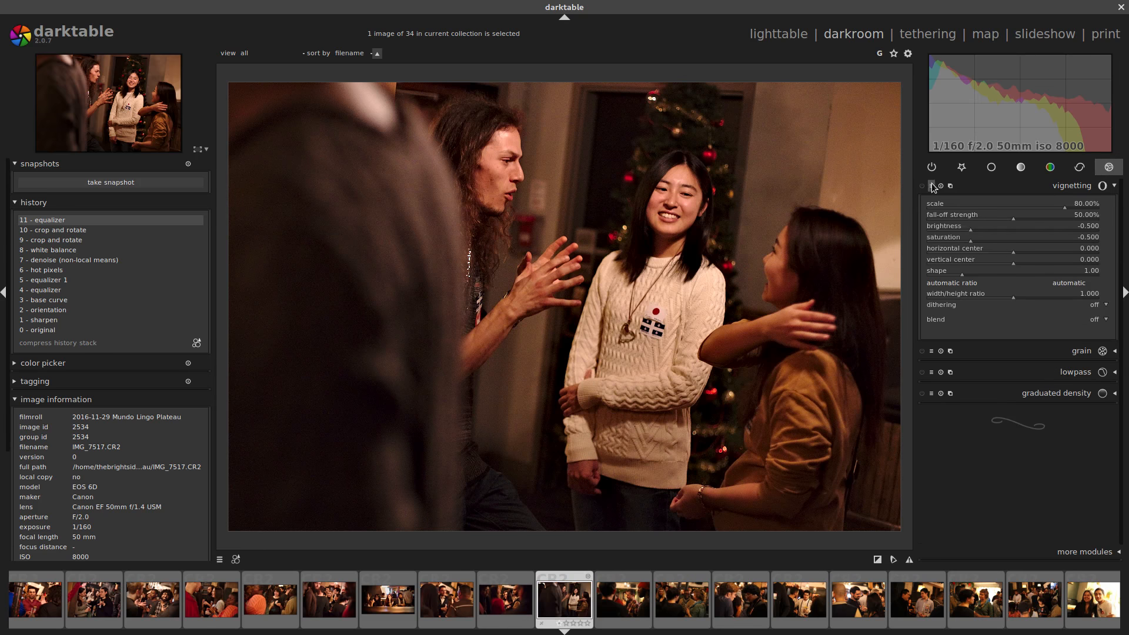
pyautogui.click(932, 185)
pyautogui.click(948, 208)
pyautogui.scroll(-3, 1011, 202)
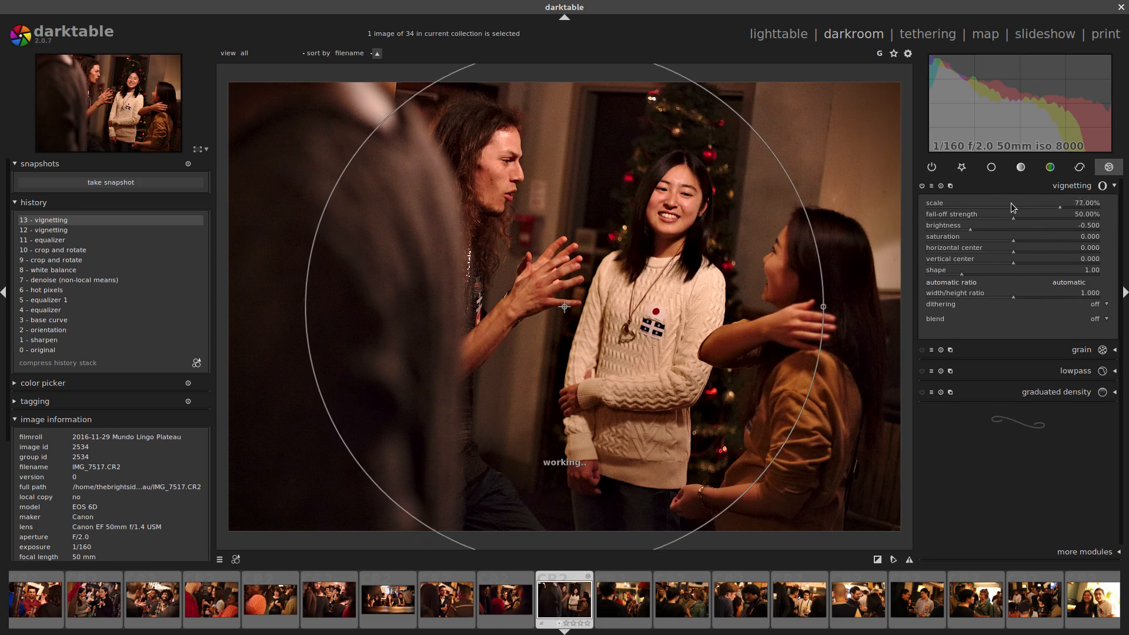
pyautogui.scroll(-4, 1010, 203)
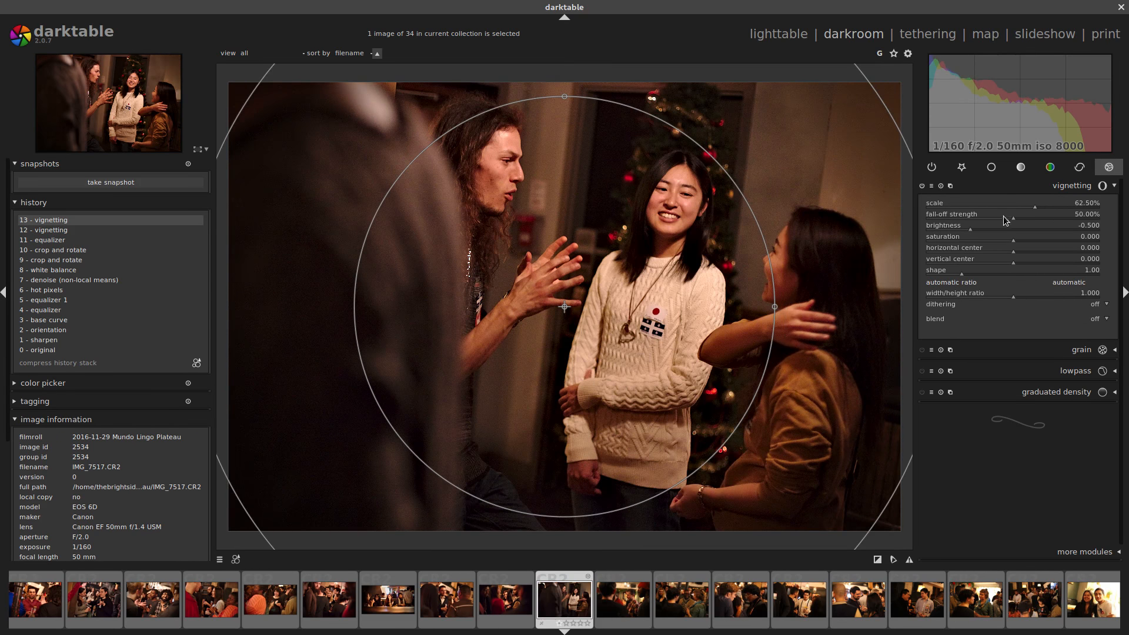
pyautogui.scroll(1, 1006, 217)
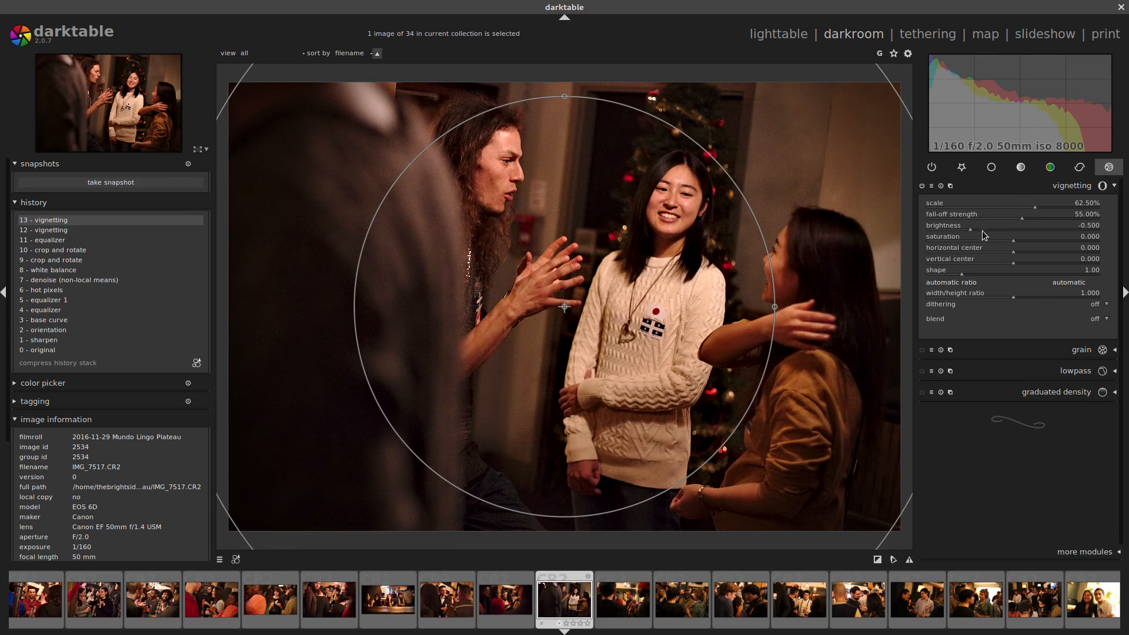
pyautogui.scroll(-6, 981, 225)
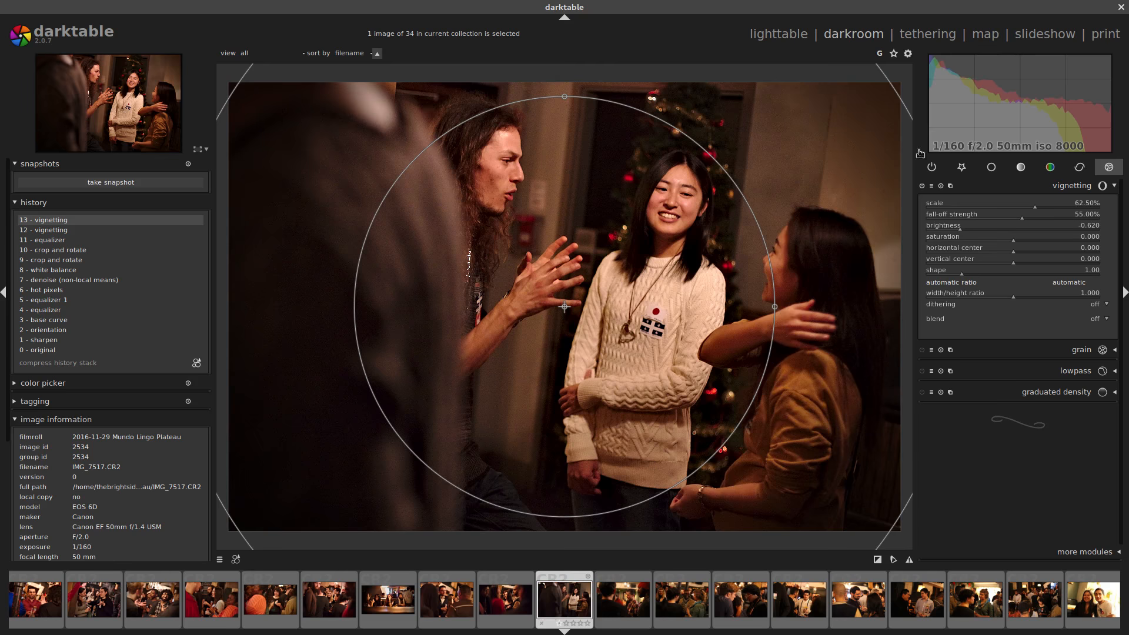
# Set the white balance tint of IMG_7517.CR2 to 0.972.
pyautogui.click(955, 170)
pyautogui.click(1071, 532)
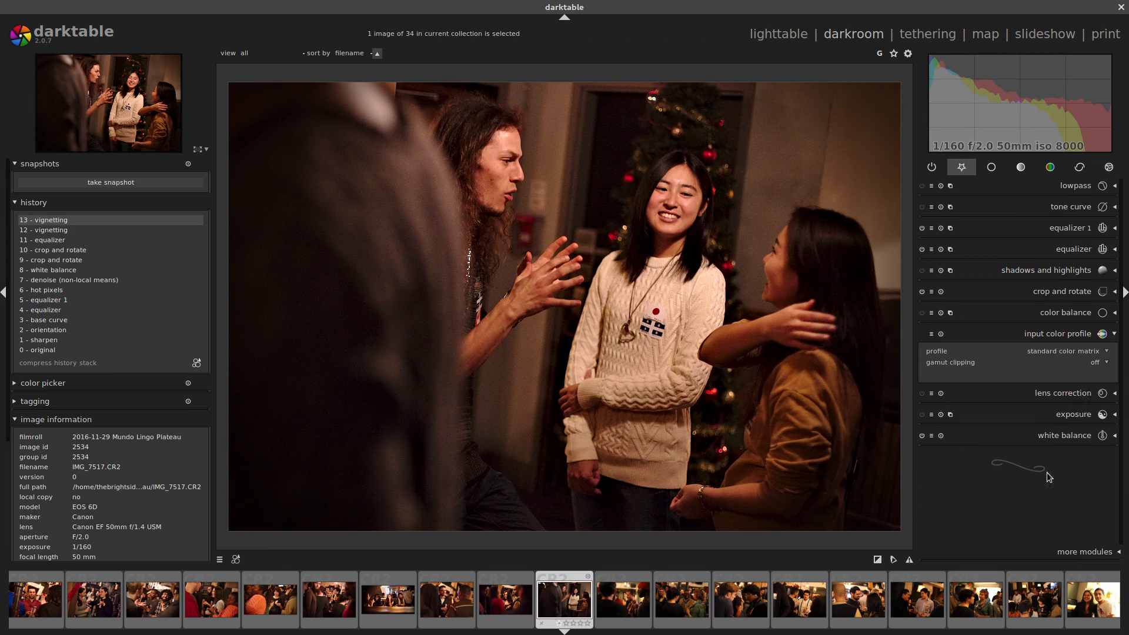
pyautogui.click(1064, 437)
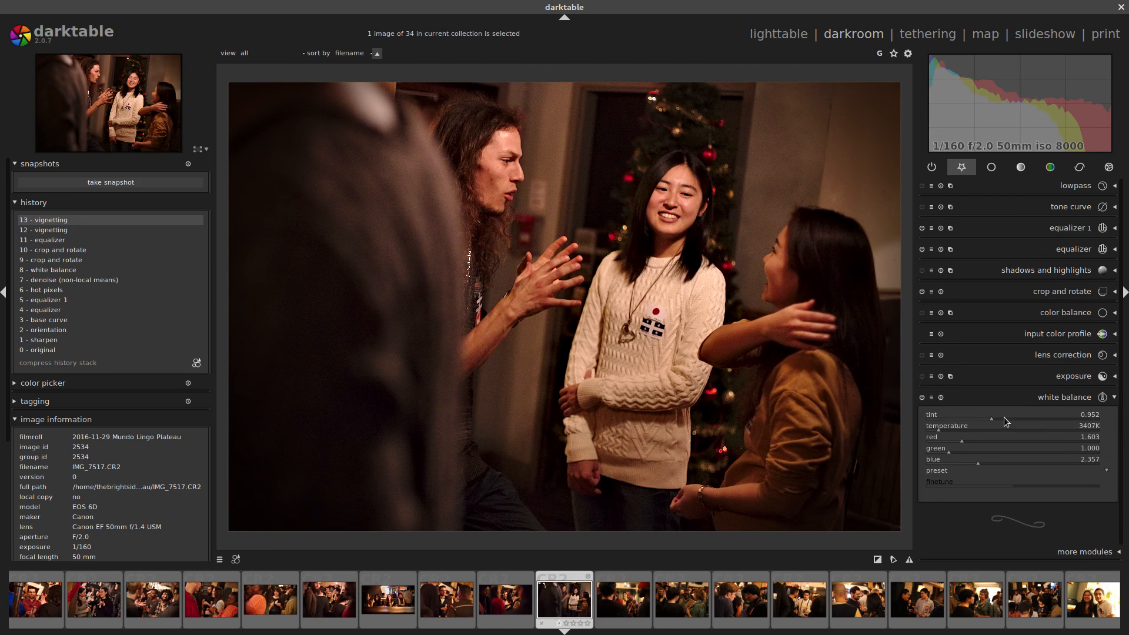
pyautogui.scroll(3, 1004, 418)
pyautogui.scroll(-2, 1003, 417)
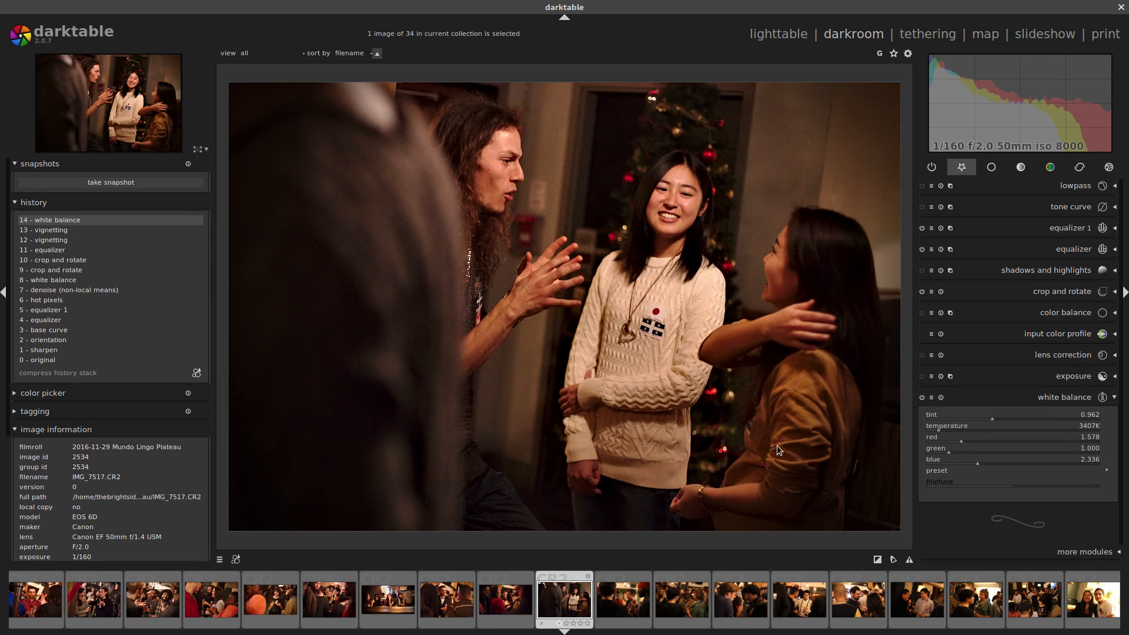
pyautogui.scroll(1, 1000, 418)
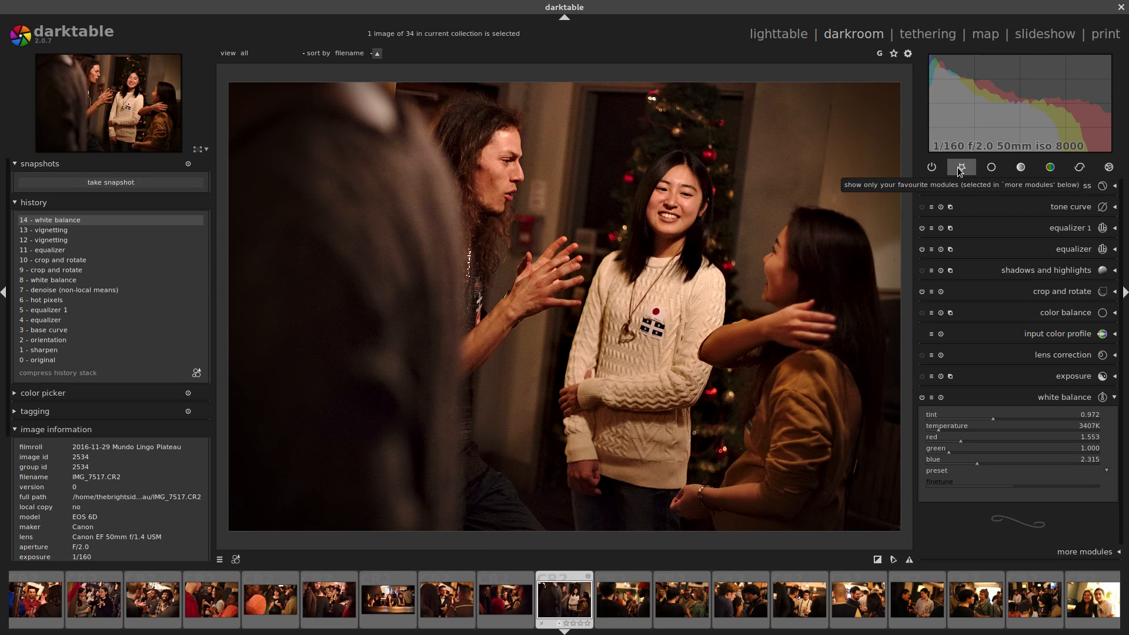
# Look through the basic, tone, color, correction and effect module groups and the full list of available modules.
pyautogui.click(994, 169)
pyautogui.click(1021, 168)
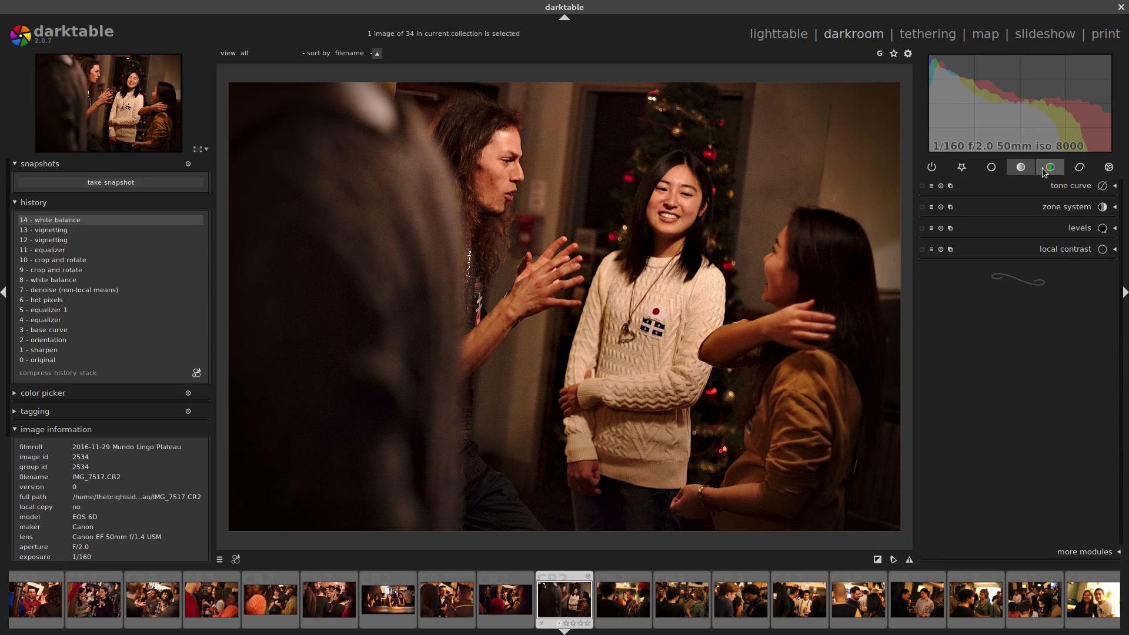
pyautogui.click(1045, 170)
pyautogui.click(1078, 170)
pyautogui.click(1097, 171)
pyautogui.click(1050, 170)
pyautogui.click(1021, 170)
pyautogui.click(991, 168)
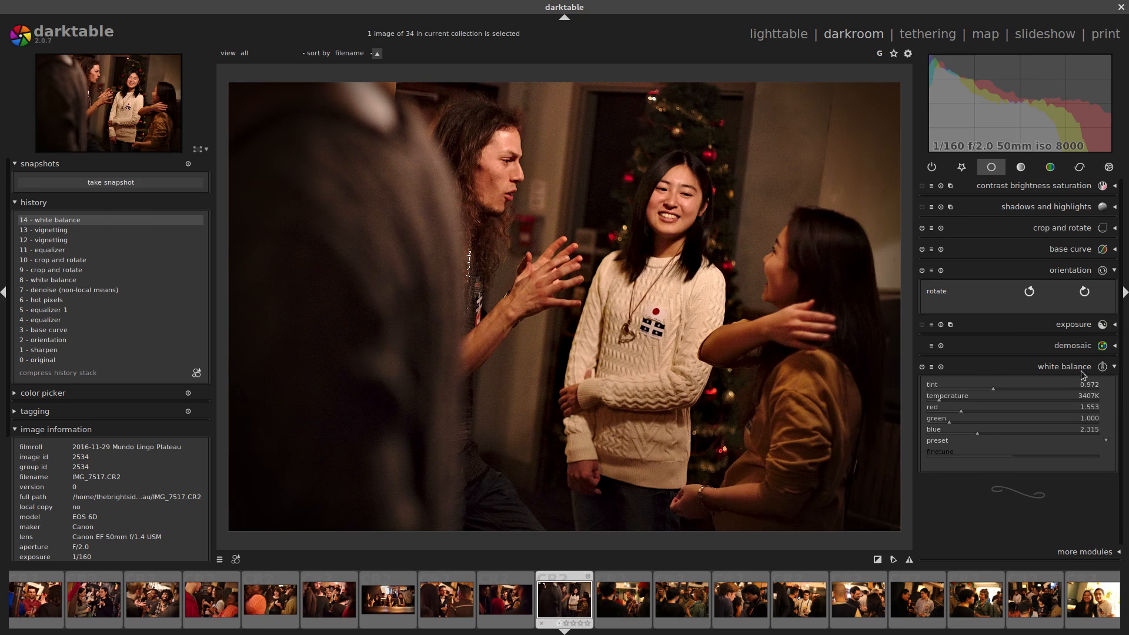
pyautogui.click(1093, 553)
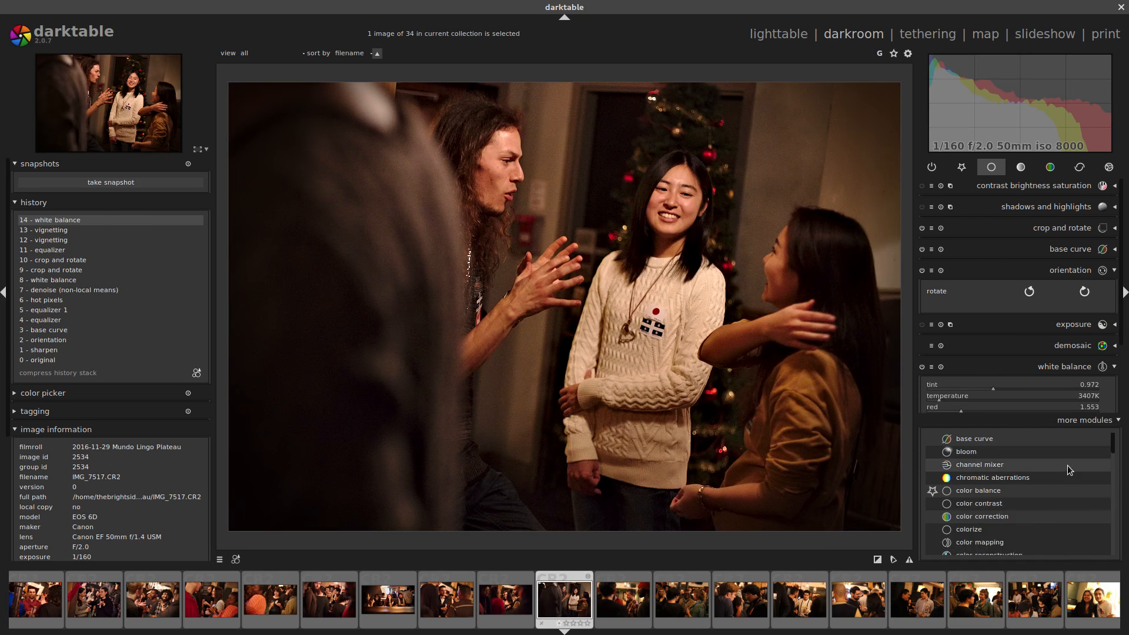
pyautogui.scroll(-15, 1057, 470)
pyautogui.scroll(15, 1056, 473)
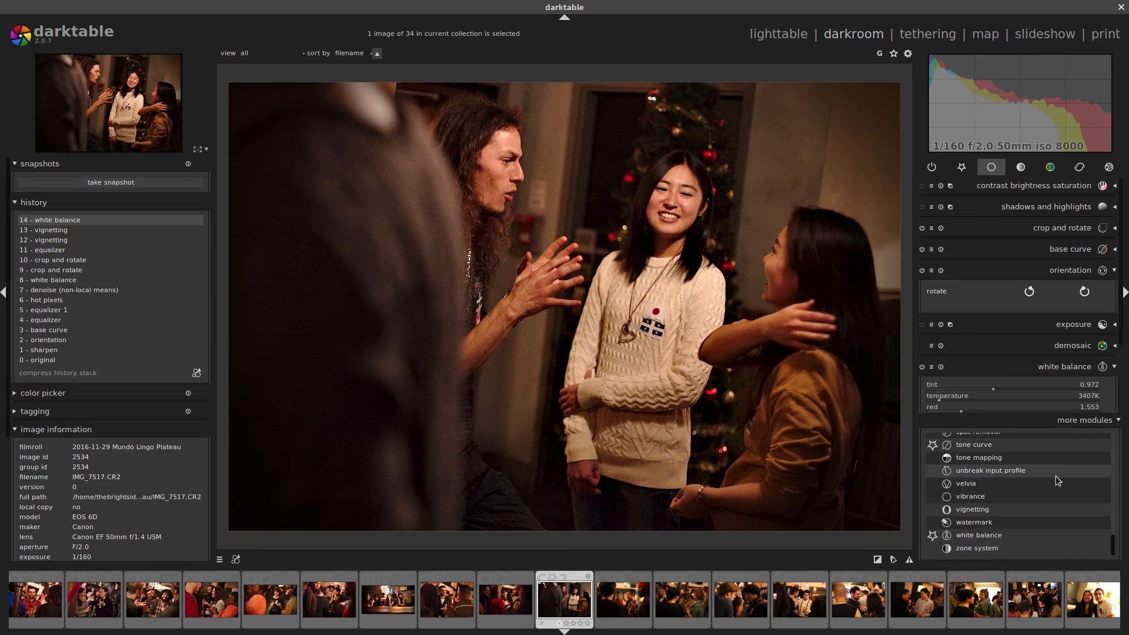
pyautogui.scroll(-15, 1055, 475)
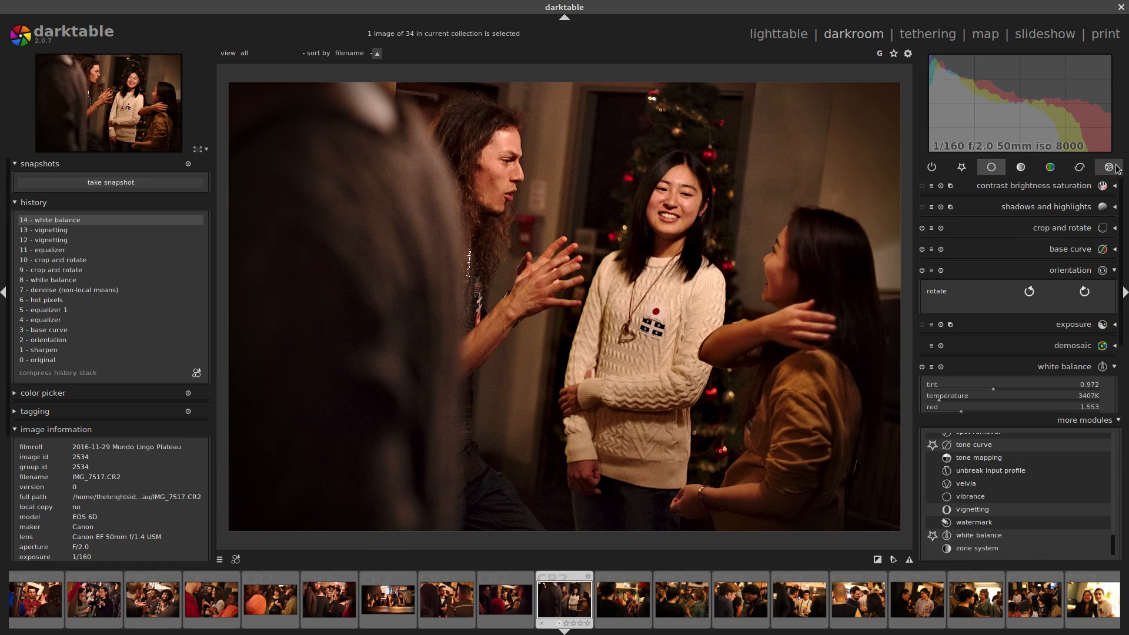
# Mark the unbreak input profile module as a favourite, check the favourites group, remove the mark again and close the module list.
pyautogui.click(1016, 476)
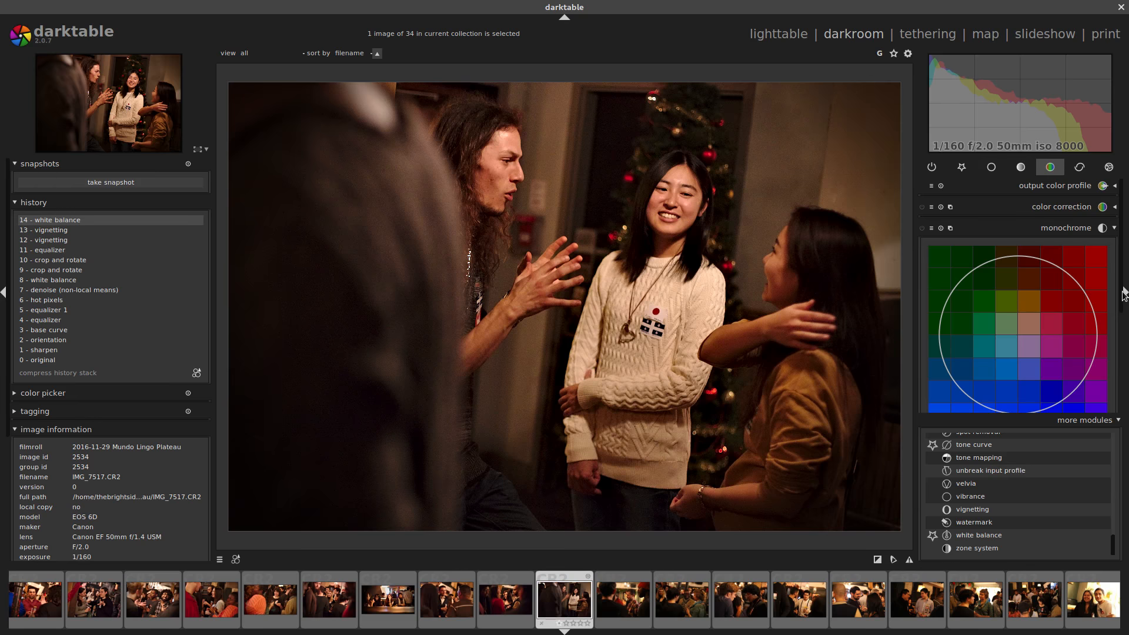
pyautogui.click(1005, 471)
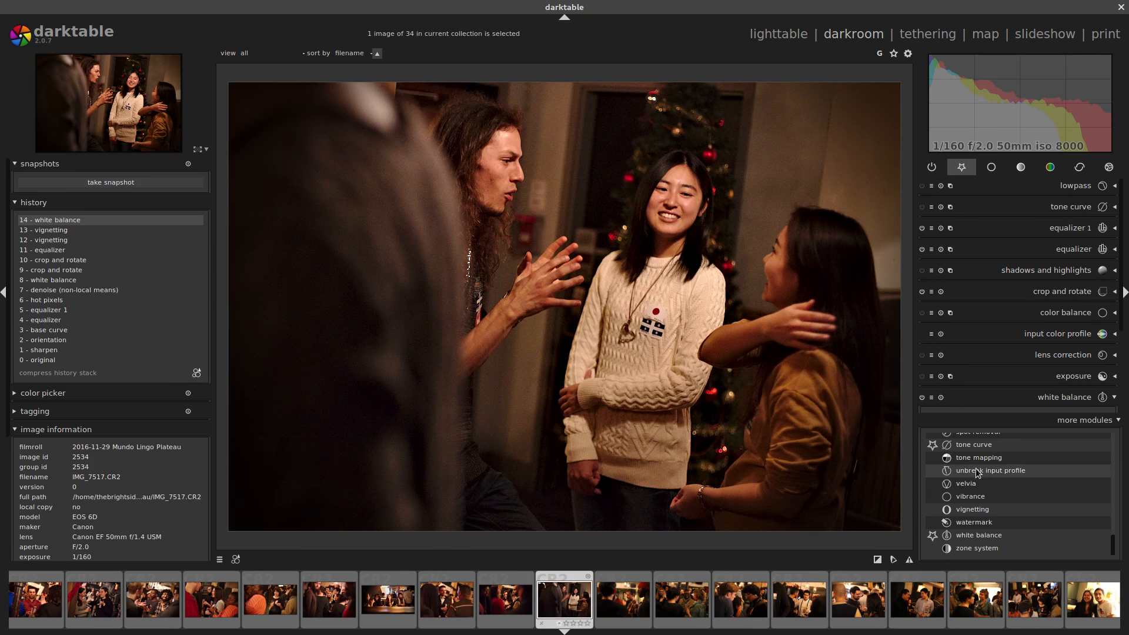
pyautogui.click(975, 468)
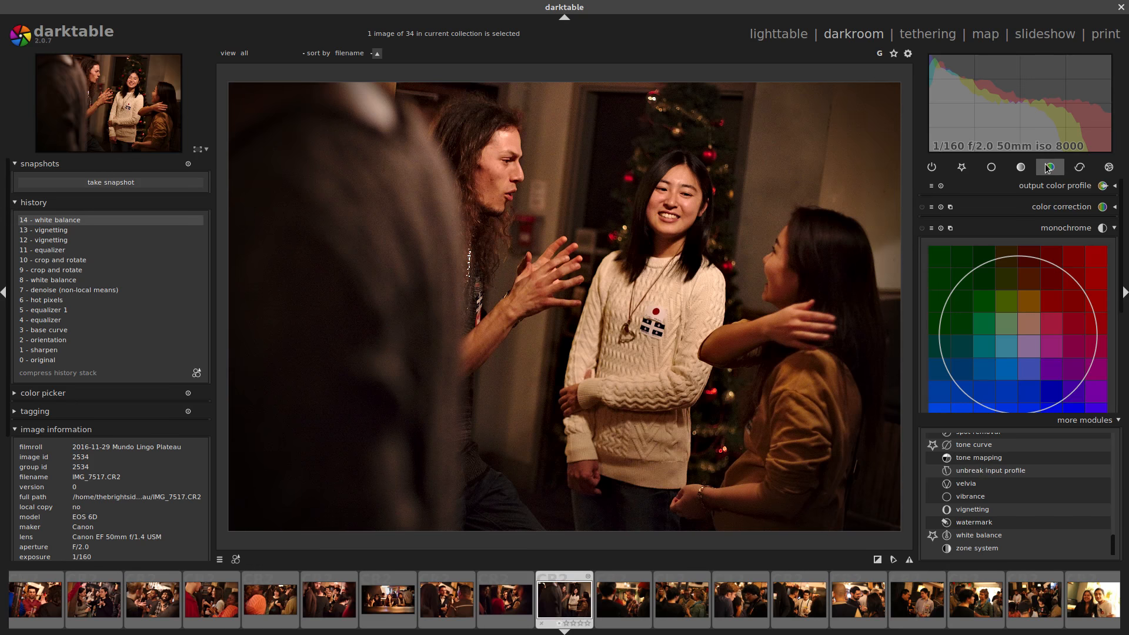
pyautogui.click(1006, 474)
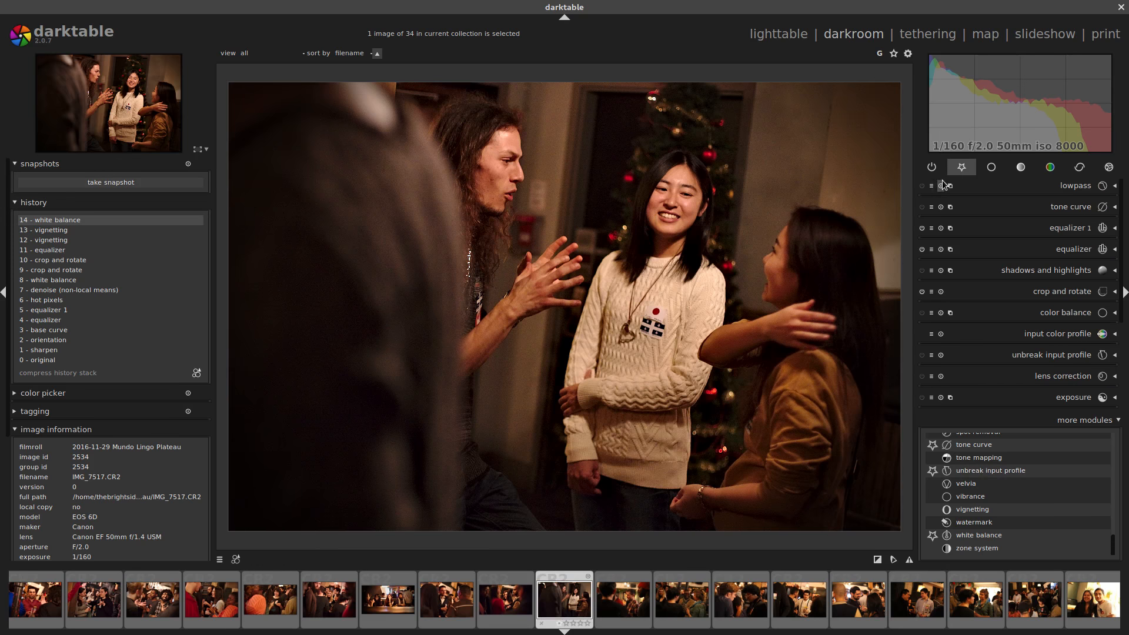
pyautogui.click(966, 474)
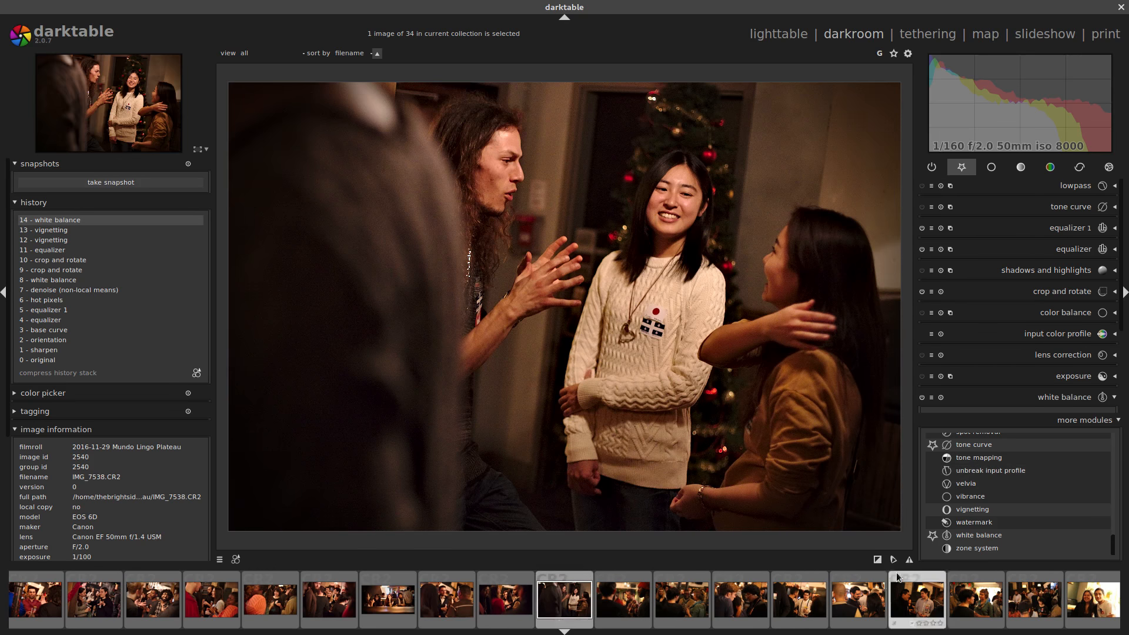
pyautogui.click(1087, 422)
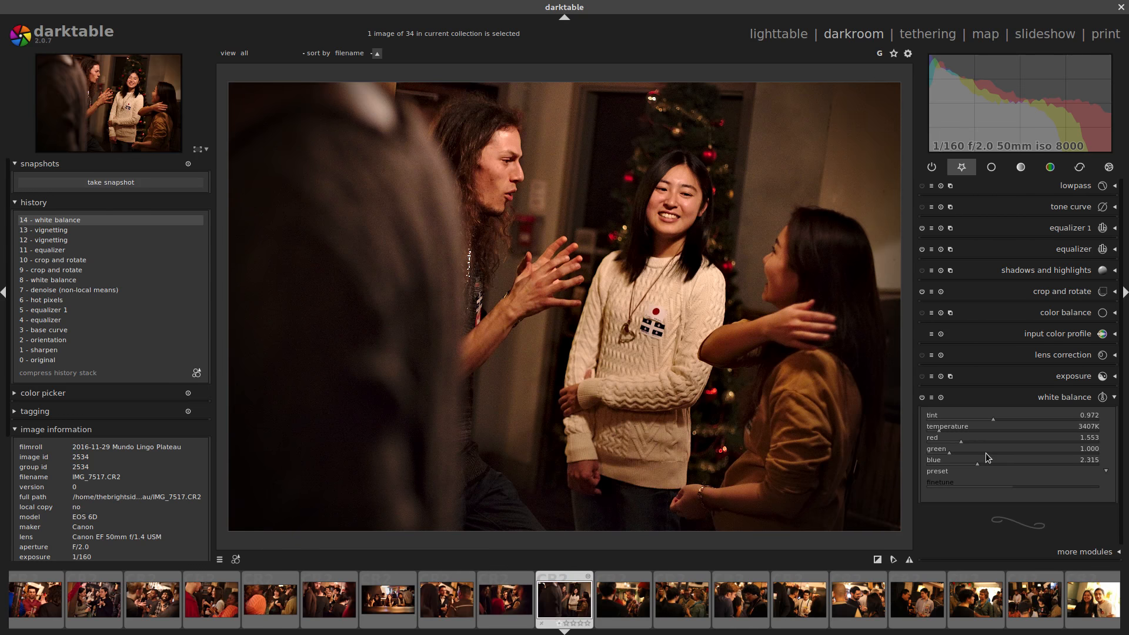
# Open IMG_7521.CR2 for editing and apply the Denoise+HotP+Clarity style to it.
pyautogui.click(626, 603)
pyautogui.press('BackSpace')
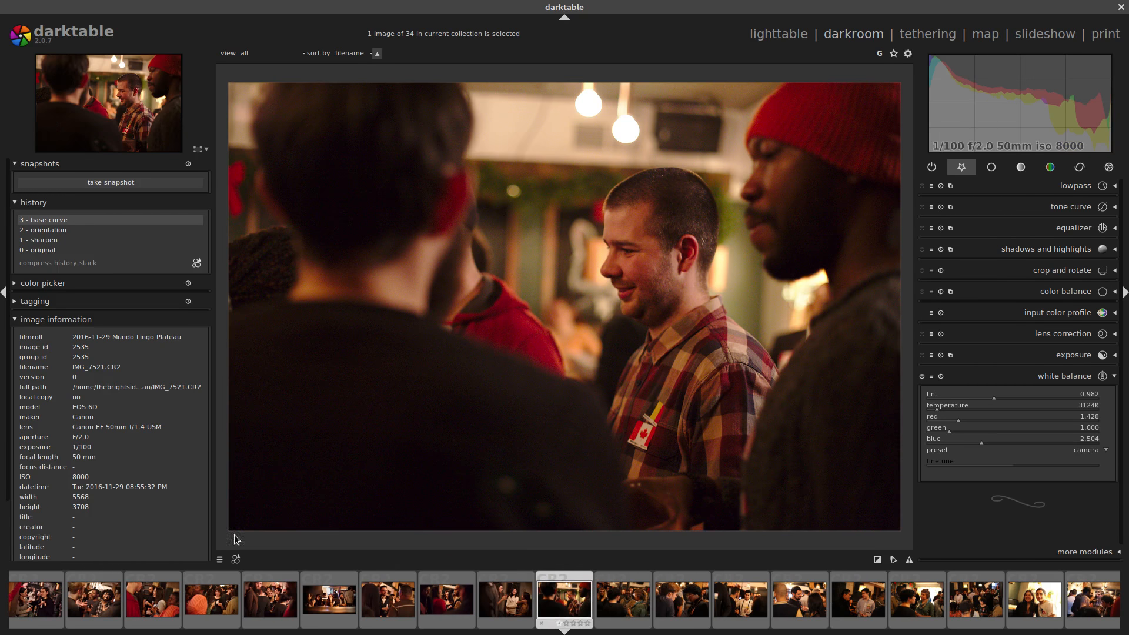
pyautogui.click(236, 562)
pyautogui.click(263, 573)
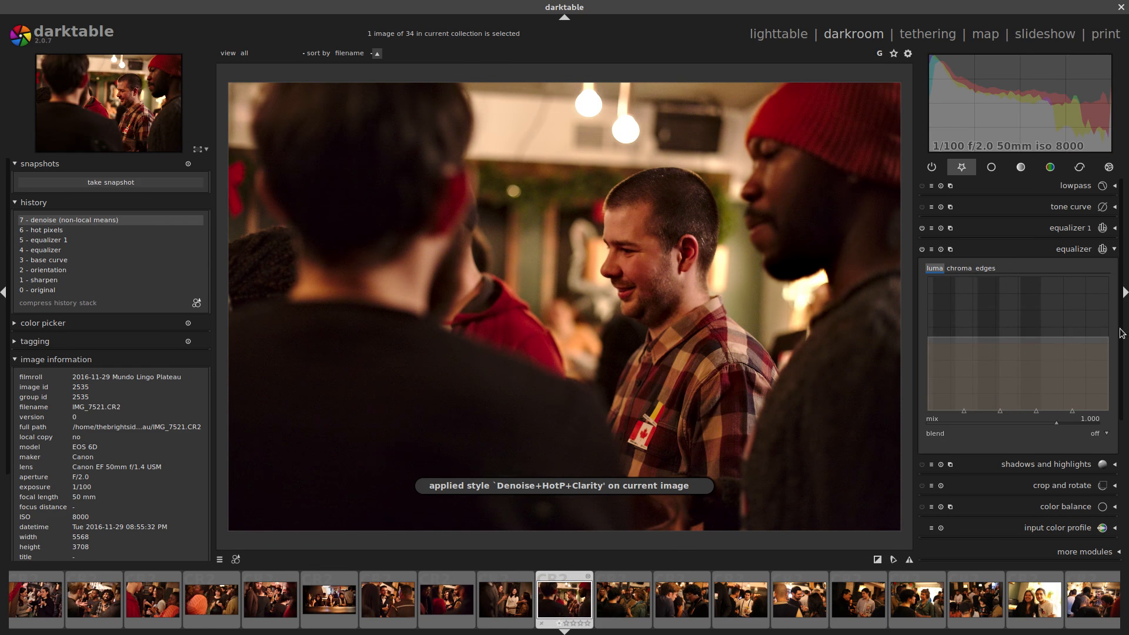
# Boost fine-detail contrast in IMG_7521.CR2 by raising the finest point of the equalizer's luma curve to the maximum.
pyautogui.scroll(-1, 1121, 346)
pyautogui.moveTo(1123, 358); pyautogui.dragTo(1115, 320)
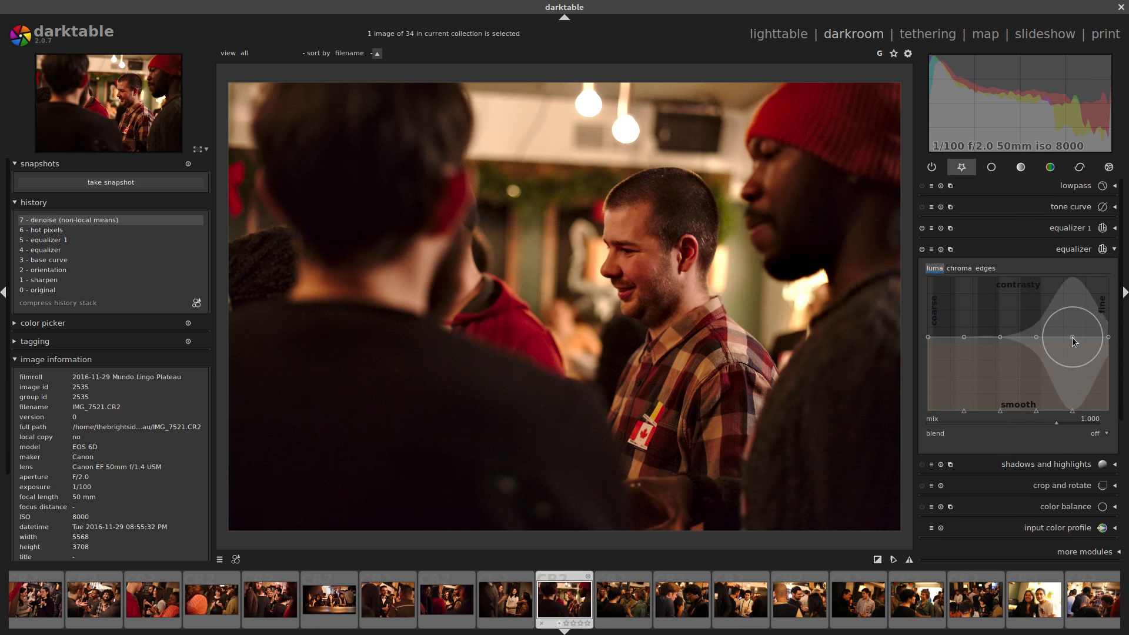
pyautogui.moveTo(1072, 337); pyautogui.dragTo(1109, 281)
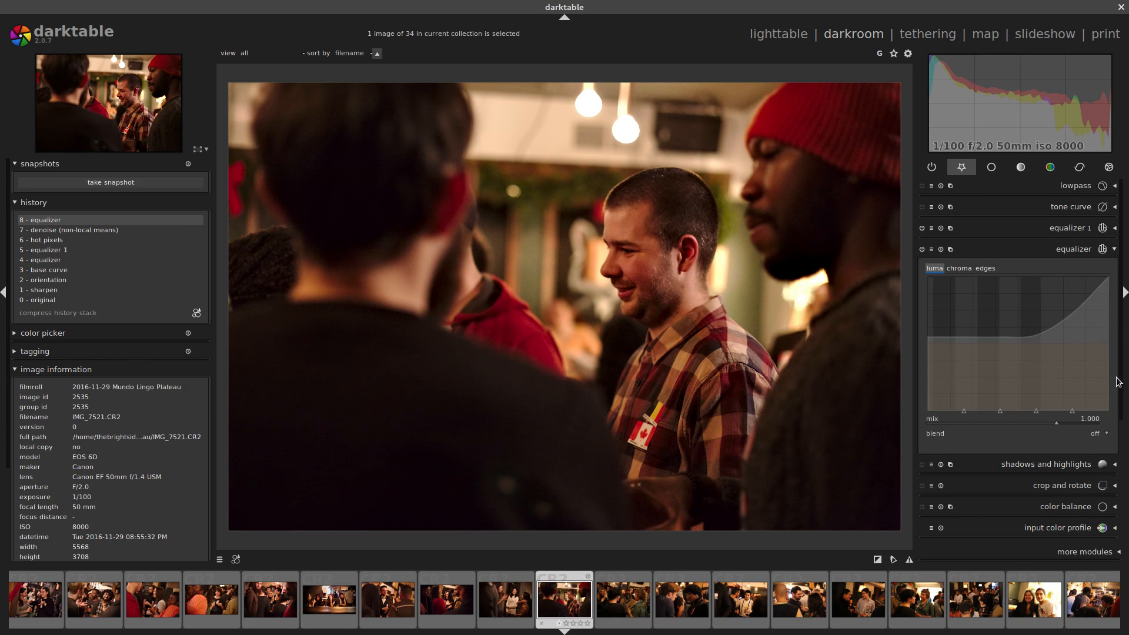
# Set the white balance temperature of IMG_7521.CR2 to 2900K.
pyautogui.moveTo(1120, 380); pyautogui.dragTo(1110, 512)
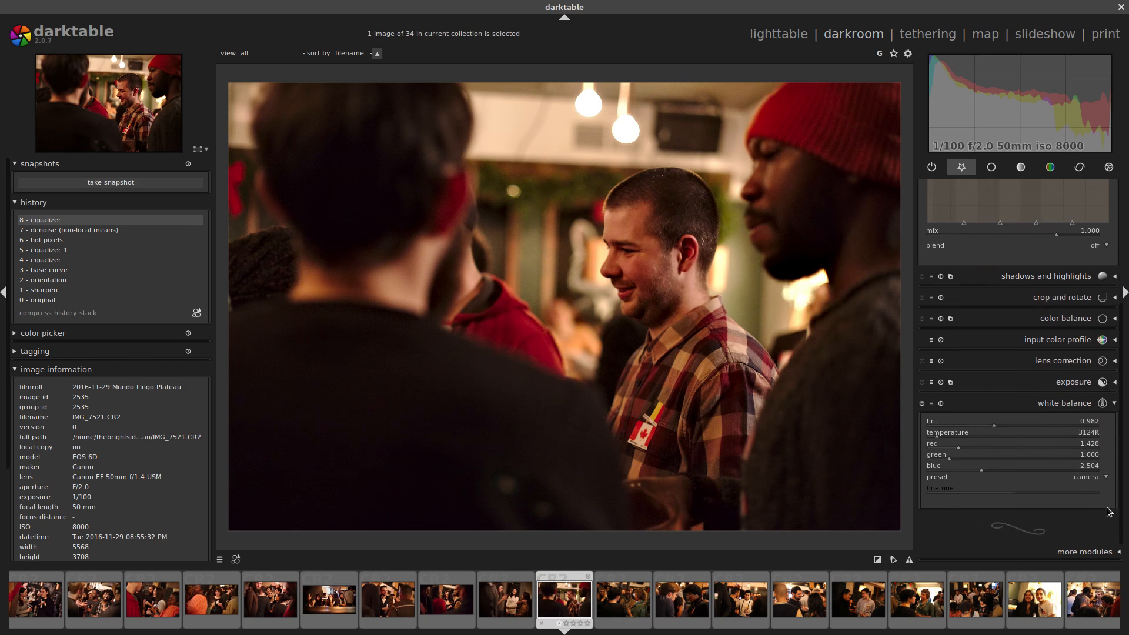
pyautogui.rightClick(939, 436)
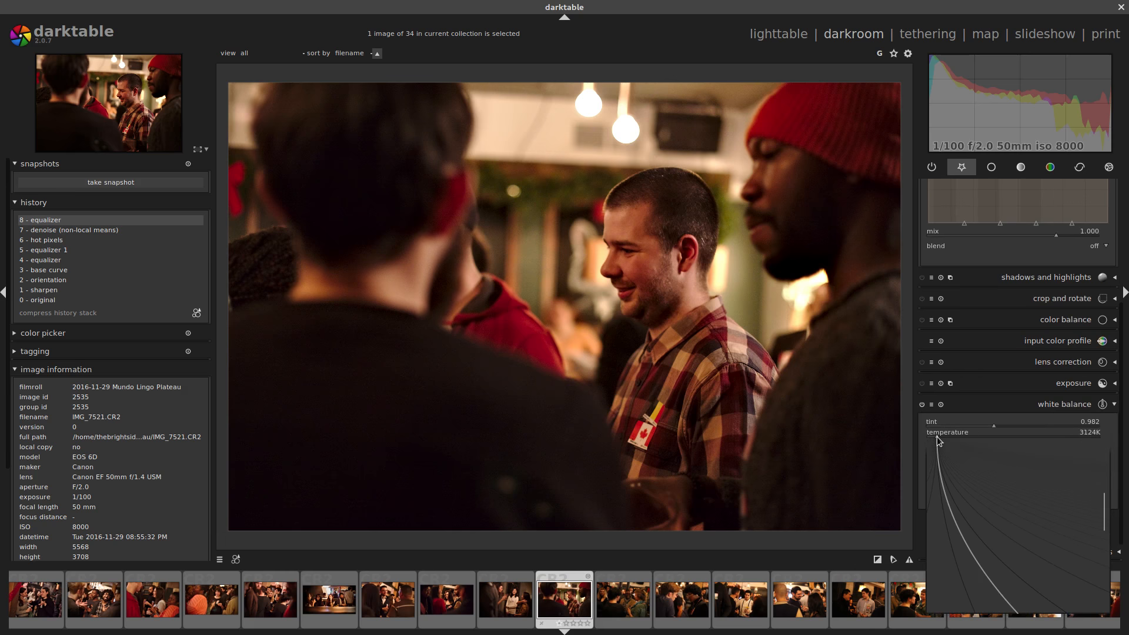
pyautogui.write('2900')
pyautogui.press('Return')
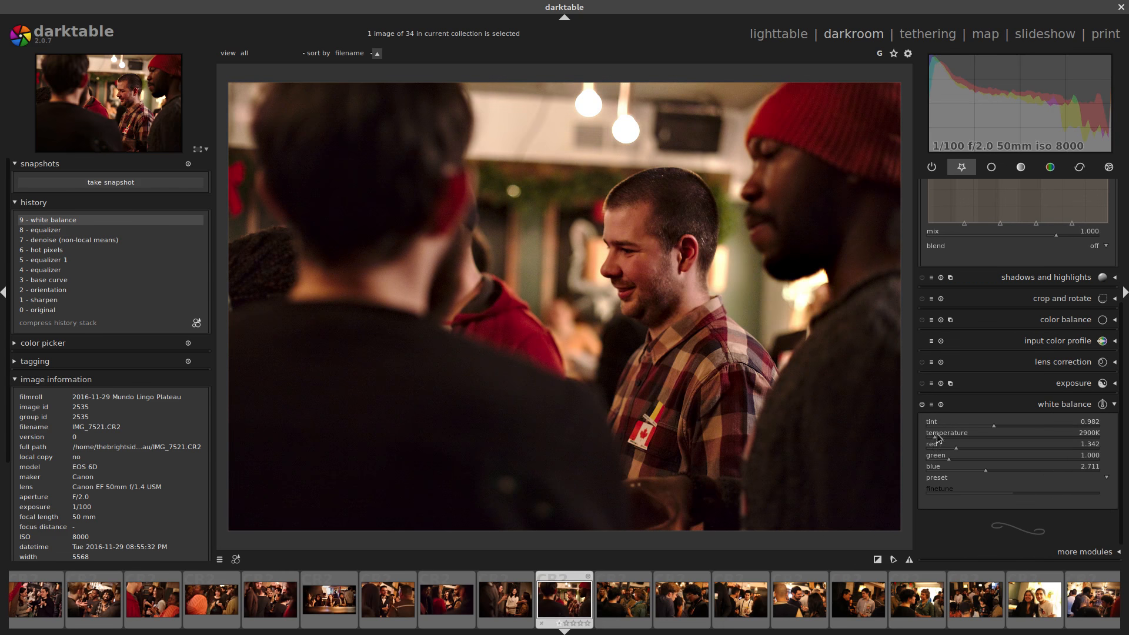
# Raise the exposure of IMG_7521.CR2 to 0.56EV.
pyautogui.click(1071, 386)
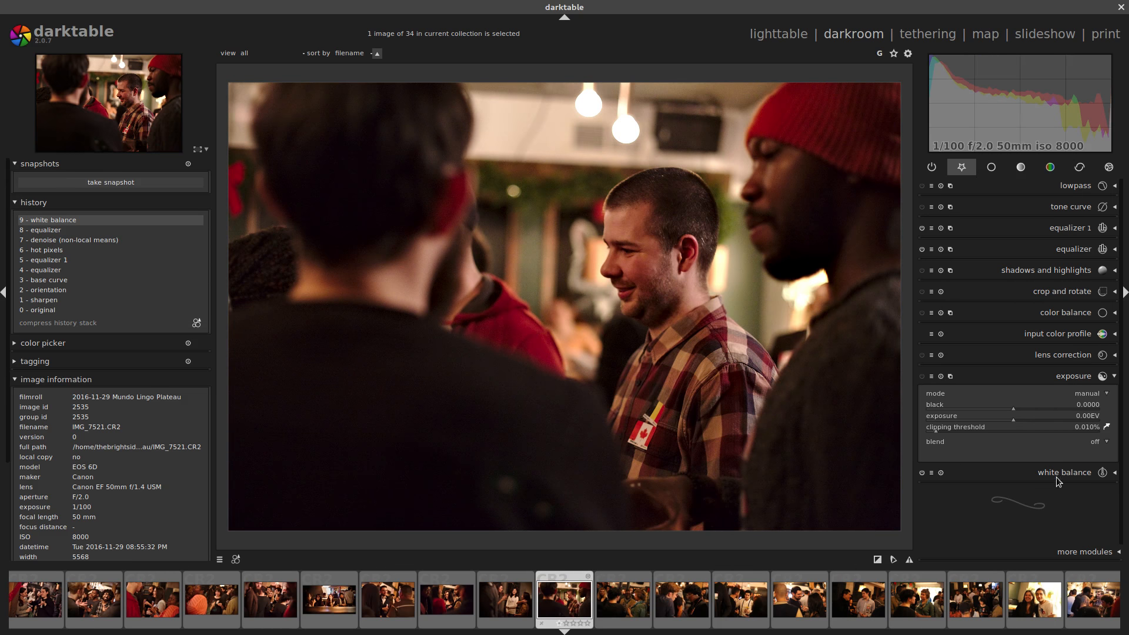
pyautogui.scroll(20, 1041, 418)
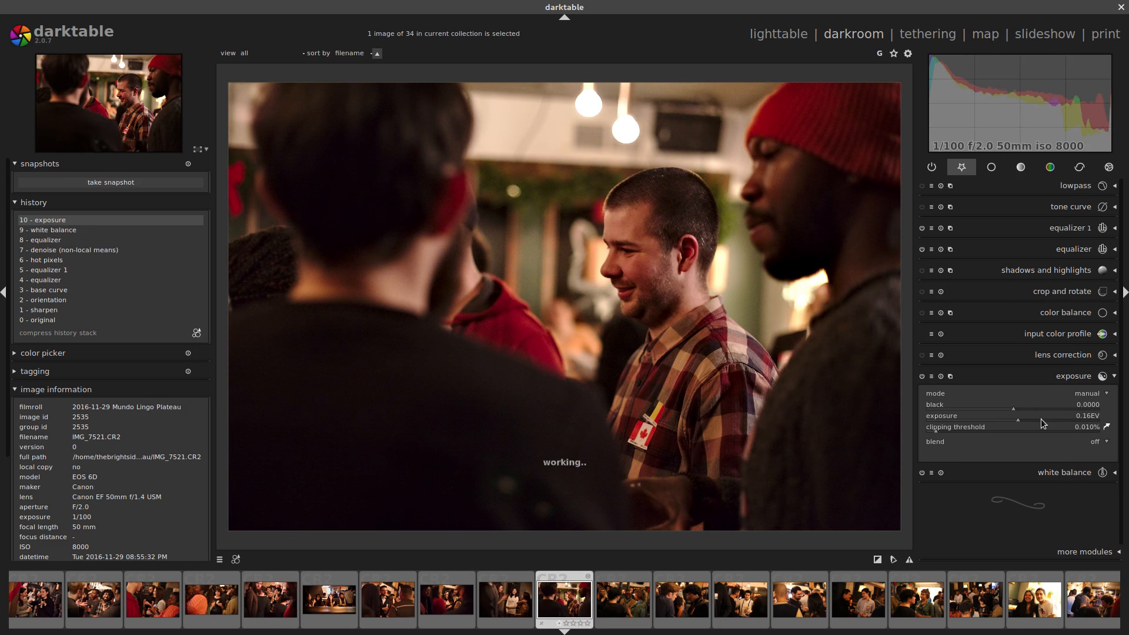
pyautogui.scroll(6, 1041, 419)
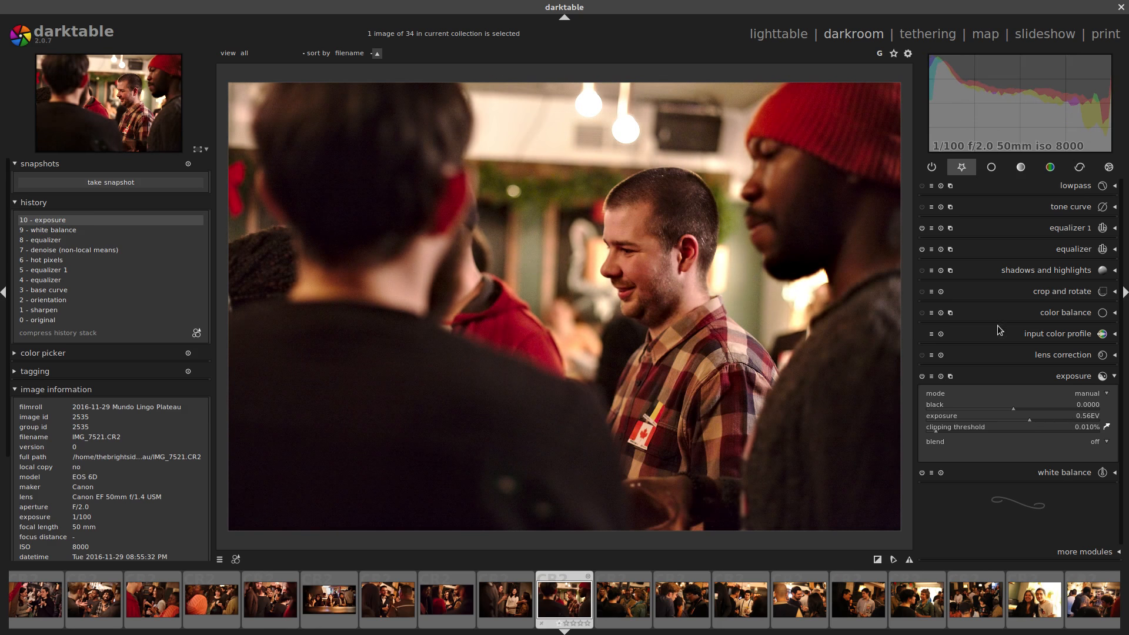
# Crop IMG_7521.CR2 at the widescreen 1.85 aspect, keeping the full width and trimming mainly the top plus a thin strip at the bottom.
pyautogui.click(1059, 294)
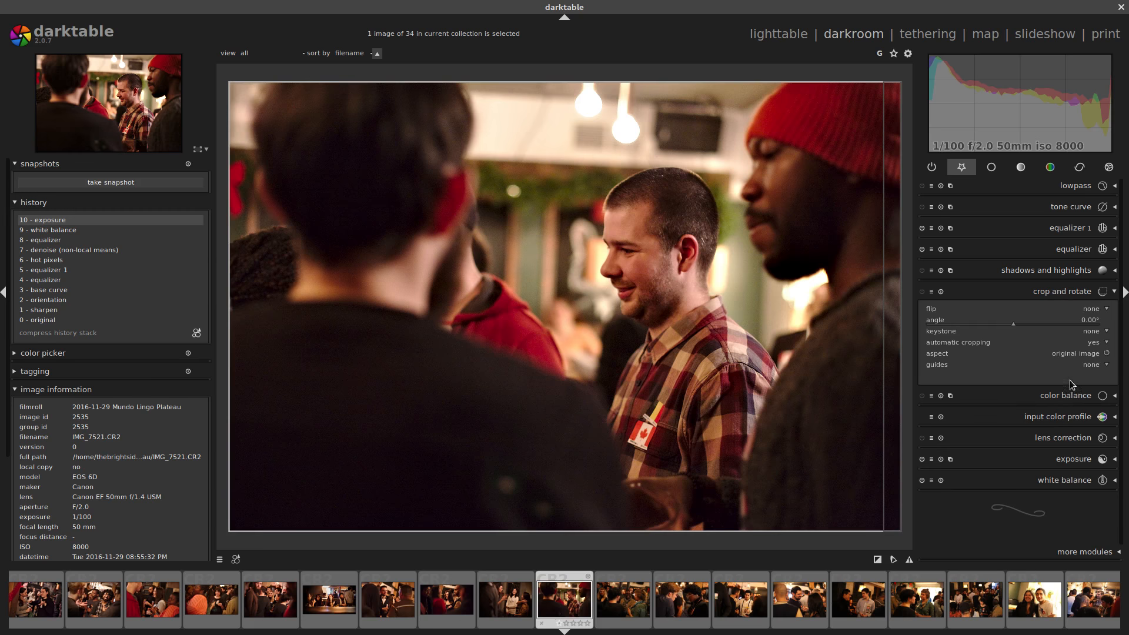
pyautogui.click(1071, 354)
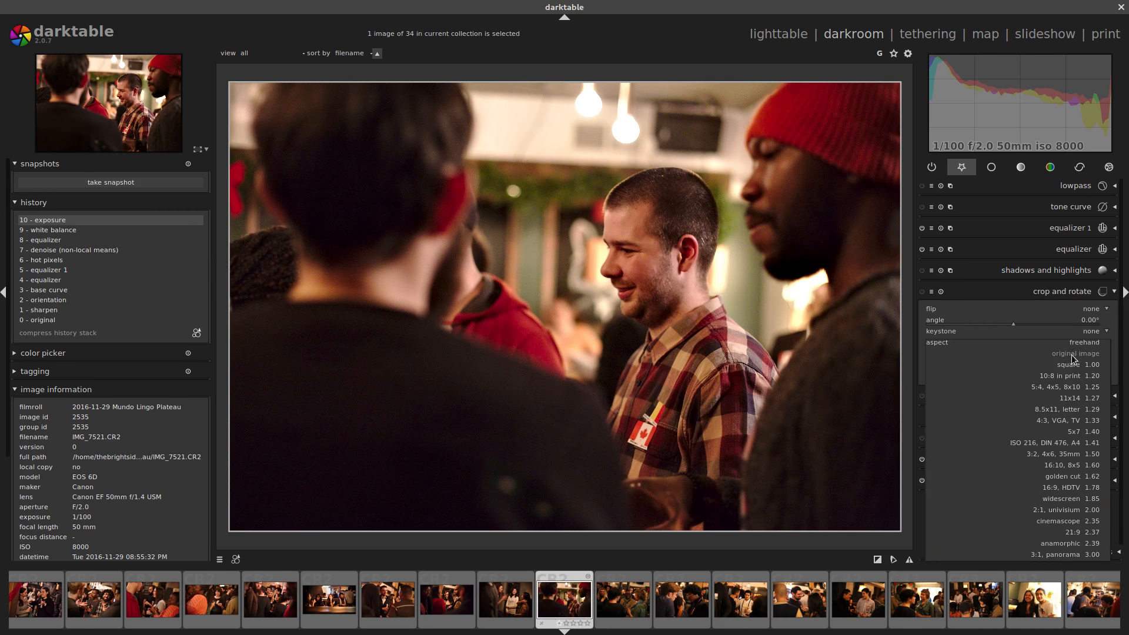
pyautogui.click(1054, 501)
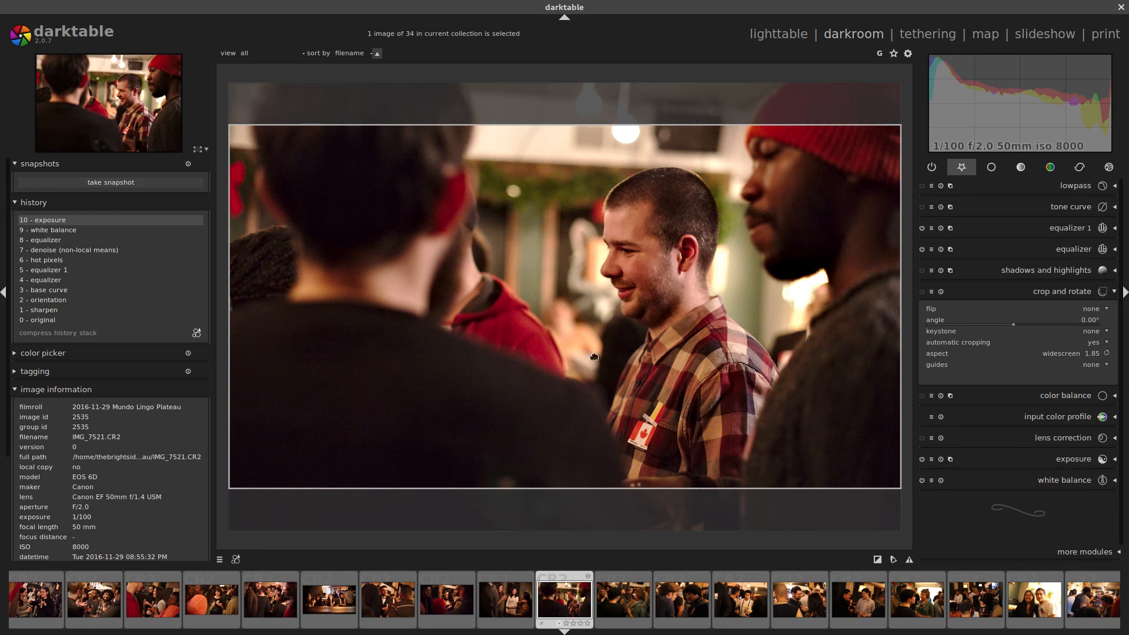
pyautogui.doubleClick(553, 313)
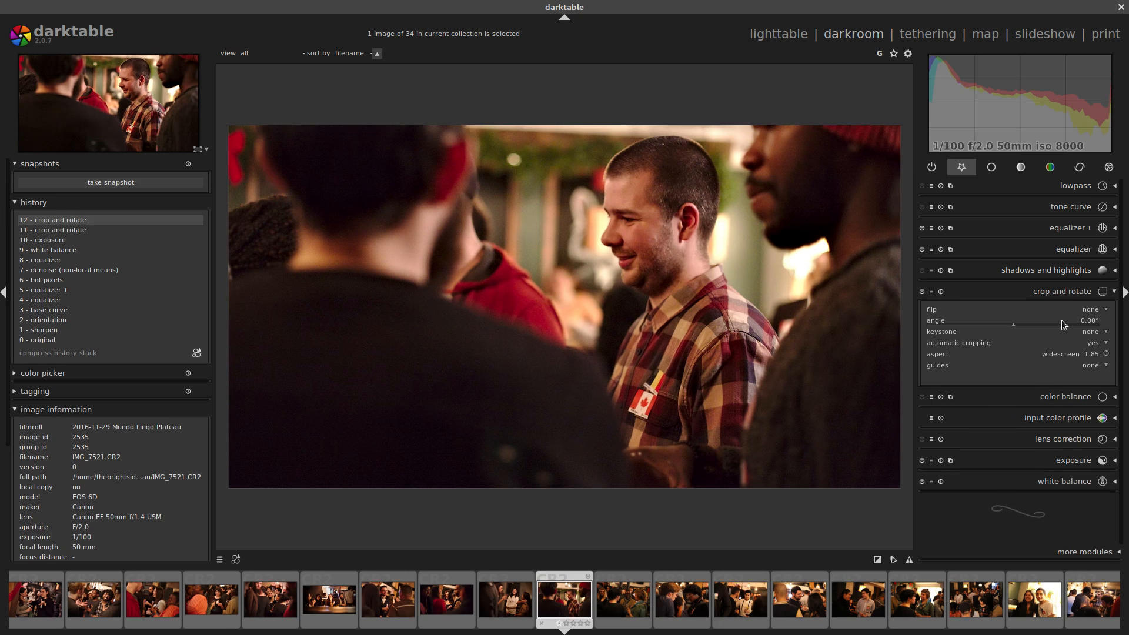
# Tint and darken the shadows of IMG_7521.CR2 in color balance by setting lift blue to 0.110 and lift factor to -0.045.
pyautogui.click(1053, 396)
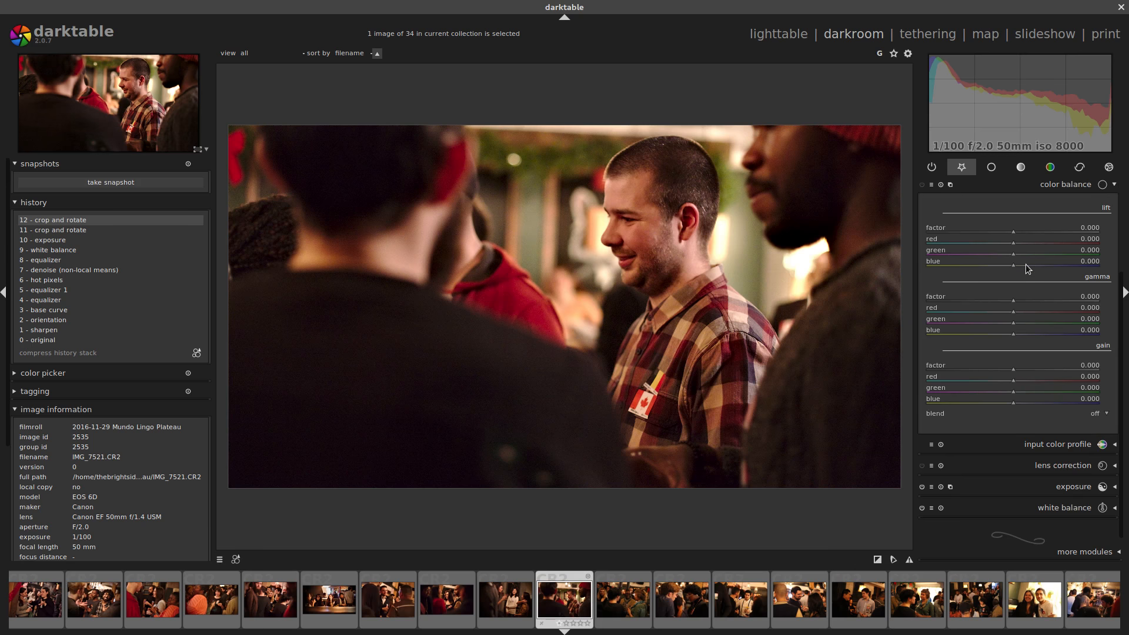
pyautogui.scroll(9, 1025, 263)
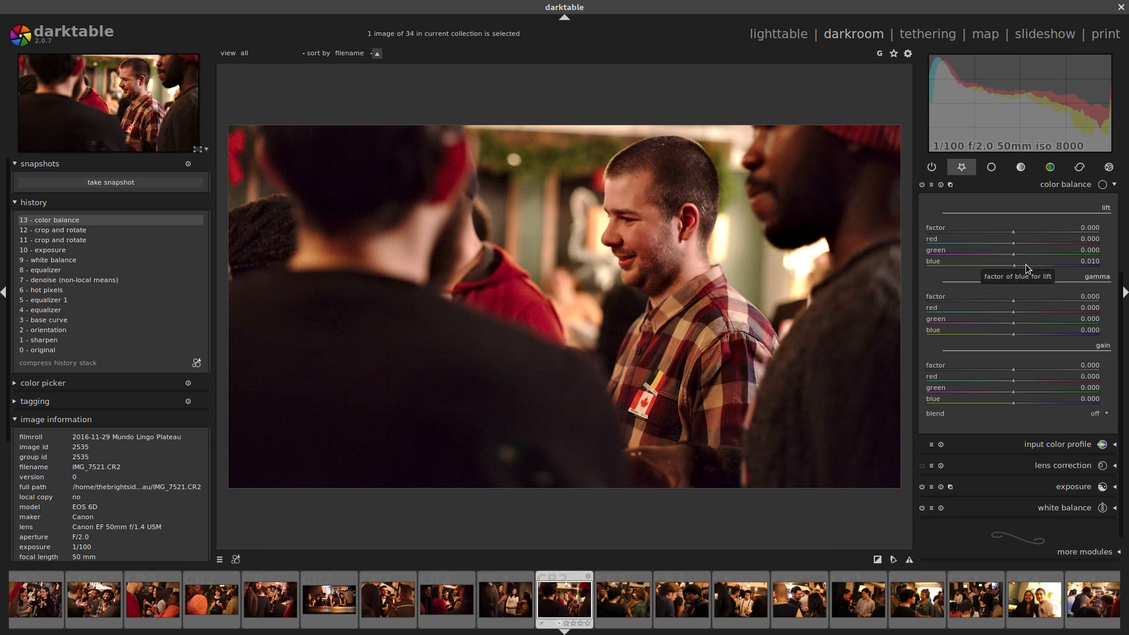
pyautogui.scroll(9, 1025, 264)
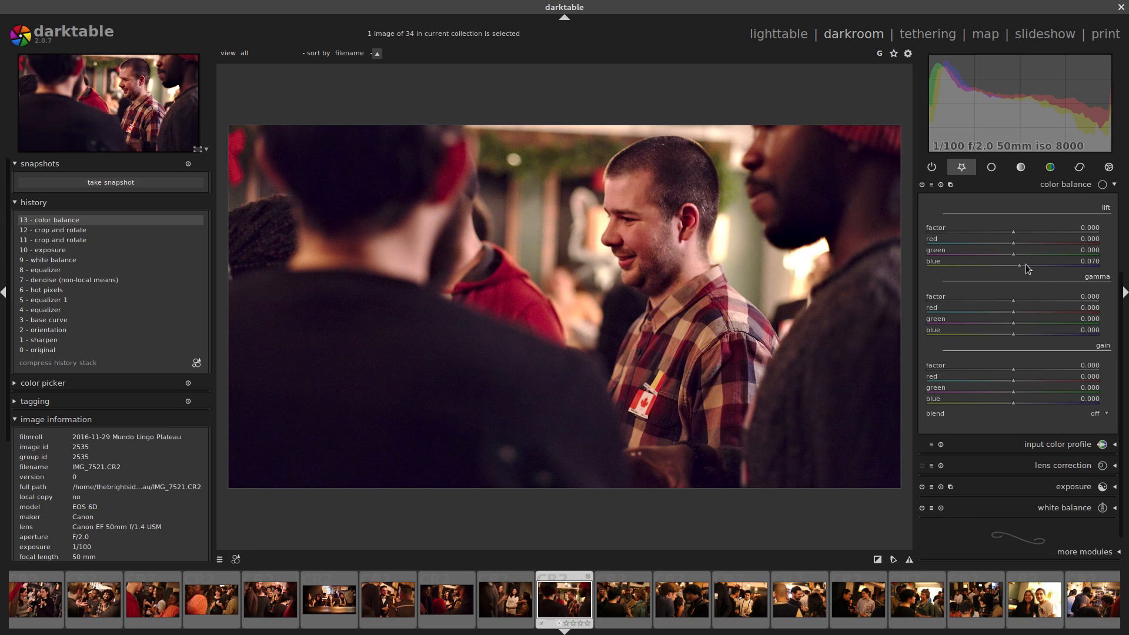
pyautogui.scroll(4, 1025, 264)
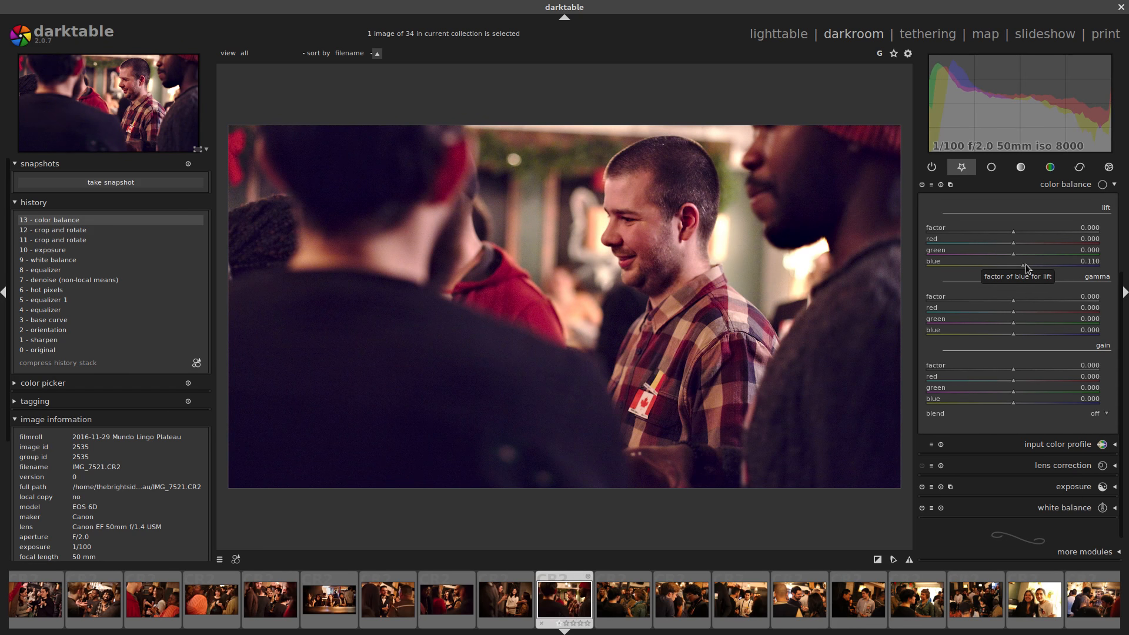
pyautogui.scroll(-6, 1021, 231)
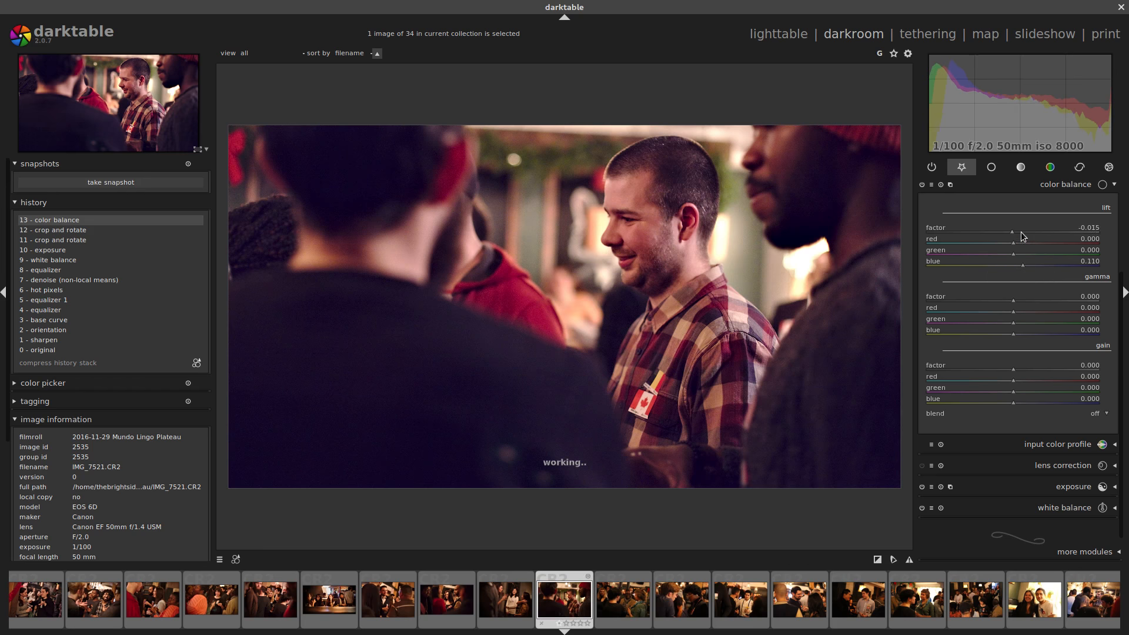
pyautogui.scroll(-3, 1020, 231)
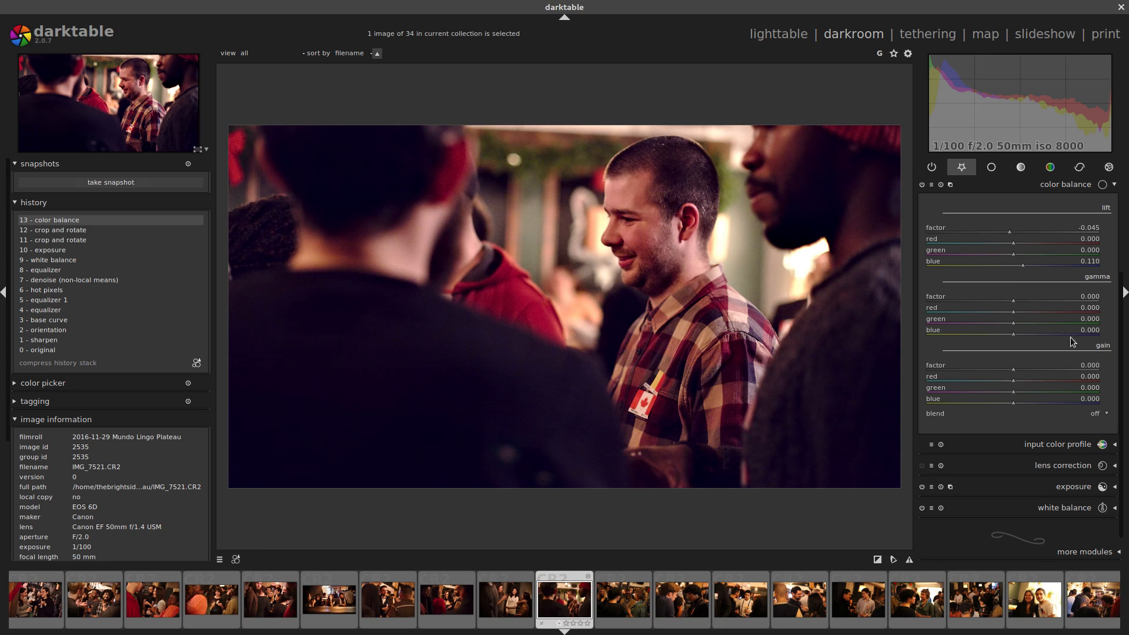
# In color balance, set lift red to -0.050, gain red to 0.040 and gain blue to -0.130.
pyautogui.scroll(-5, 1023, 246)
pyautogui.scroll(2, 1030, 379)
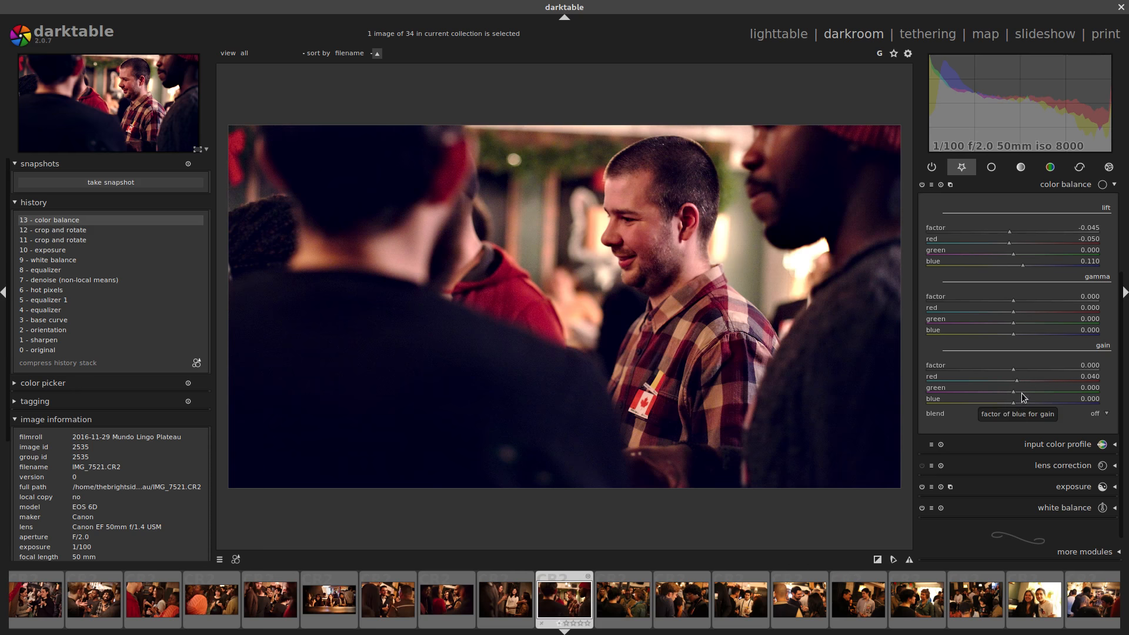
pyautogui.scroll(-3, 1026, 402)
pyautogui.scroll(-6, 1025, 402)
pyautogui.scroll(-3, 1025, 402)
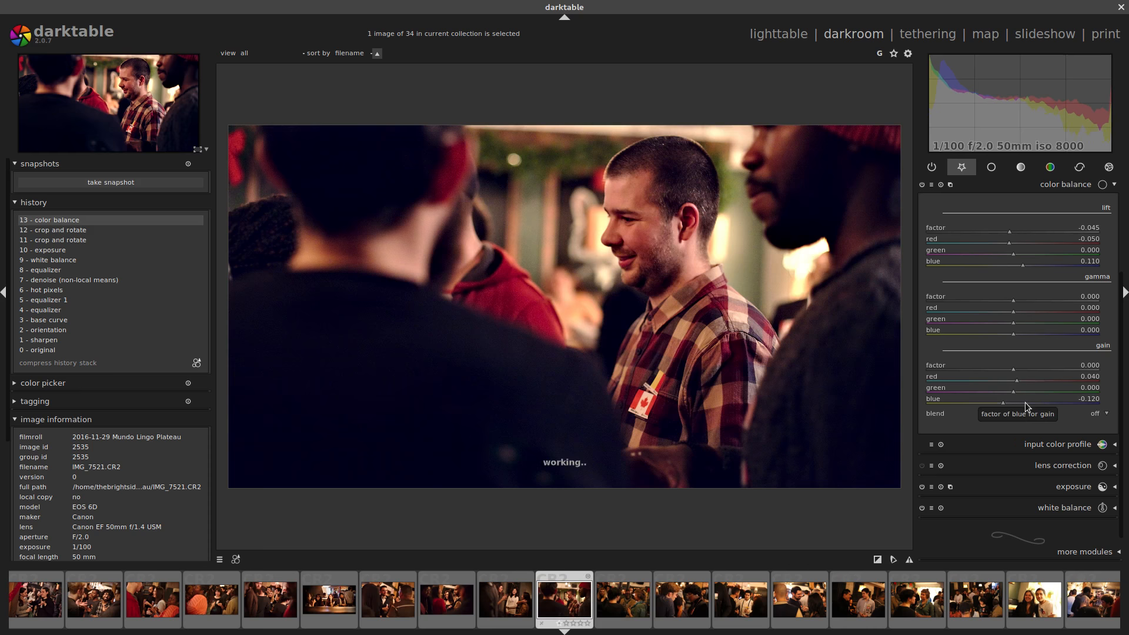
pyautogui.scroll(-1, 1025, 402)
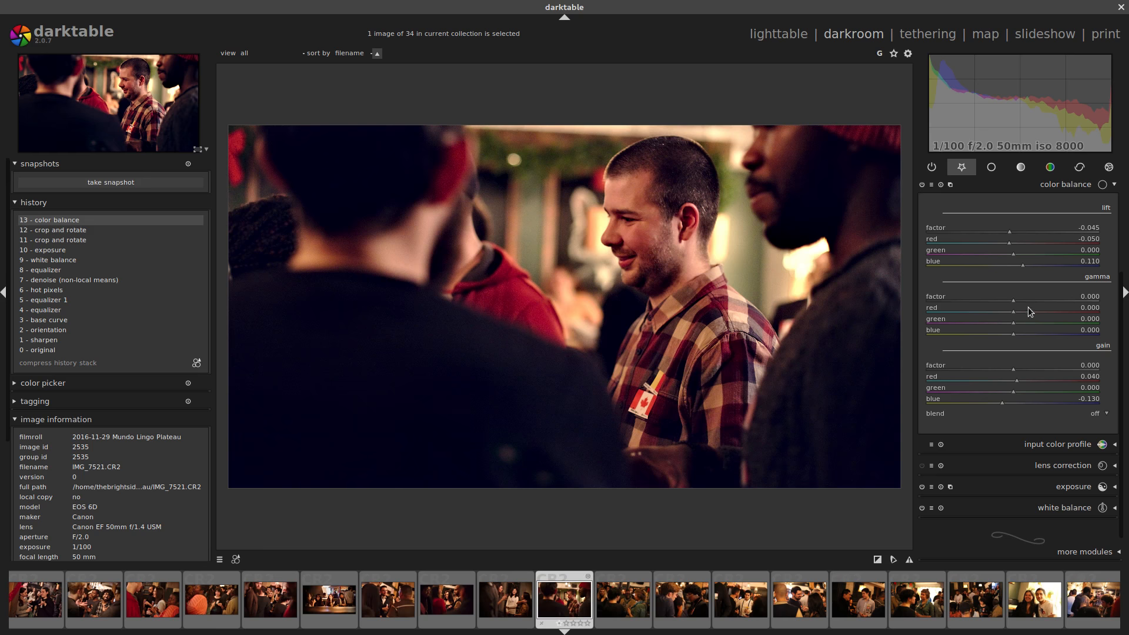
# Brighten the midtones in color balance with gamma factor 0.045 and gamma green 0.010.
pyautogui.scroll(4, 1025, 303)
pyautogui.scroll(-1, 1024, 299)
pyautogui.scroll(4, 1022, 323)
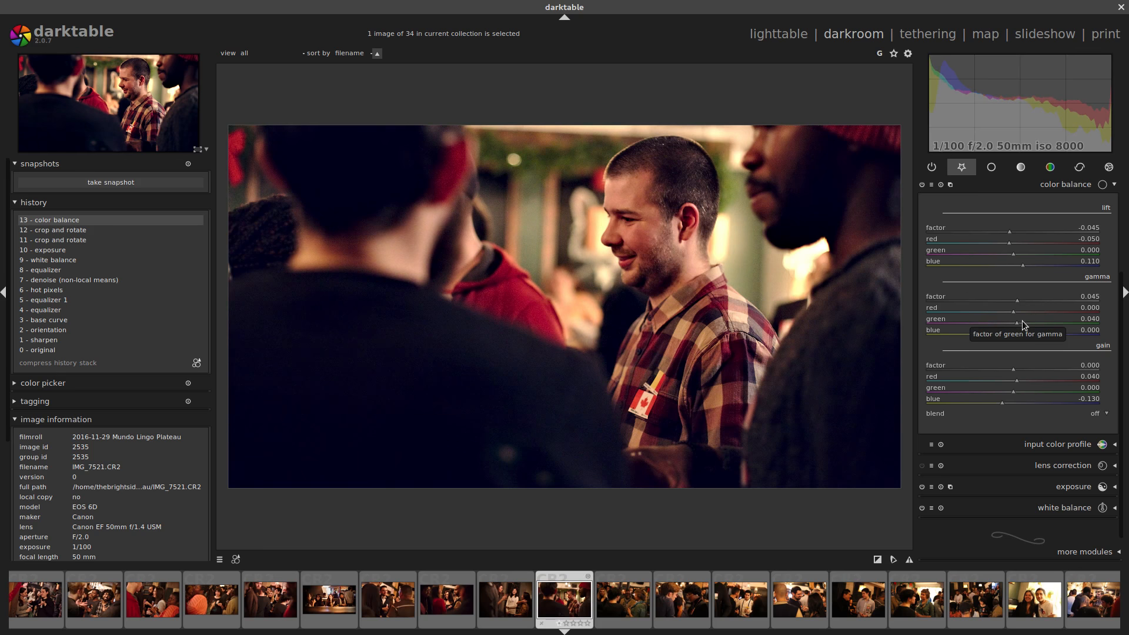
pyautogui.scroll(-1, 1022, 325)
pyautogui.scroll(-2, 1023, 325)
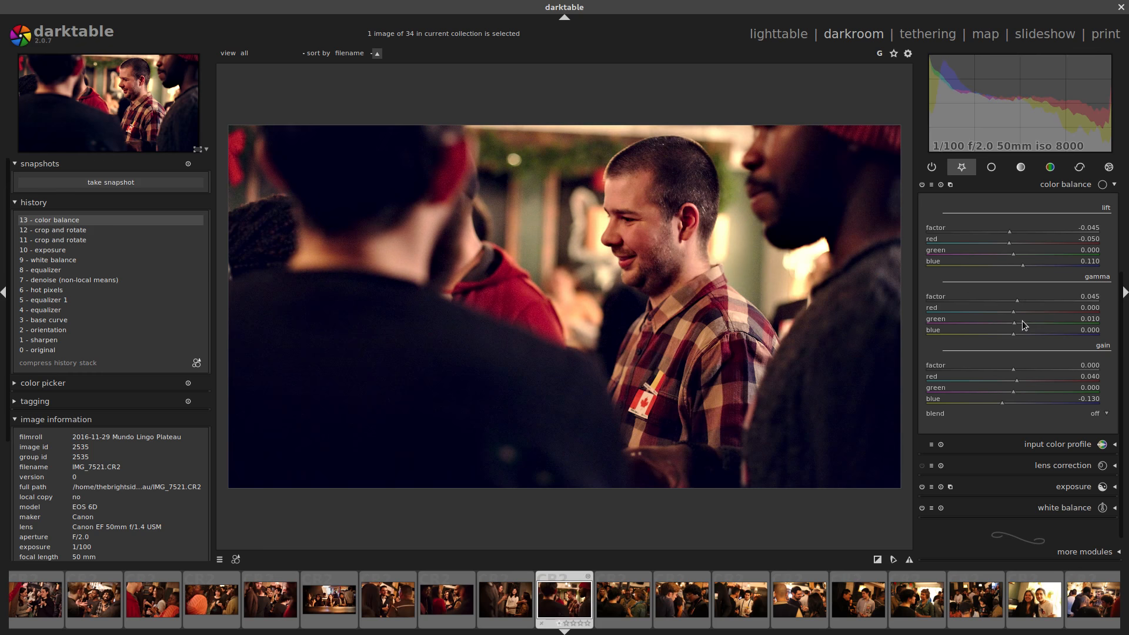
# Rebalance midtones and highlights by setting gamma red to -0.055, gamma green to 0.000, gain red to 0.080 and gain blue to -0.125.
pyautogui.scroll(-2, 1023, 325)
pyautogui.scroll(-5, 1023, 311)
pyautogui.scroll(-8, 1022, 309)
pyautogui.scroll(2, 1022, 309)
pyautogui.scroll(7, 1030, 380)
pyautogui.scroll(-1, 1030, 380)
pyautogui.scroll(-2, 1002, 405)
pyautogui.scroll(8, 1003, 403)
pyautogui.scroll(-1, 1003, 404)
pyautogui.scroll(2, 1026, 379)
pyautogui.scroll(-1, 1024, 325)
pyautogui.scroll(1, 1024, 325)
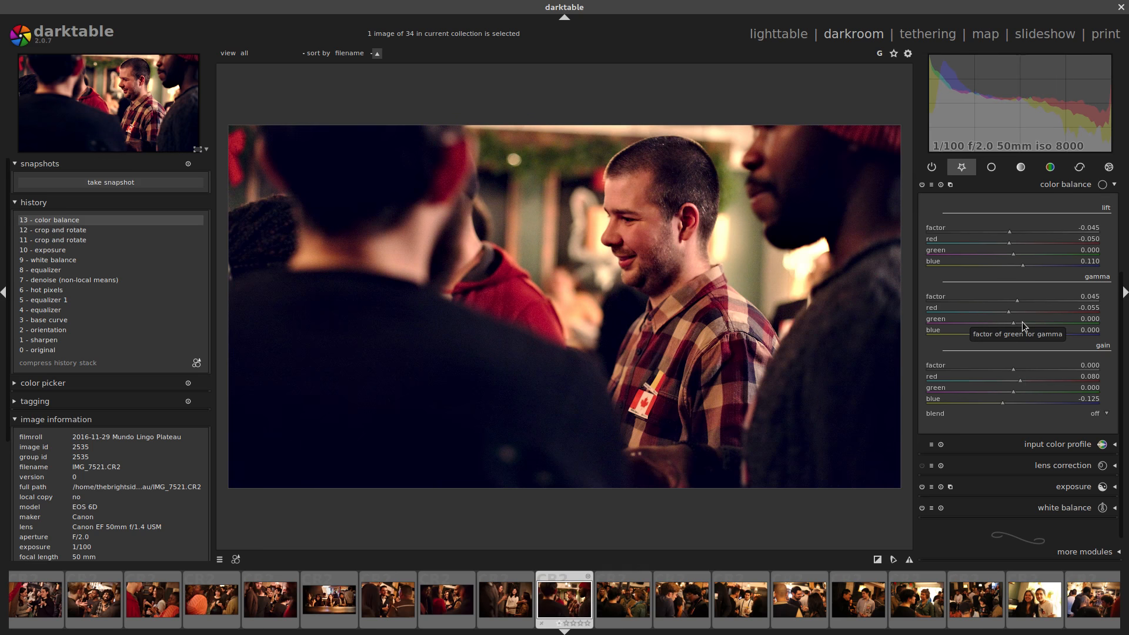
# Set lift blue to 0.125 and lift red to -0.030, and compare IMG_7521.CR2 with and without color balance.
pyautogui.scroll(5, 1031, 263)
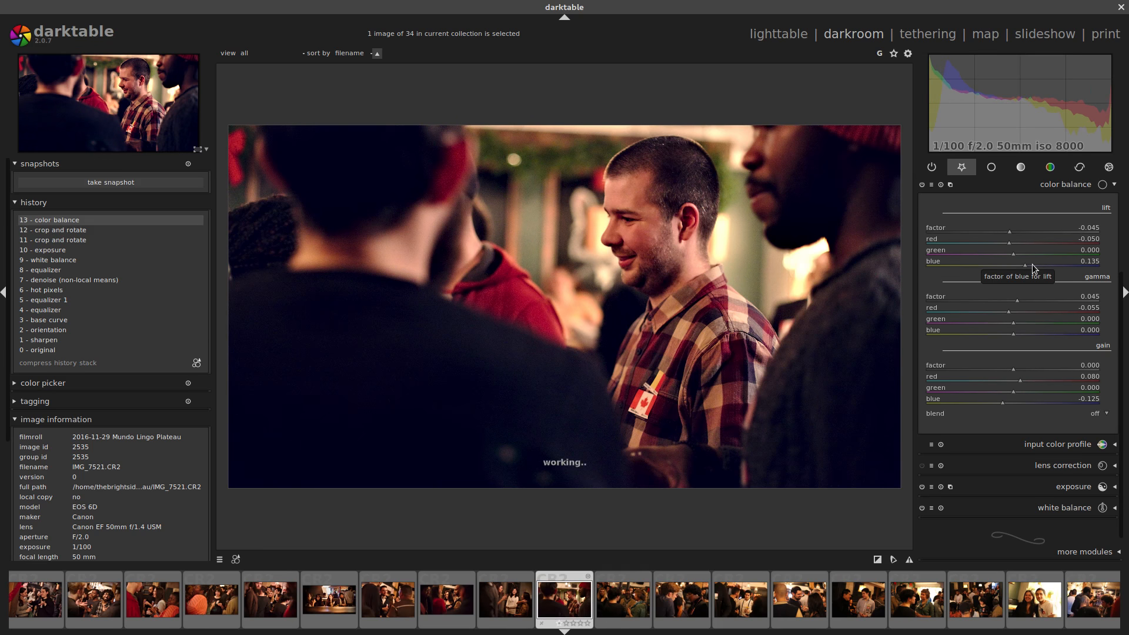
pyautogui.scroll(-2, 1032, 264)
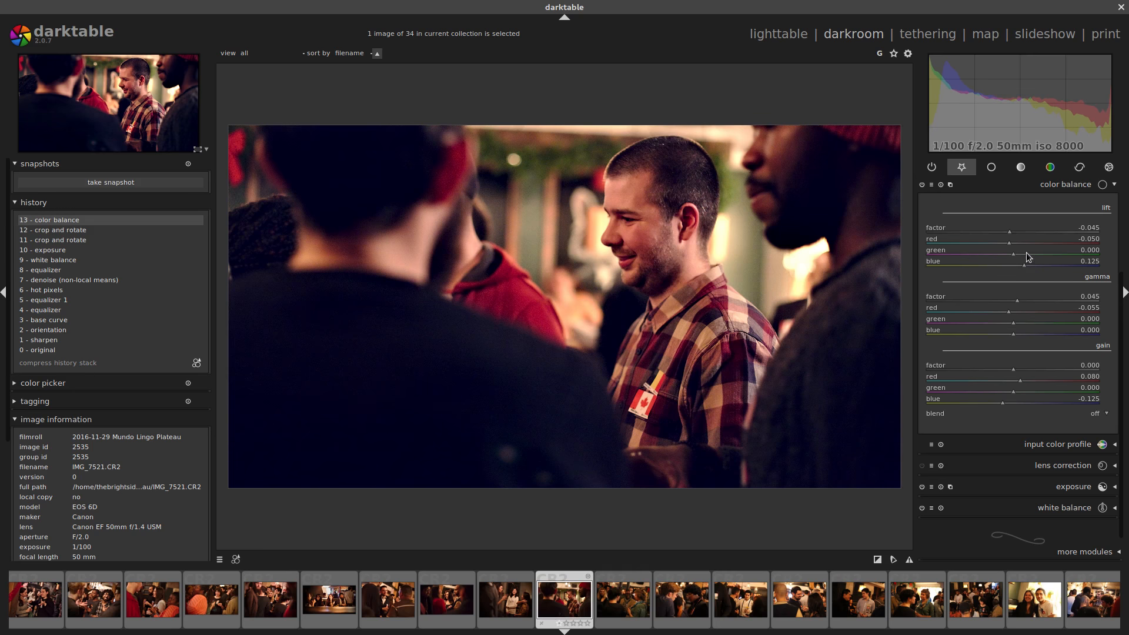
pyautogui.scroll(-1, 1026, 241)
pyautogui.scroll(5, 1025, 240)
pyautogui.click(78, 233)
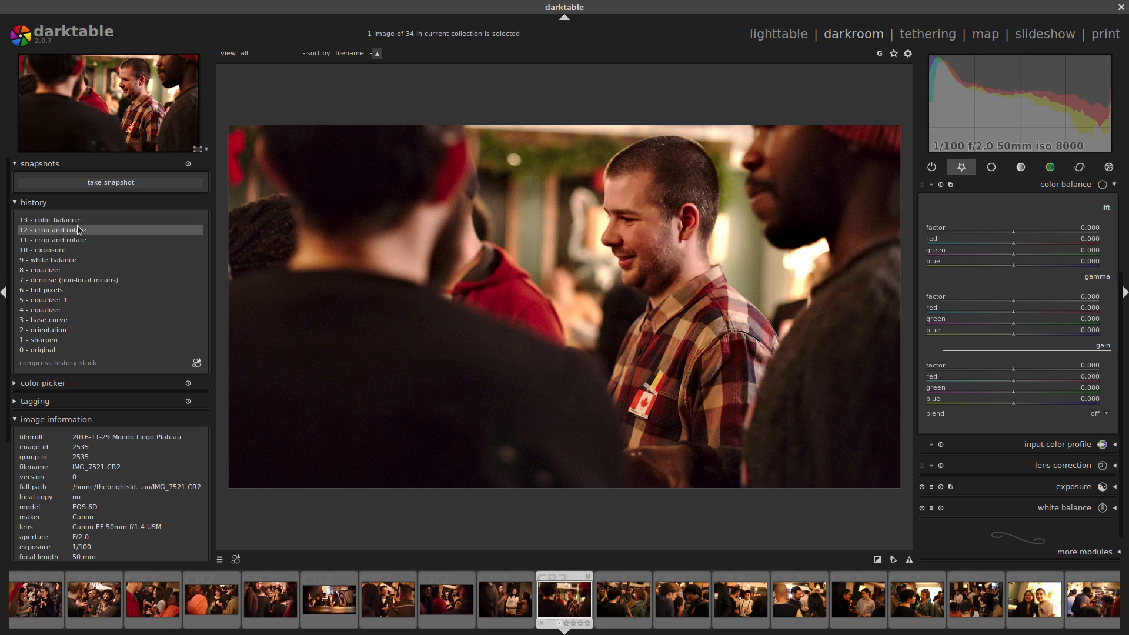
pyautogui.click(79, 221)
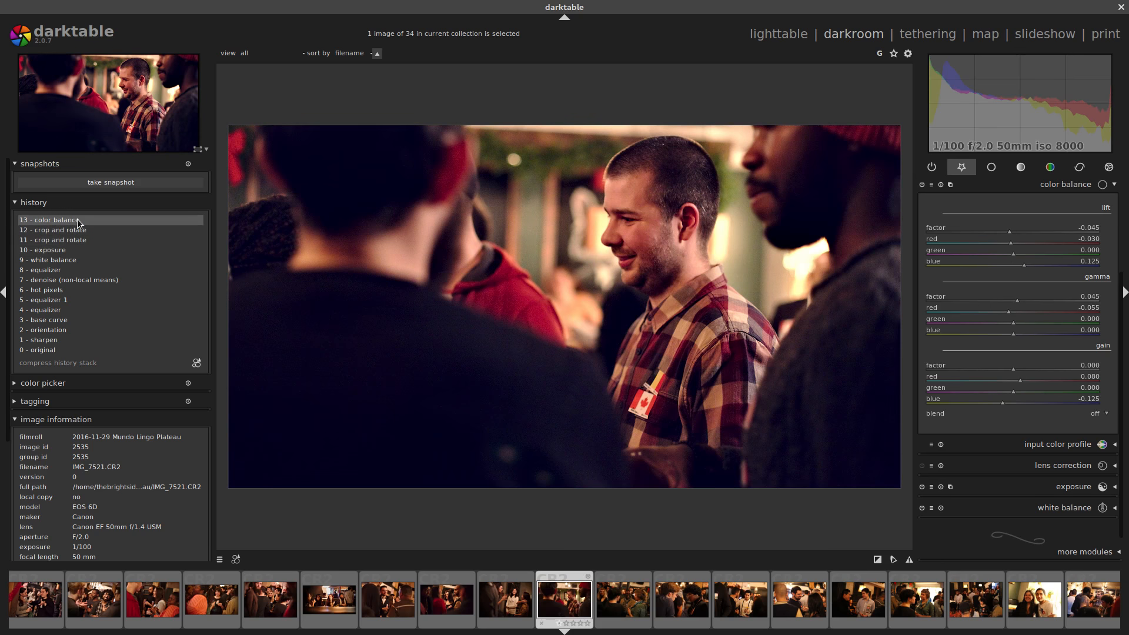
# Split-tone IMG_7521.CR2 in color correction, shifting the highlights strongly toward orange and the shadows toward cyan-blue.
pyautogui.click(1050, 168)
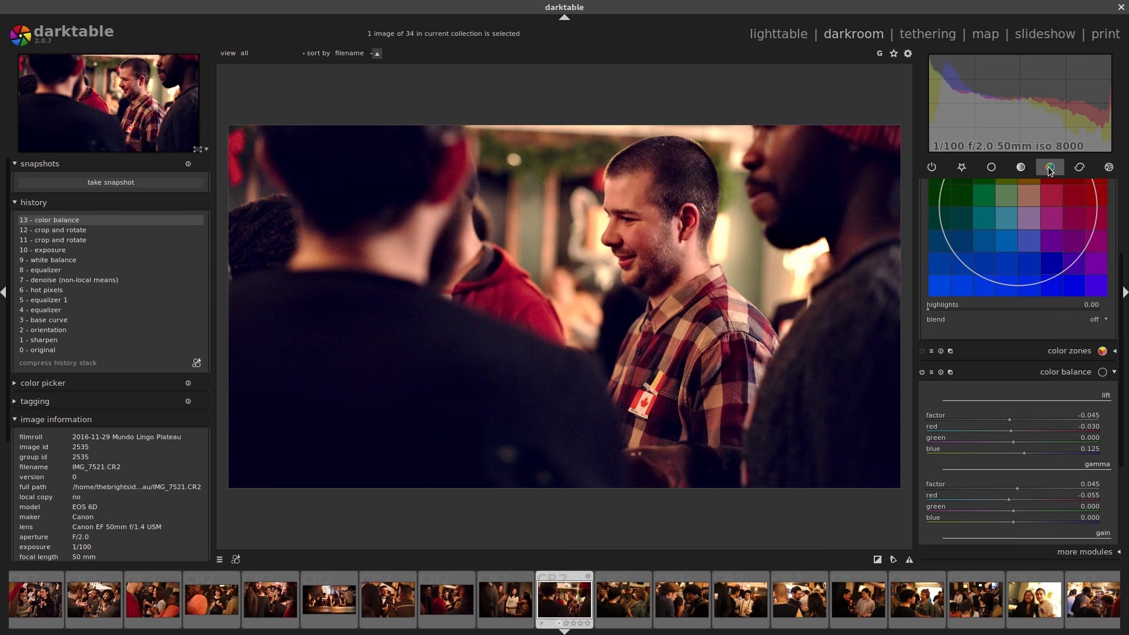
pyautogui.scroll(4, 1119, 266)
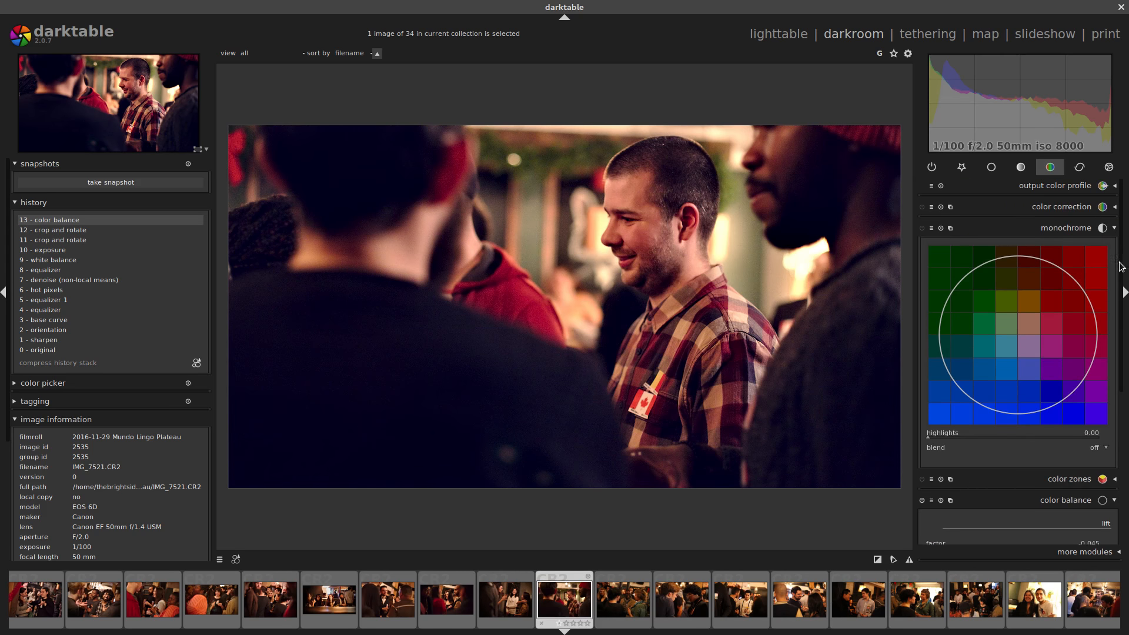
pyautogui.click(1069, 207)
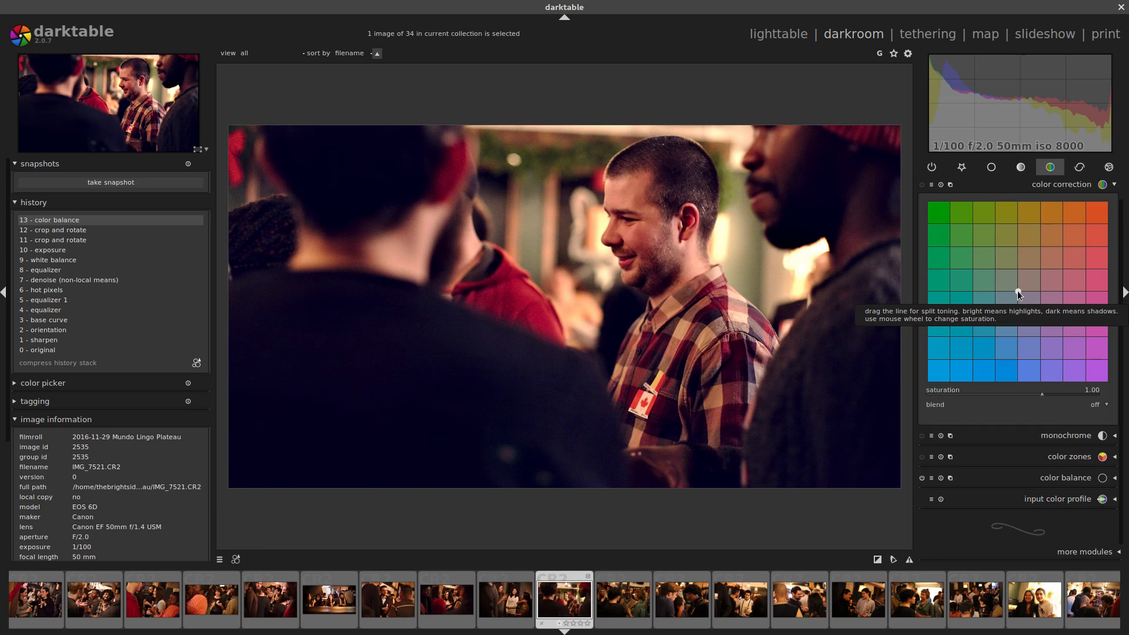
pyautogui.moveTo(1017, 291); pyautogui.dragTo(1035, 240)
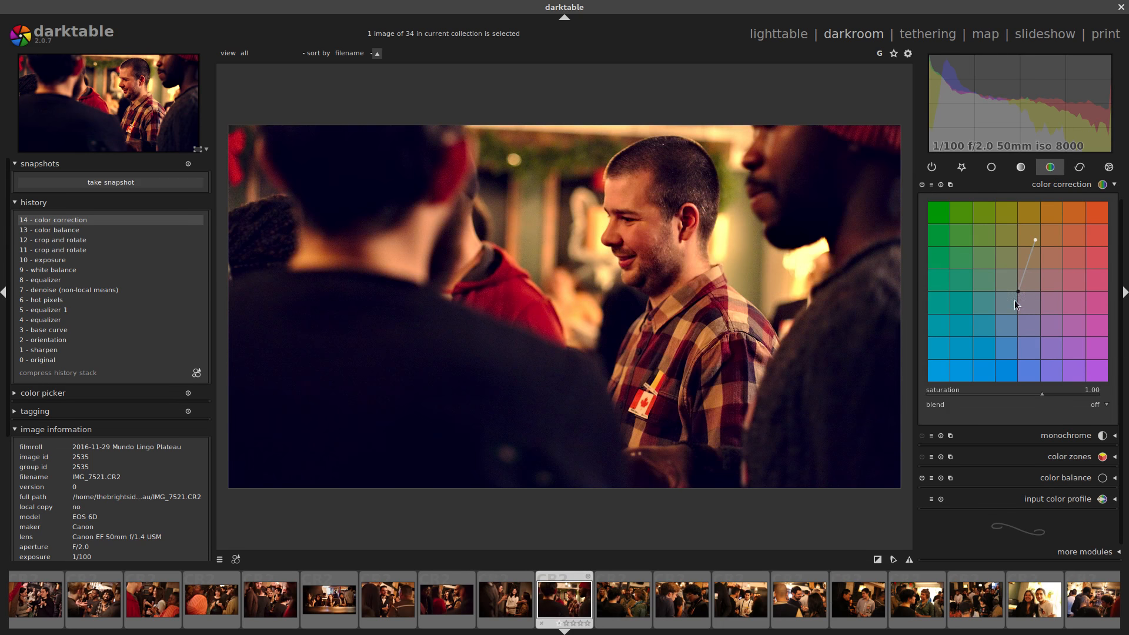
pyautogui.moveTo(1017, 292); pyautogui.dragTo(962, 346)
pyautogui.moveTo(1037, 239); pyautogui.dragTo(1080, 211)
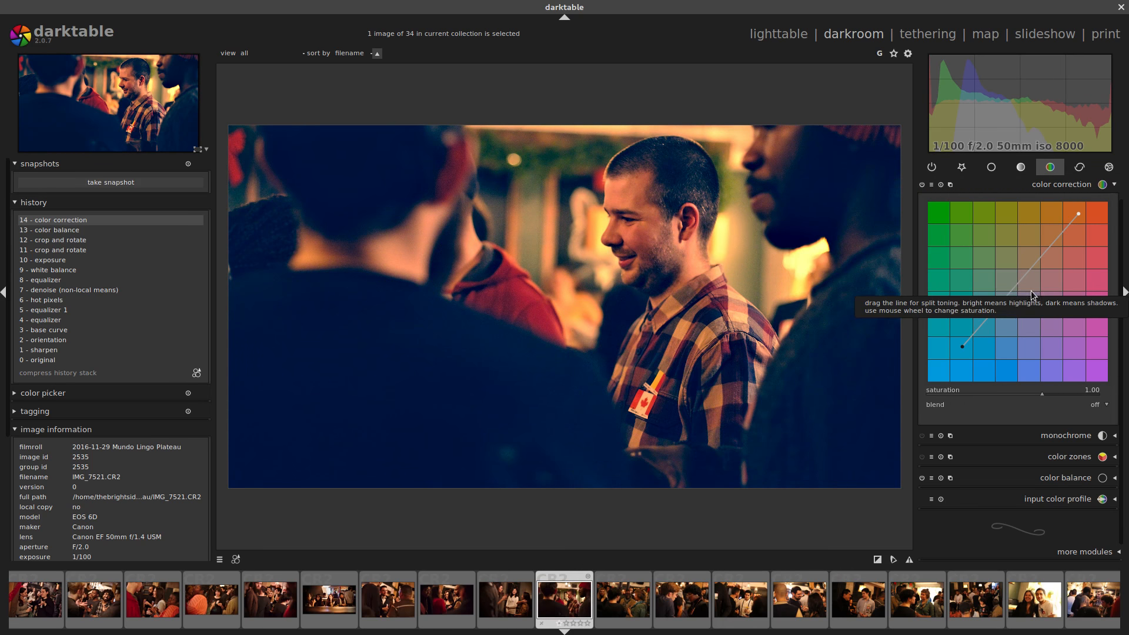
# Fine-tune the split toning with a softer orange highlight tint and slightly bluer shadows, and set the color correction saturation to 0.70.
pyautogui.moveTo(1081, 212)
pyautogui.mouseDown()
pyautogui.moveTo(1097, 215)
pyautogui.moveTo(1071, 224)
pyautogui.moveTo(1074, 203)
pyautogui.mouseUp()
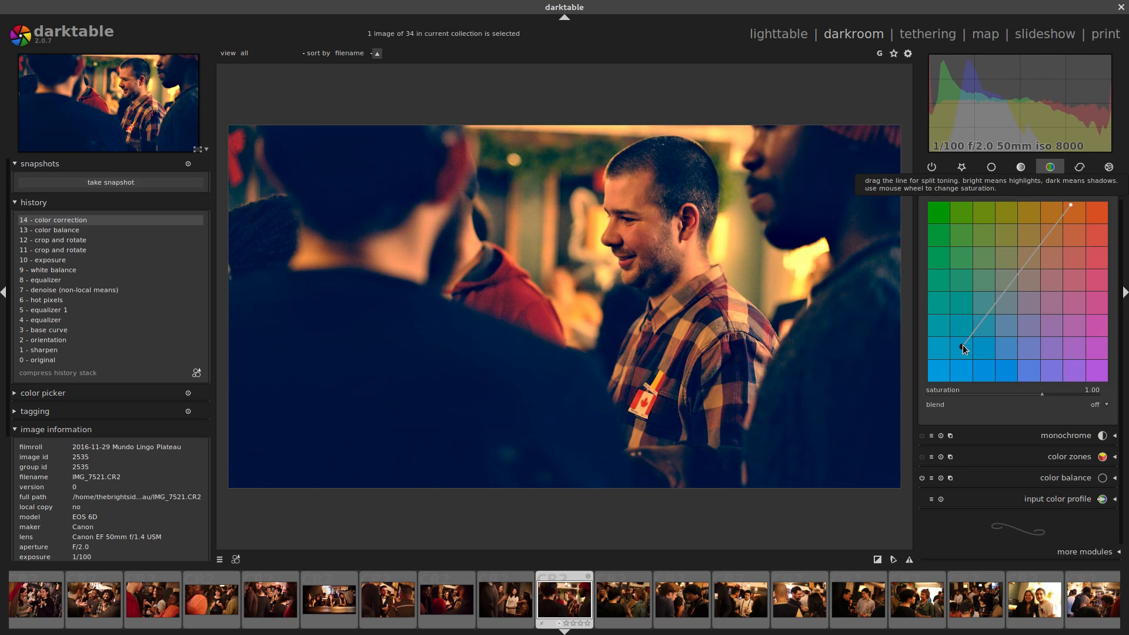
pyautogui.moveTo(962, 347)
pyautogui.mouseDown()
pyautogui.moveTo(956, 372)
pyautogui.moveTo(979, 372)
pyautogui.moveTo(964, 359)
pyautogui.moveTo(970, 350)
pyautogui.mouseUp()
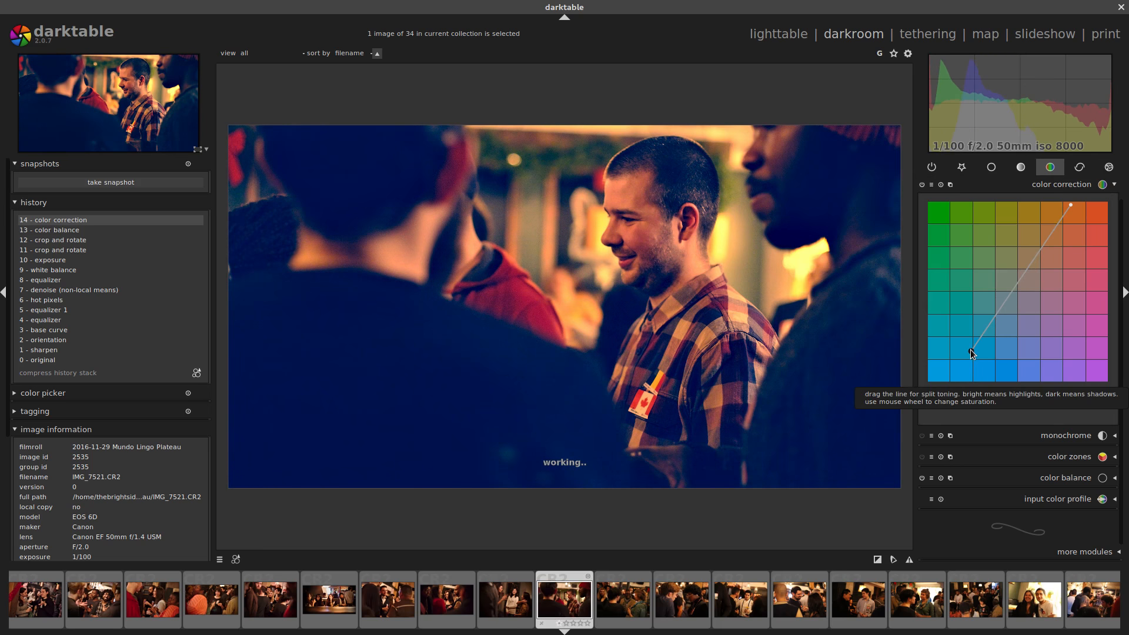
pyautogui.moveTo(1071, 204); pyautogui.dragTo(1063, 230)
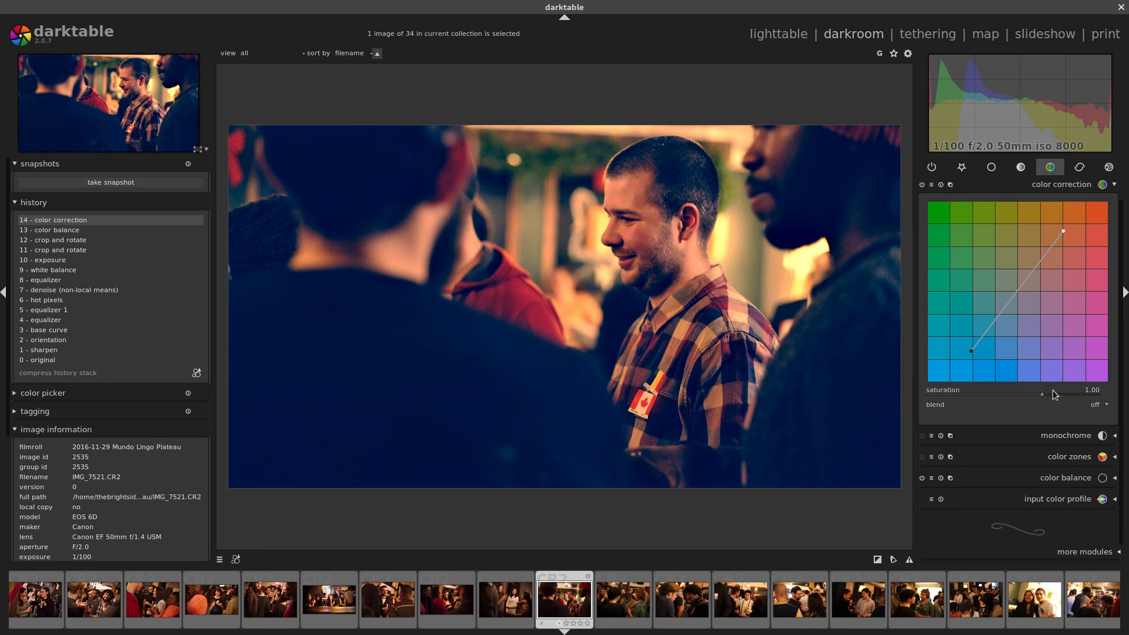
pyautogui.scroll(-5, 1024, 268)
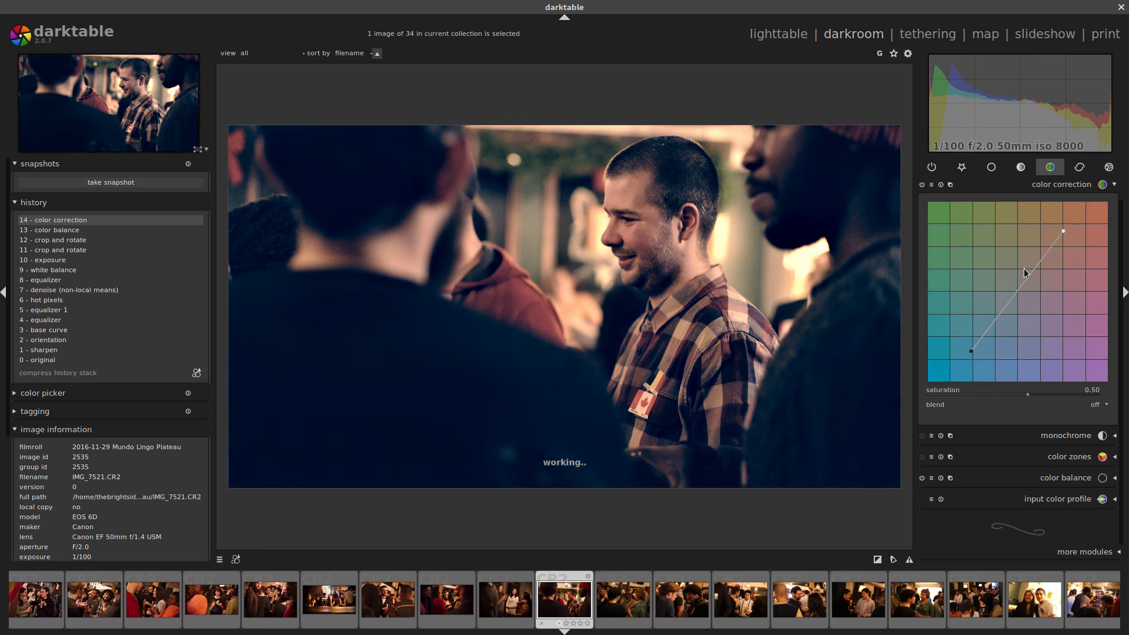
pyautogui.scroll(2, 1024, 269)
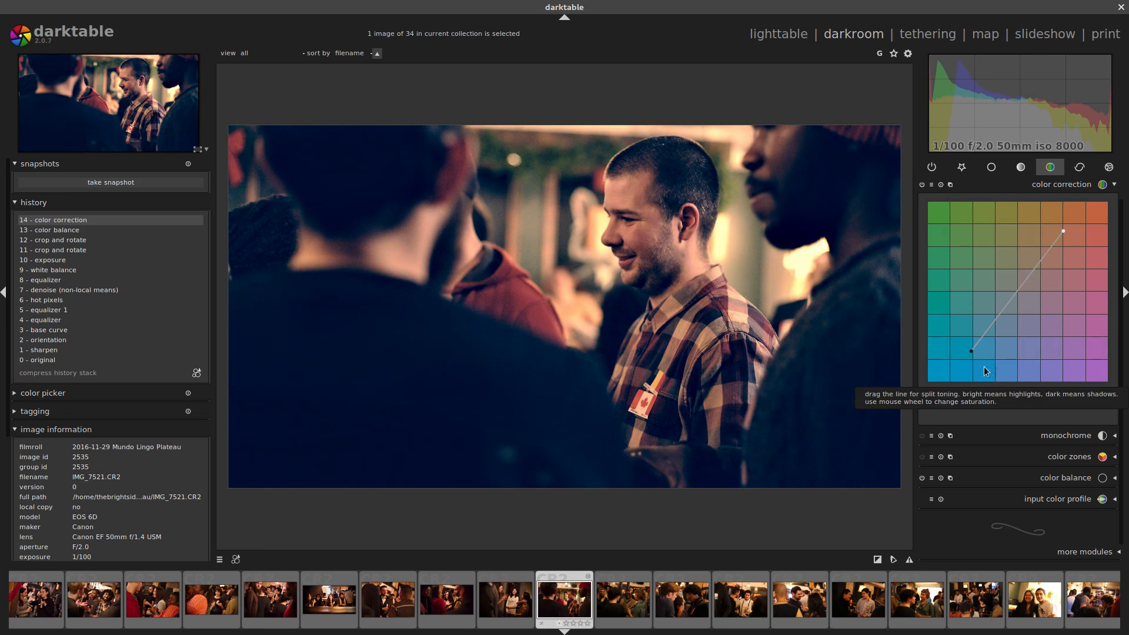
# Slightly raise the coarse end of the luma curve in the base equalizer to add coarse contrast.
pyautogui.click(992, 169)
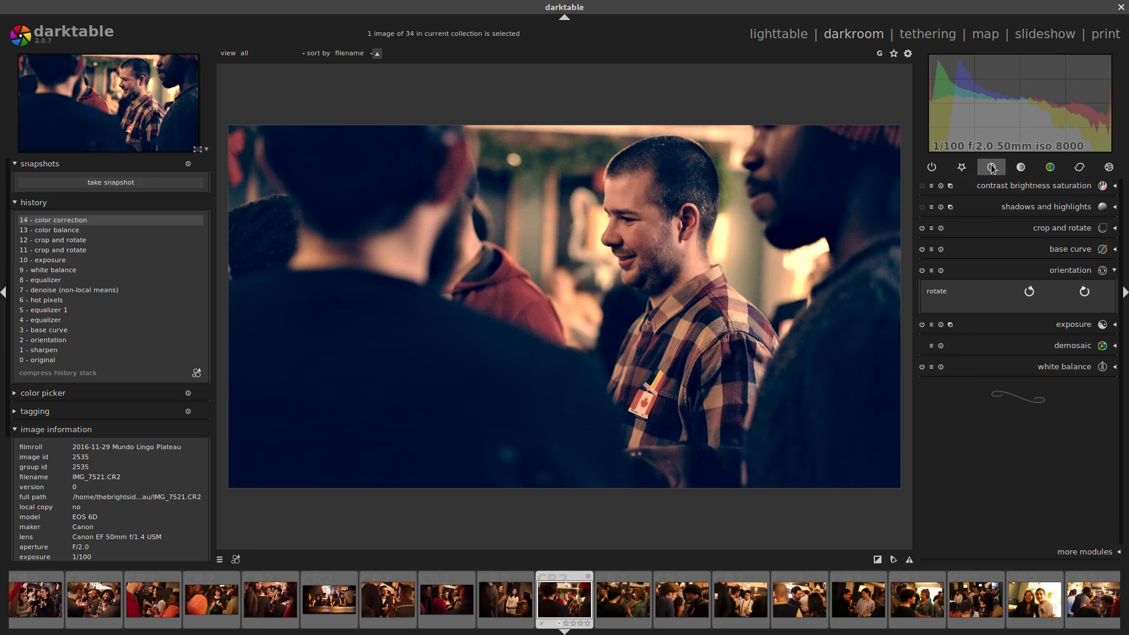
pyautogui.click(961, 167)
pyautogui.click(1071, 249)
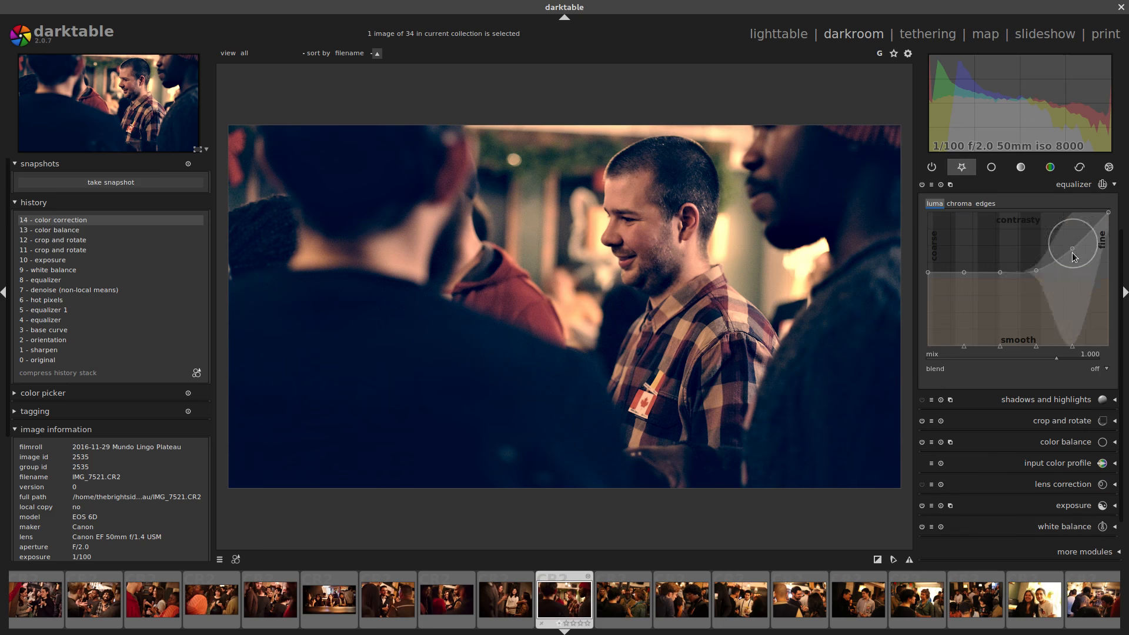
pyautogui.scroll(2, 1001, 273)
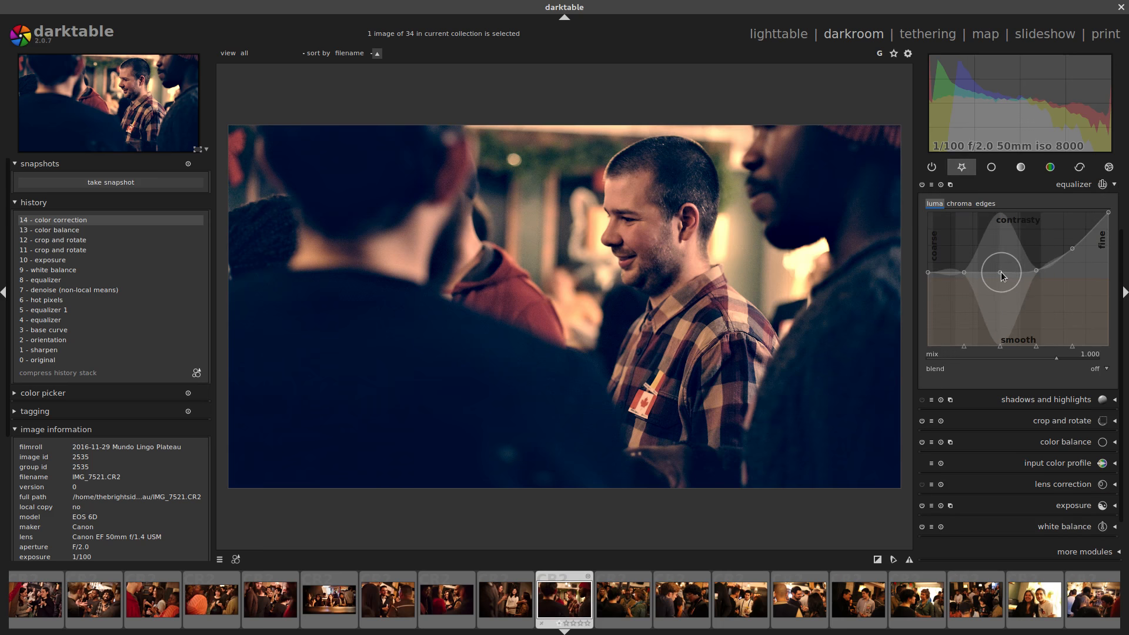
pyautogui.moveTo(999, 272)
pyautogui.mouseDown()
pyautogui.moveTo(1002, 257)
pyautogui.moveTo(1001, 273)
pyautogui.mouseUp()
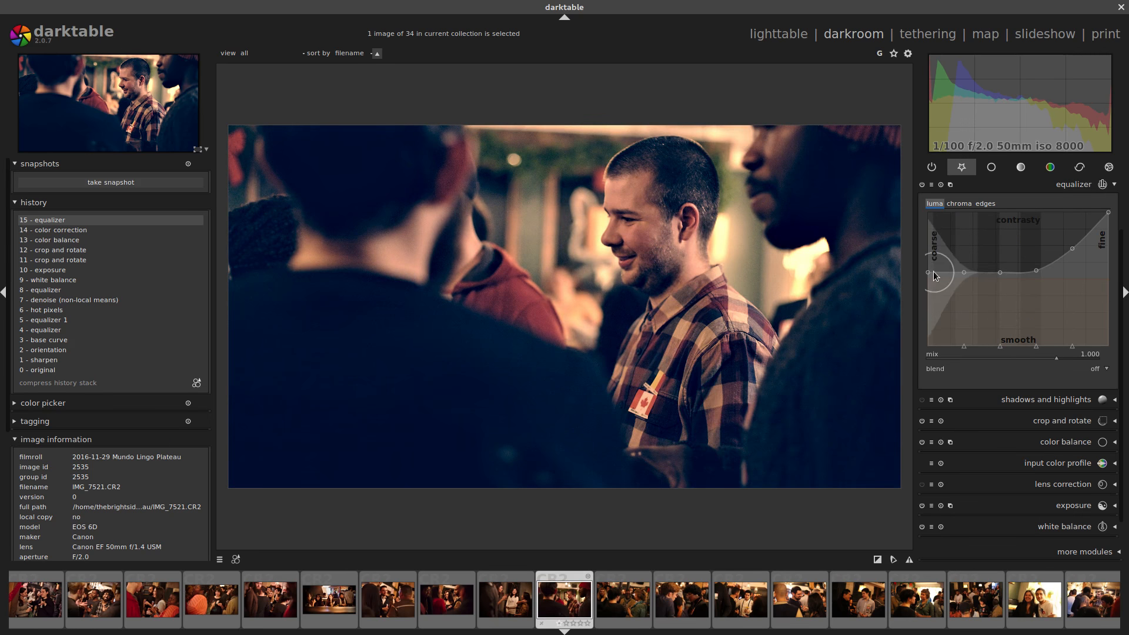
pyautogui.moveTo(926, 270); pyautogui.dragTo(929, 260)
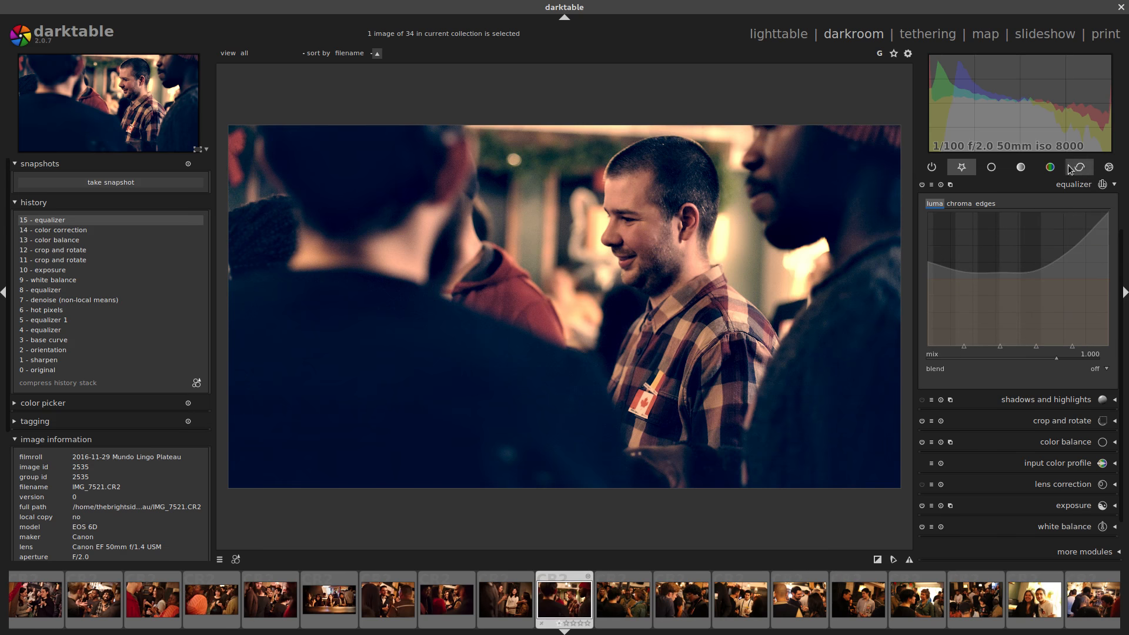
# Examine the lightness, saturation and hue curves of color zones, and return to the equalizer among the favorite modules.
pyautogui.click(1050, 167)
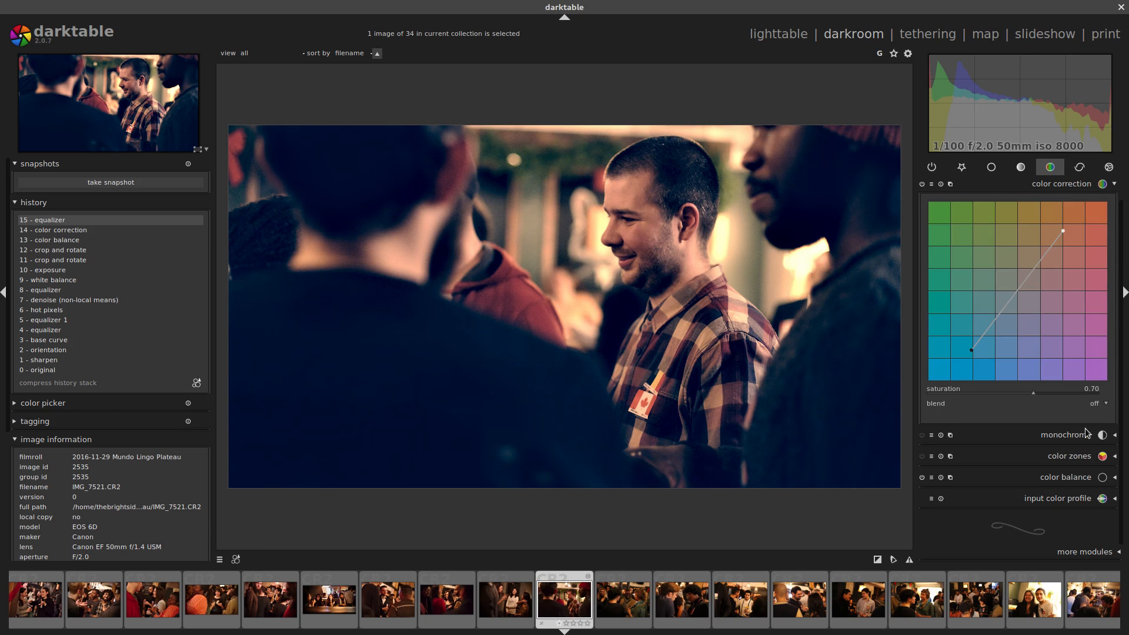
pyautogui.click(1074, 456)
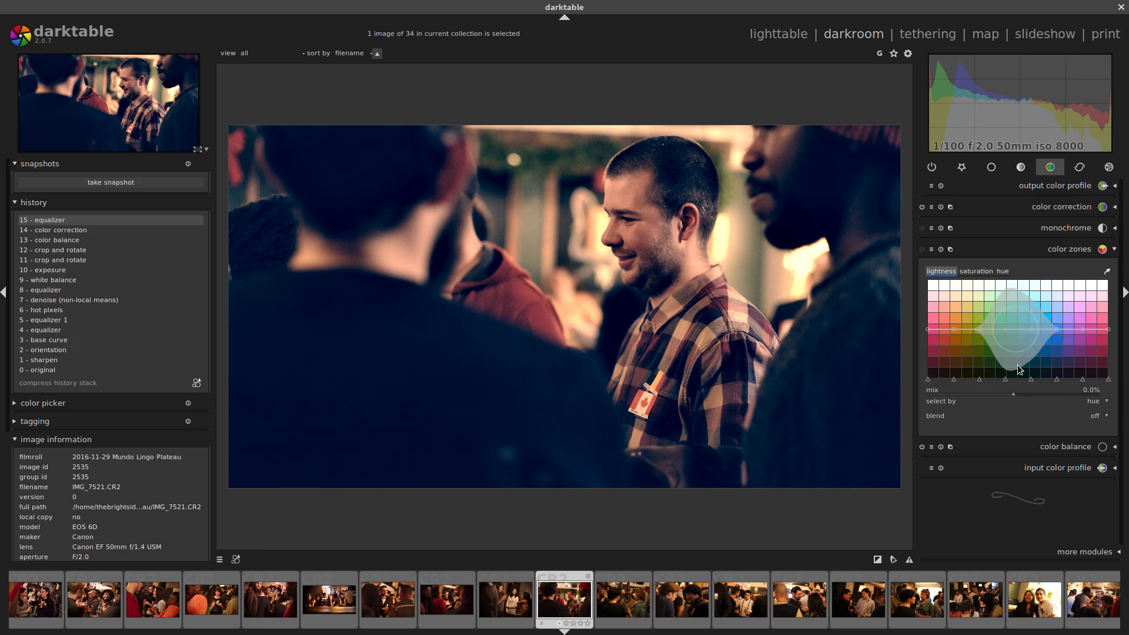
pyautogui.click(975, 272)
pyautogui.click(1002, 272)
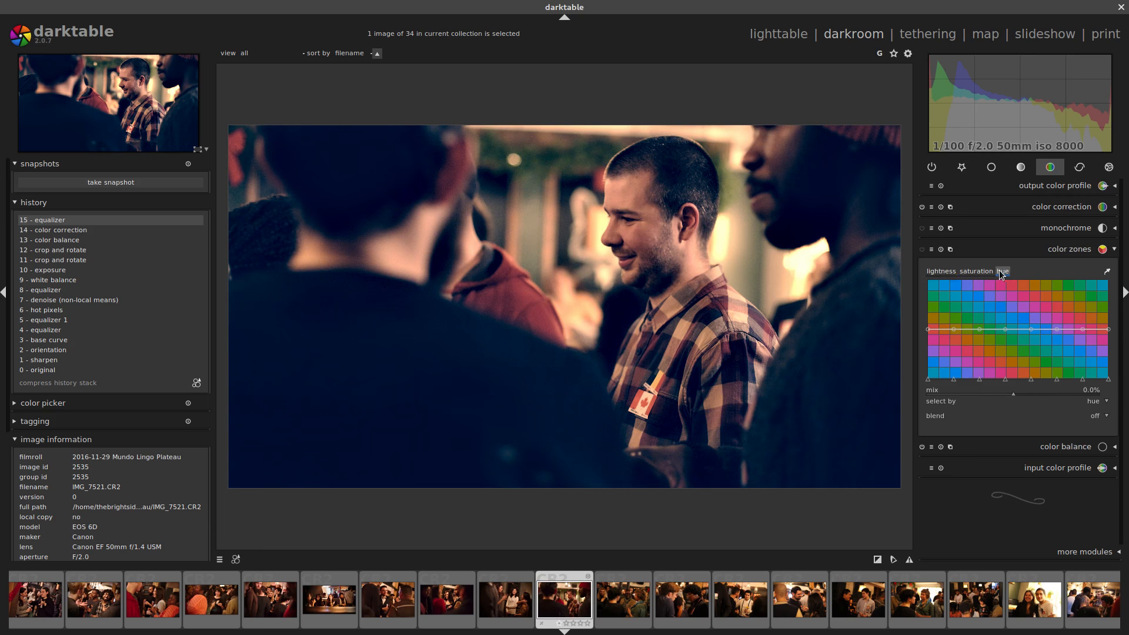
pyautogui.click(930, 271)
pyautogui.click(975, 270)
pyautogui.click(1008, 270)
pyautogui.click(939, 272)
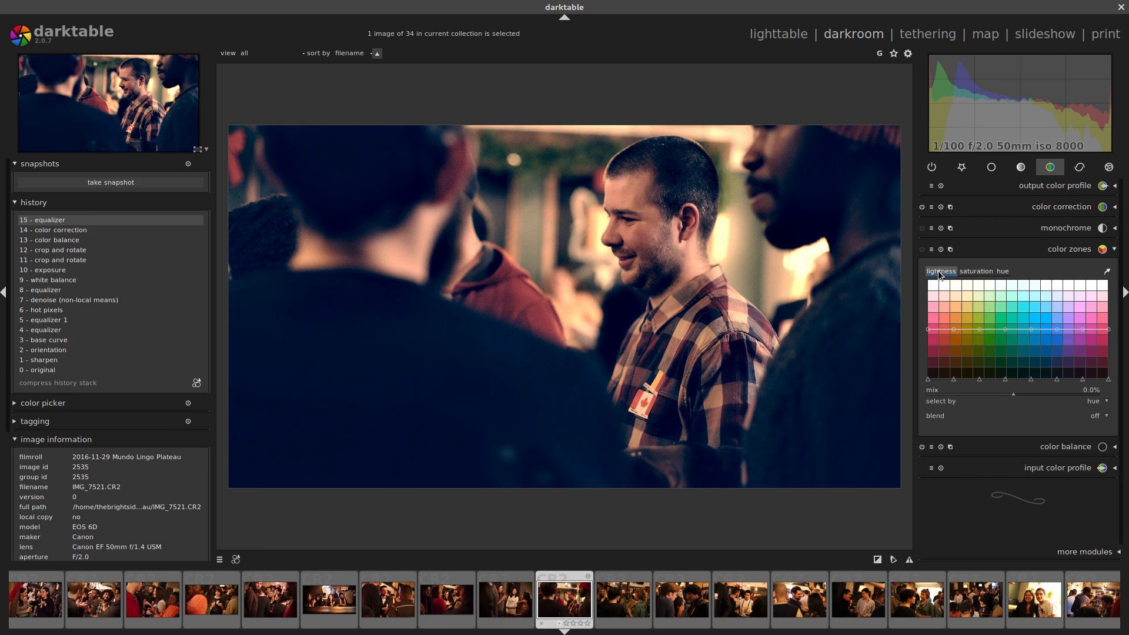
pyautogui.click(978, 272)
pyautogui.click(1001, 272)
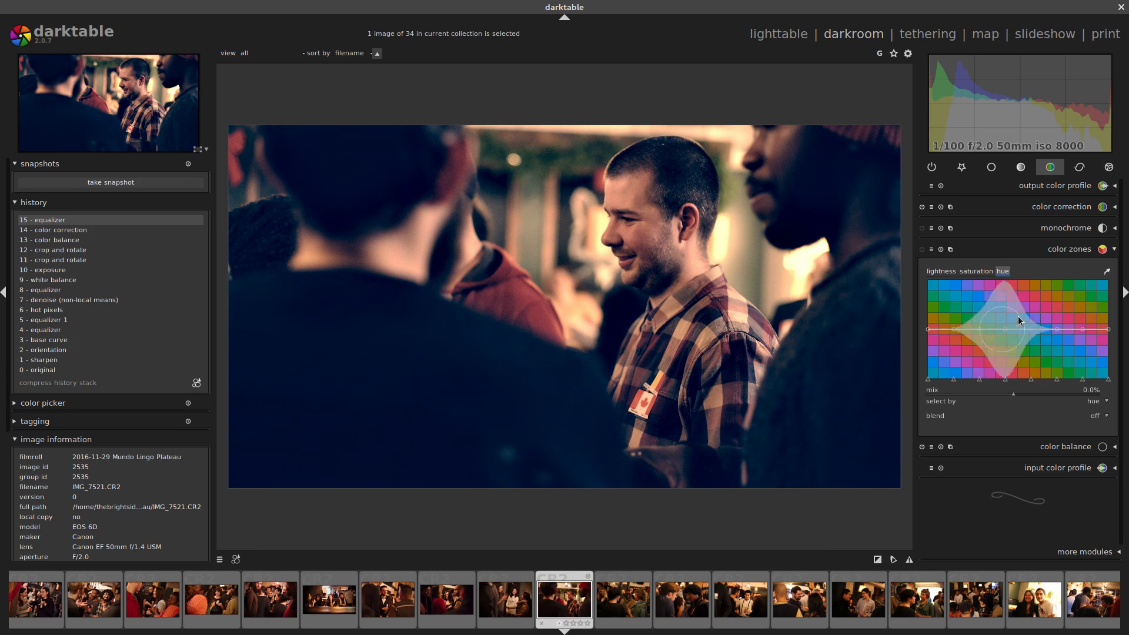
pyautogui.click(963, 174)
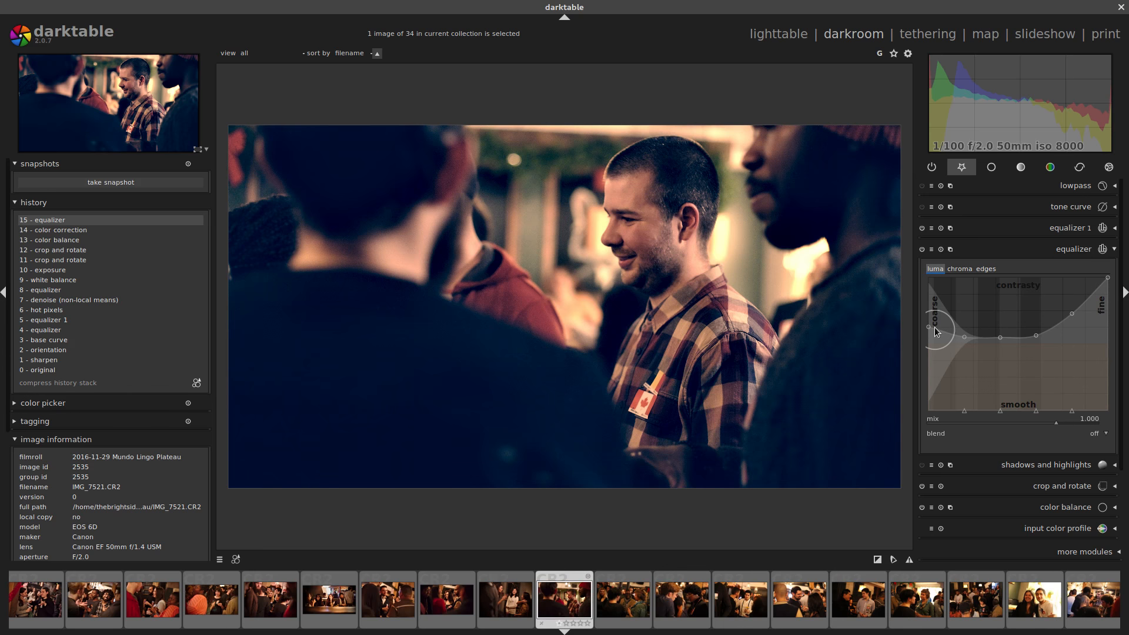
# Switch to the Opera browser, search Google for "rawtherapee" and open the RawTherapee Blog site.
pyautogui.press('super')
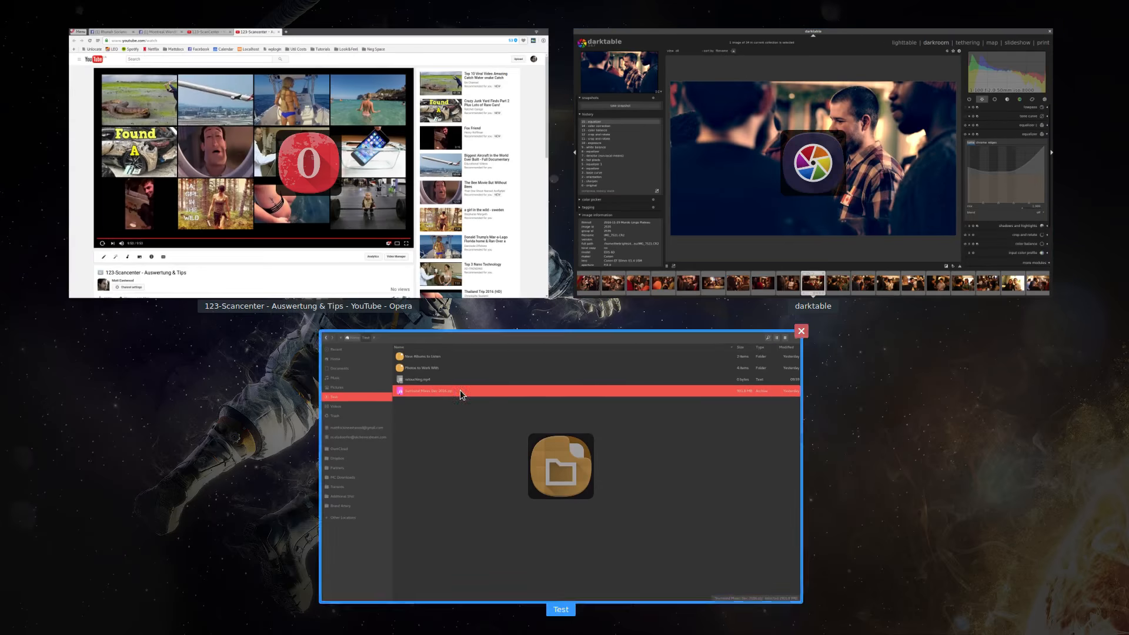
pyautogui.click(437, 206)
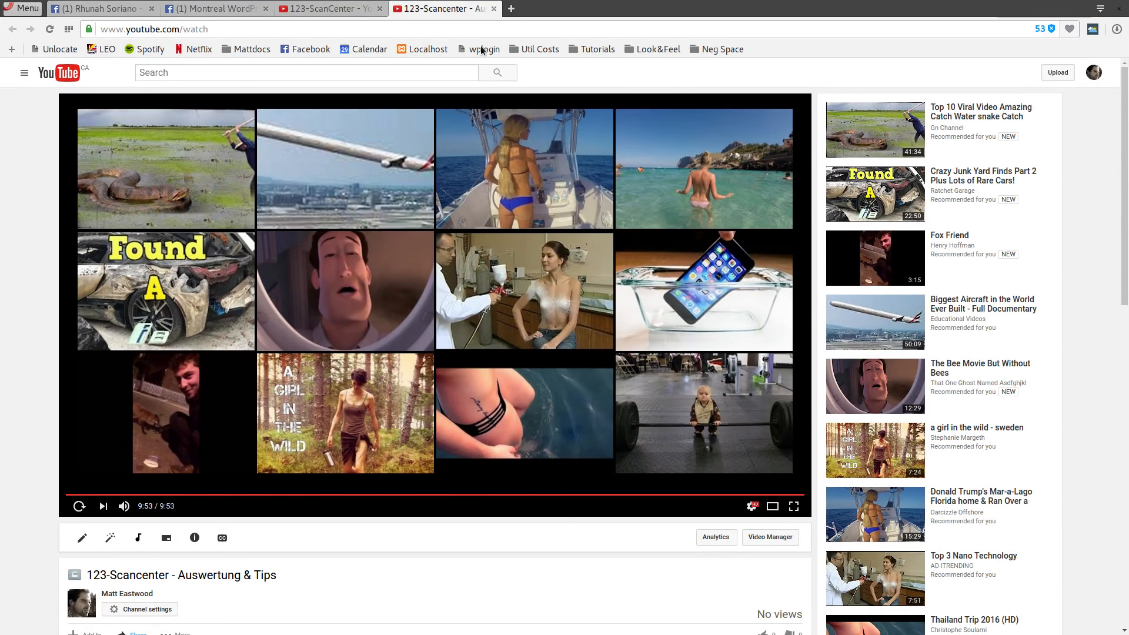
pyautogui.click(471, 31)
pyautogui.write('rawt')
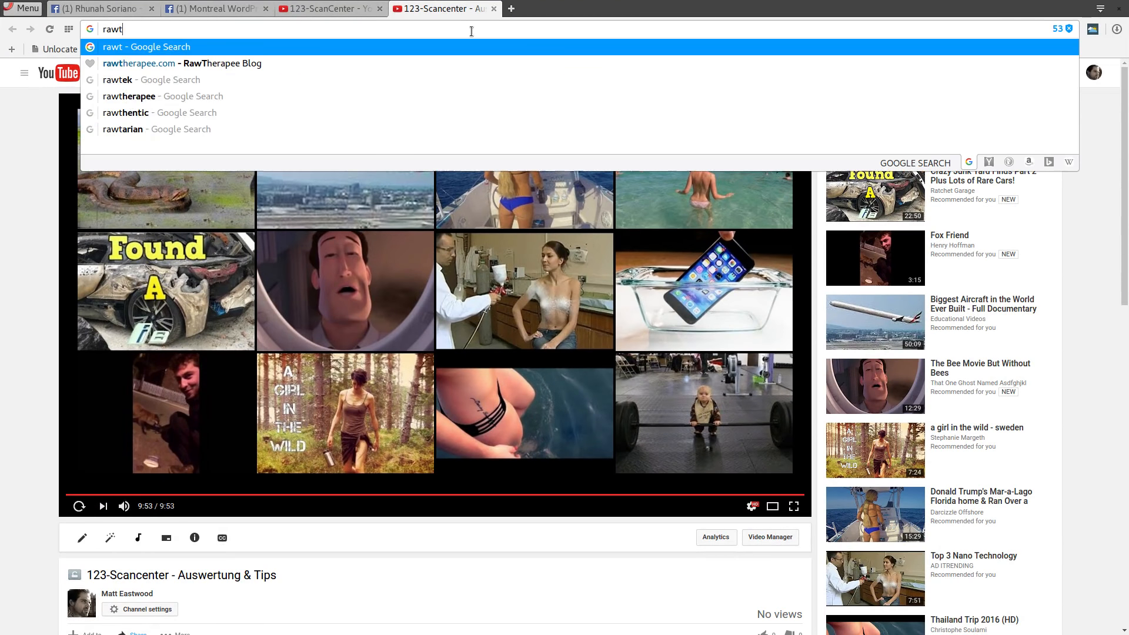
pyautogui.write('herapee')
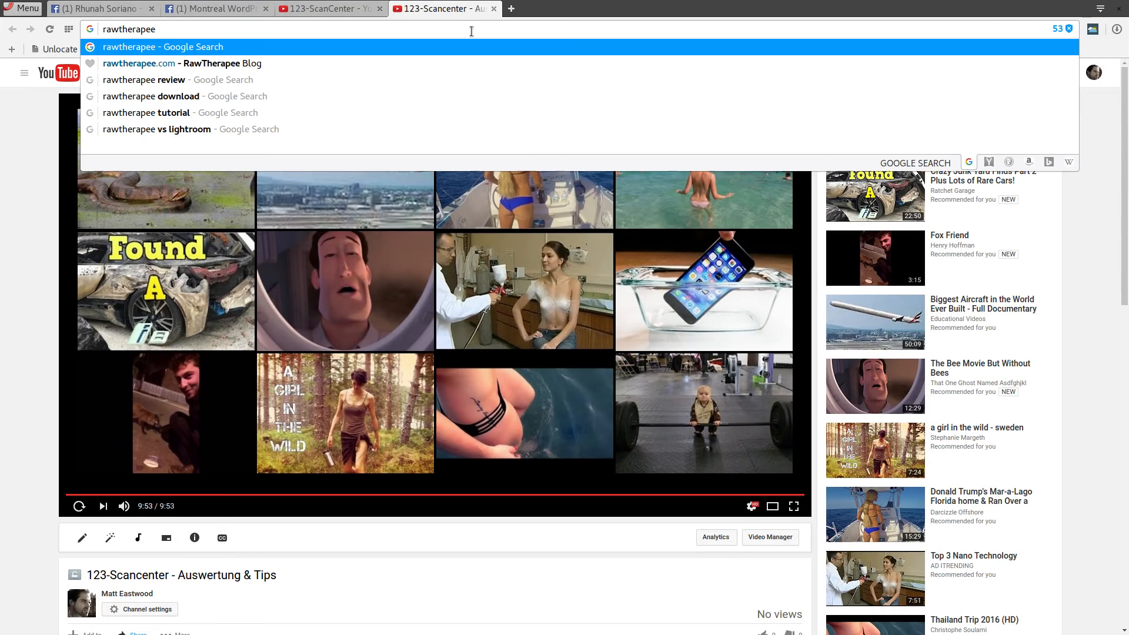
pyautogui.press('Return')
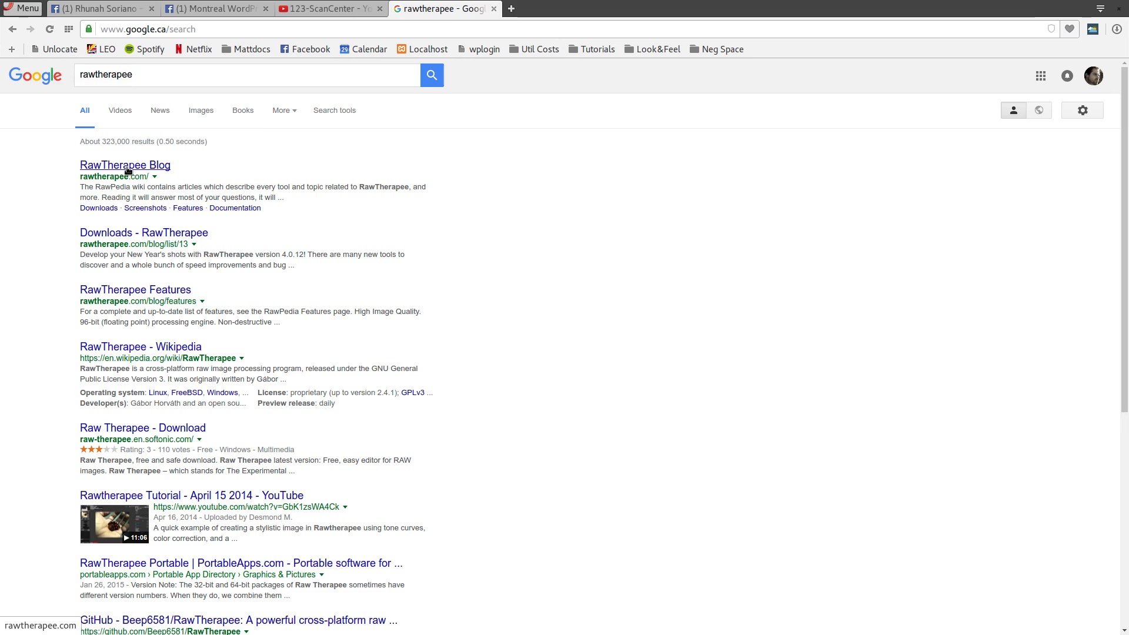
pyautogui.click(128, 170)
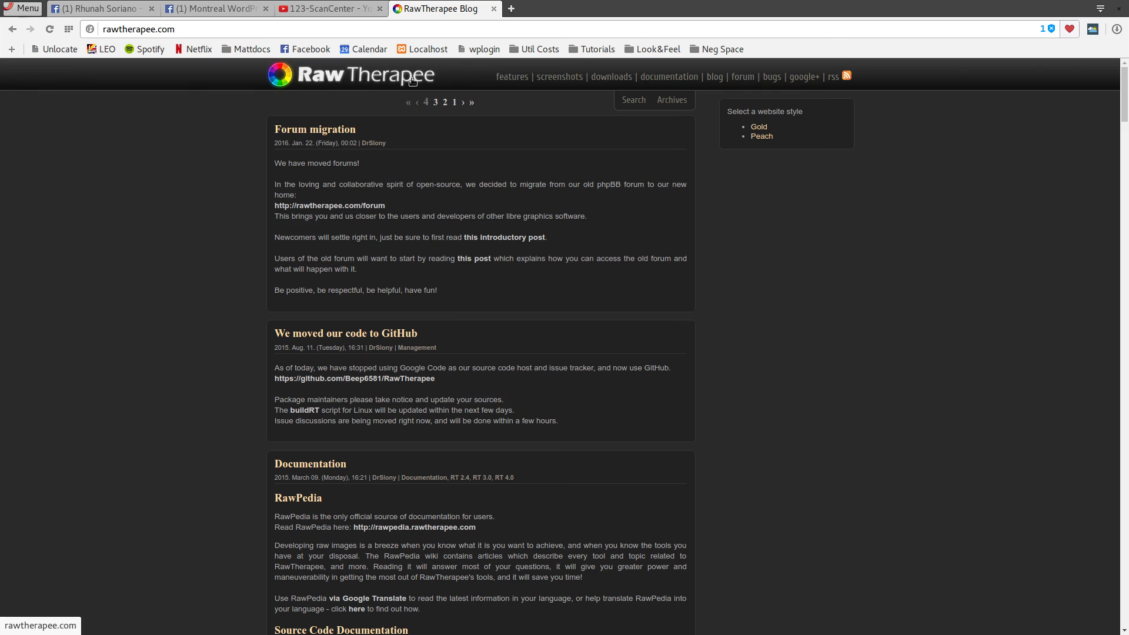
# Search Google for "adobe lightroom" in a new browser tab.
pyautogui.click(511, 13)
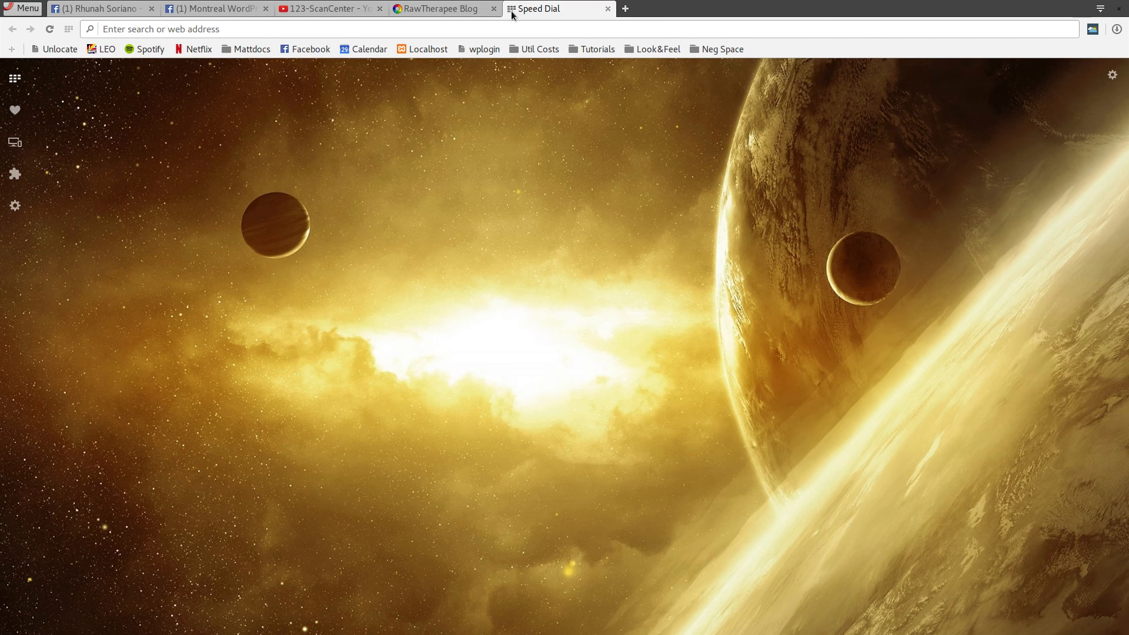
pyautogui.write('adobe lightroom')
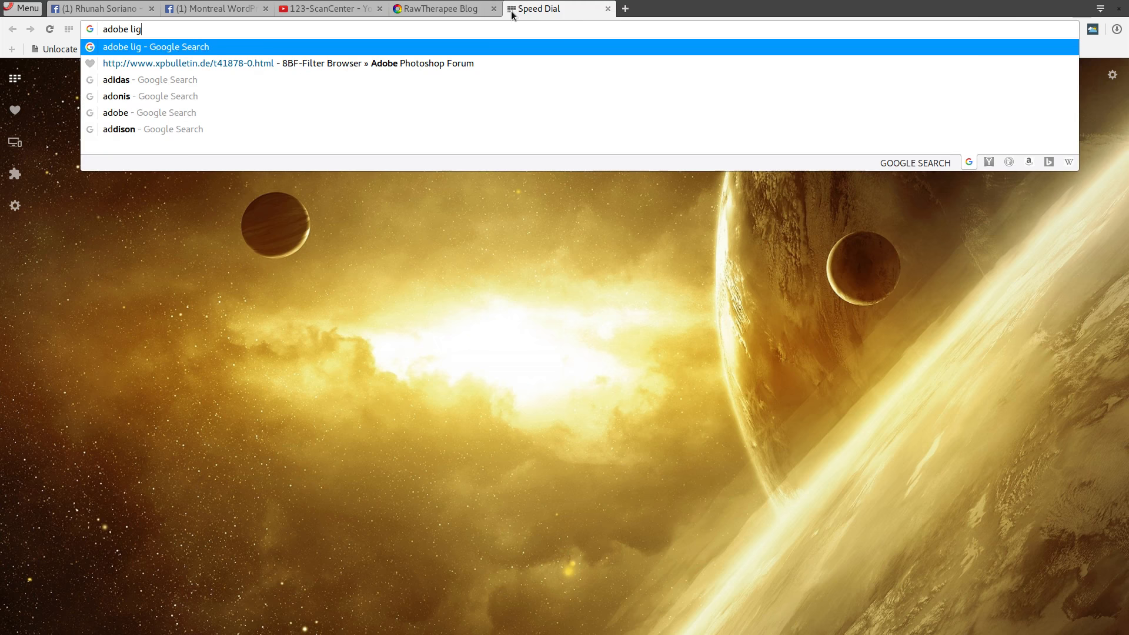
pyautogui.press('Return')
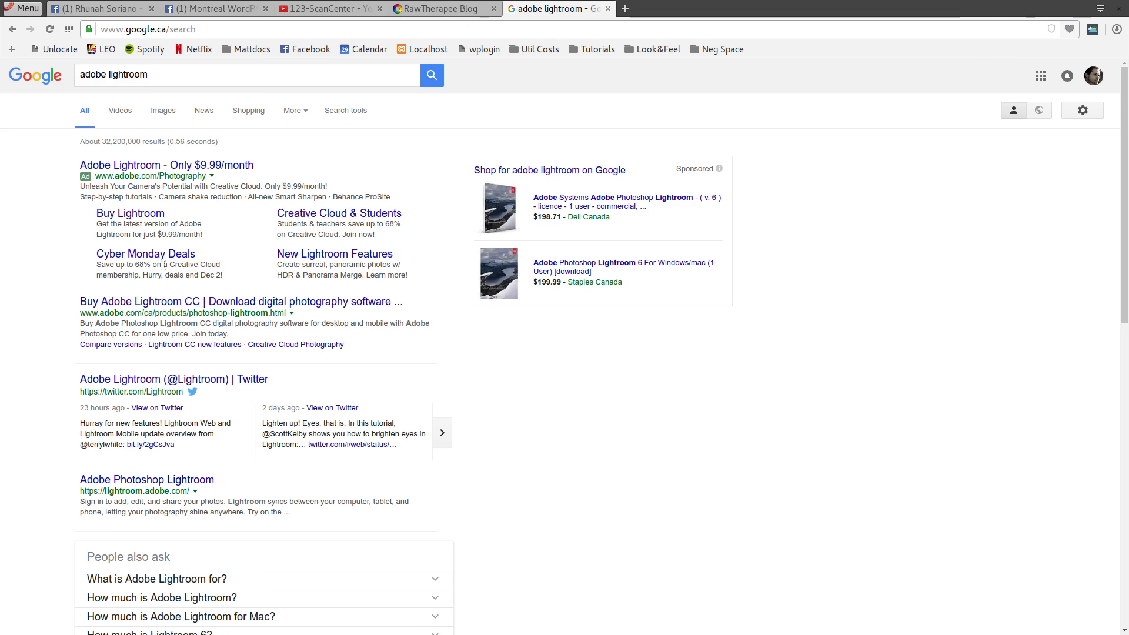
# Revisit the open RawTherapee Blog page, and switch back to the photo in darktable.
pyautogui.click(435, 11)
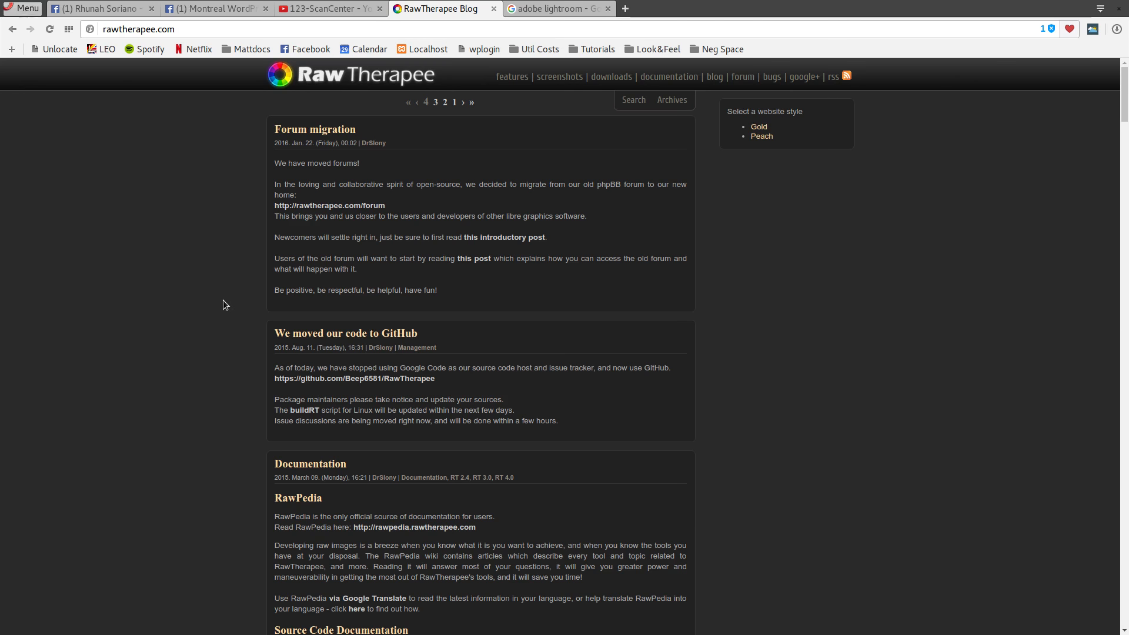
pyautogui.press('super')
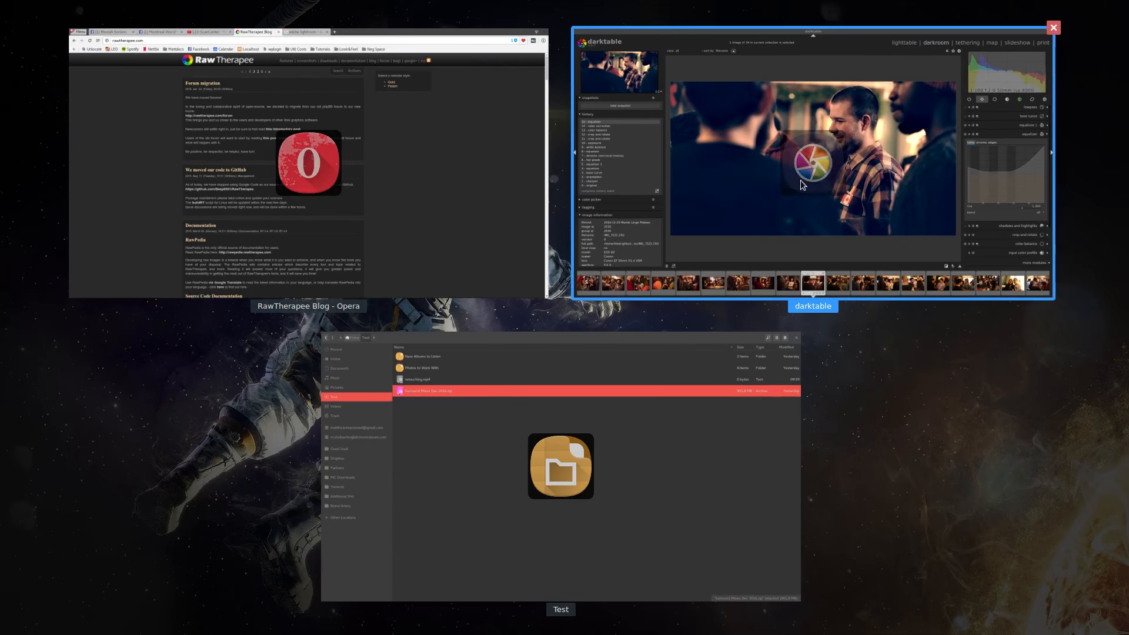
pyautogui.click(825, 157)
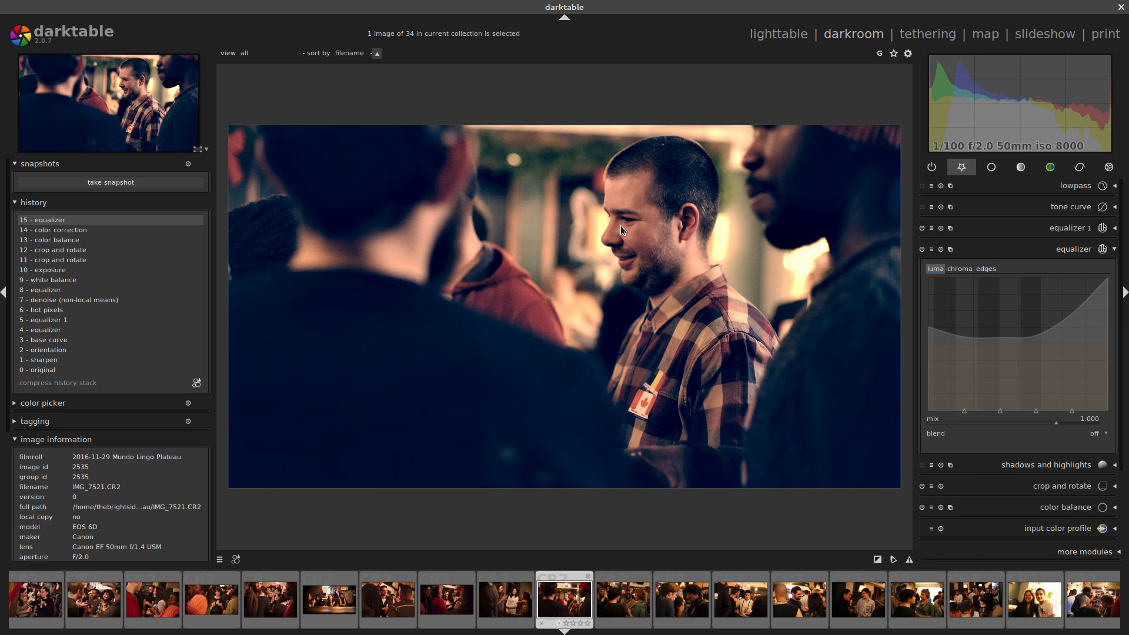
# Switch to Opera to review the Adobe Lightroom search results, and return to the darktable darkroom.
pyautogui.press('super')
pyautogui.click(472, 210)
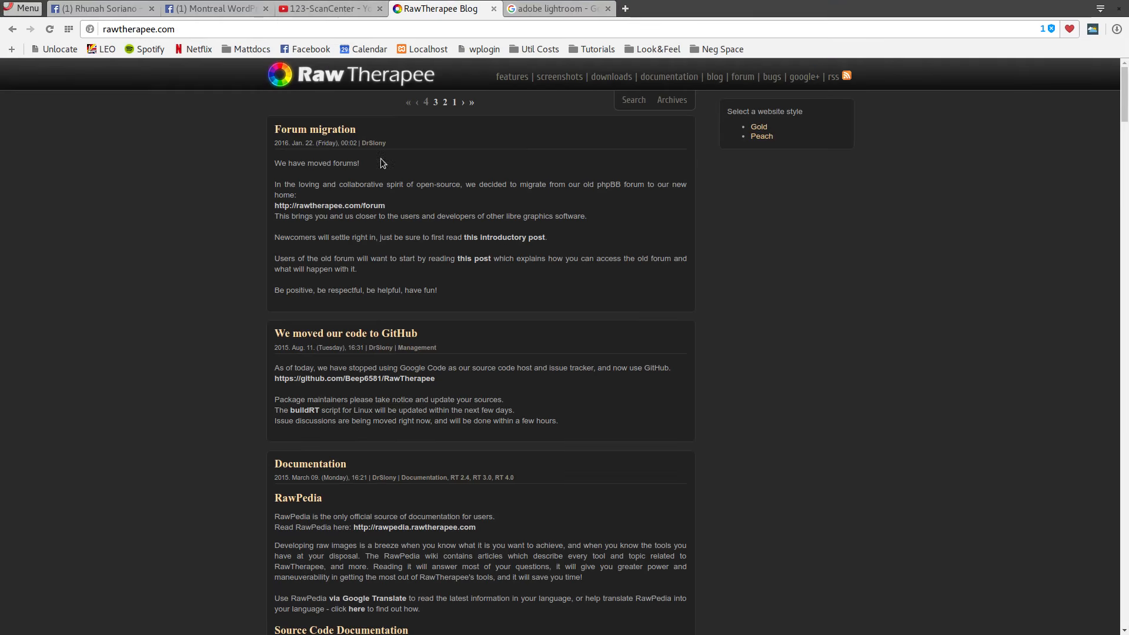
pyautogui.click(558, 8)
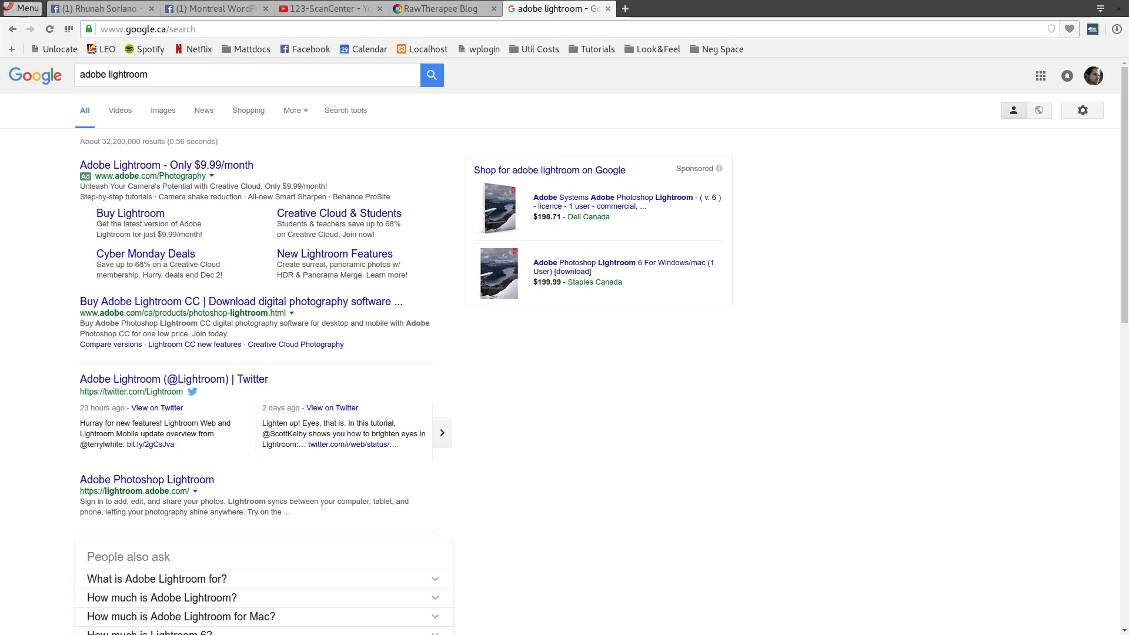
pyautogui.hotkey('ctrl', 'alt', 'Down')
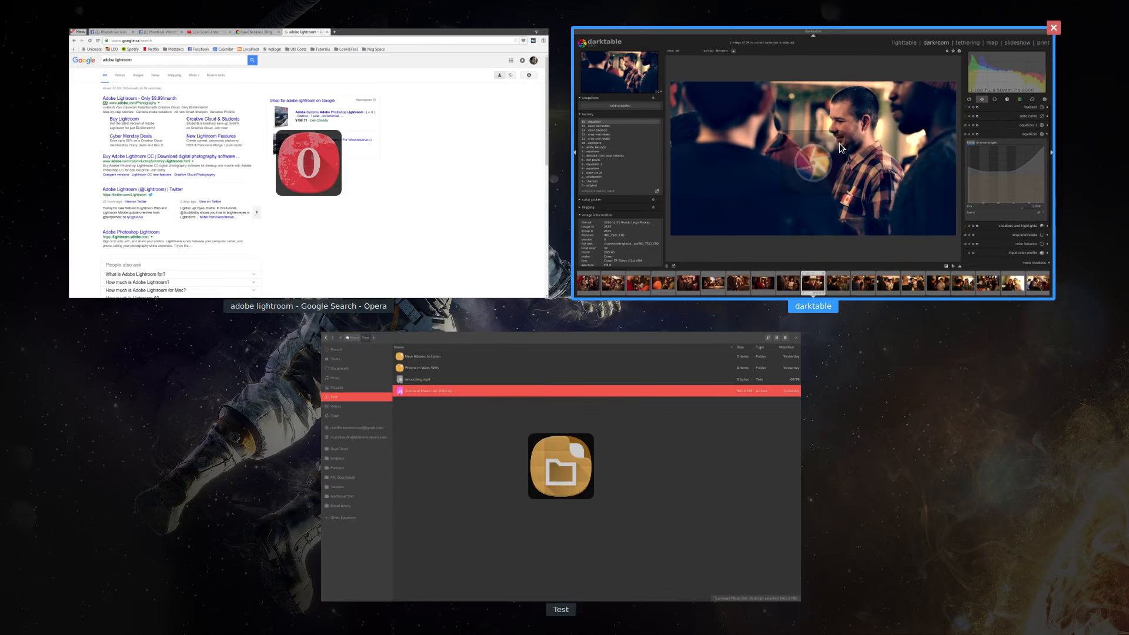
pyautogui.click(838, 143)
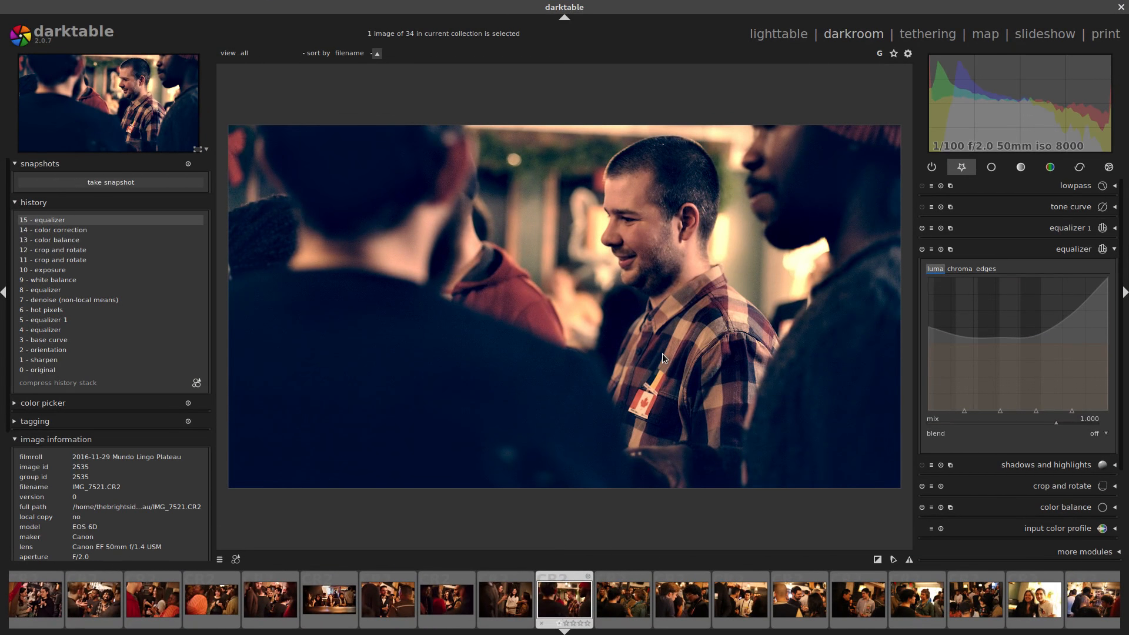